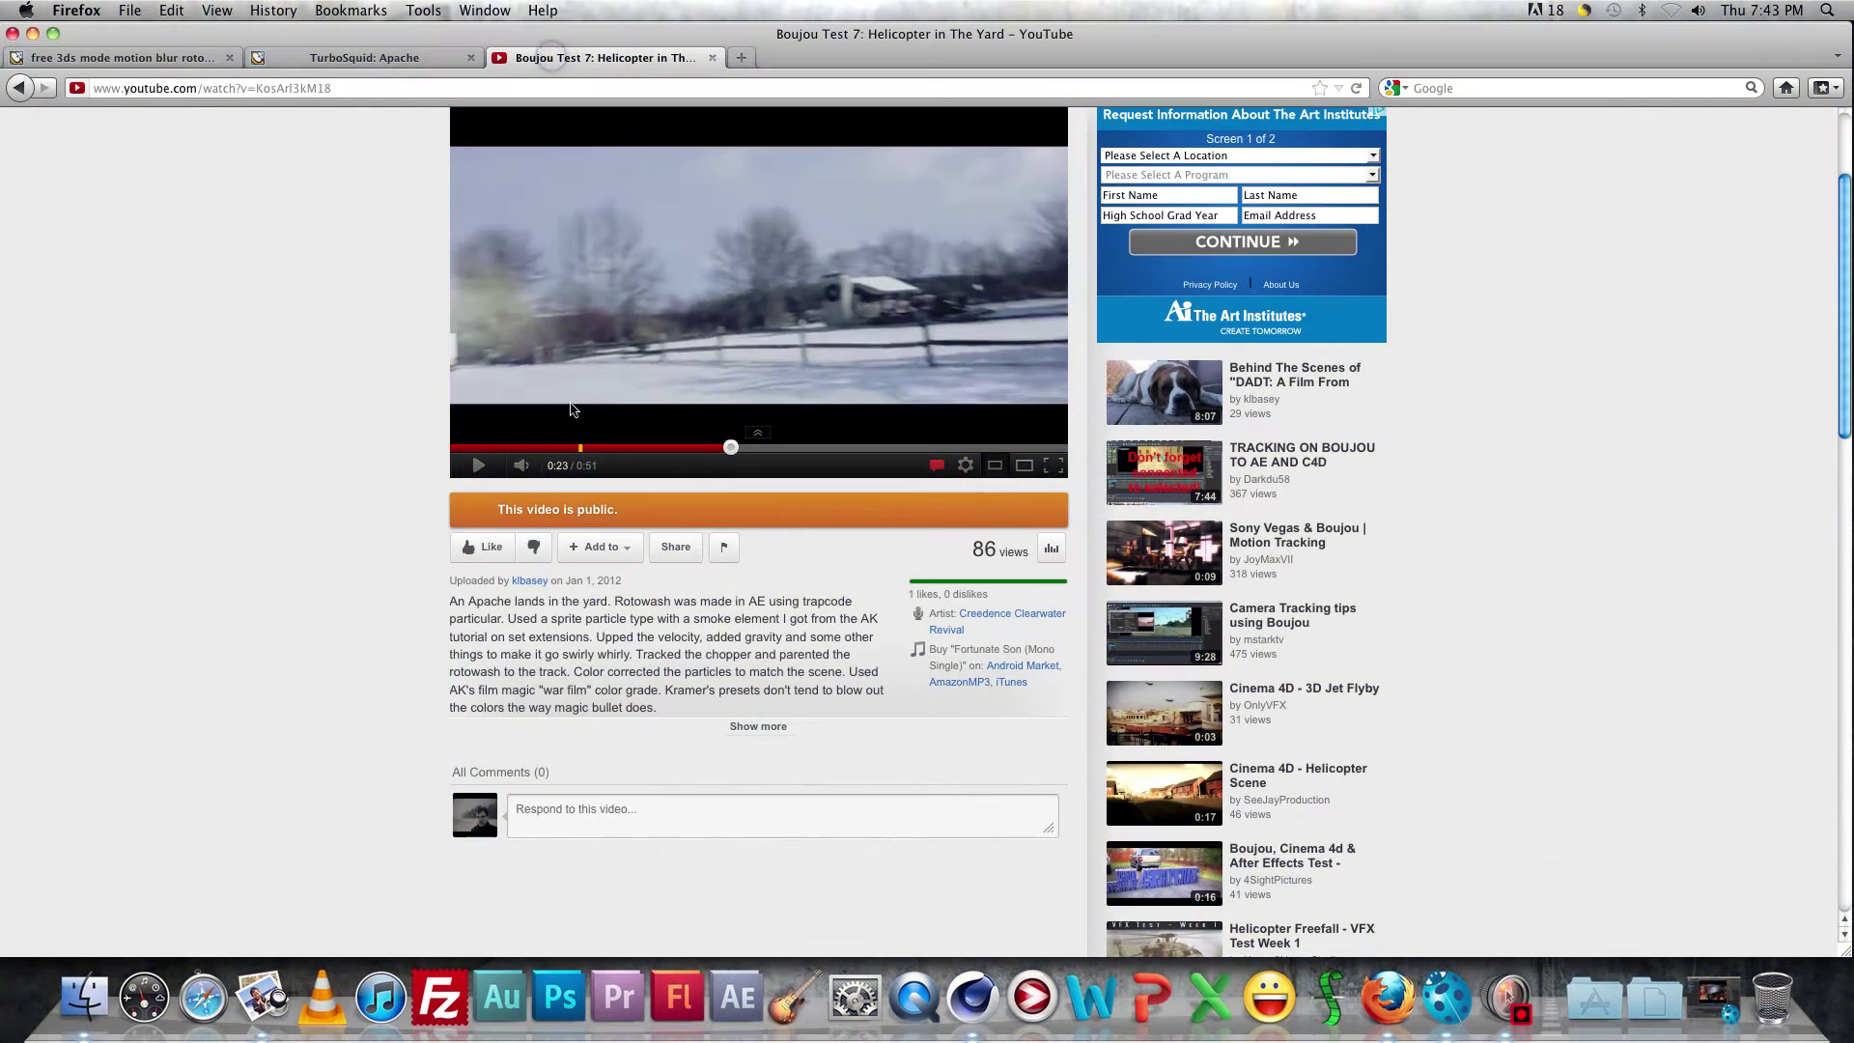
Replay the helicopter video from the beginning and pause it at 0:23.
drag(521, 446, 401, 452)
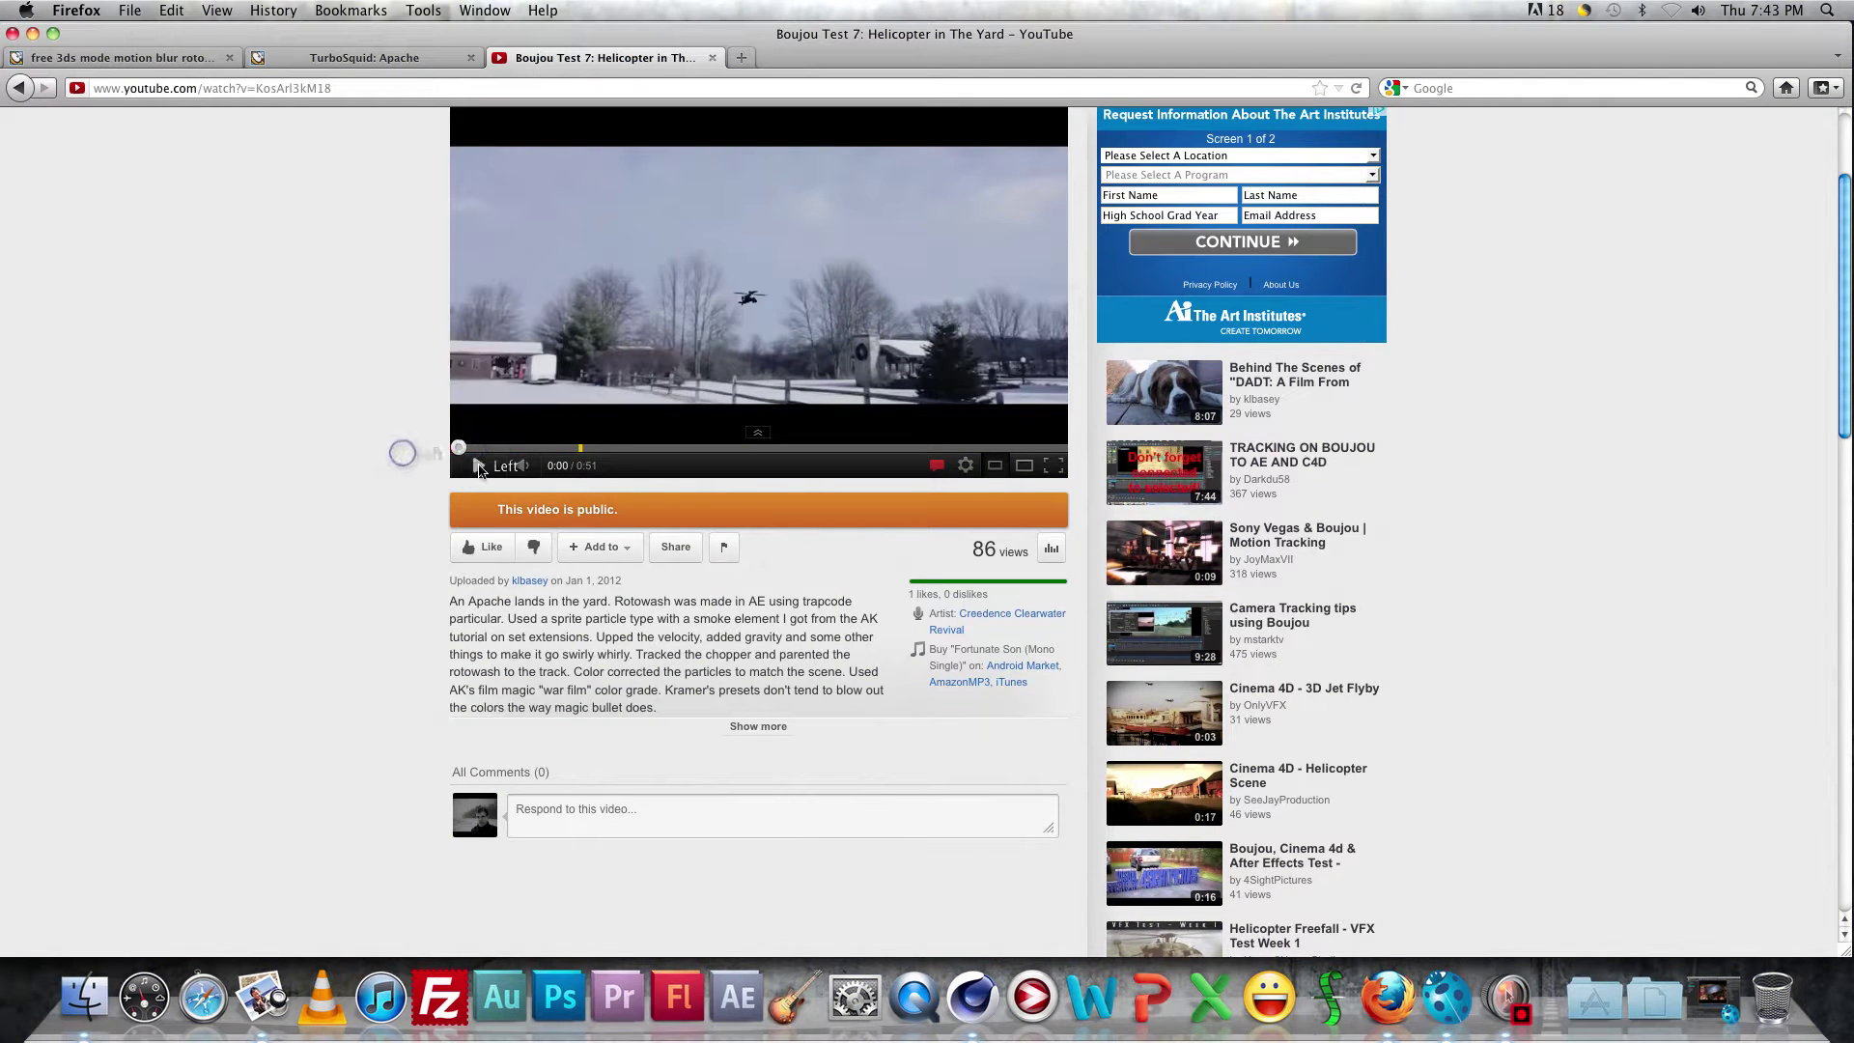
click(473, 468)
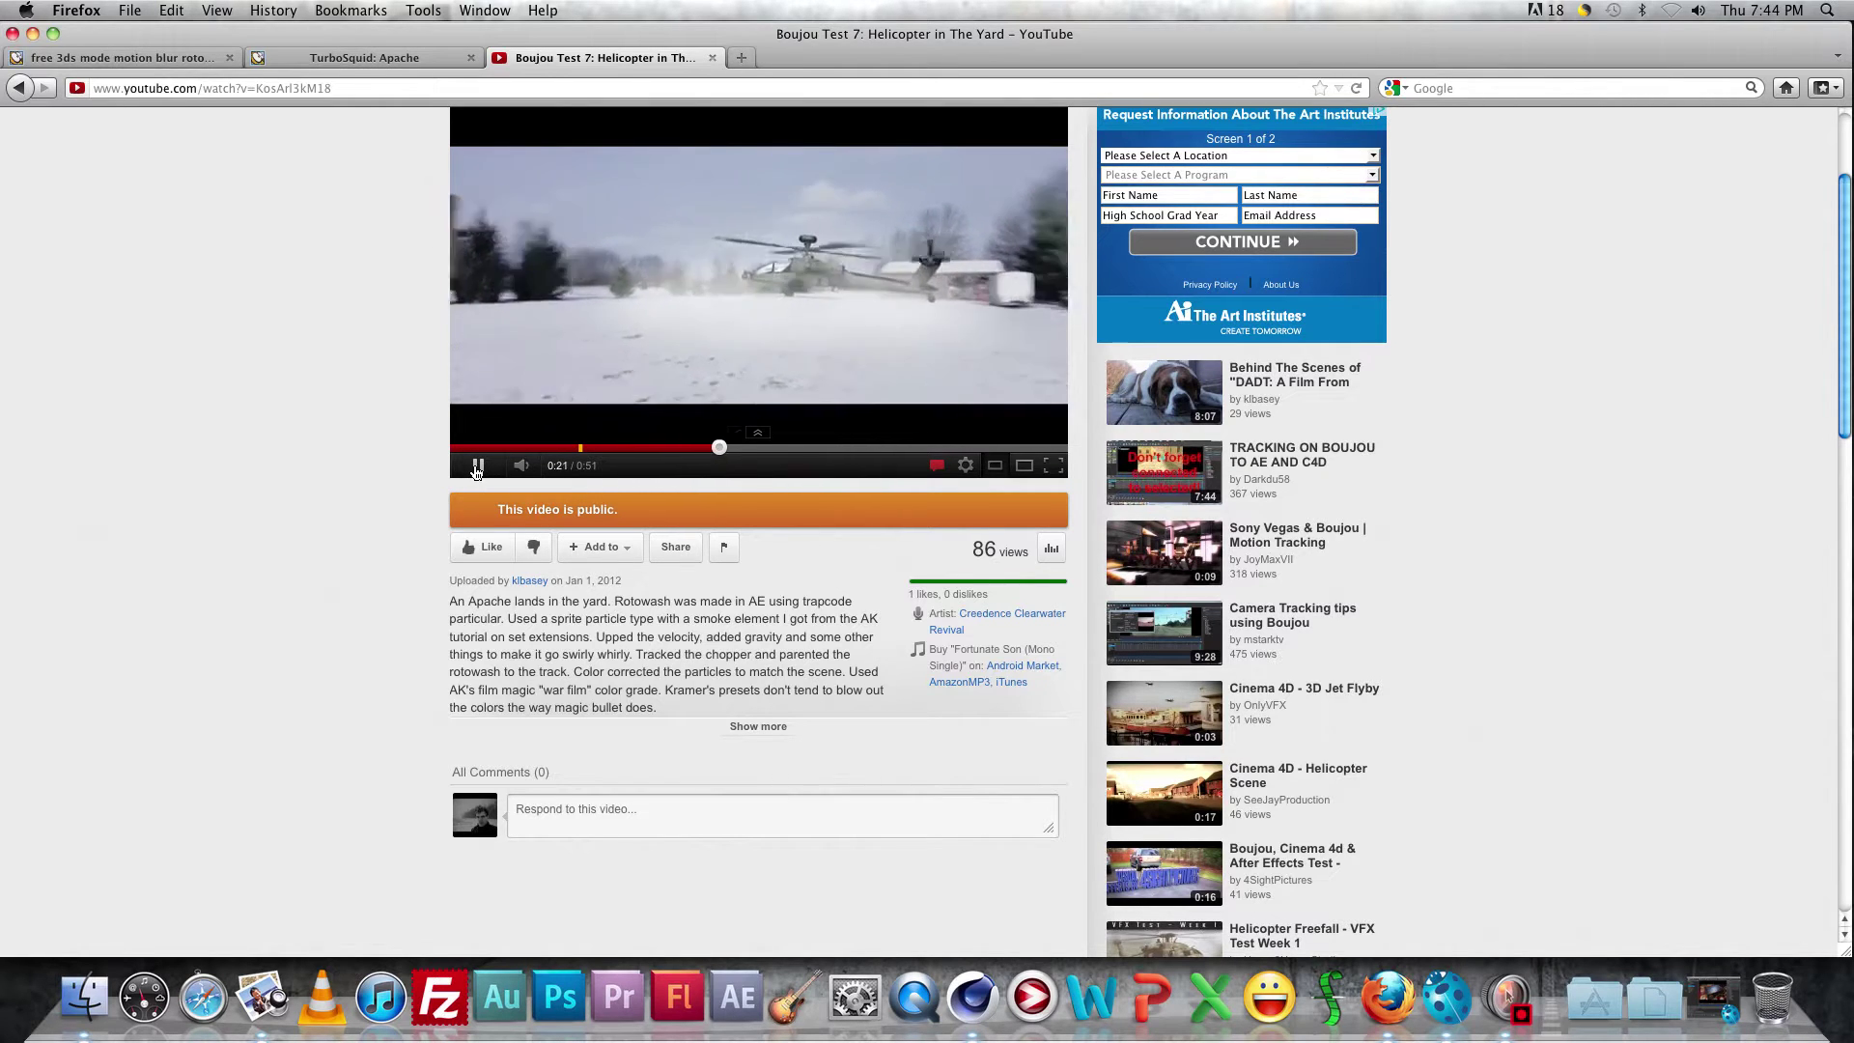
click(476, 469)
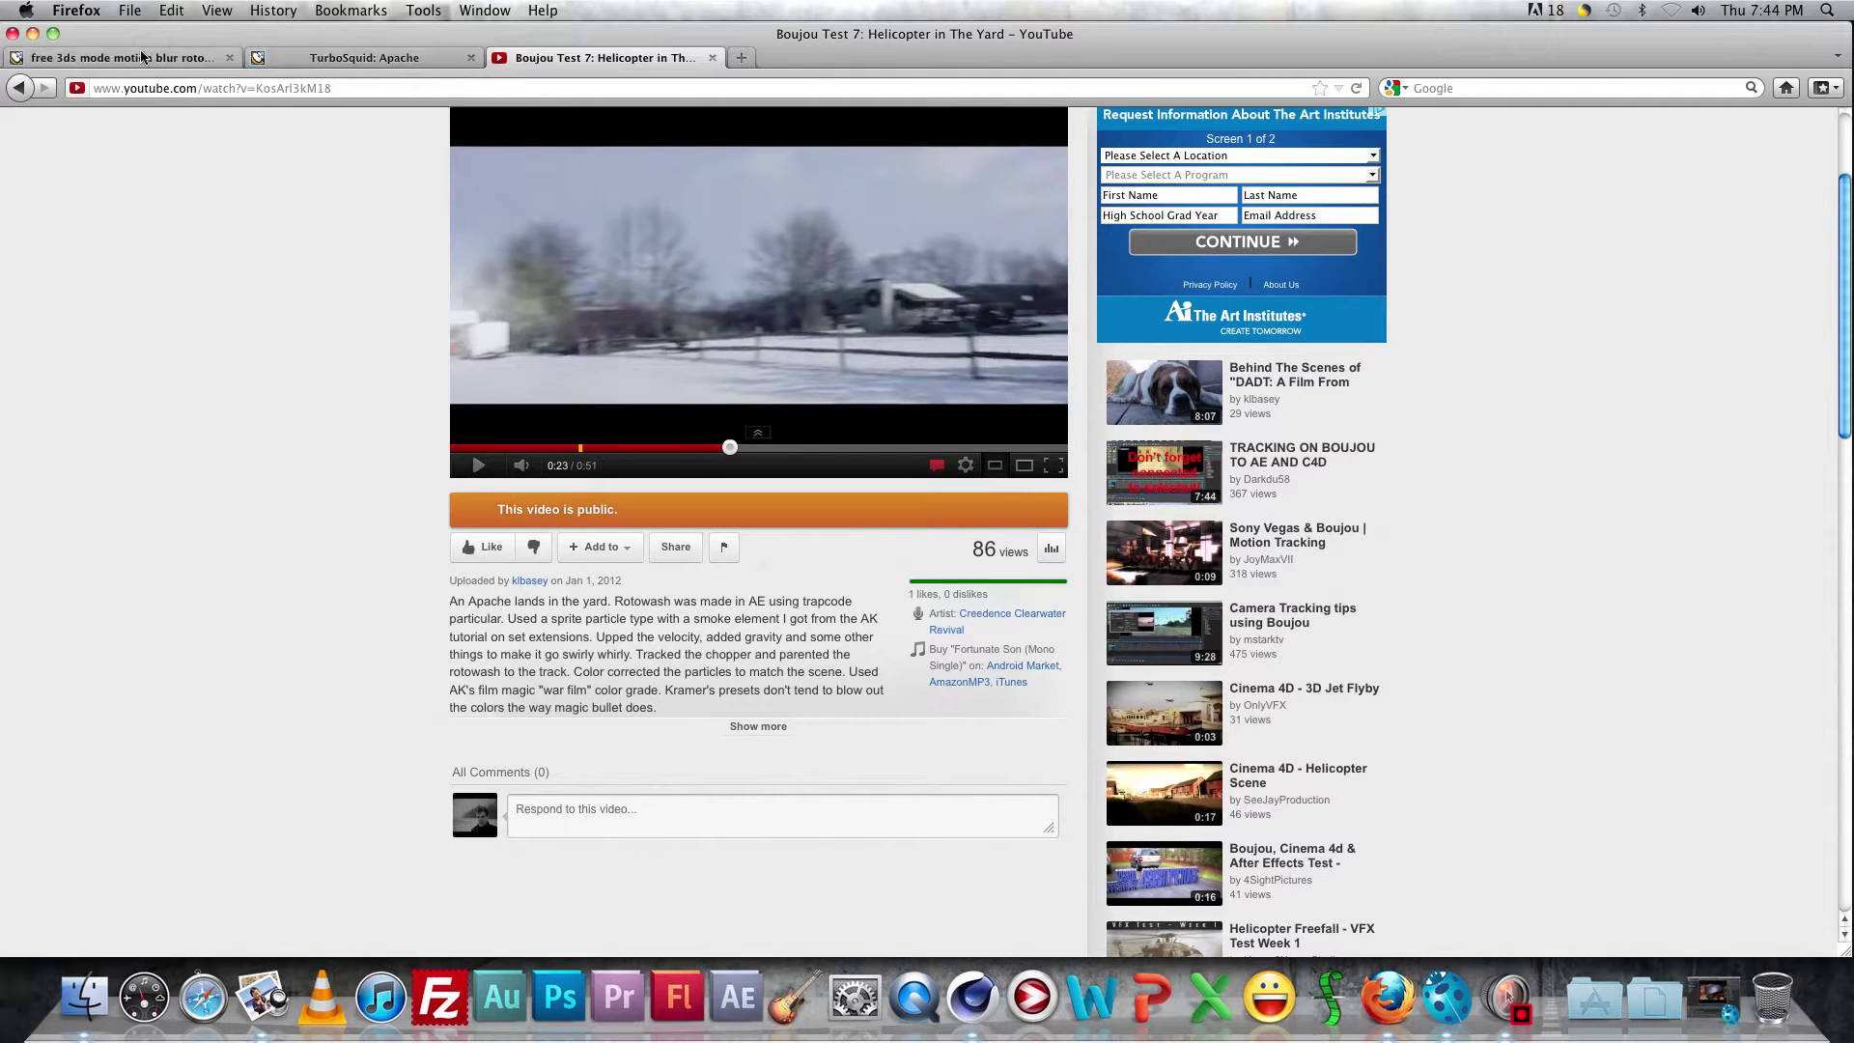
Open TurboSquid's free Apache helicopter model page and view its preview images, including the blue-sky shot.
click(422, 70)
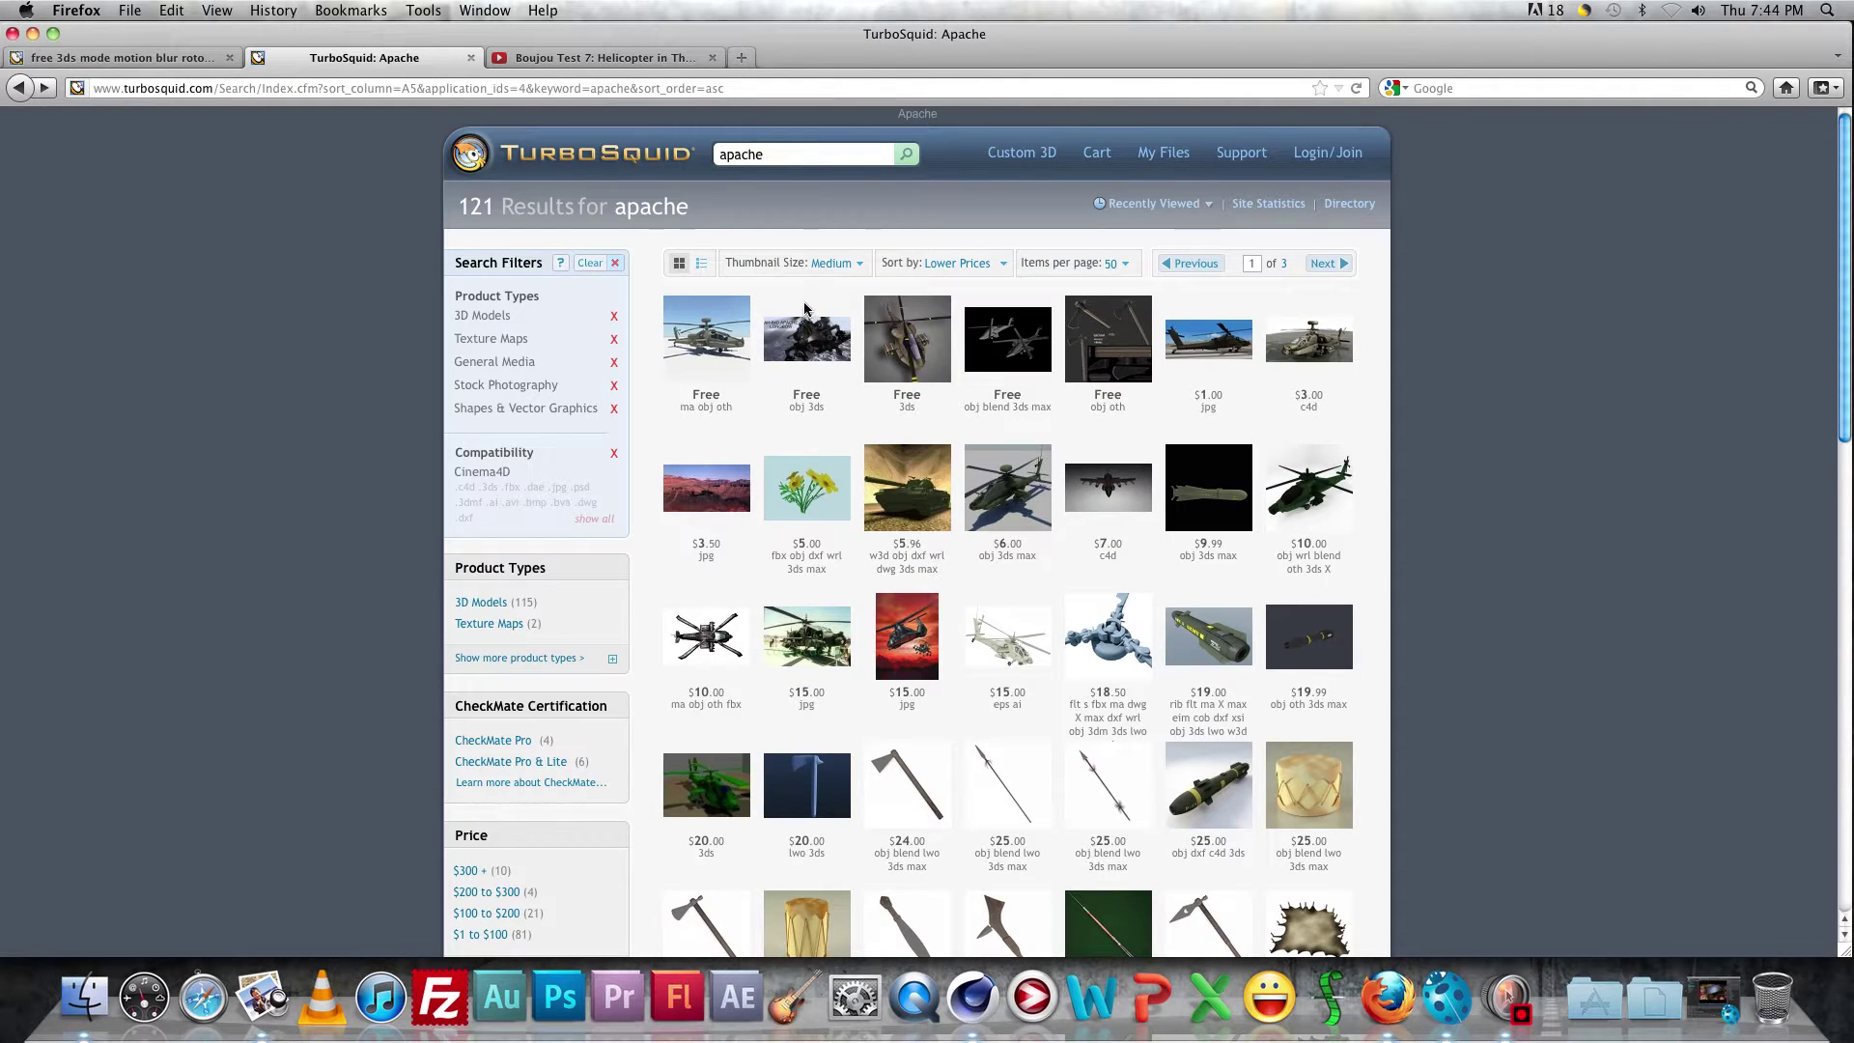
click(798, 154)
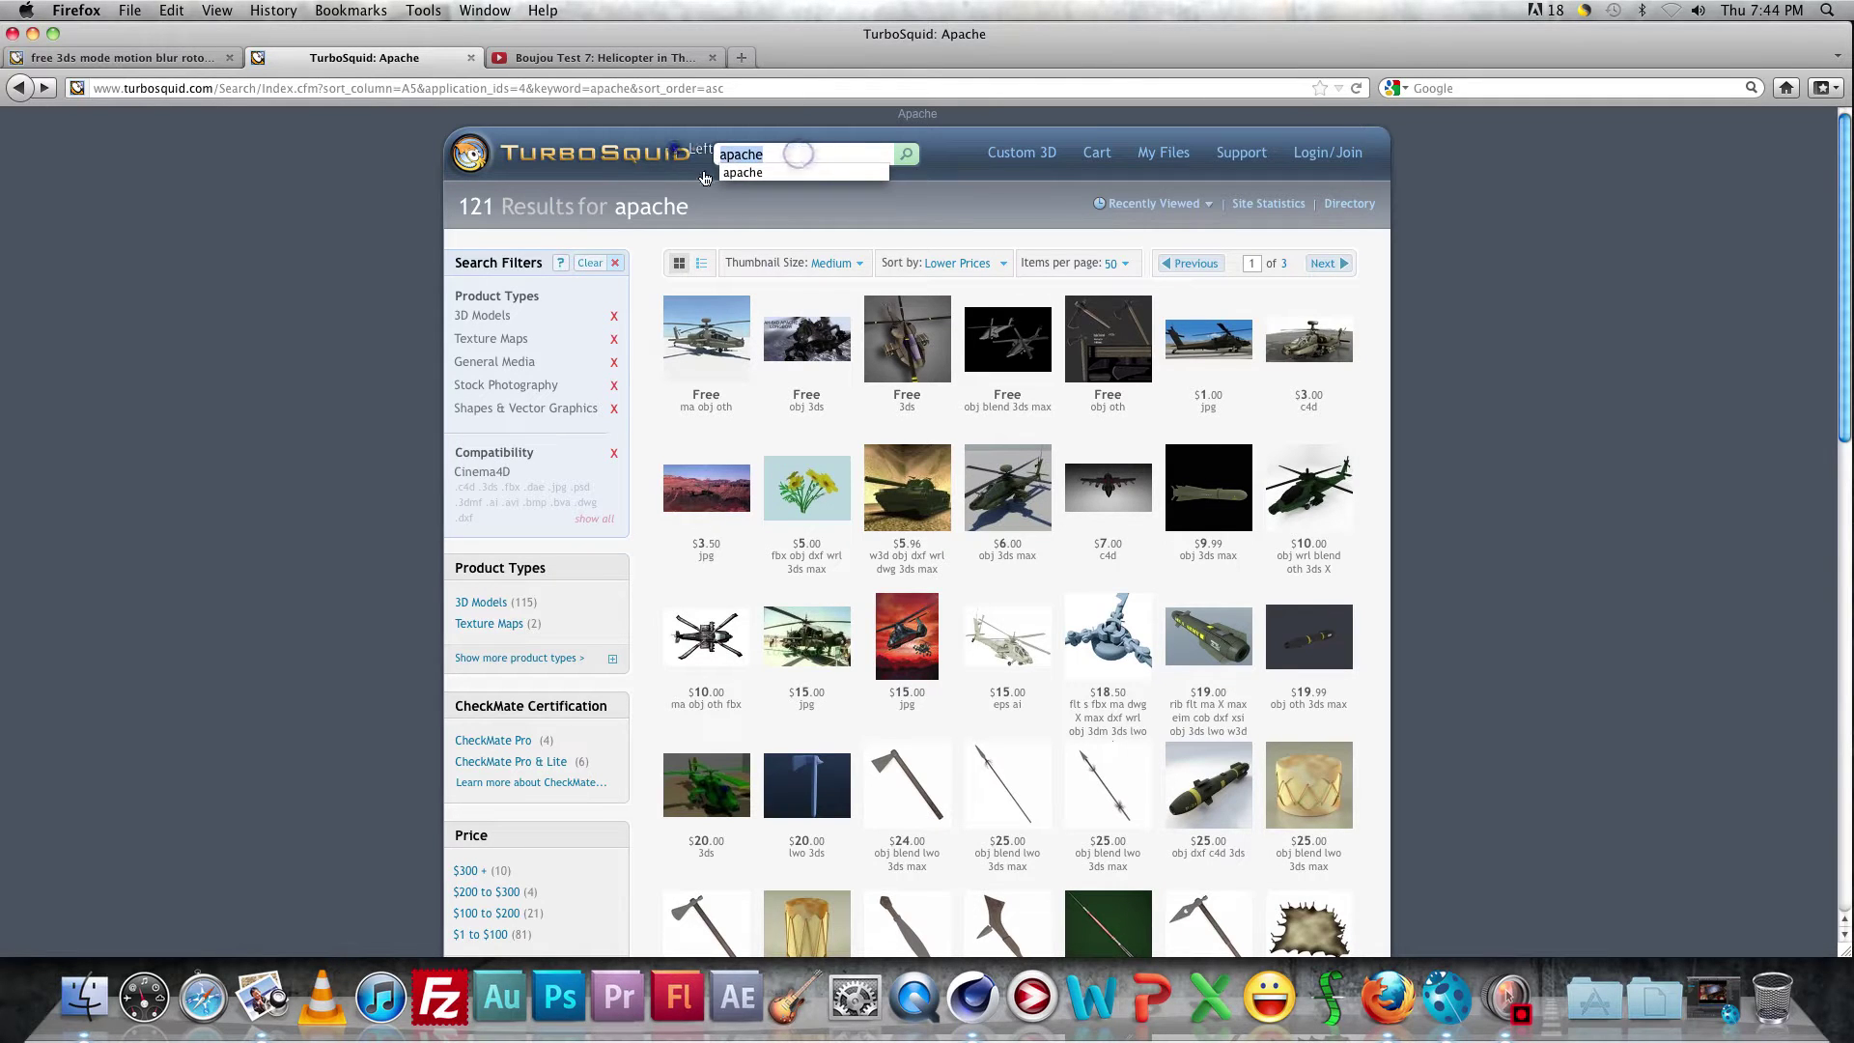
click(946, 216)
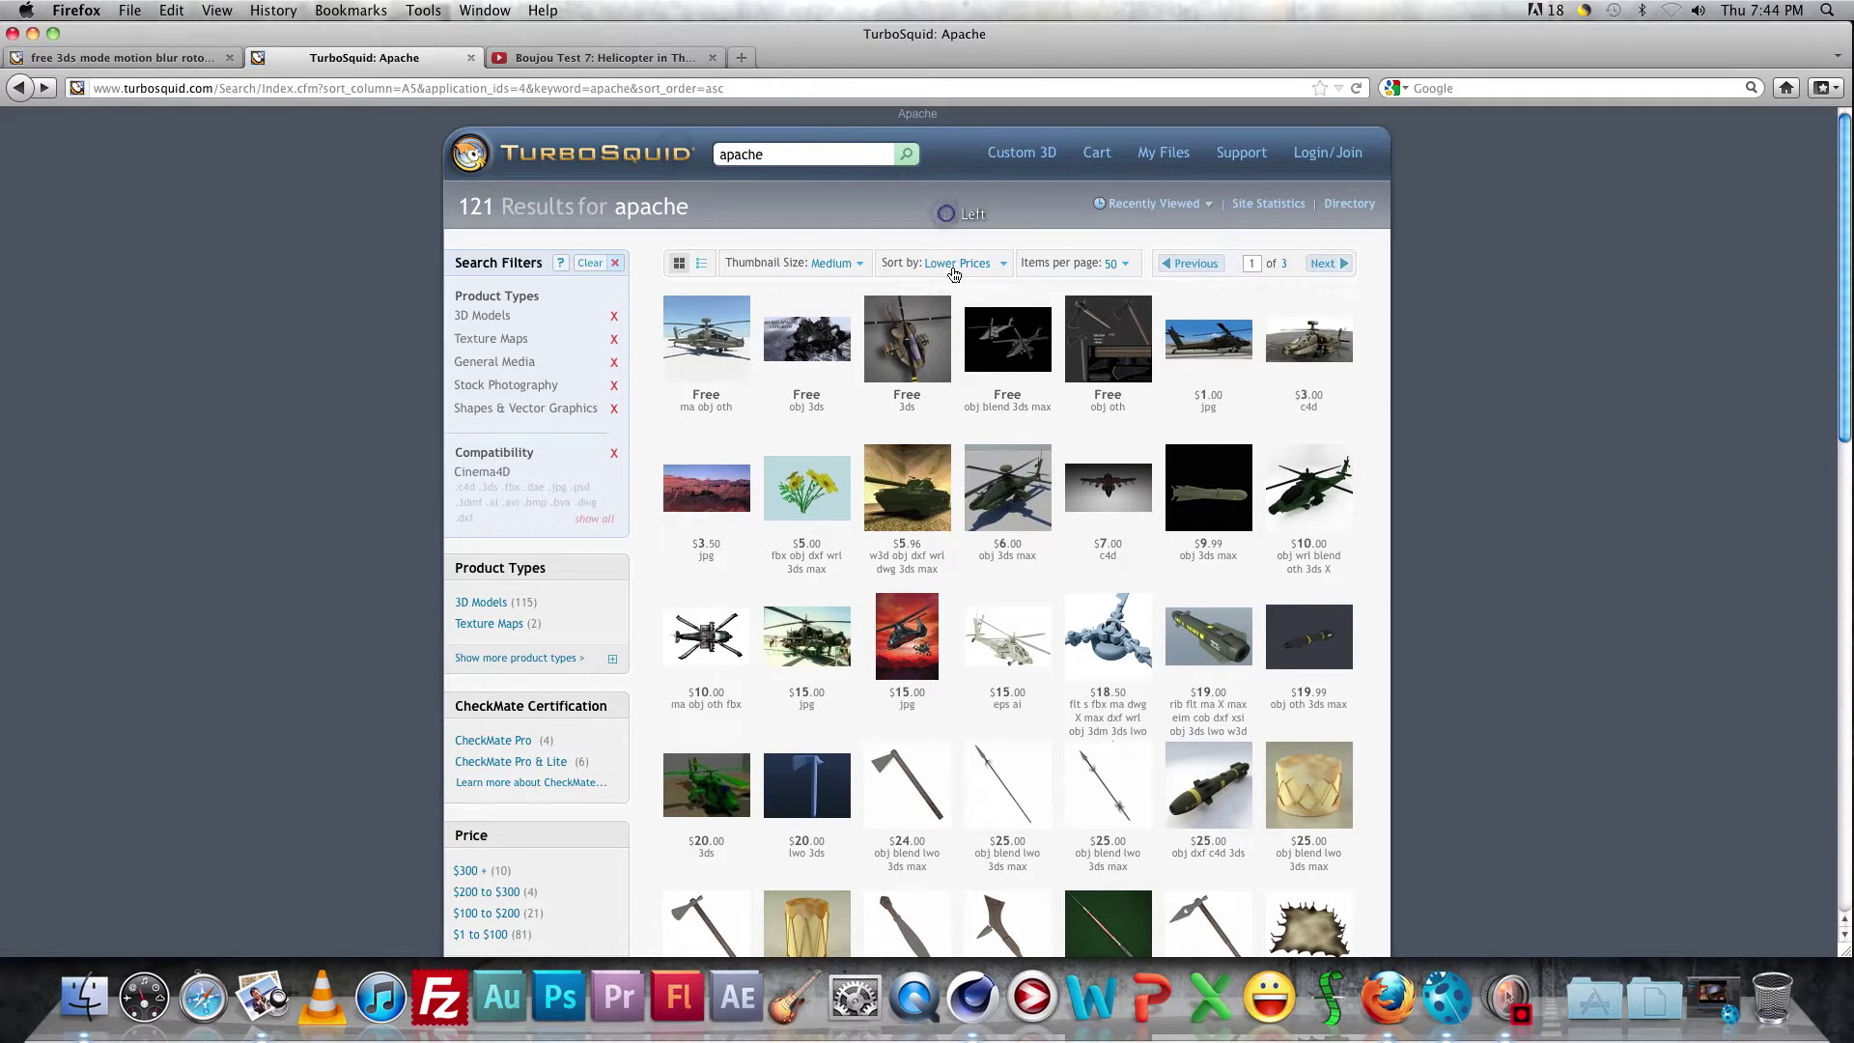
click(823, 346)
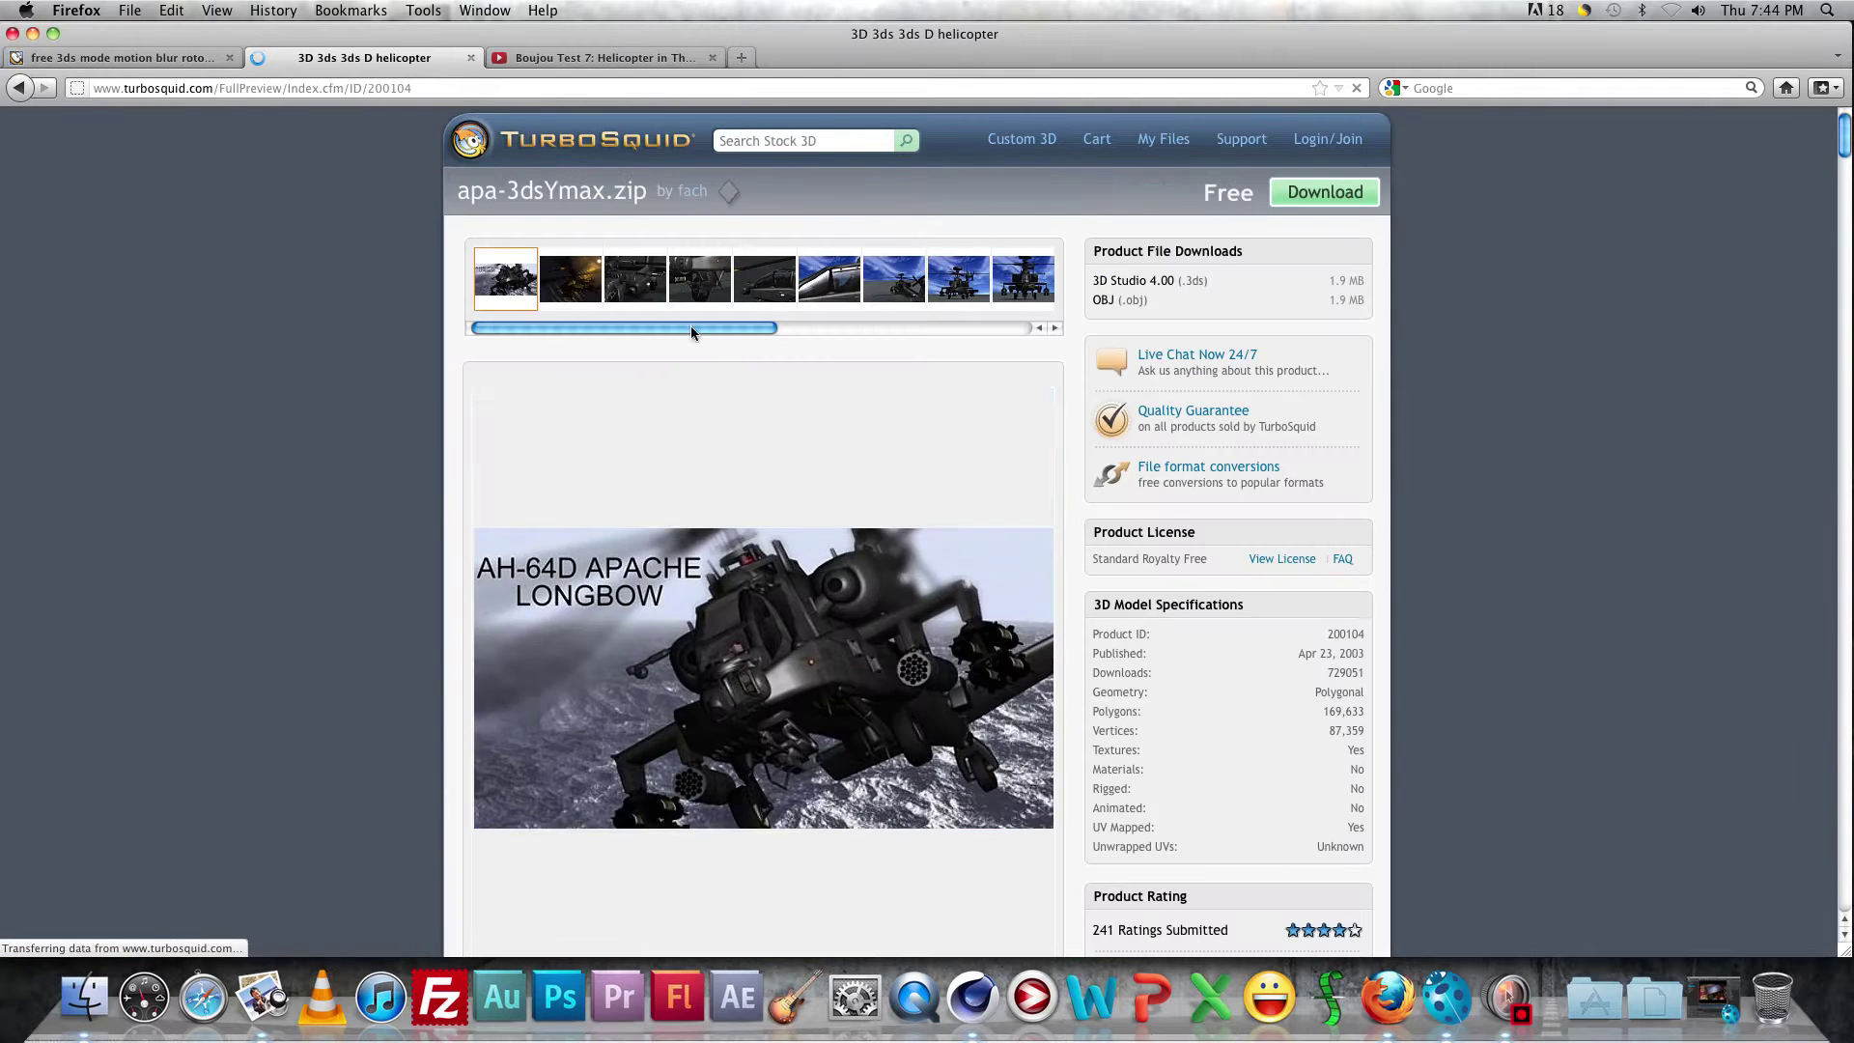
click(666, 294)
click(893, 279)
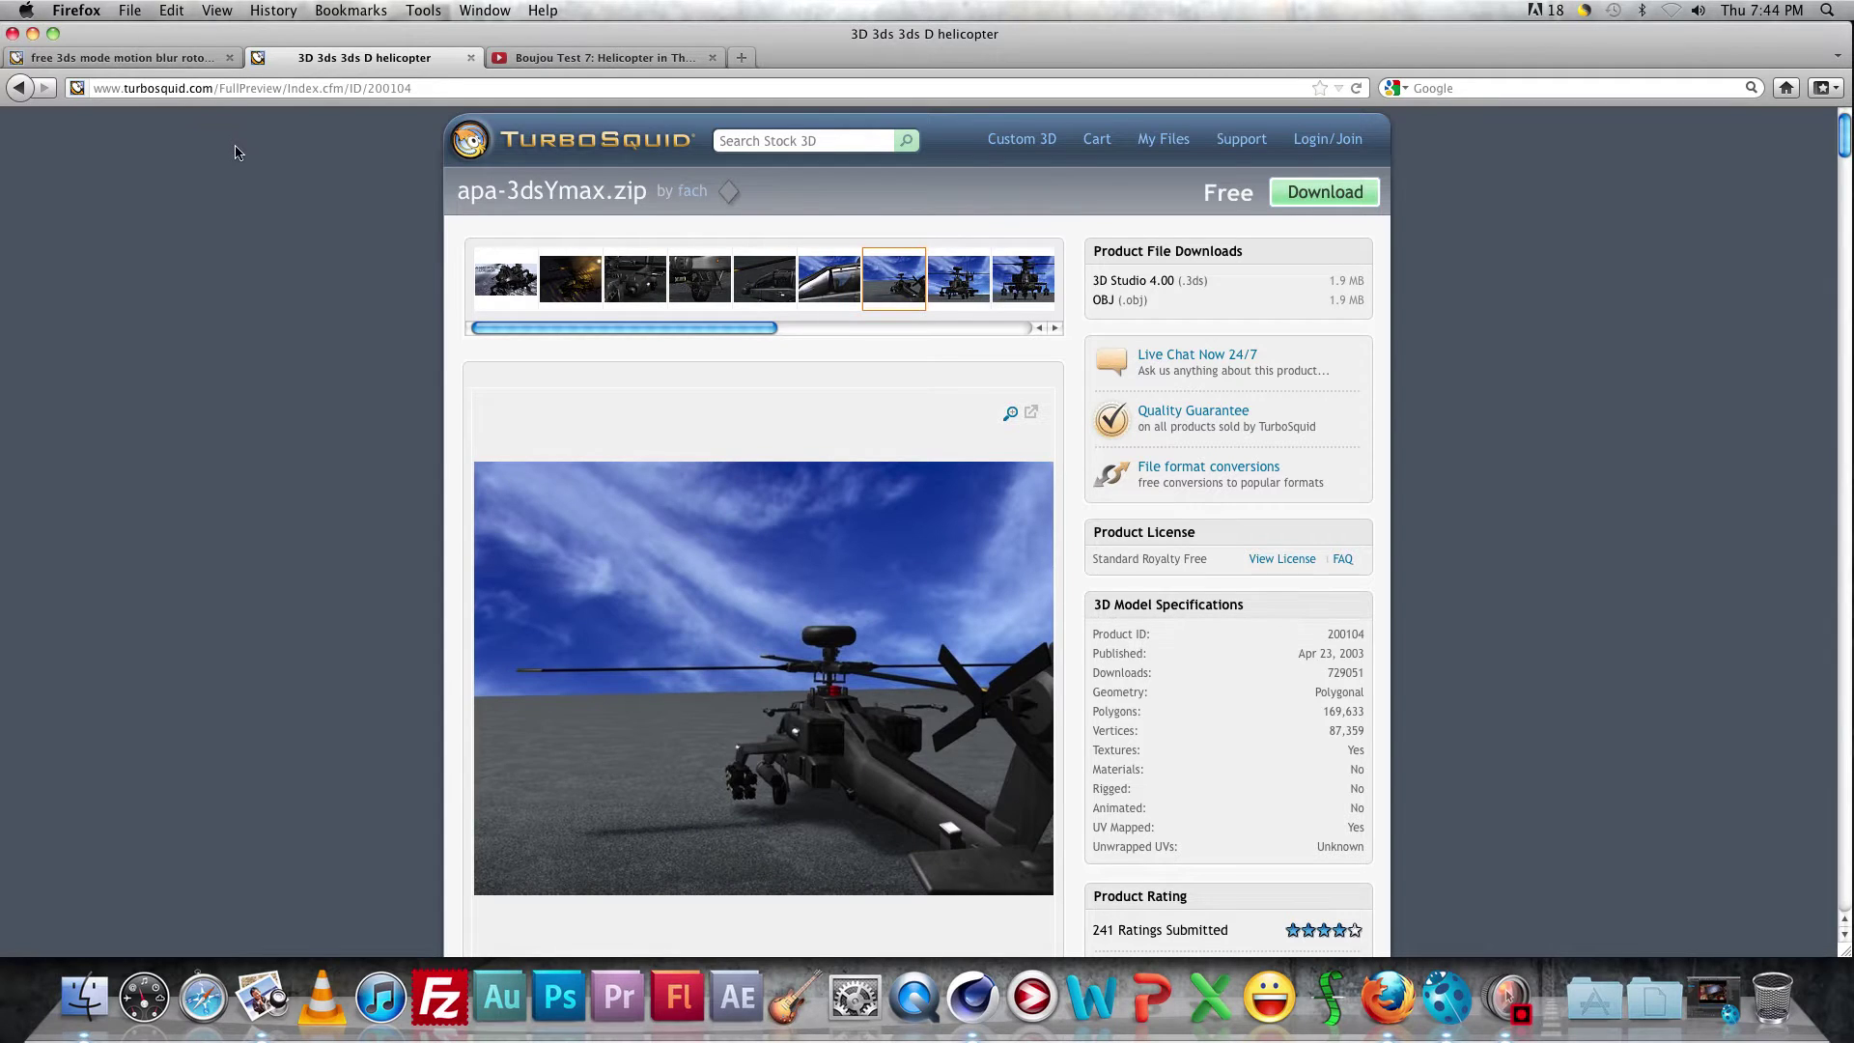
Open the Prop and Rotor Blur Kit product page from the rotor blur search results.
click(145, 58)
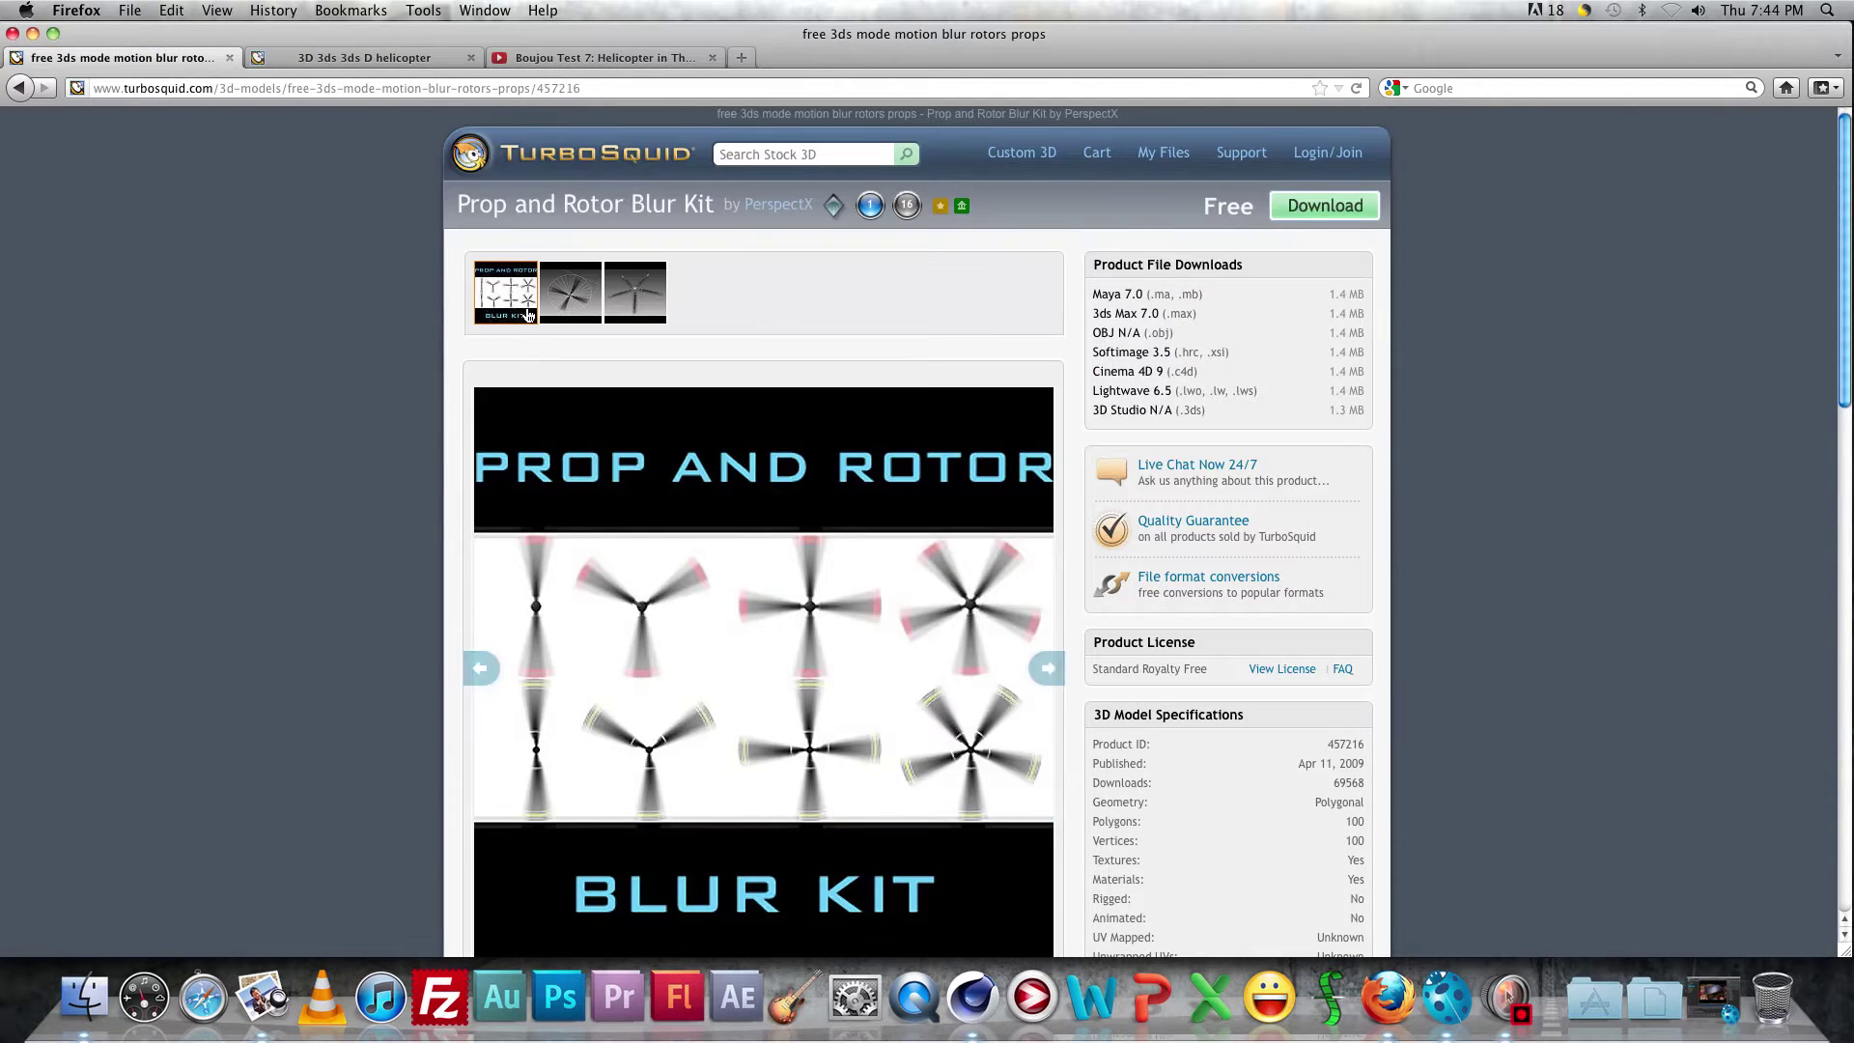
key(super+Left)
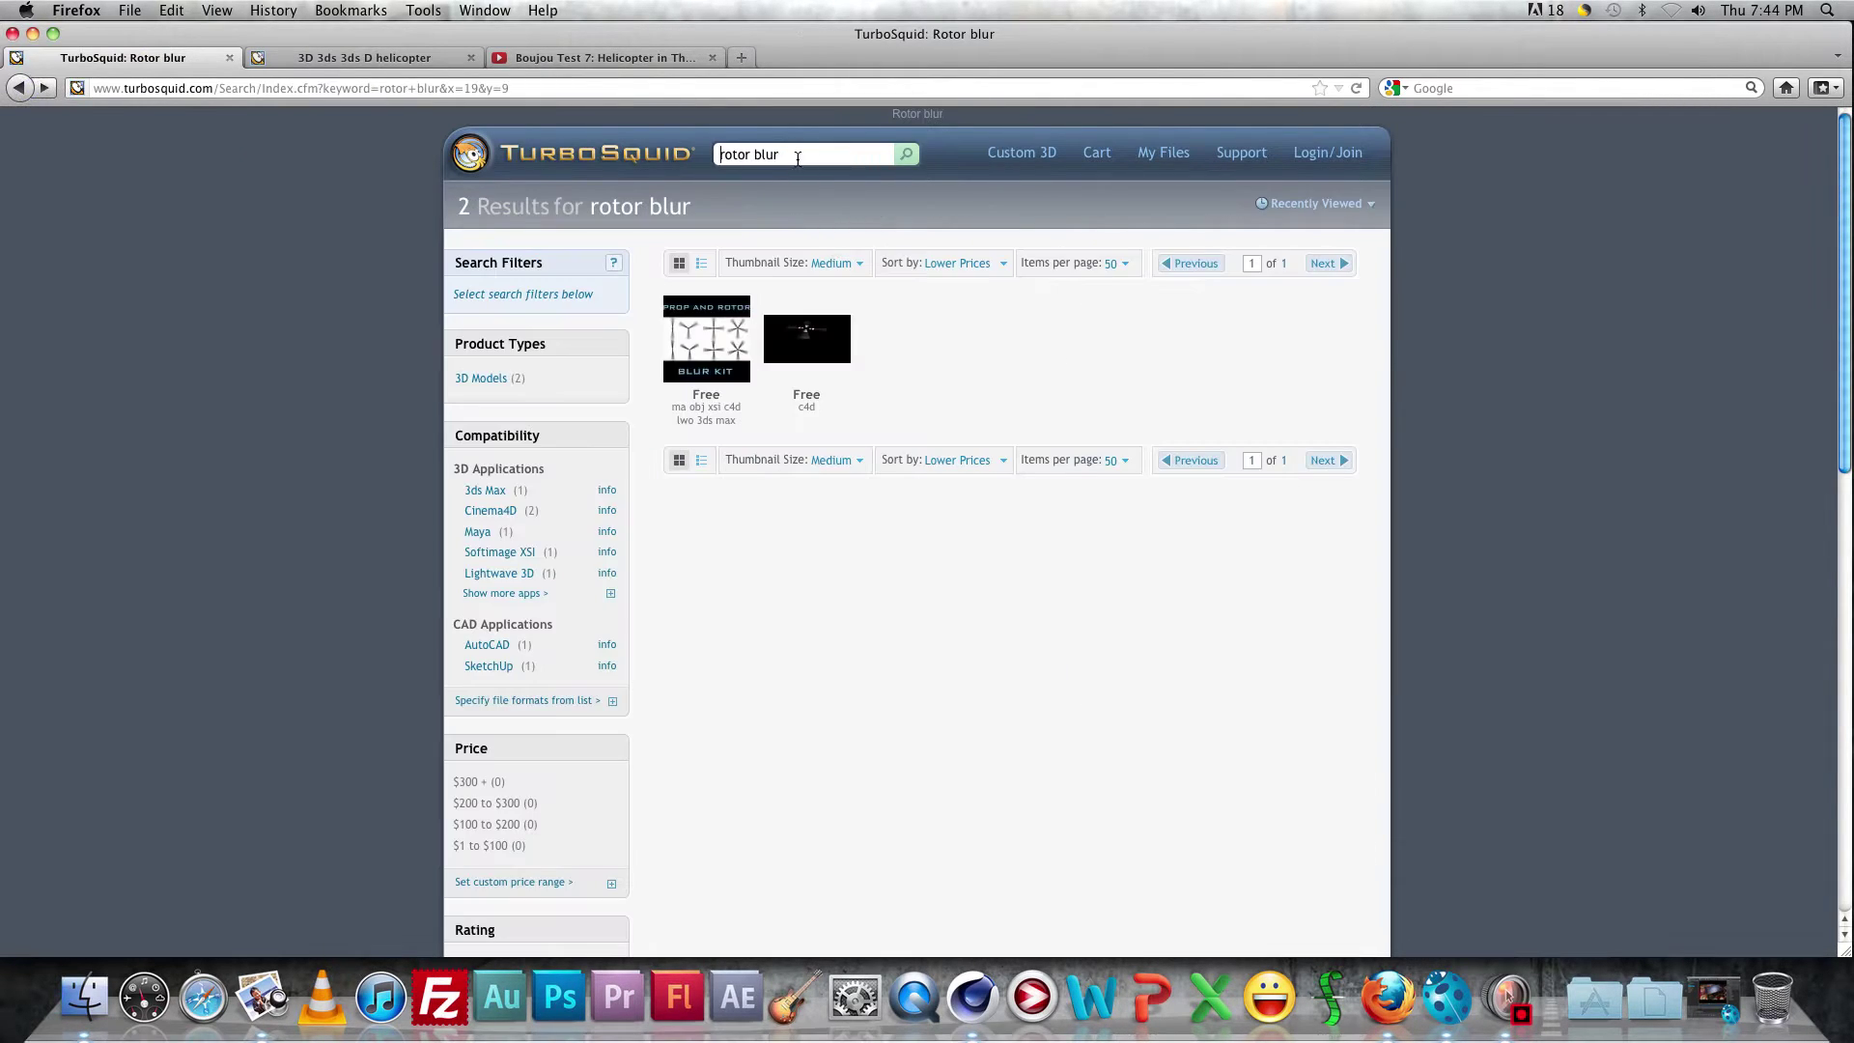
click(798, 158)
click(801, 155)
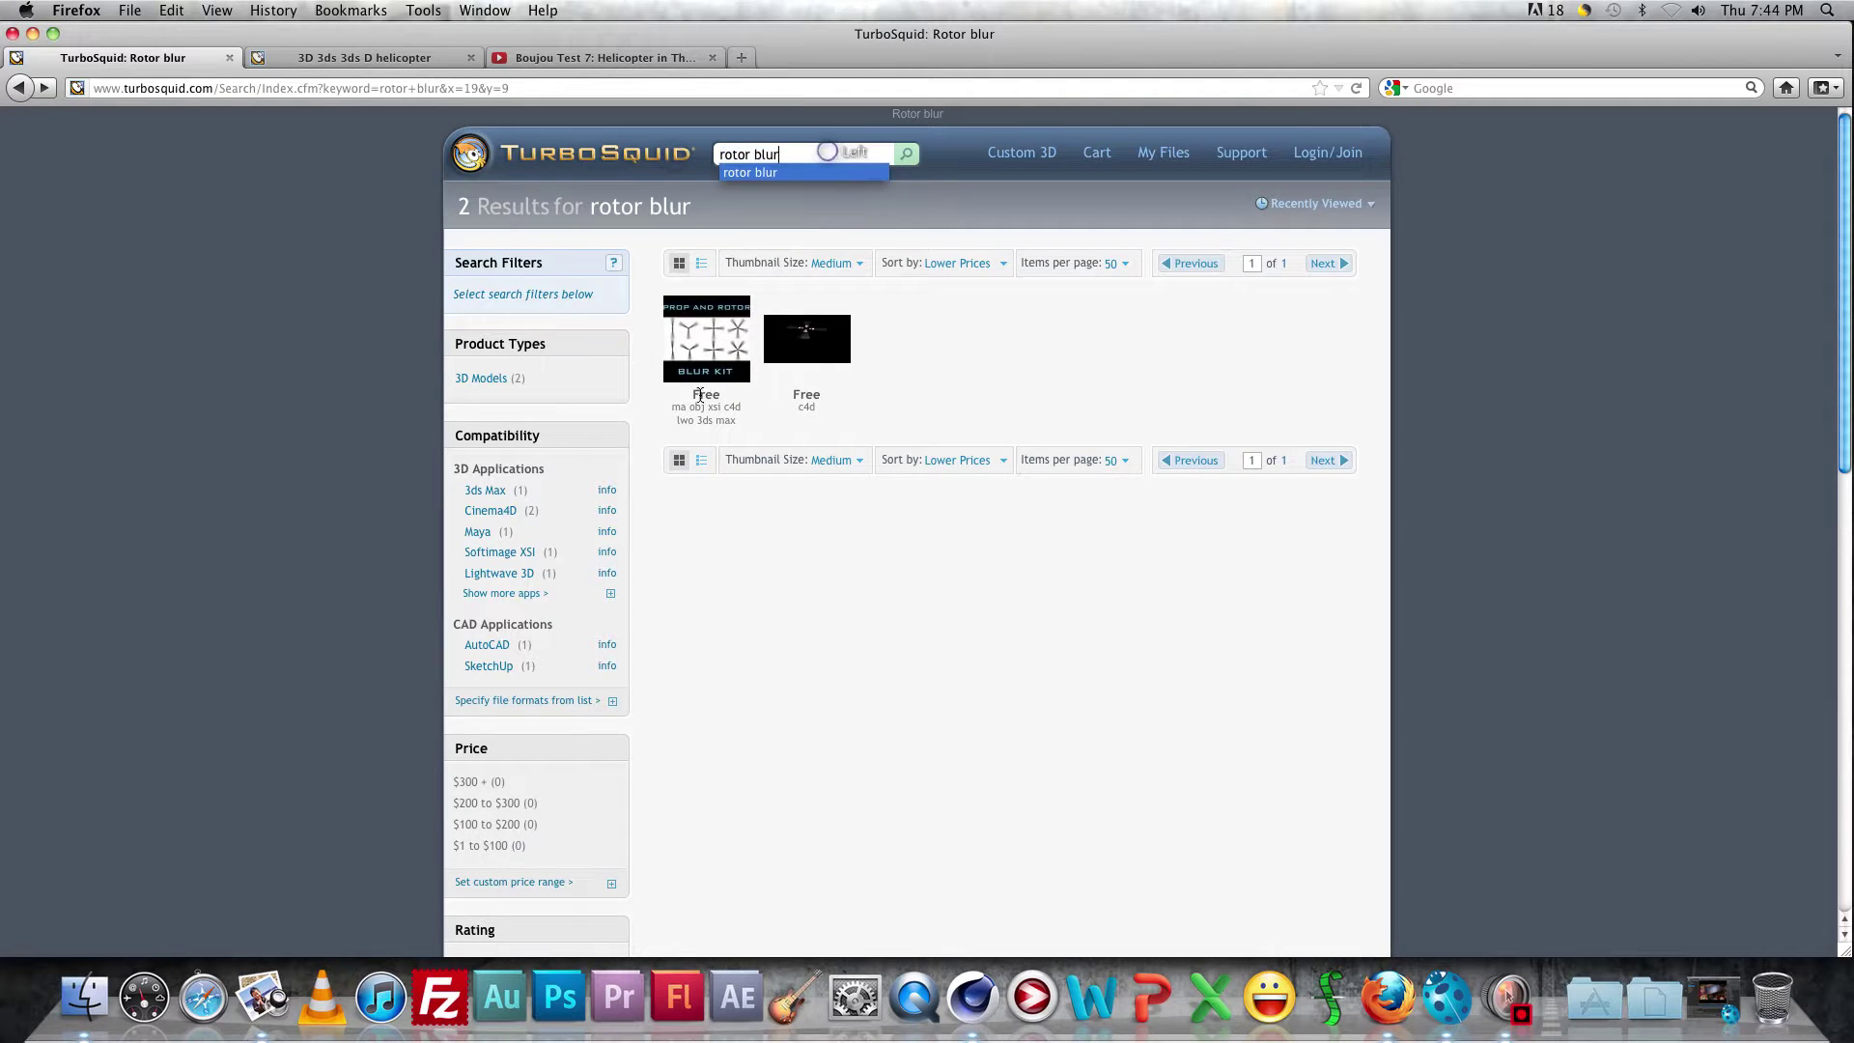
click(732, 340)
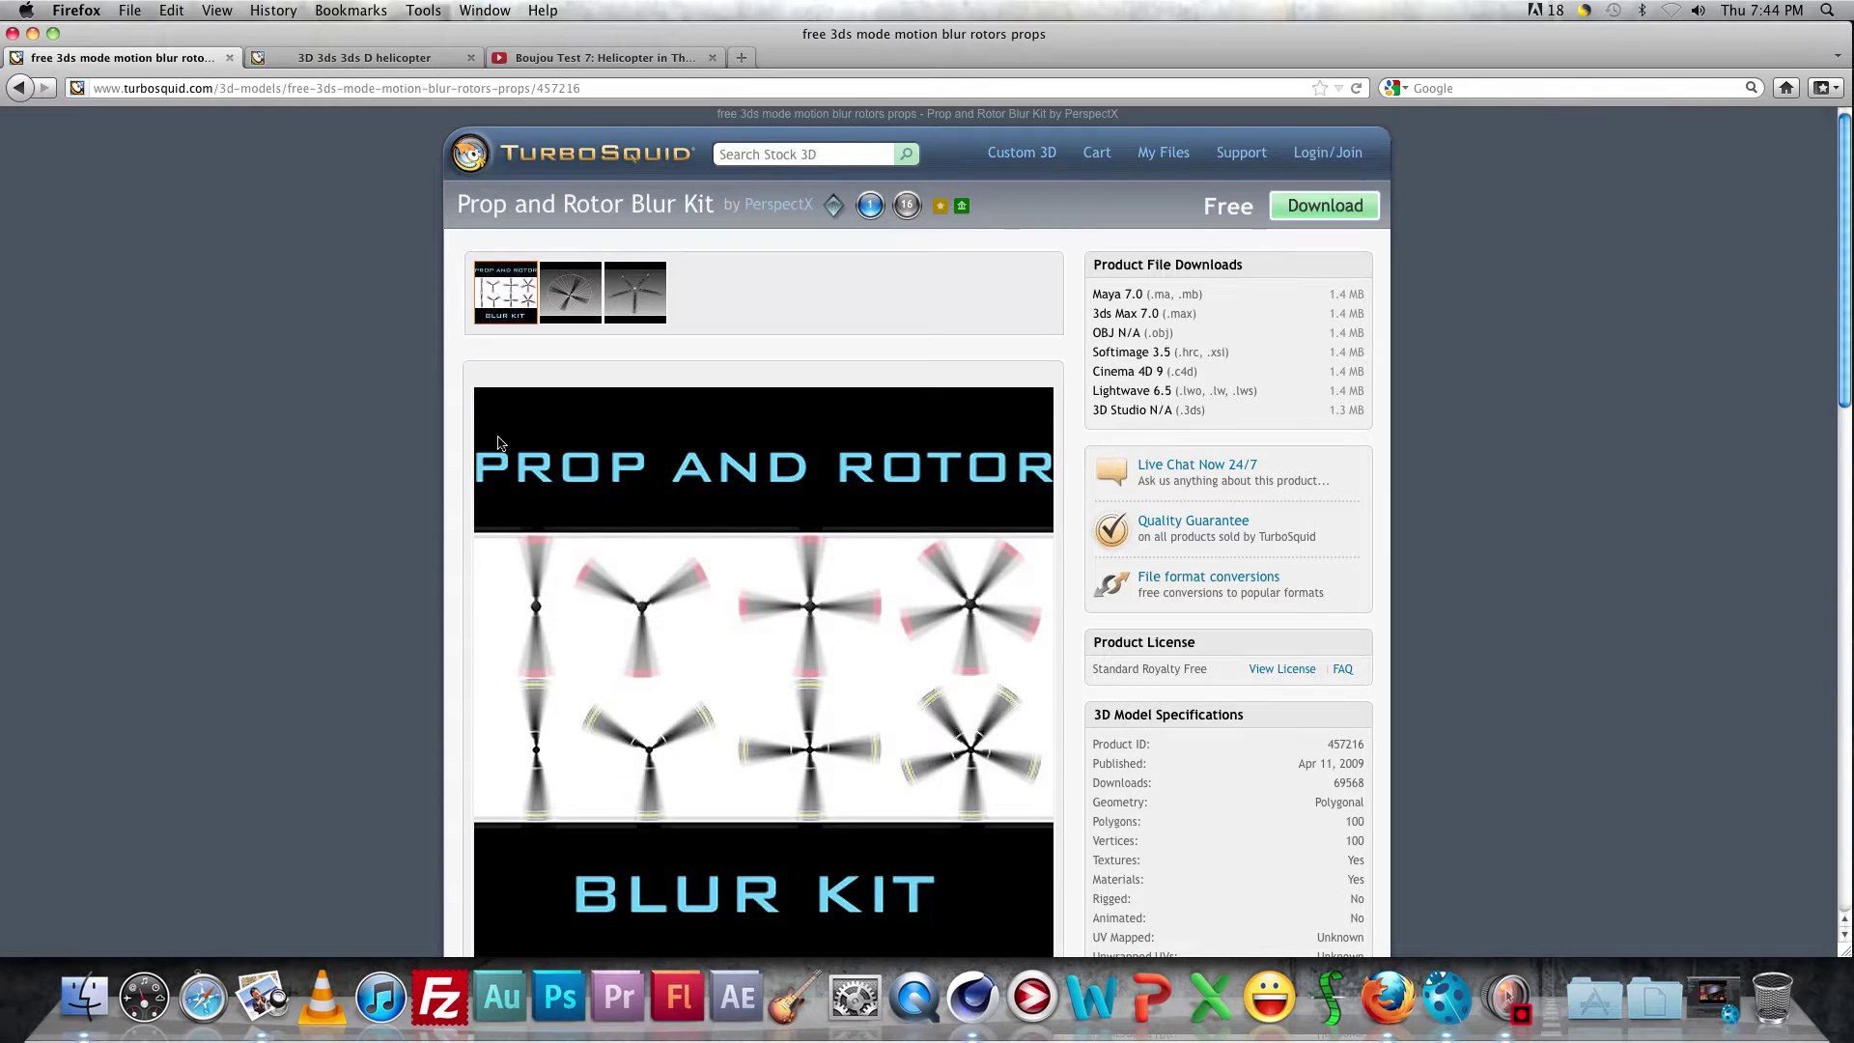
Browse the kit's five-blade rotor and blur-disc previews, then return to the Cinema 4D helicopter scene.
scroll(498, 443, down, 3)
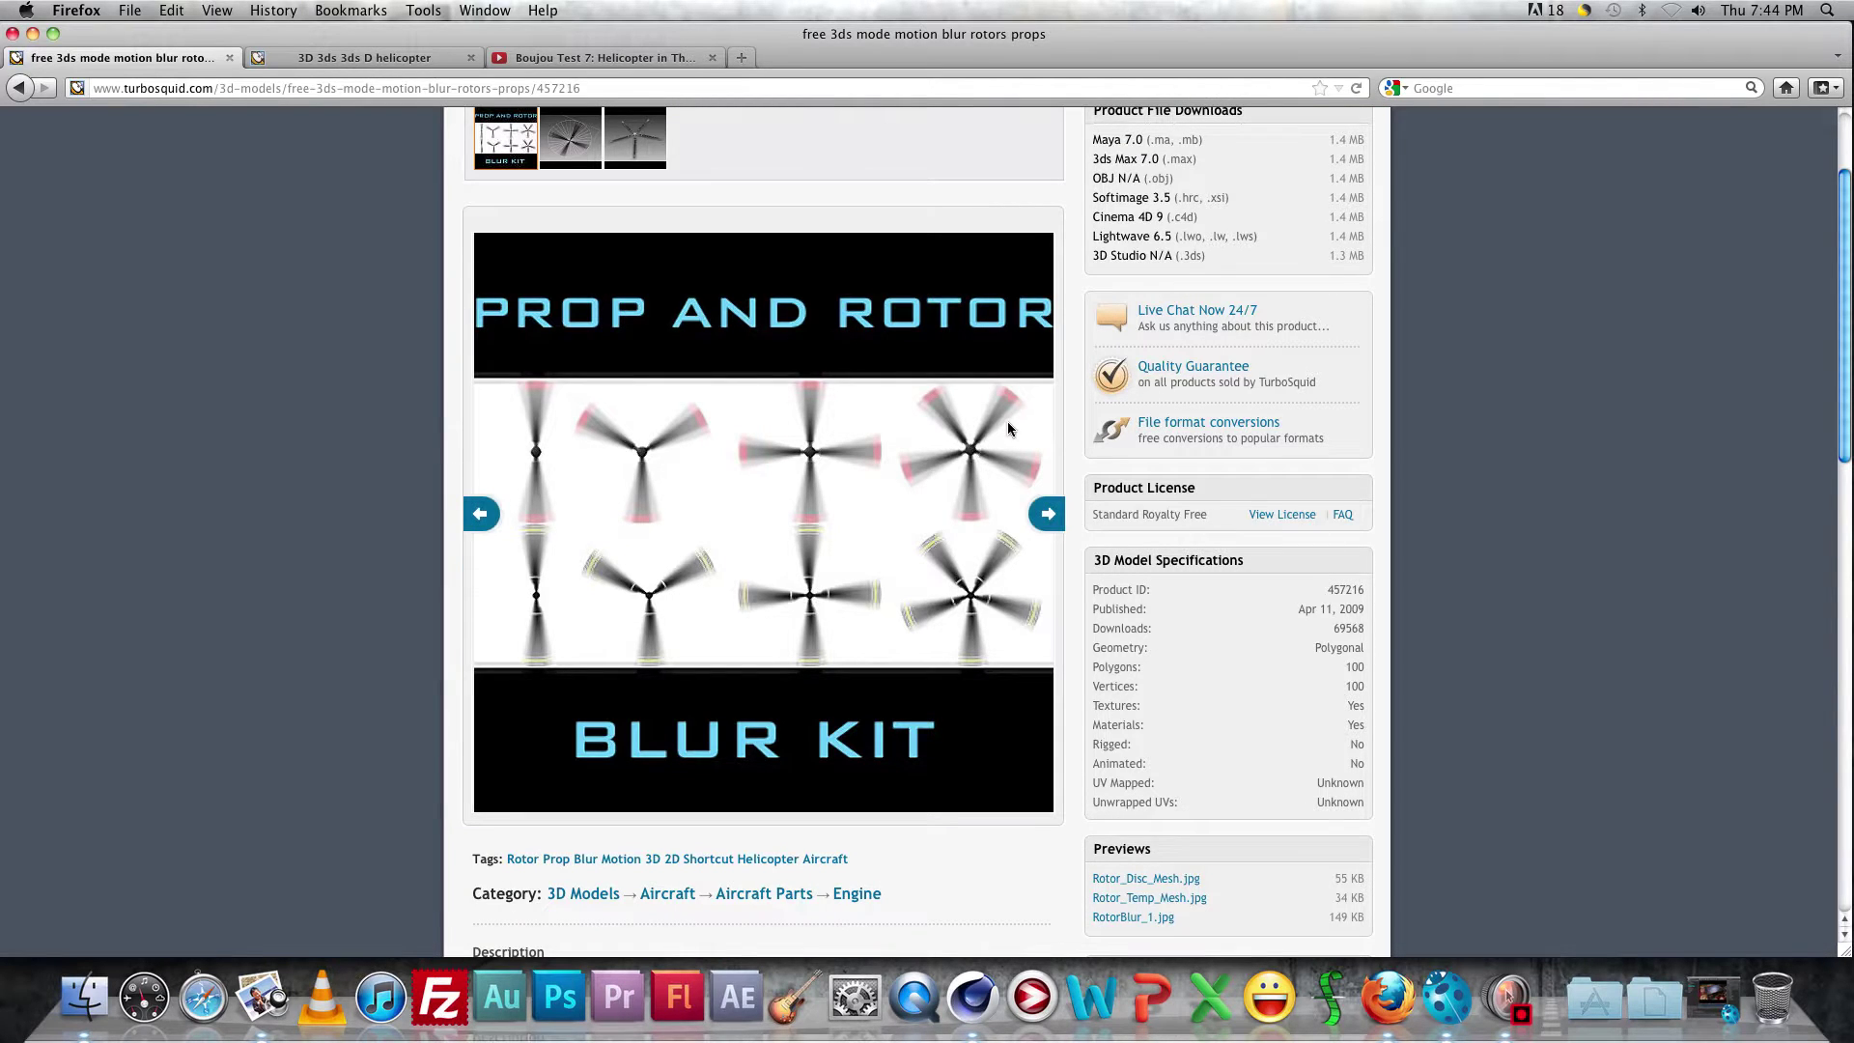
scroll(618, 386, up, 2)
click(571, 247)
click(656, 254)
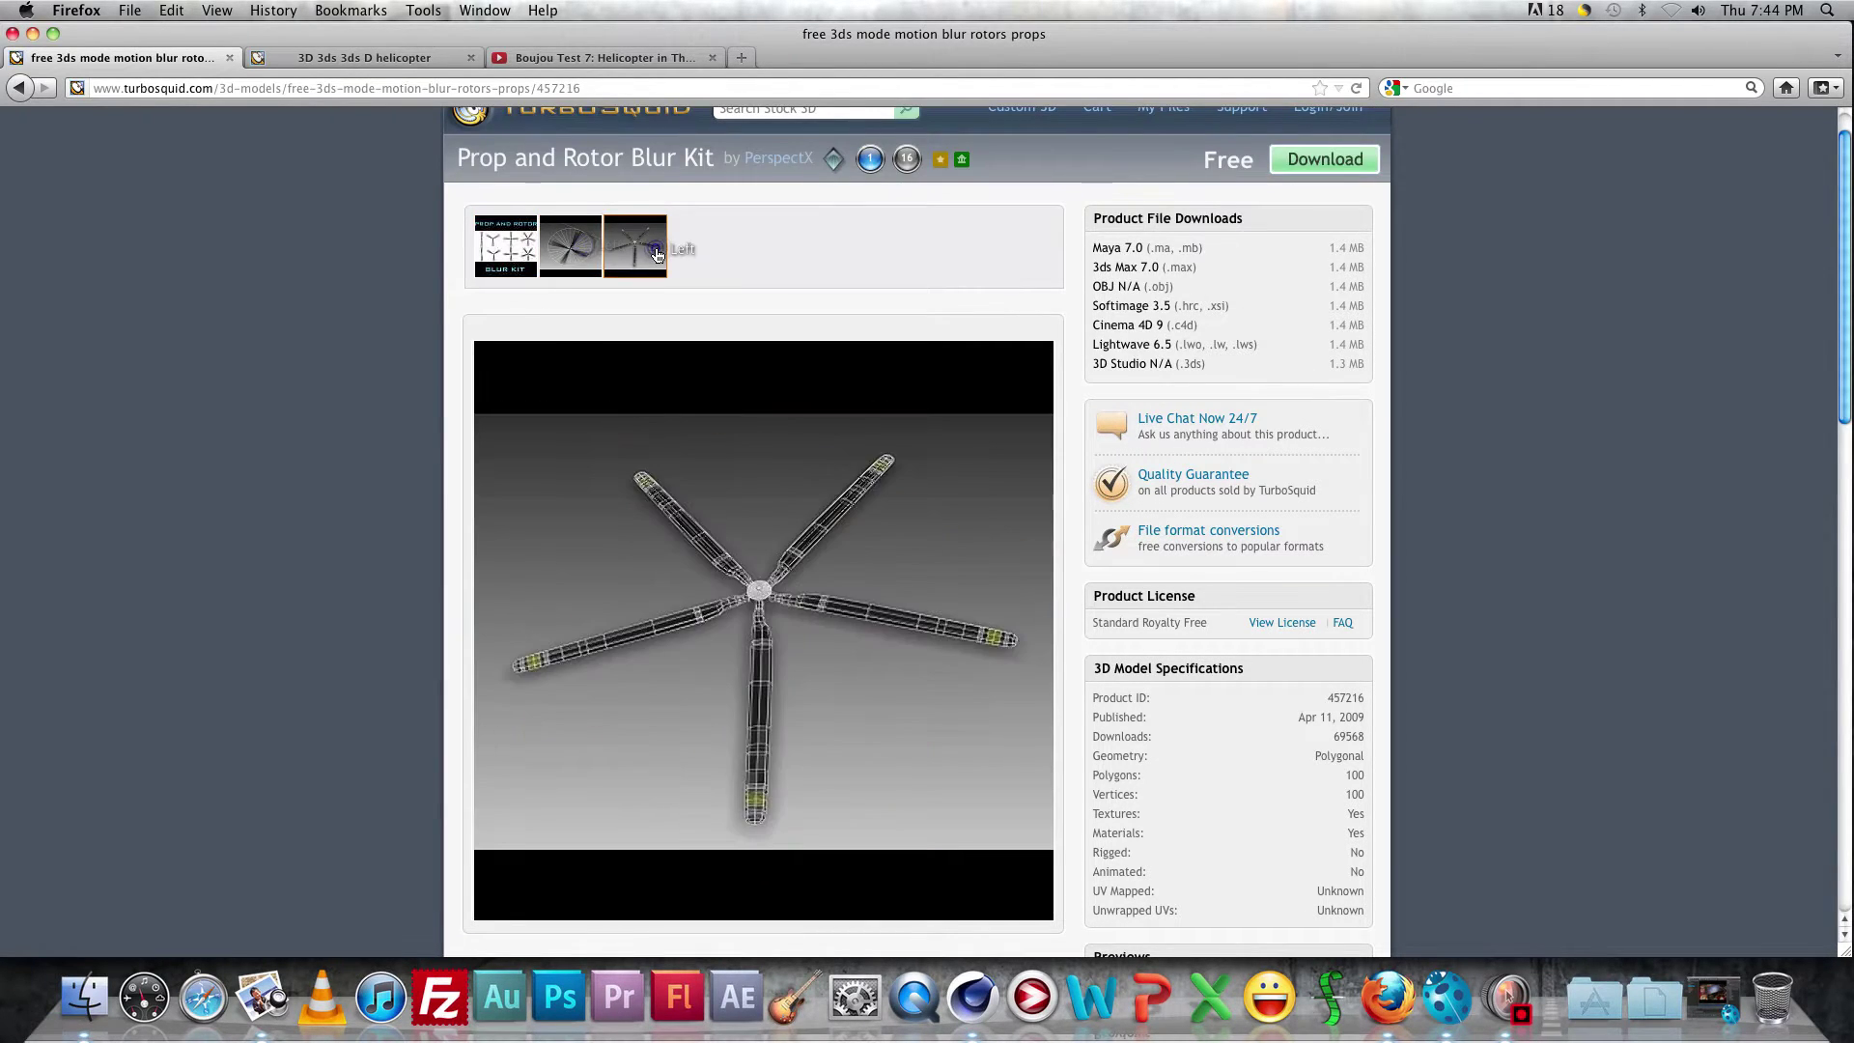
click(585, 249)
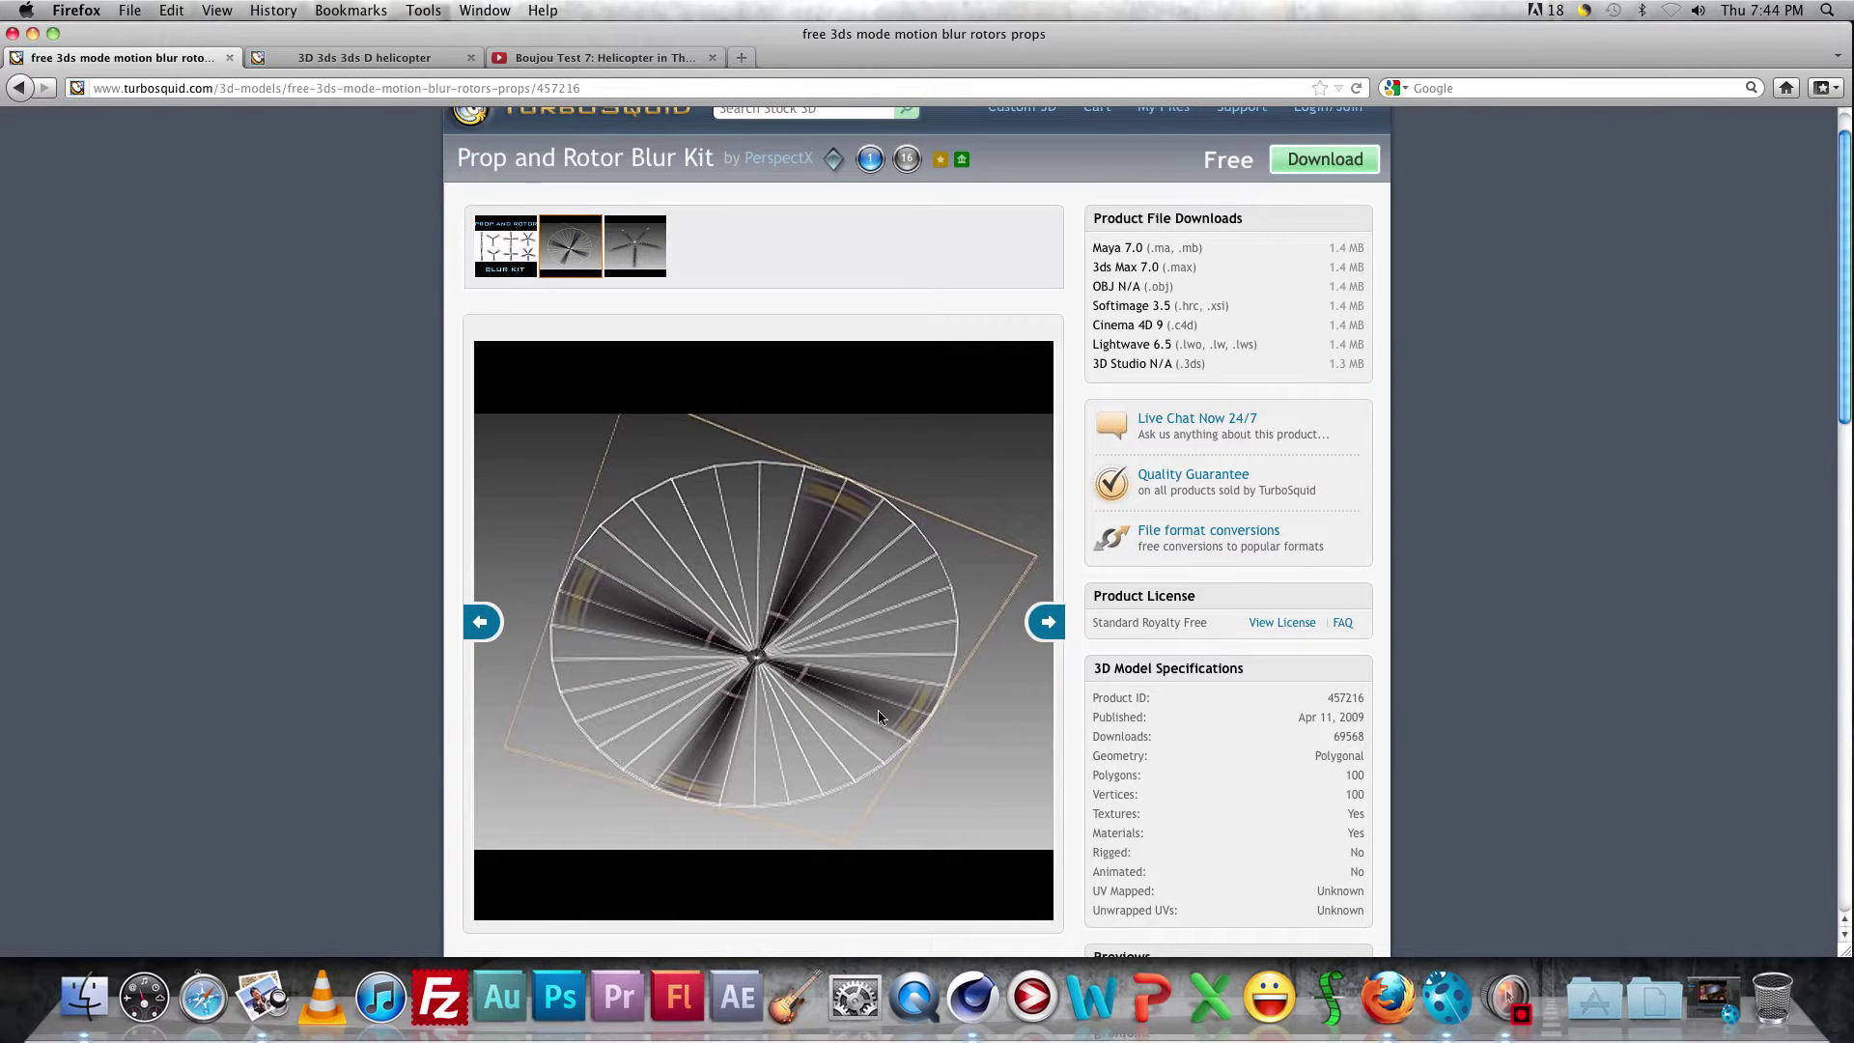
scroll(862, 710, down, 4)
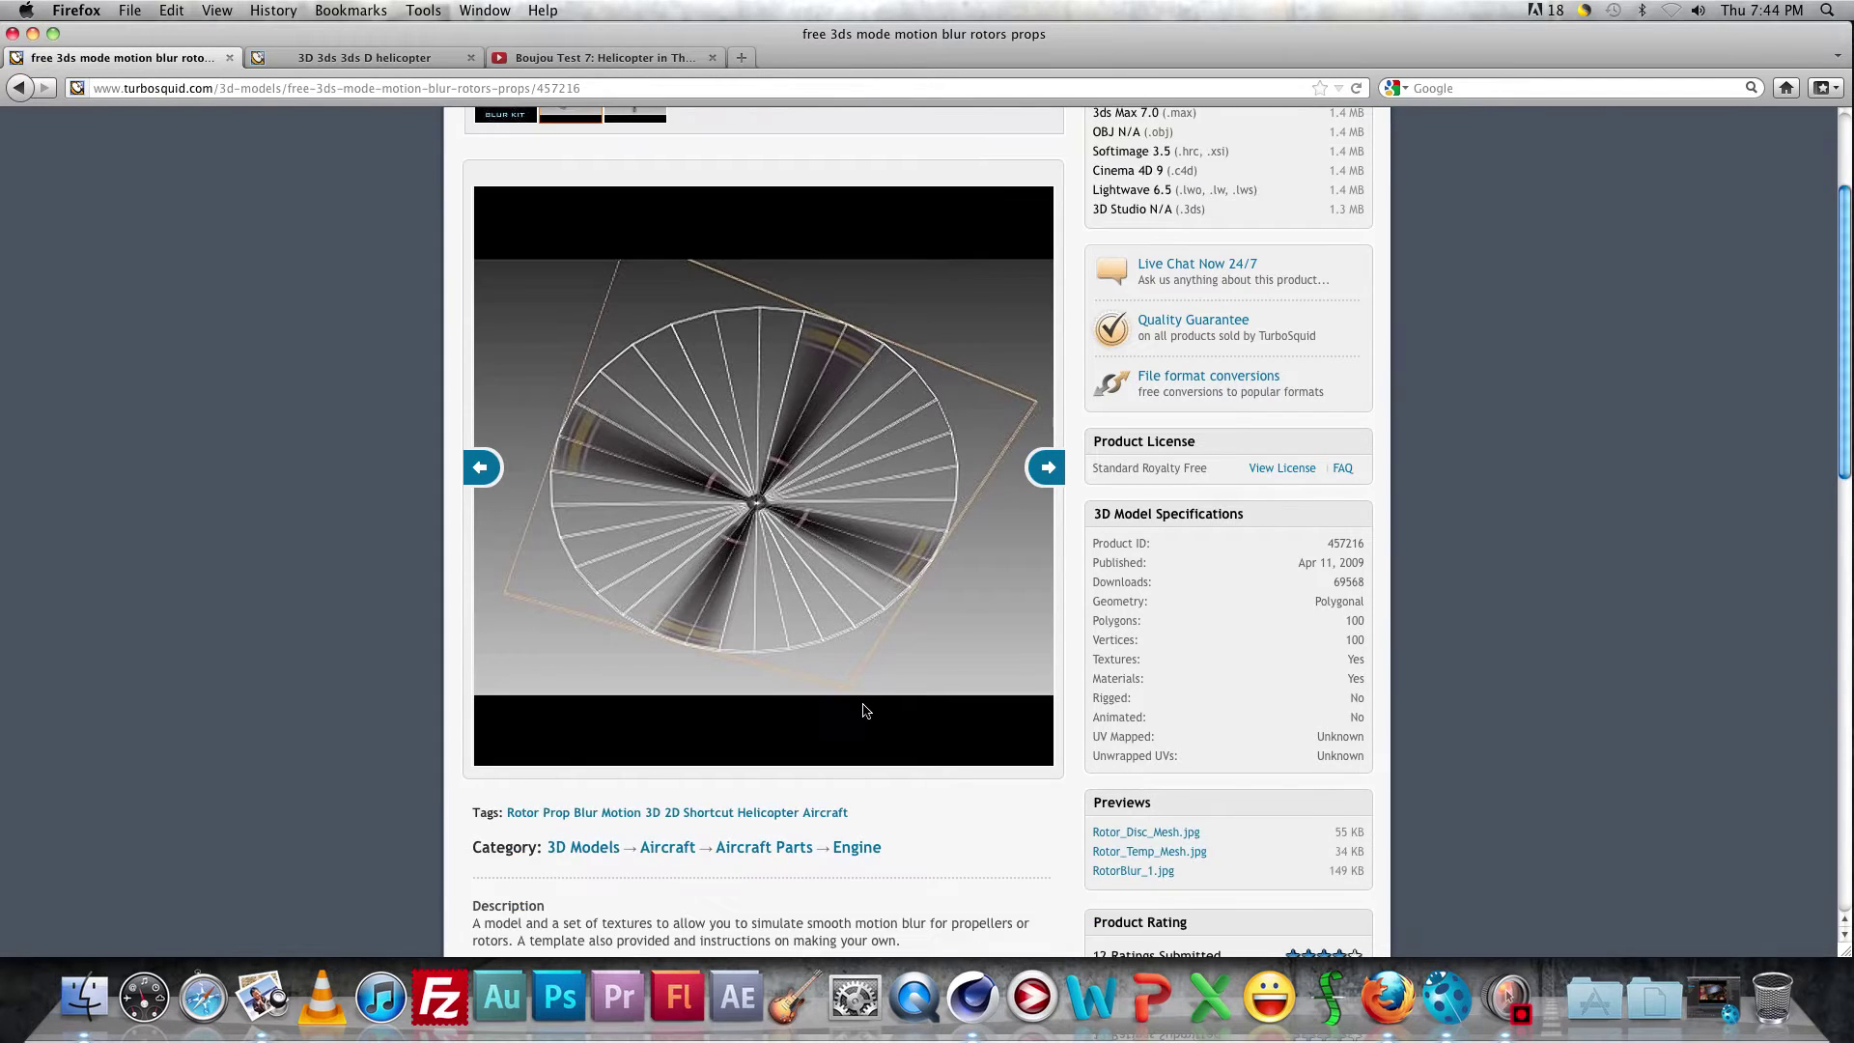
scroll(862, 711, up, 4)
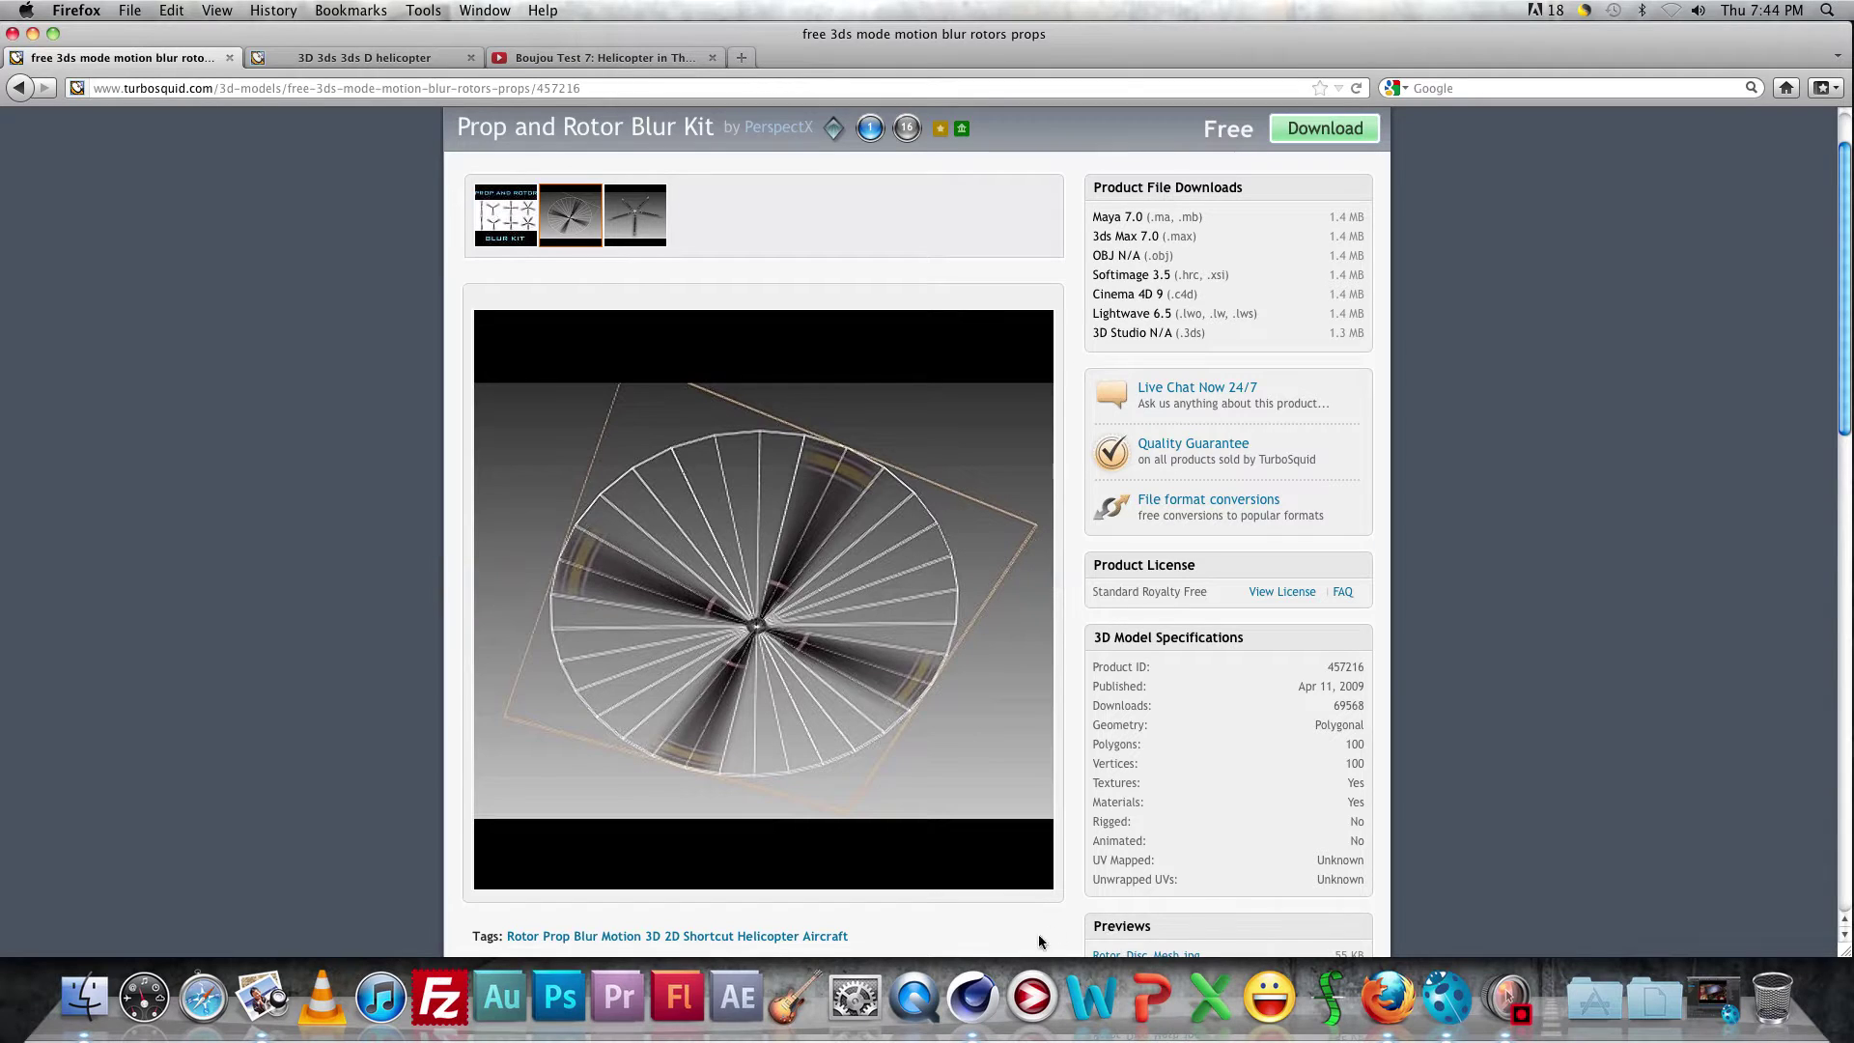
click(971, 1004)
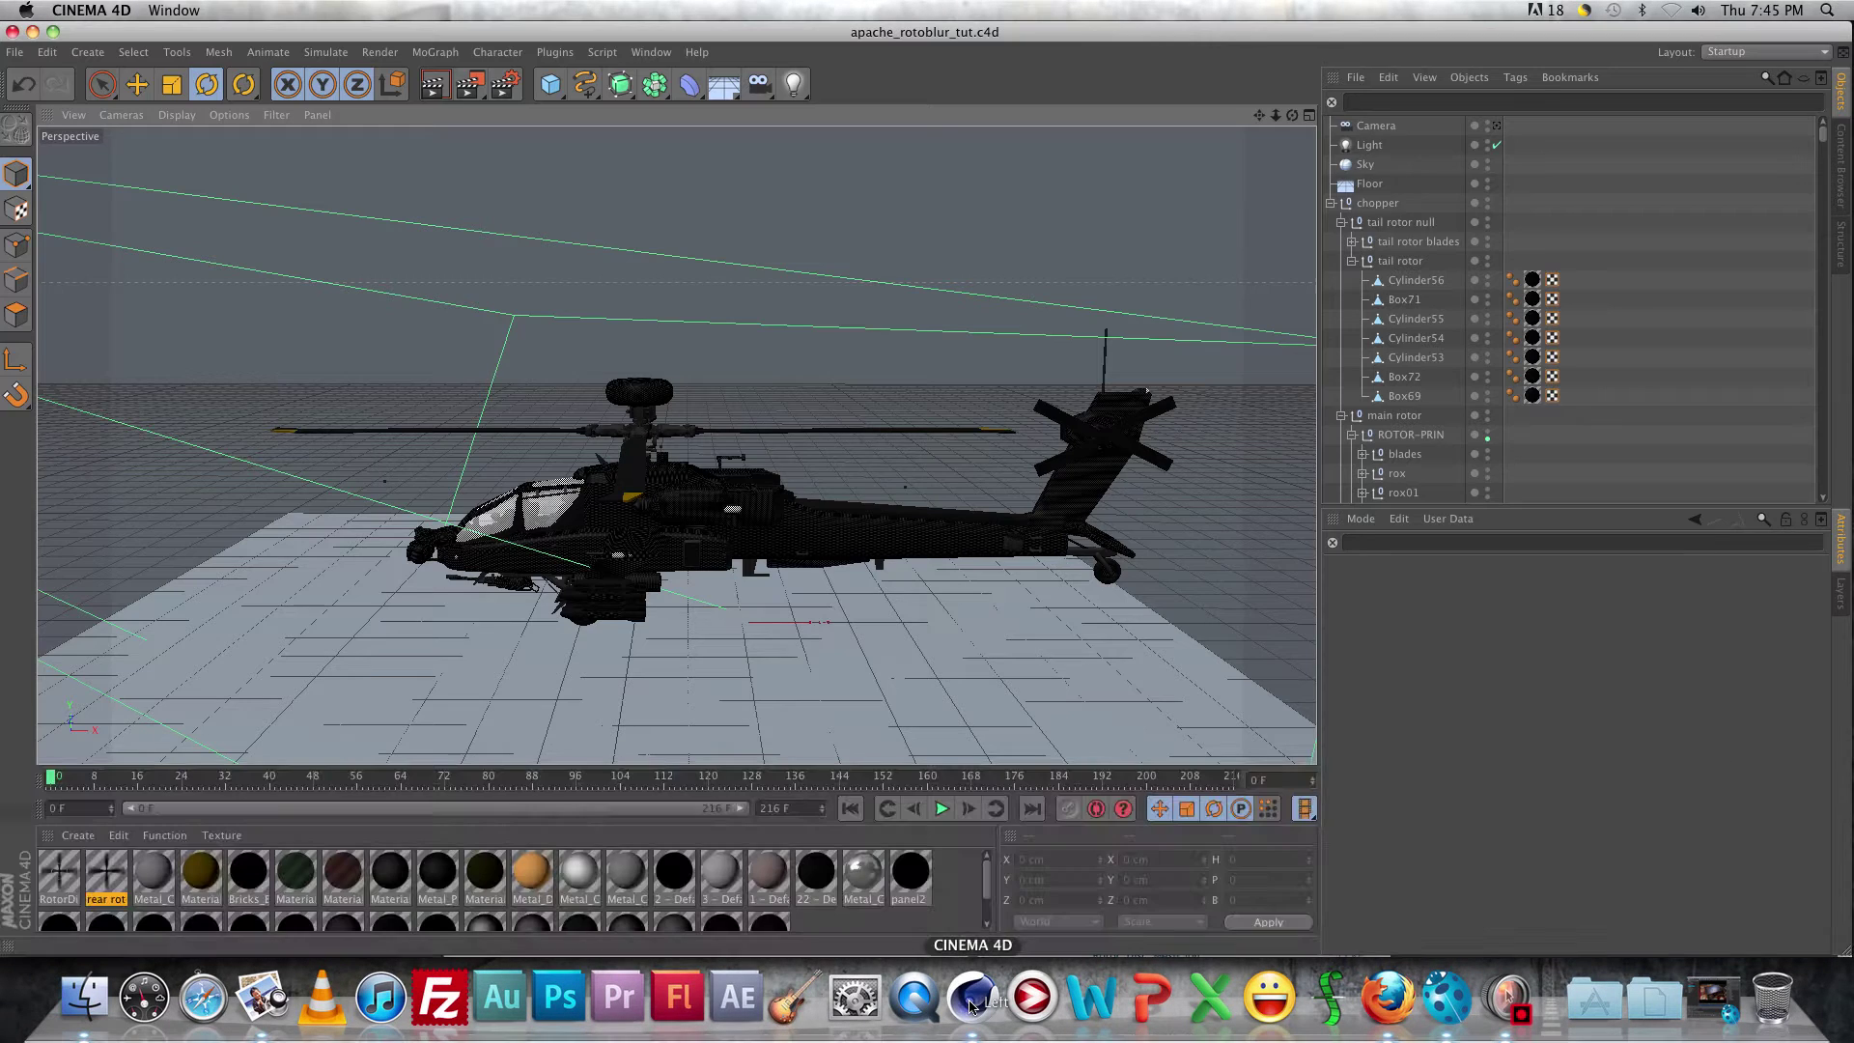
click(1400, 230)
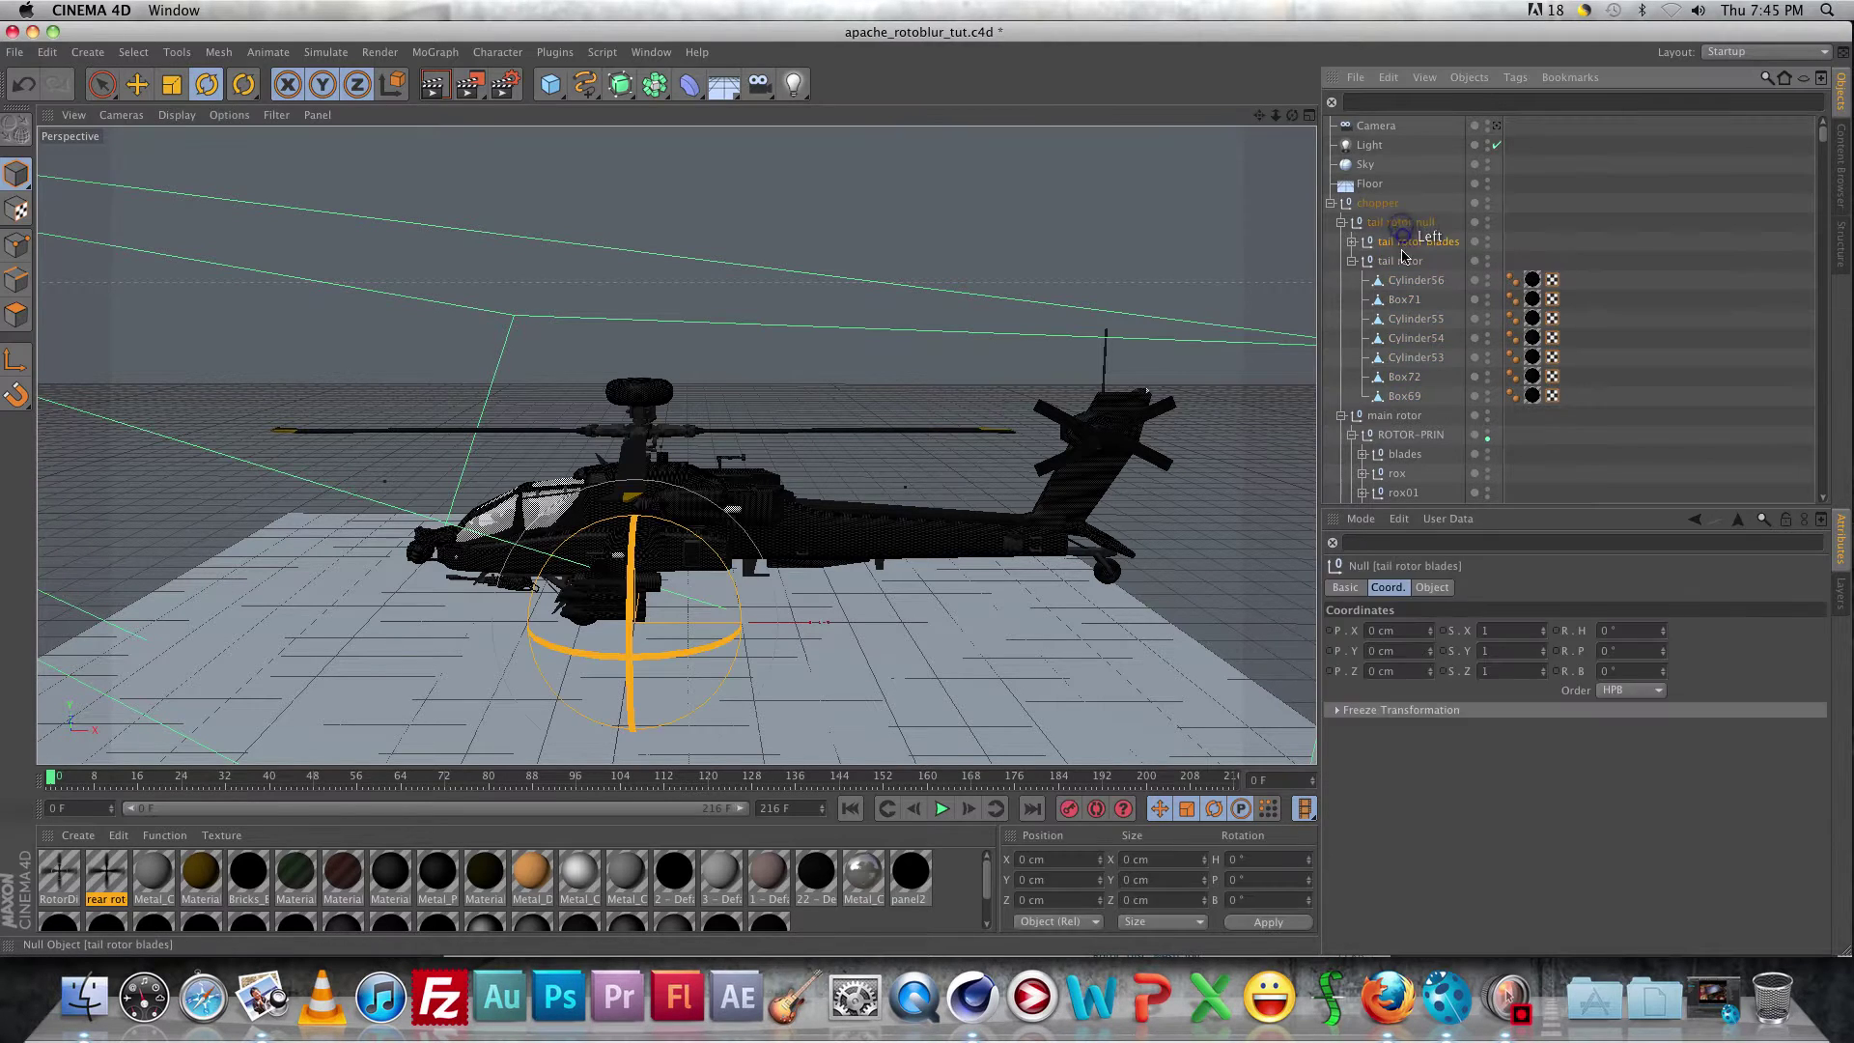
click(1399, 261)
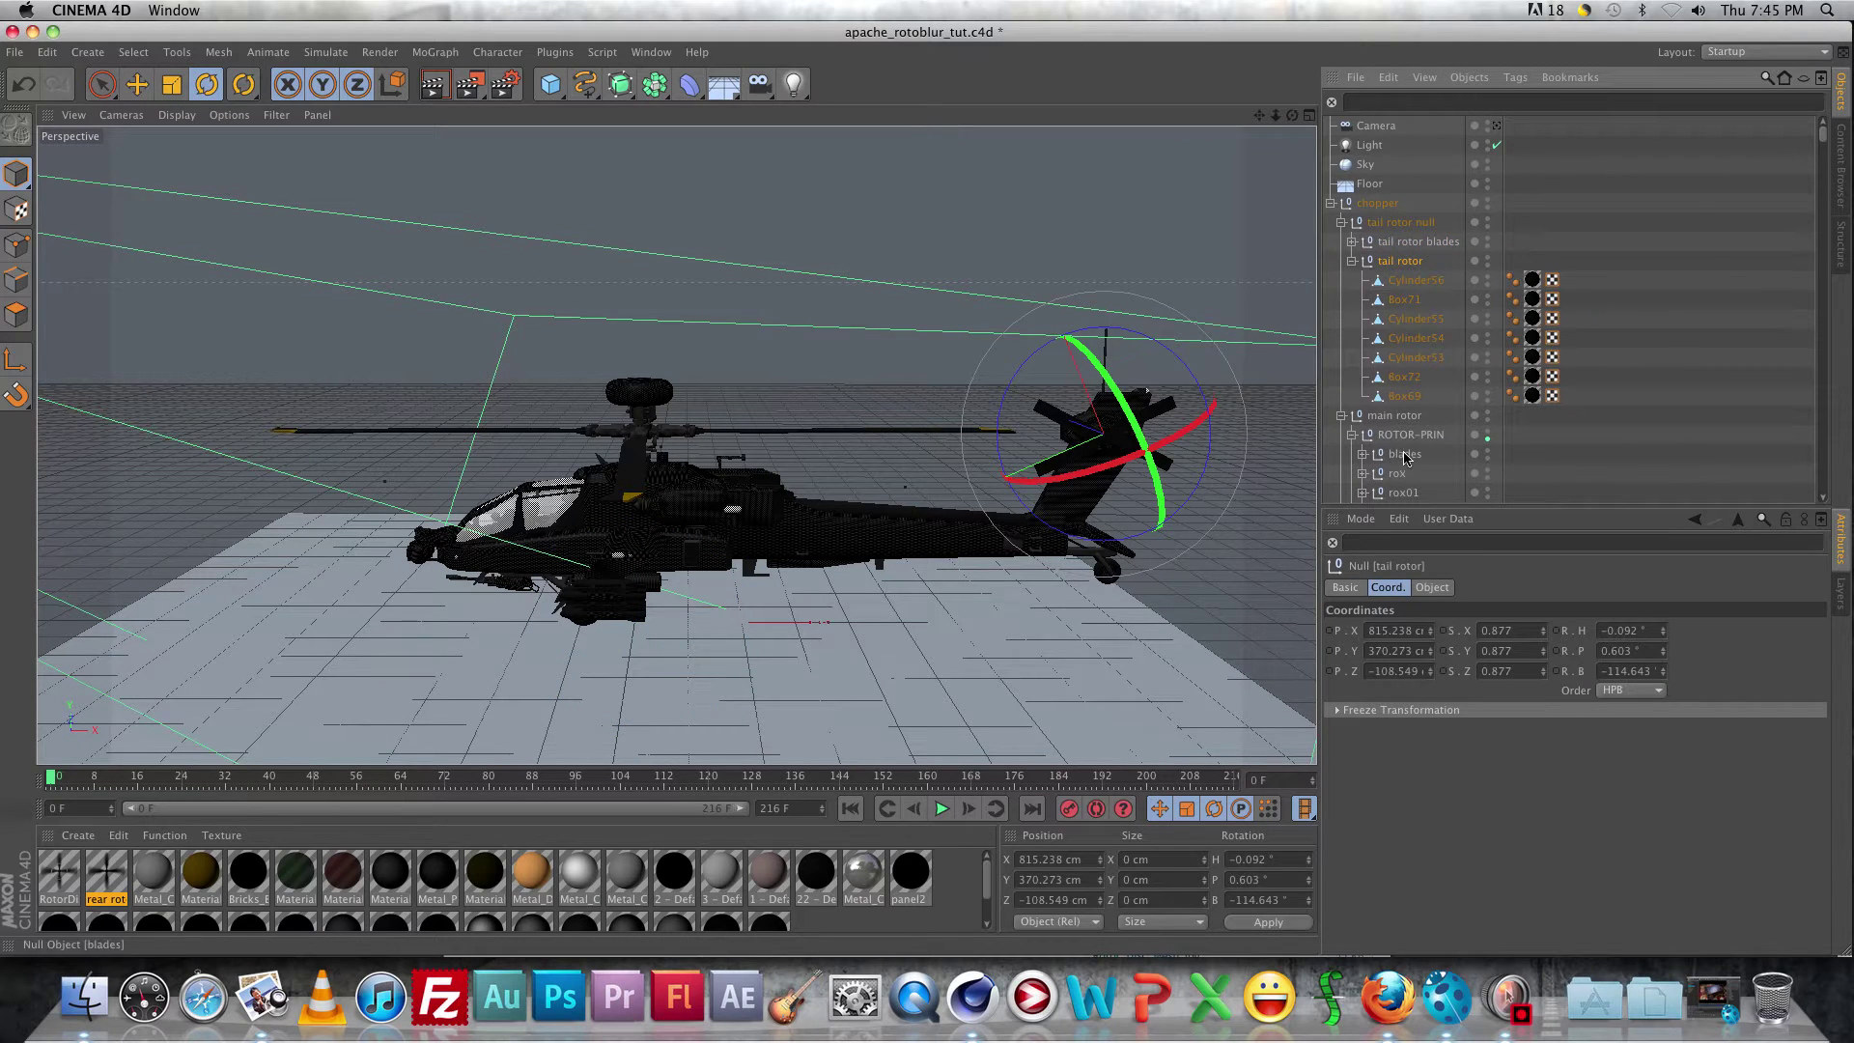
scroll(1392, 375, down, 5)
click(1409, 295)
click(1410, 312)
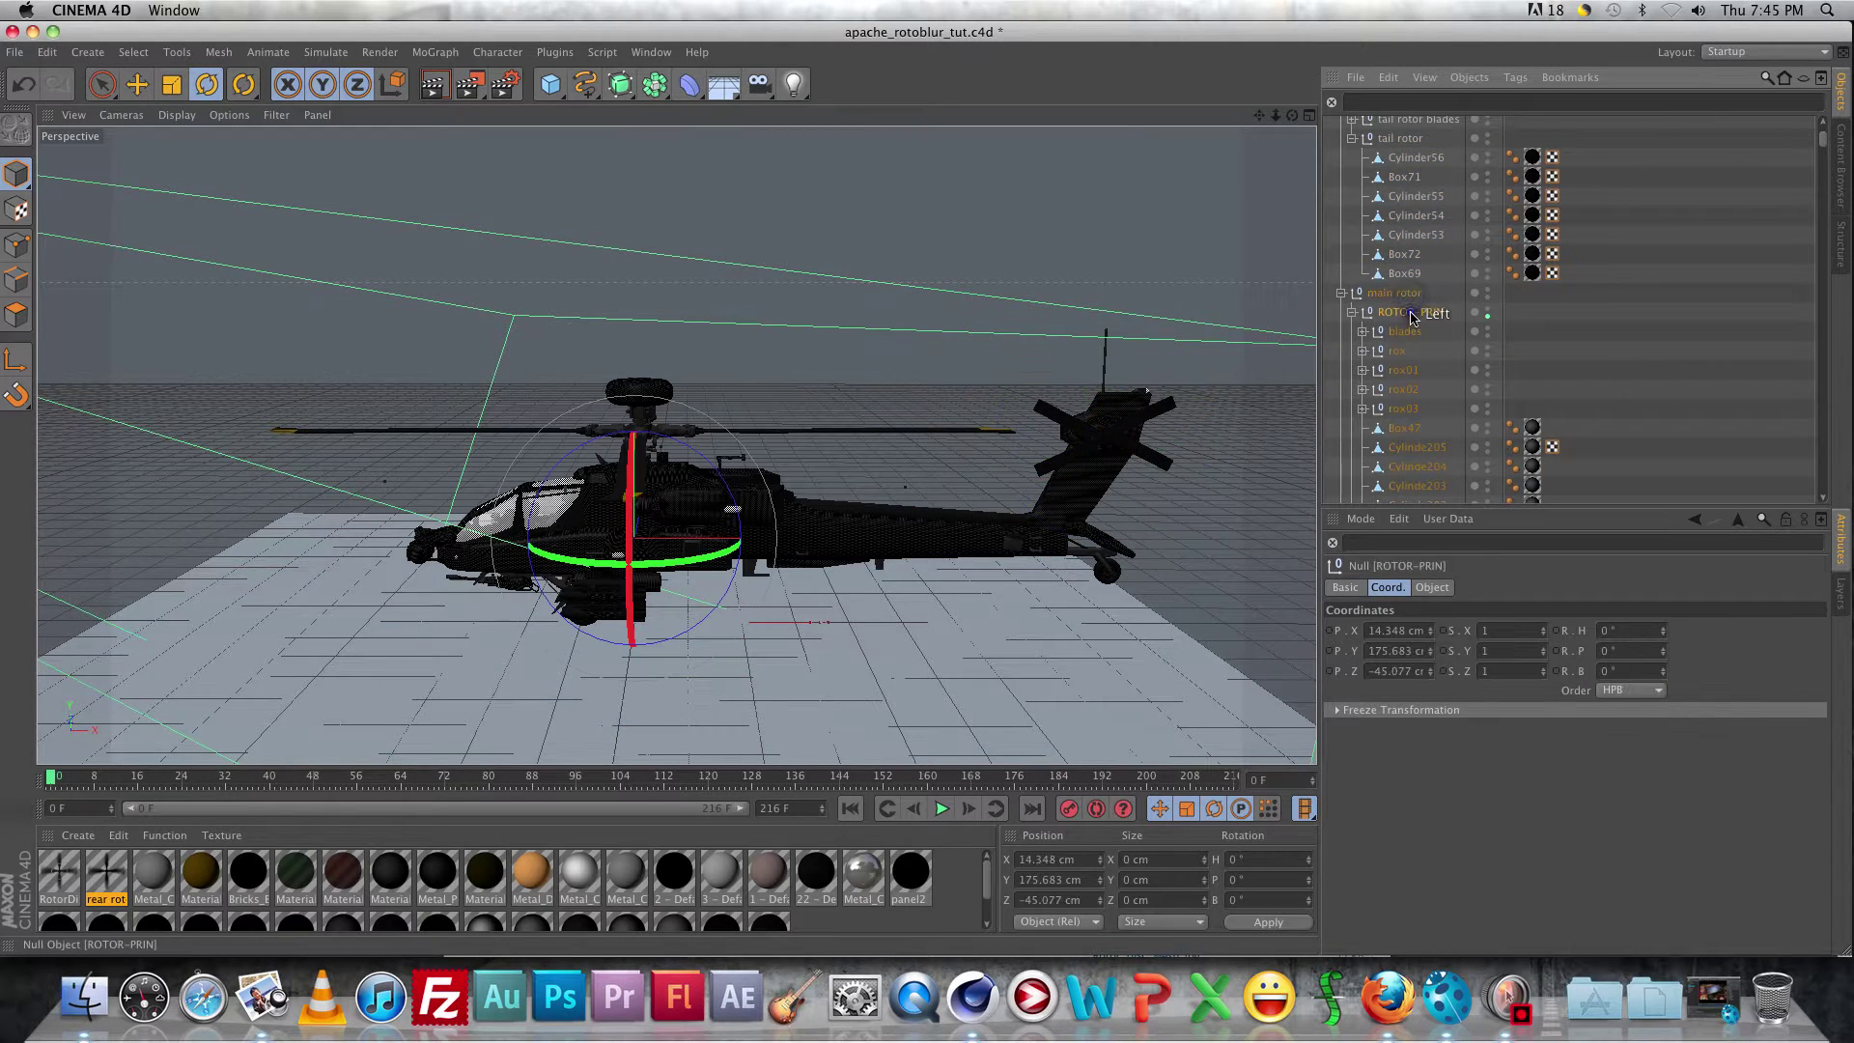
click(726, 431)
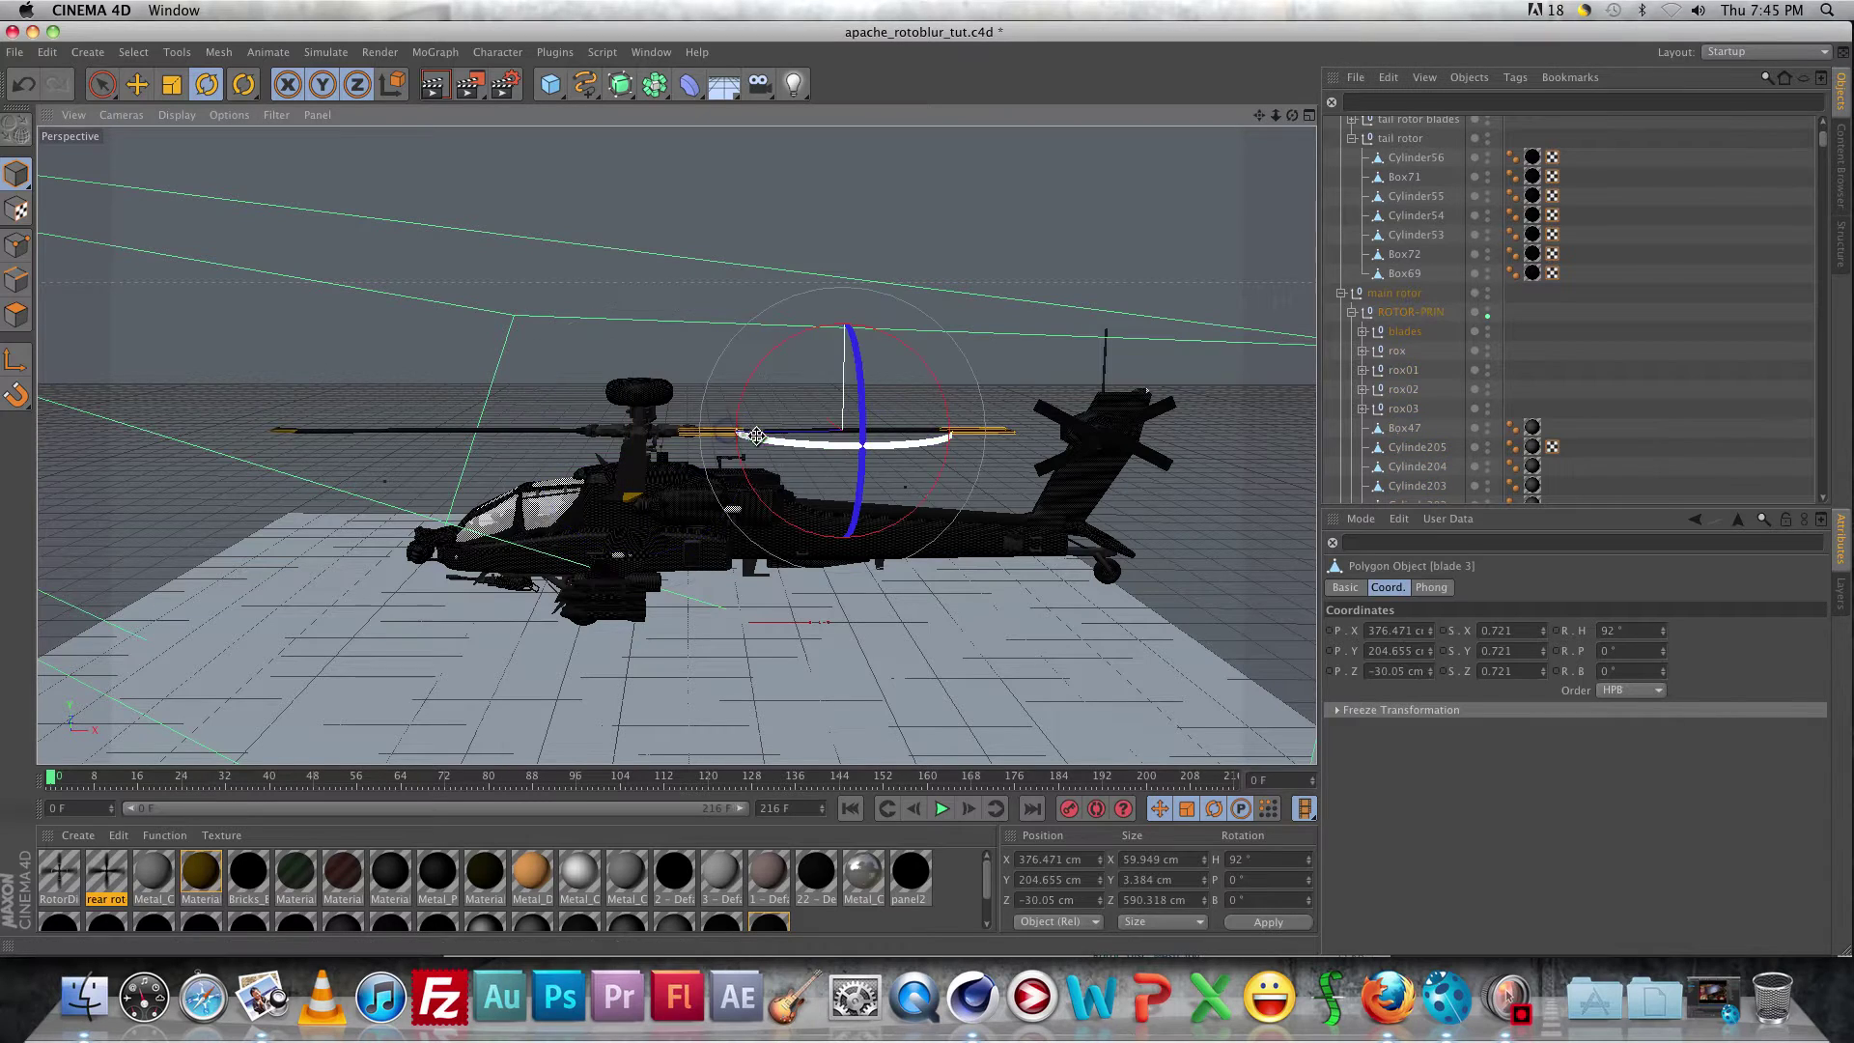
scroll(1468, 328, up, 5)
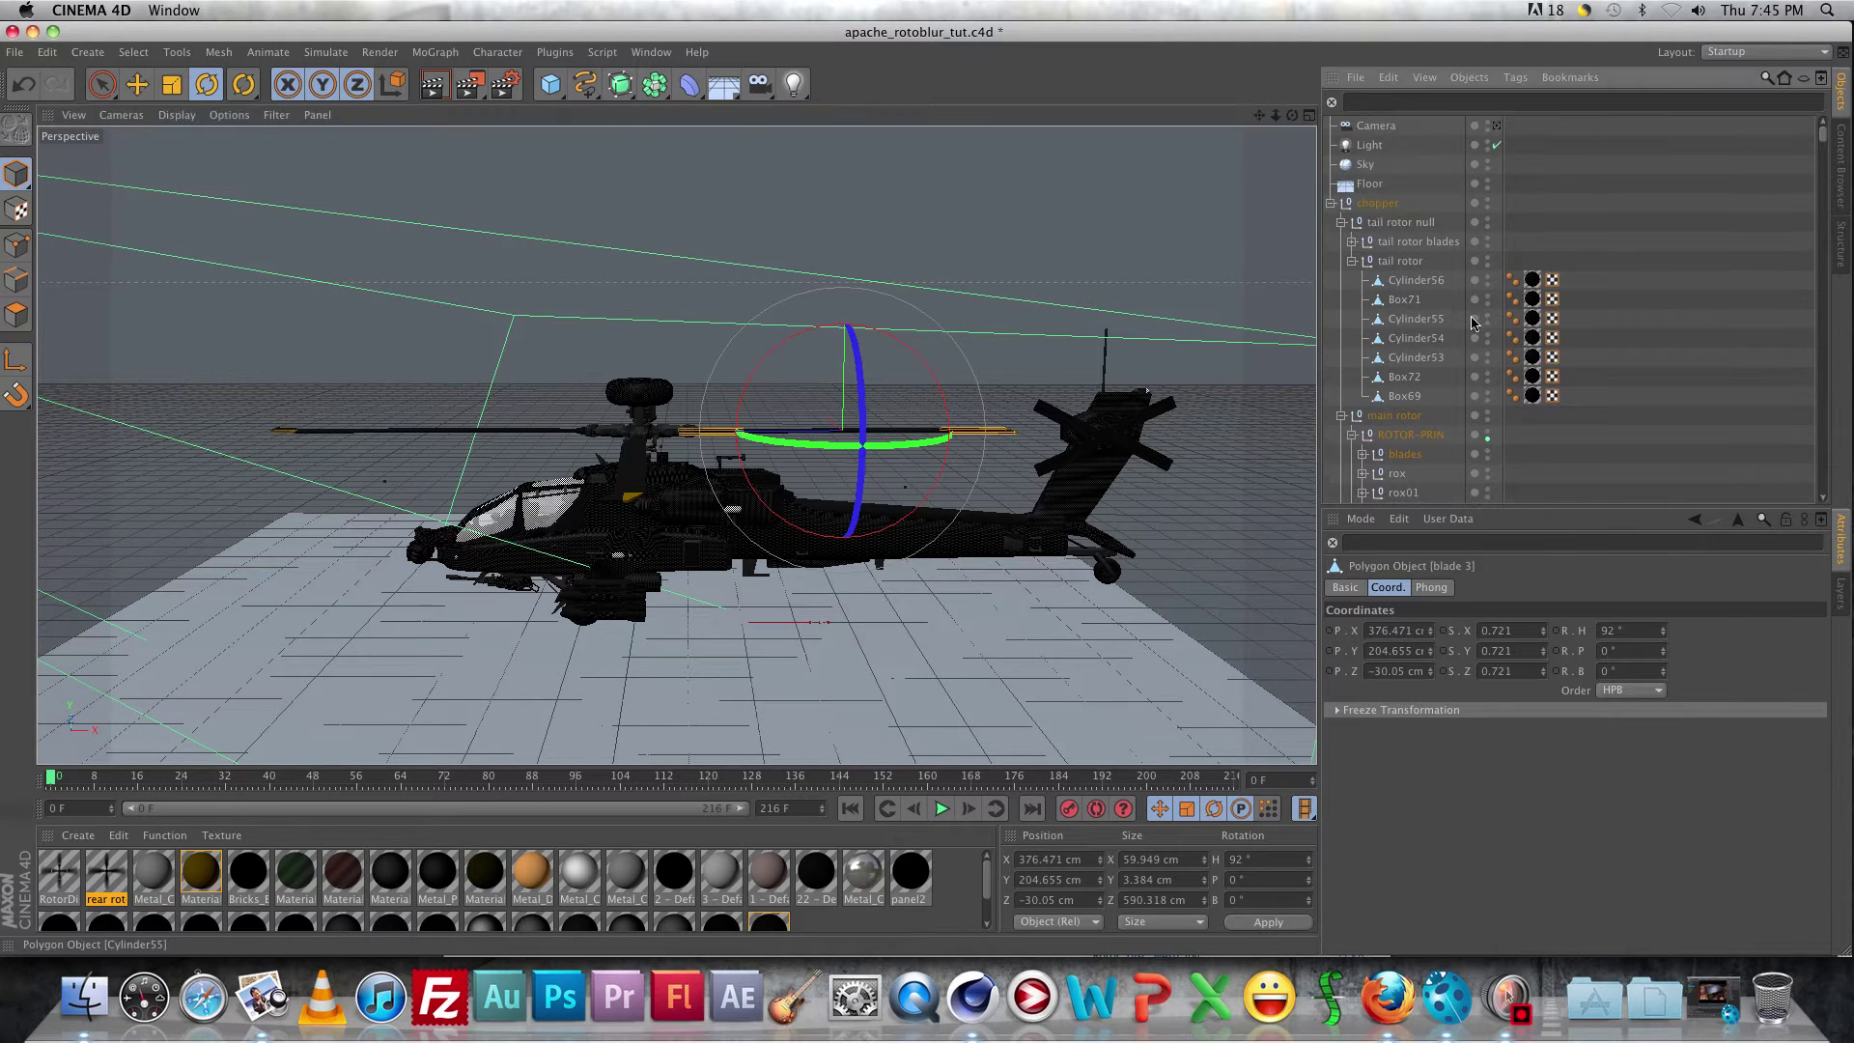
click(1410, 278)
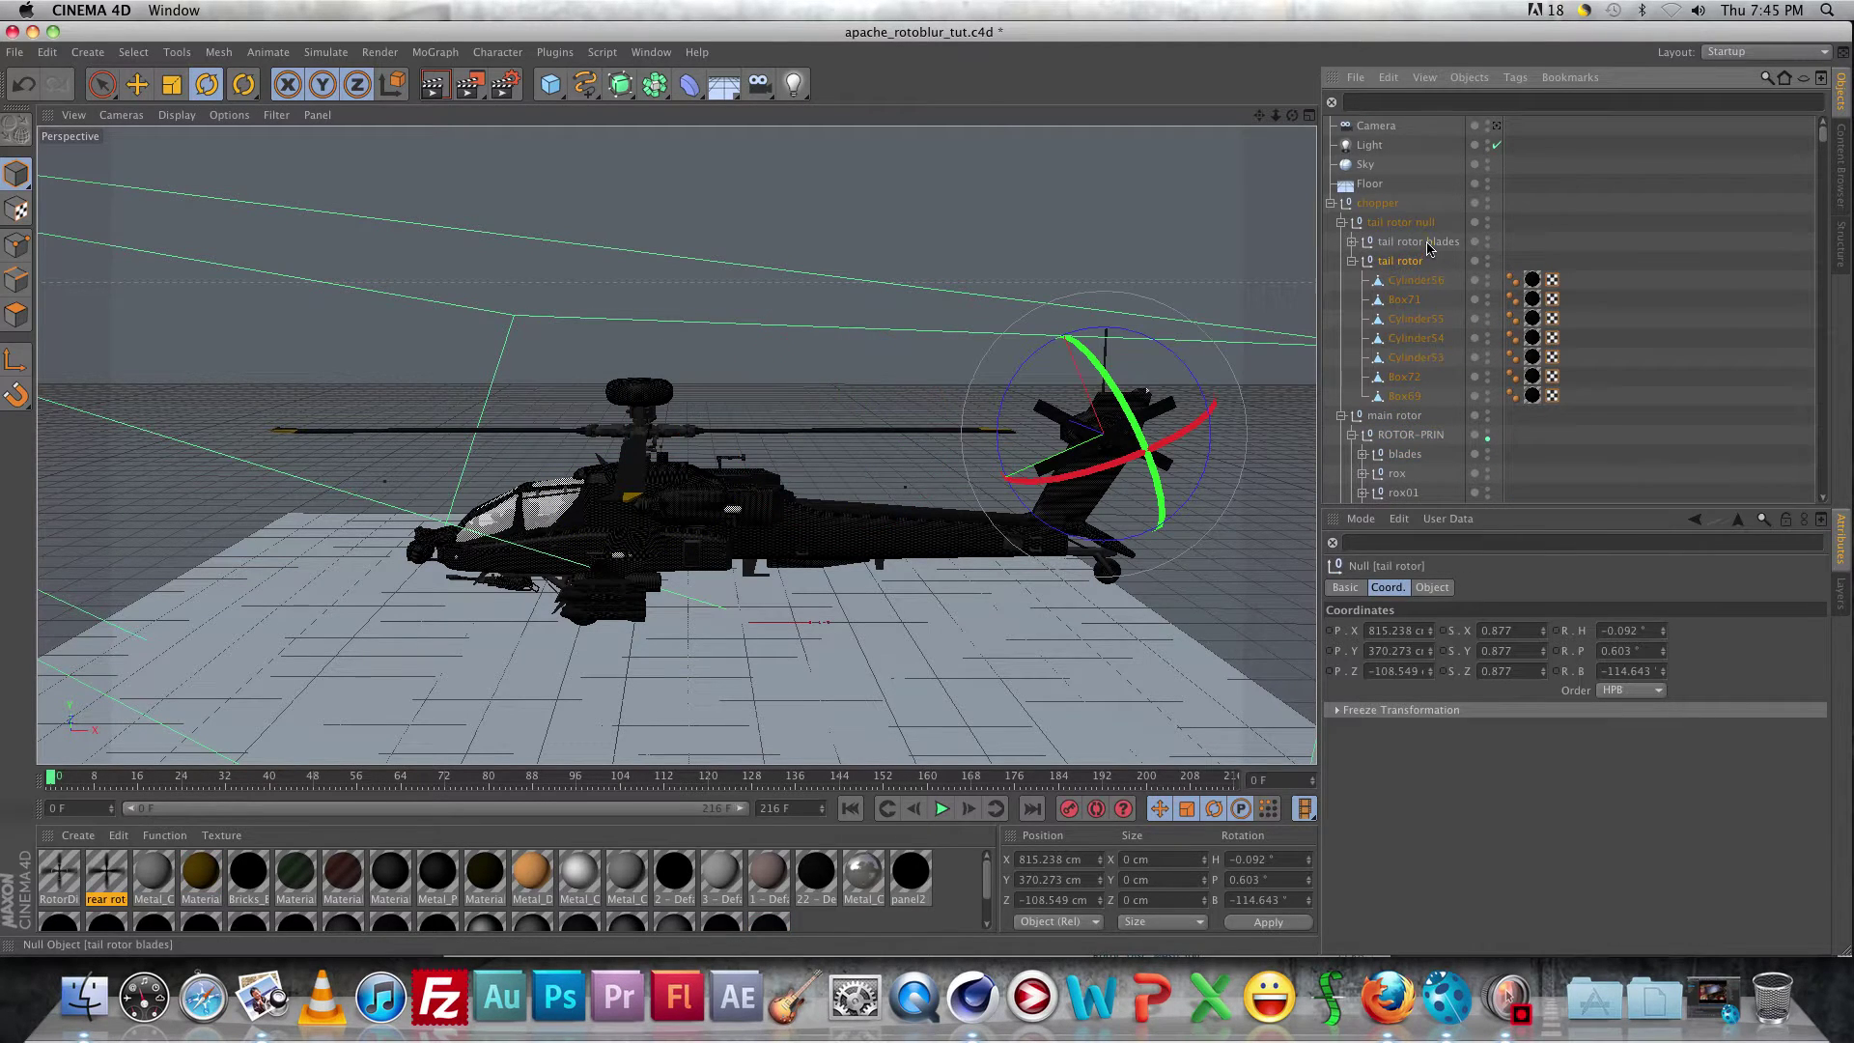
click(1428, 243)
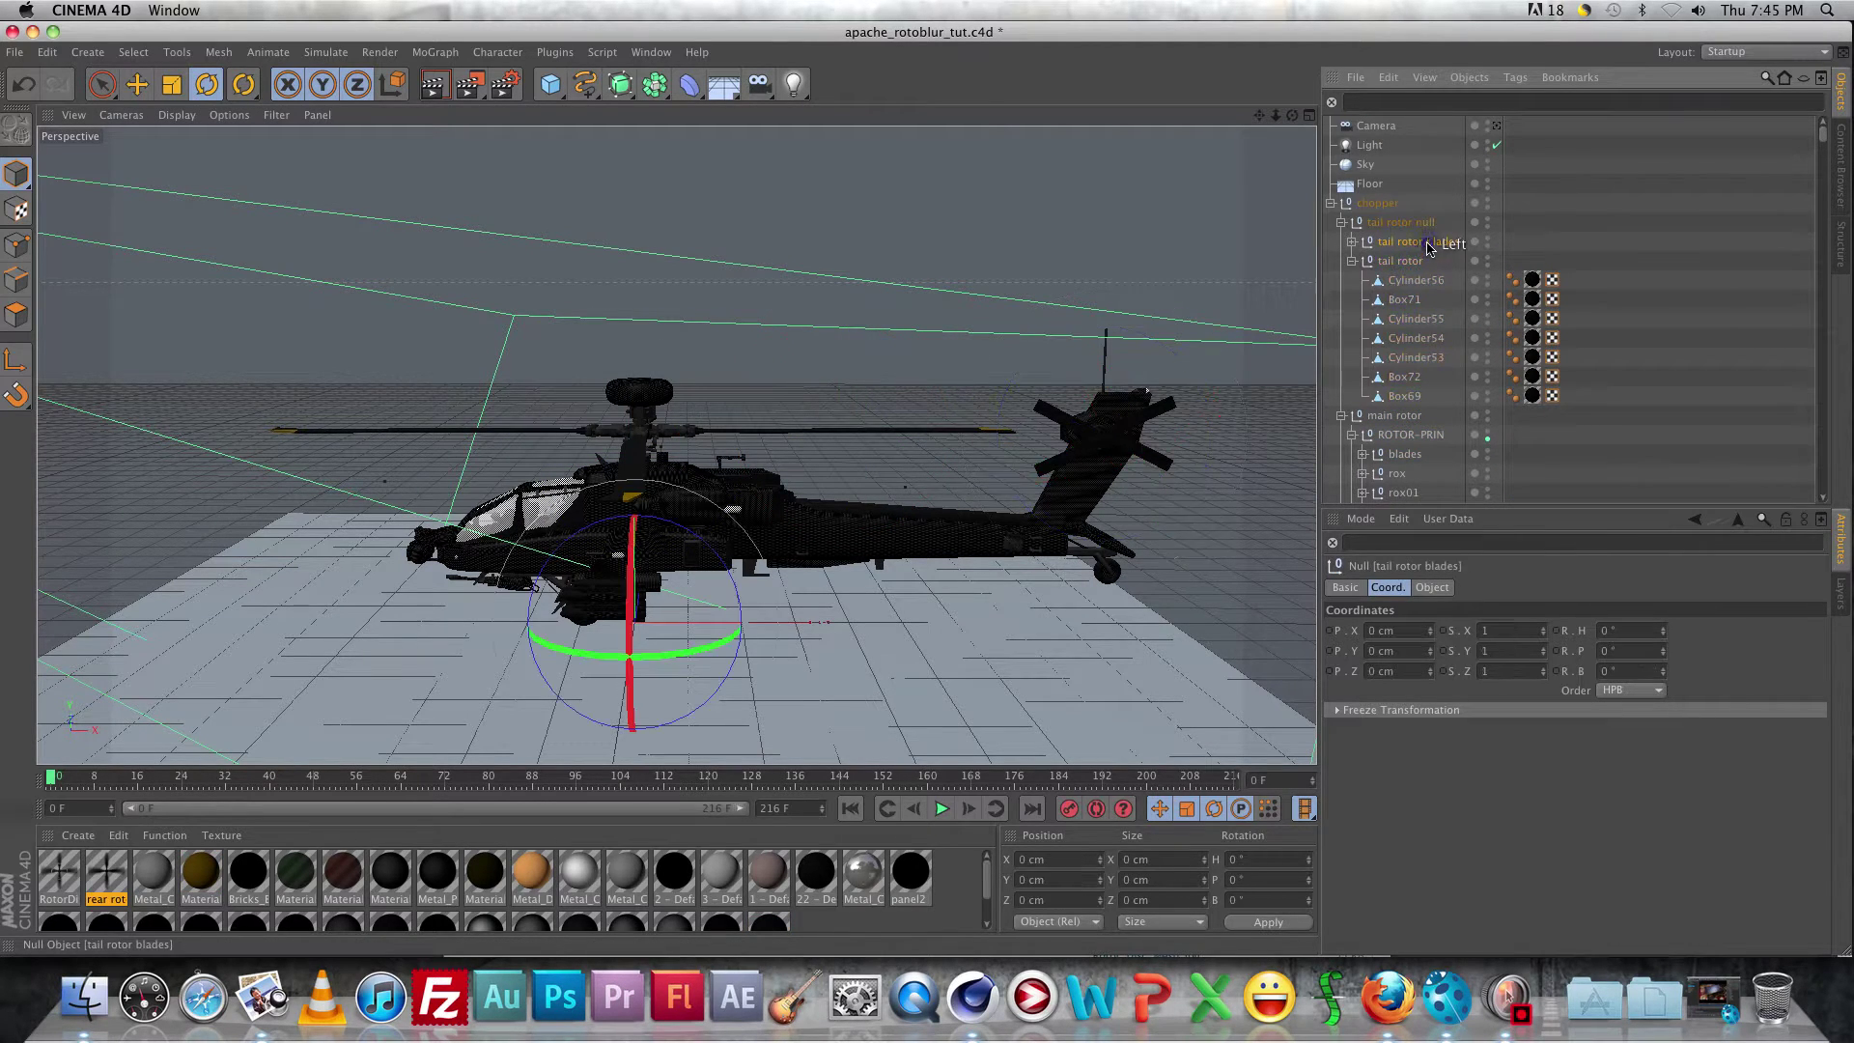
click(15, 52)
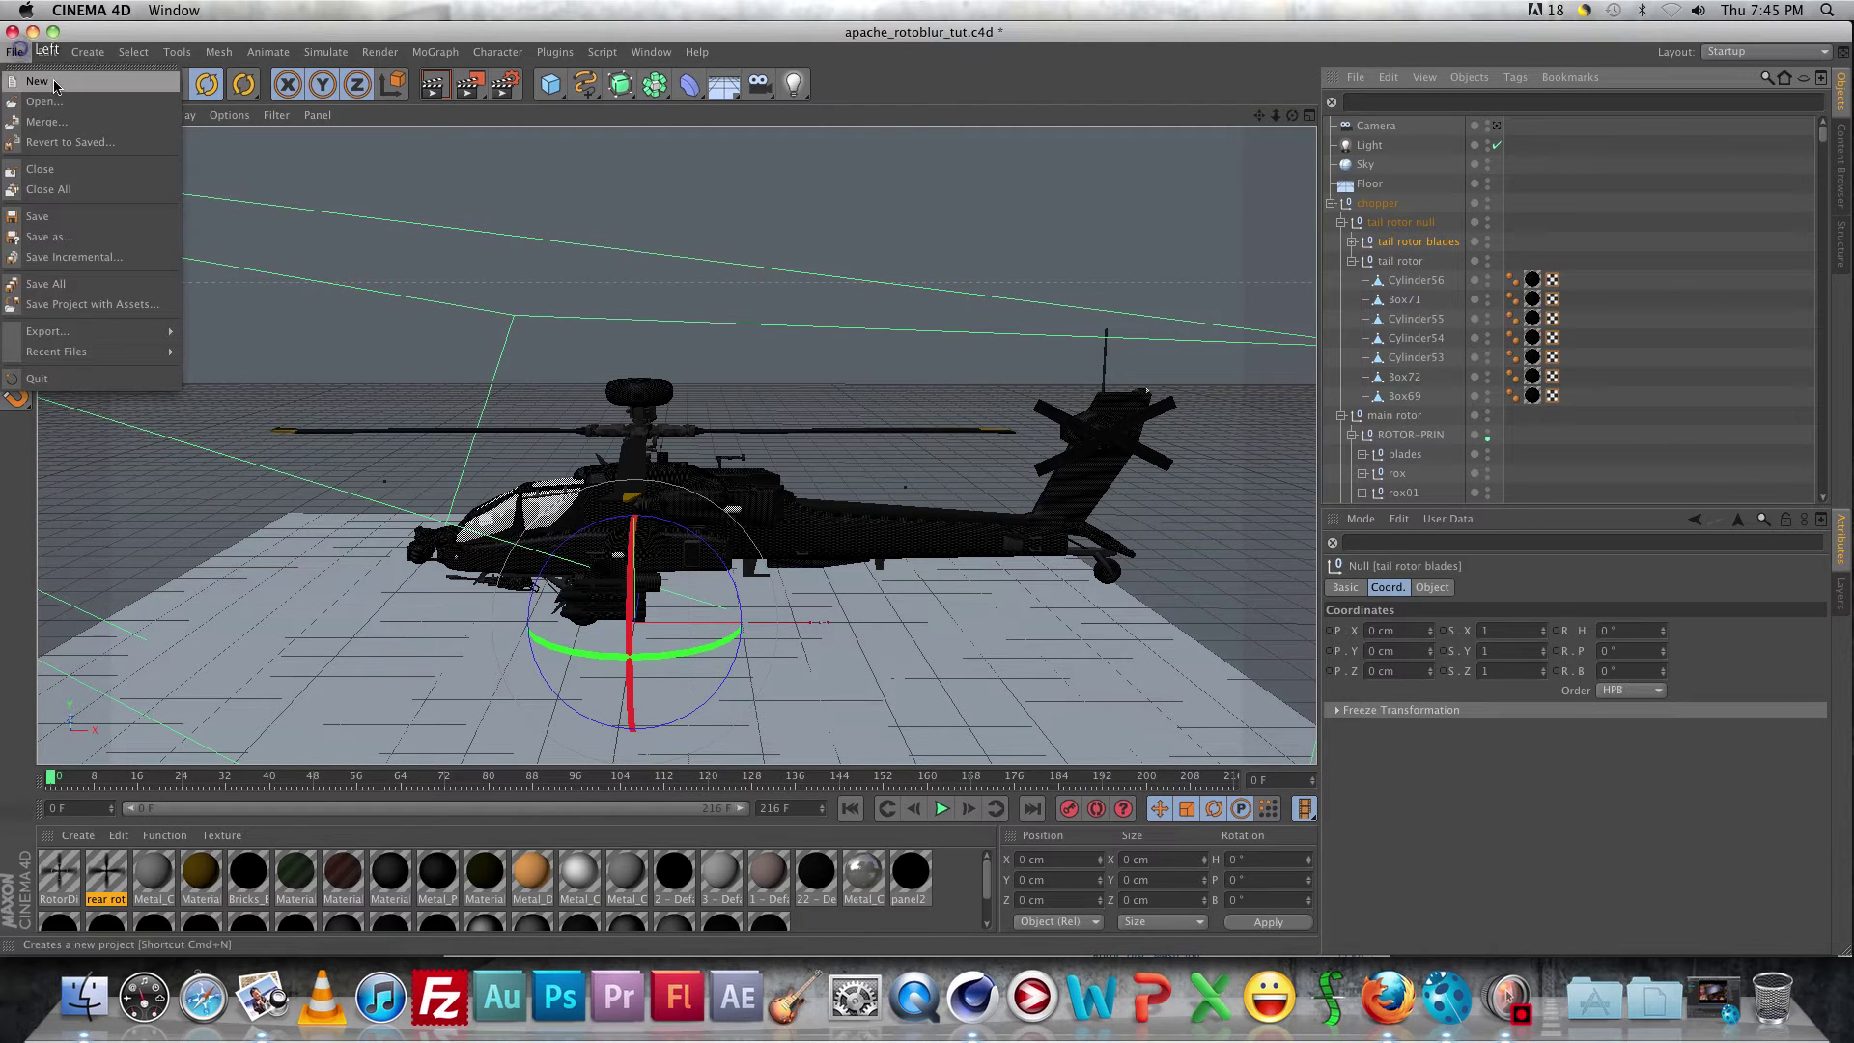
Merge RotorDisc.c4d from the ROTOR_C4D folder, zoom onto the disc, and open its RotorDiscLambert material.
click(116, 103)
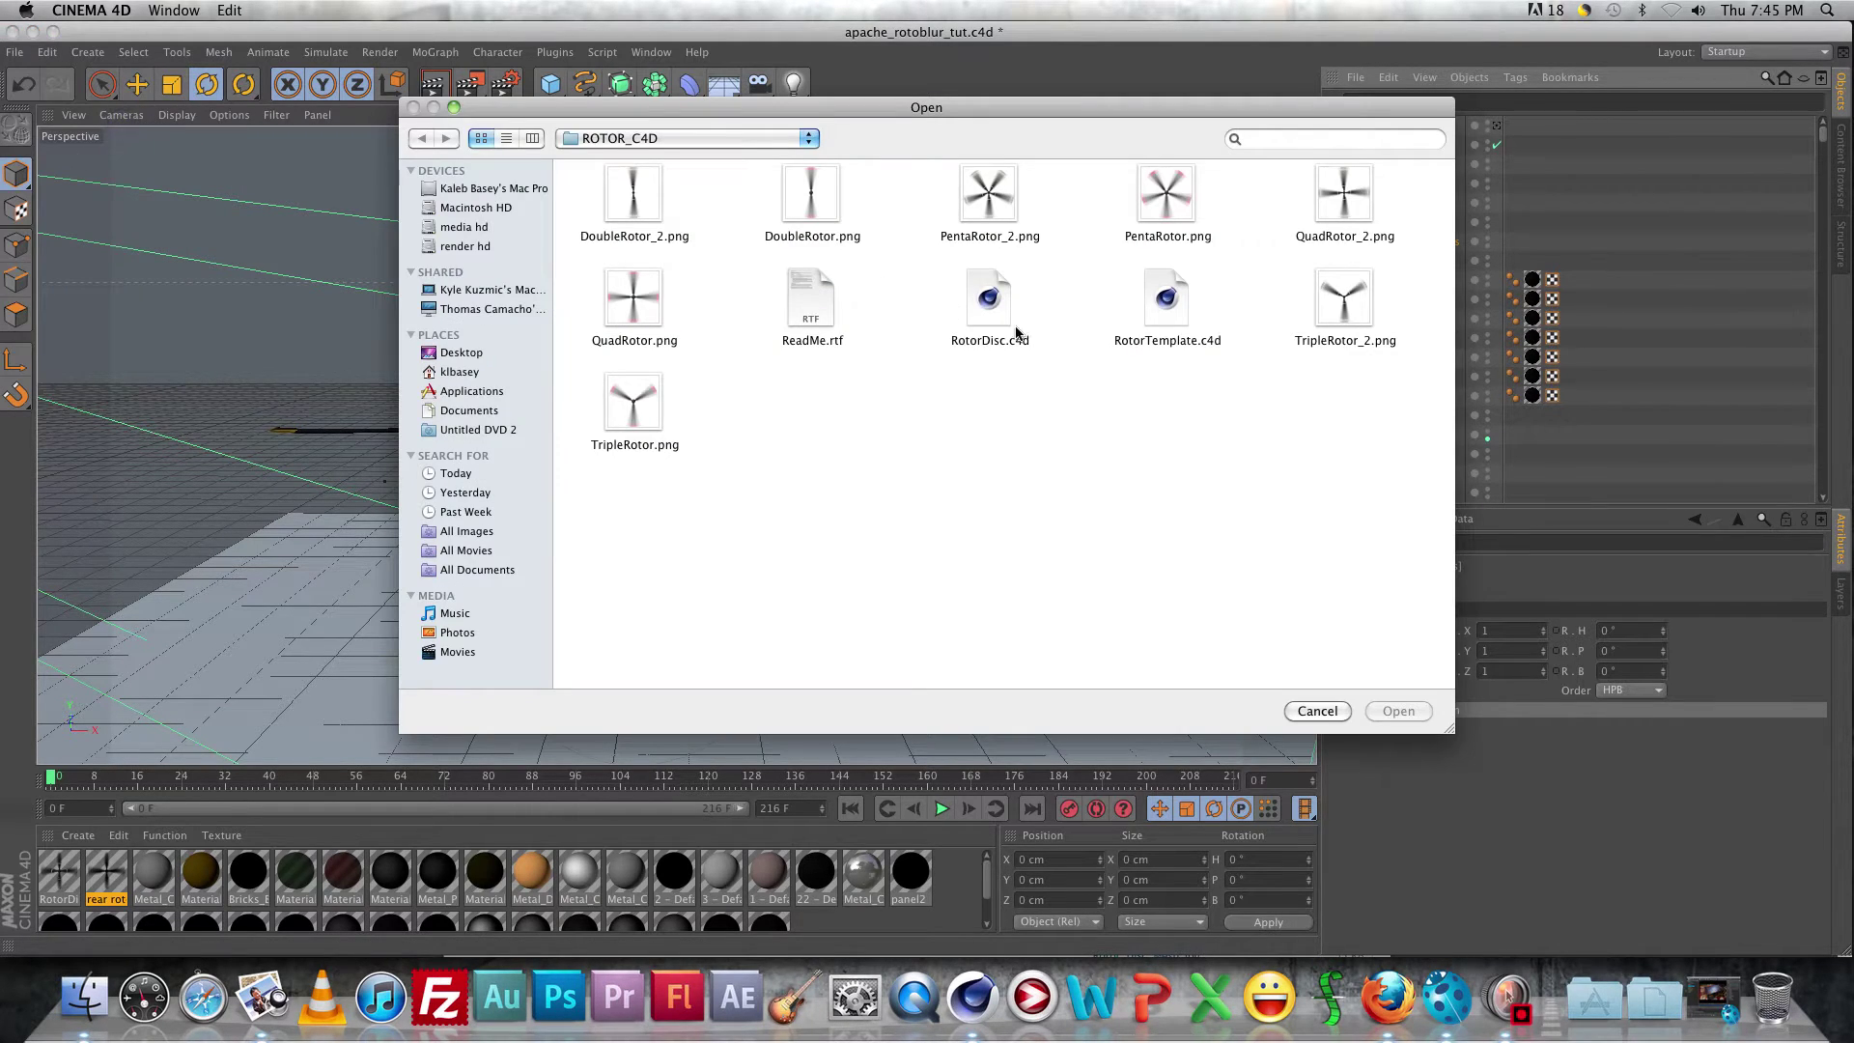
click(990, 343)
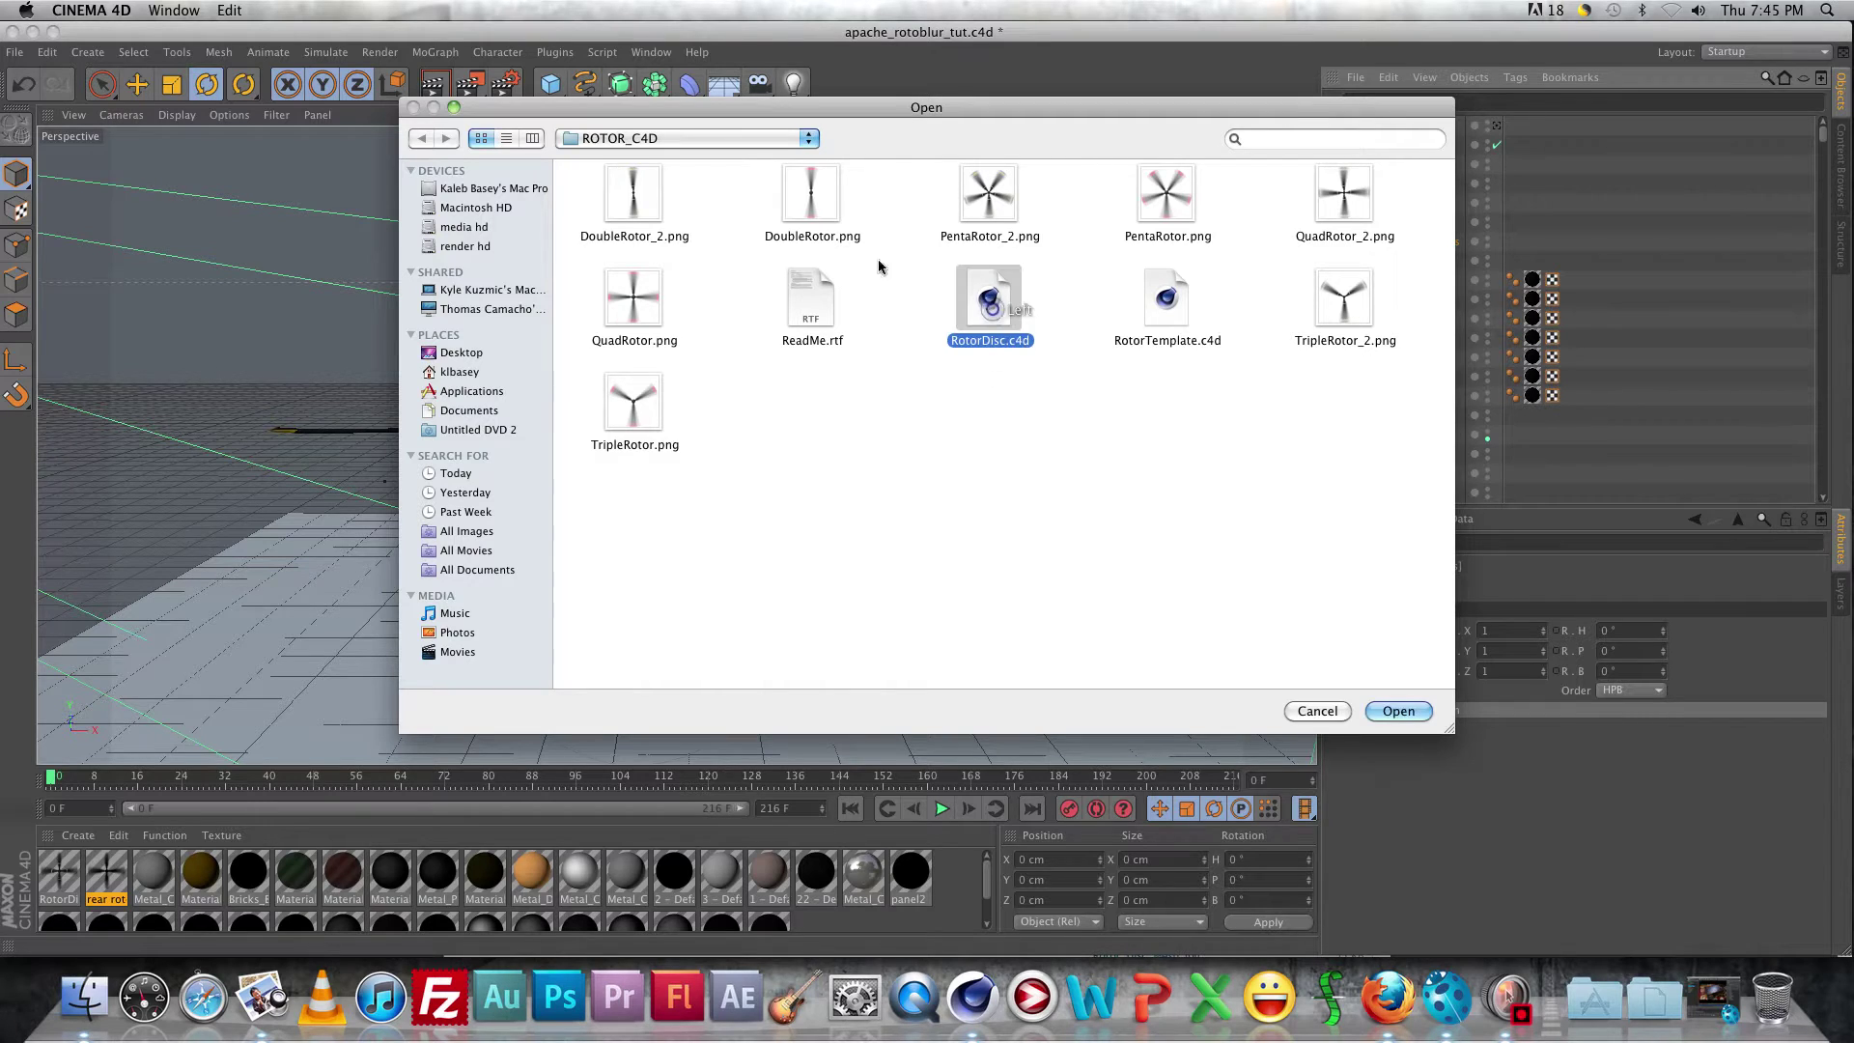
double_click(987, 297)
scroll(647, 645, up, 5)
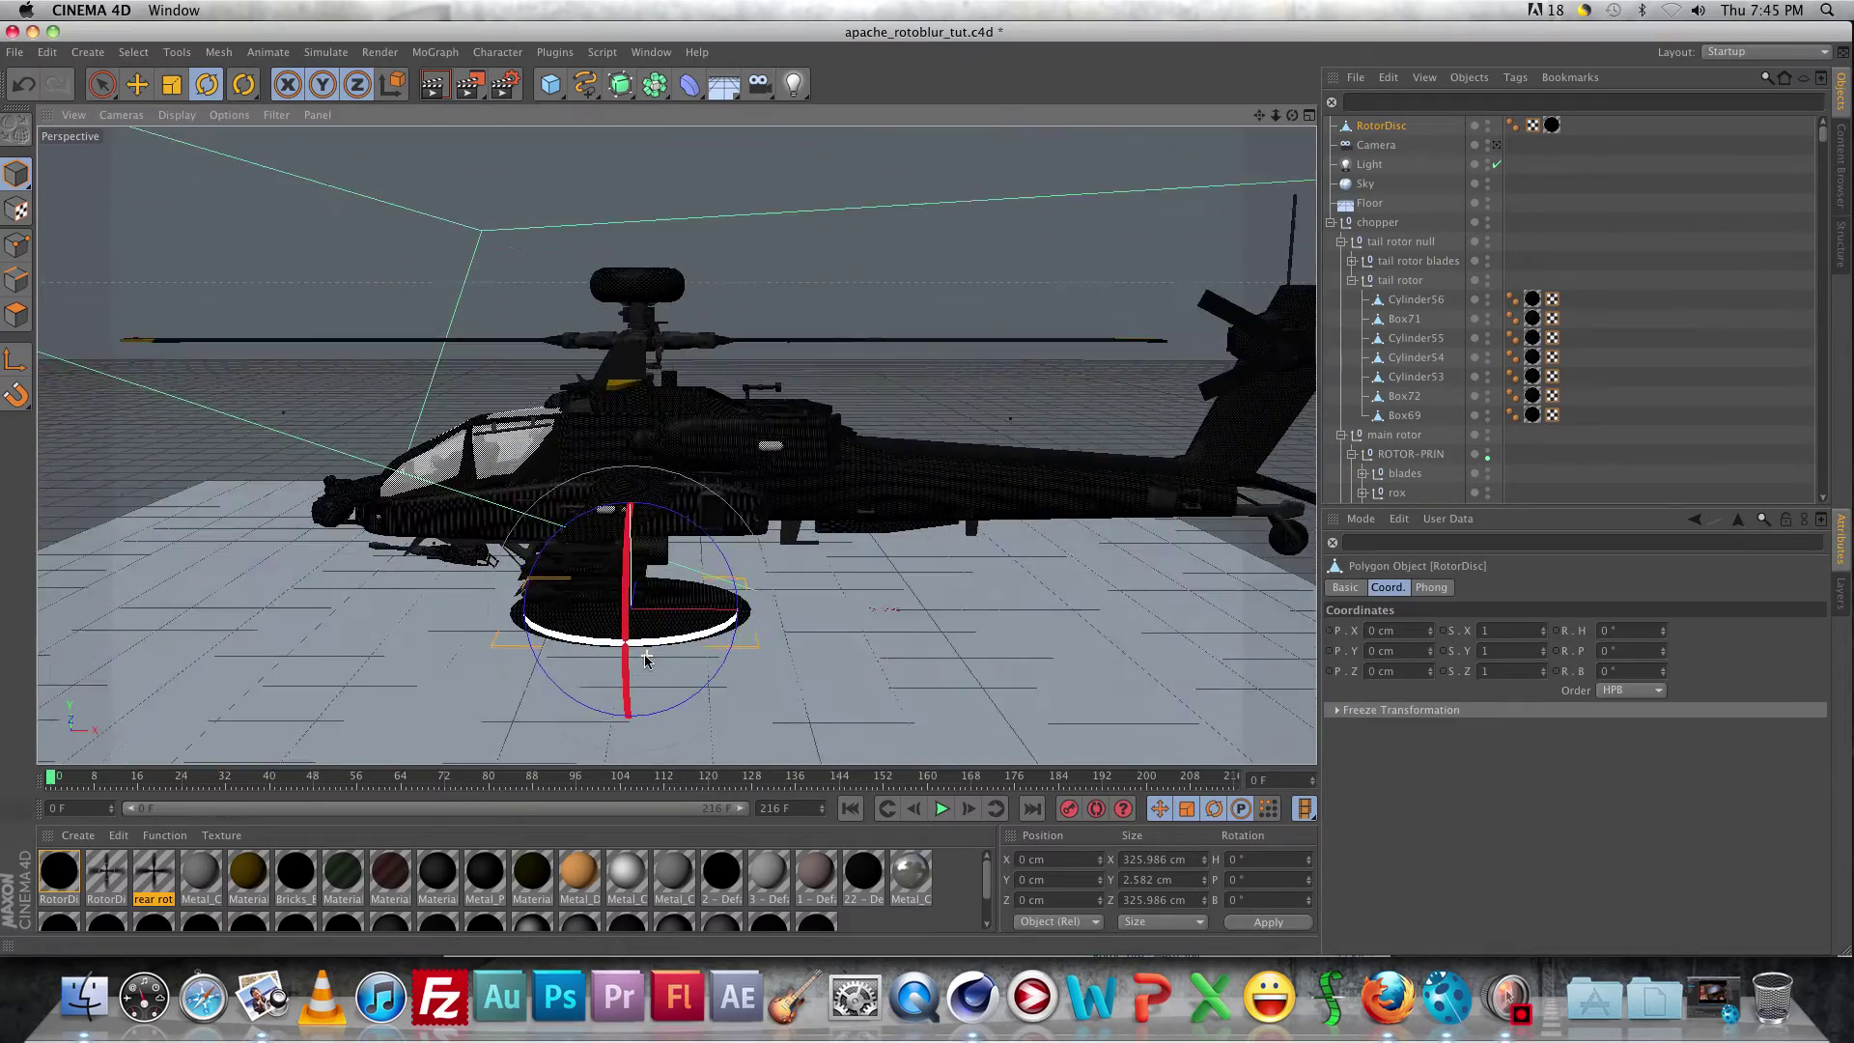
scroll(650, 618, up, 4)
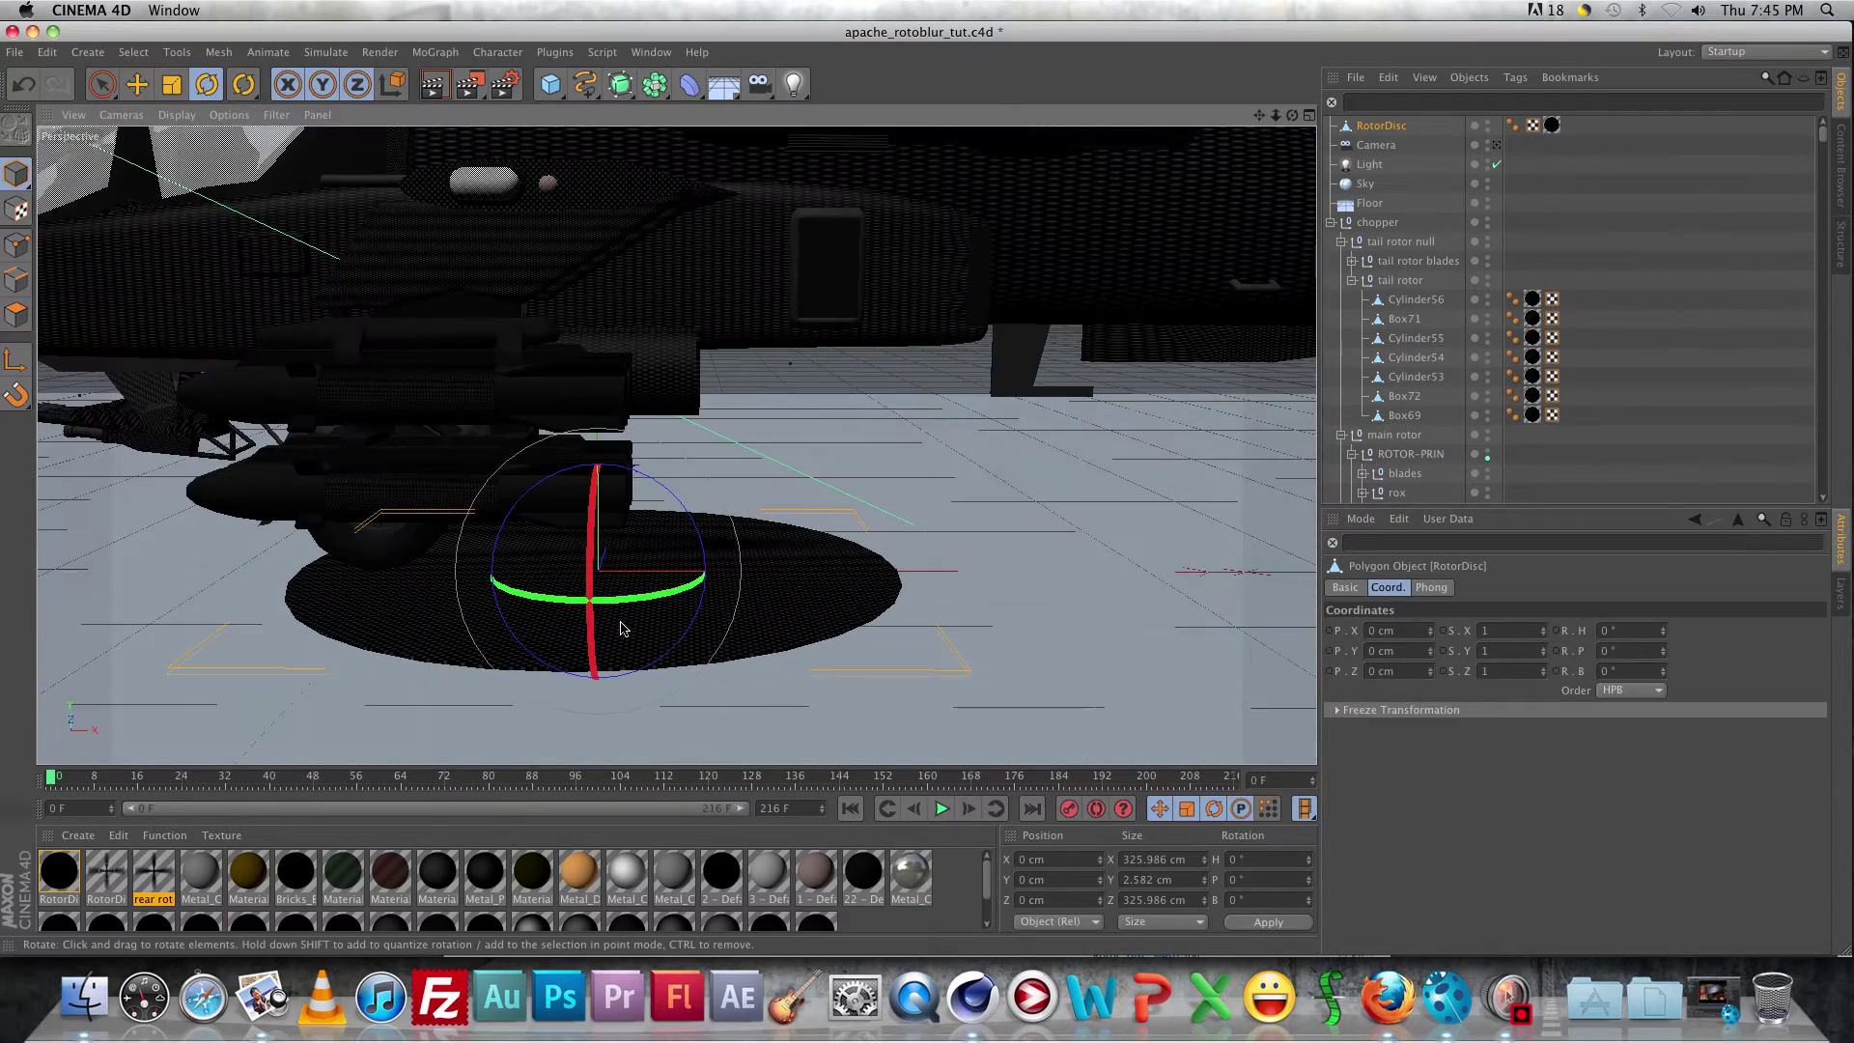
scroll(856, 606, up, 3)
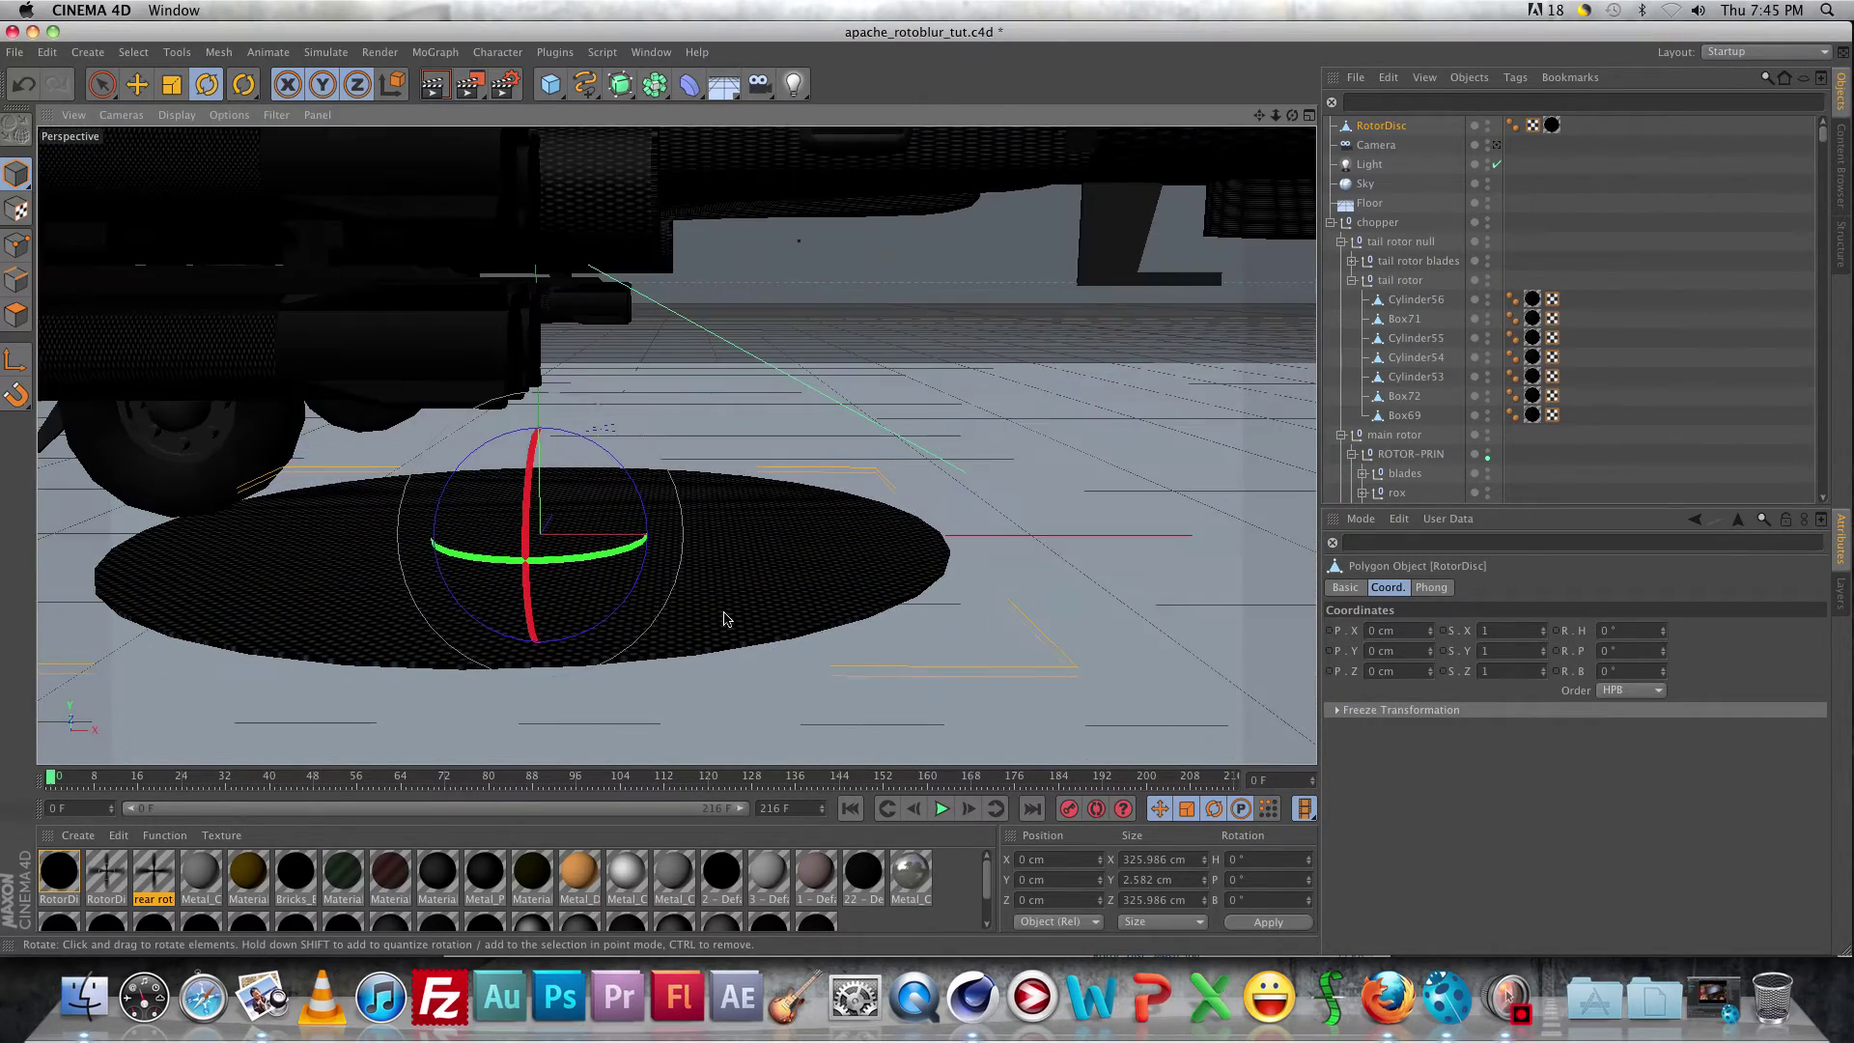
double_click(59, 872)
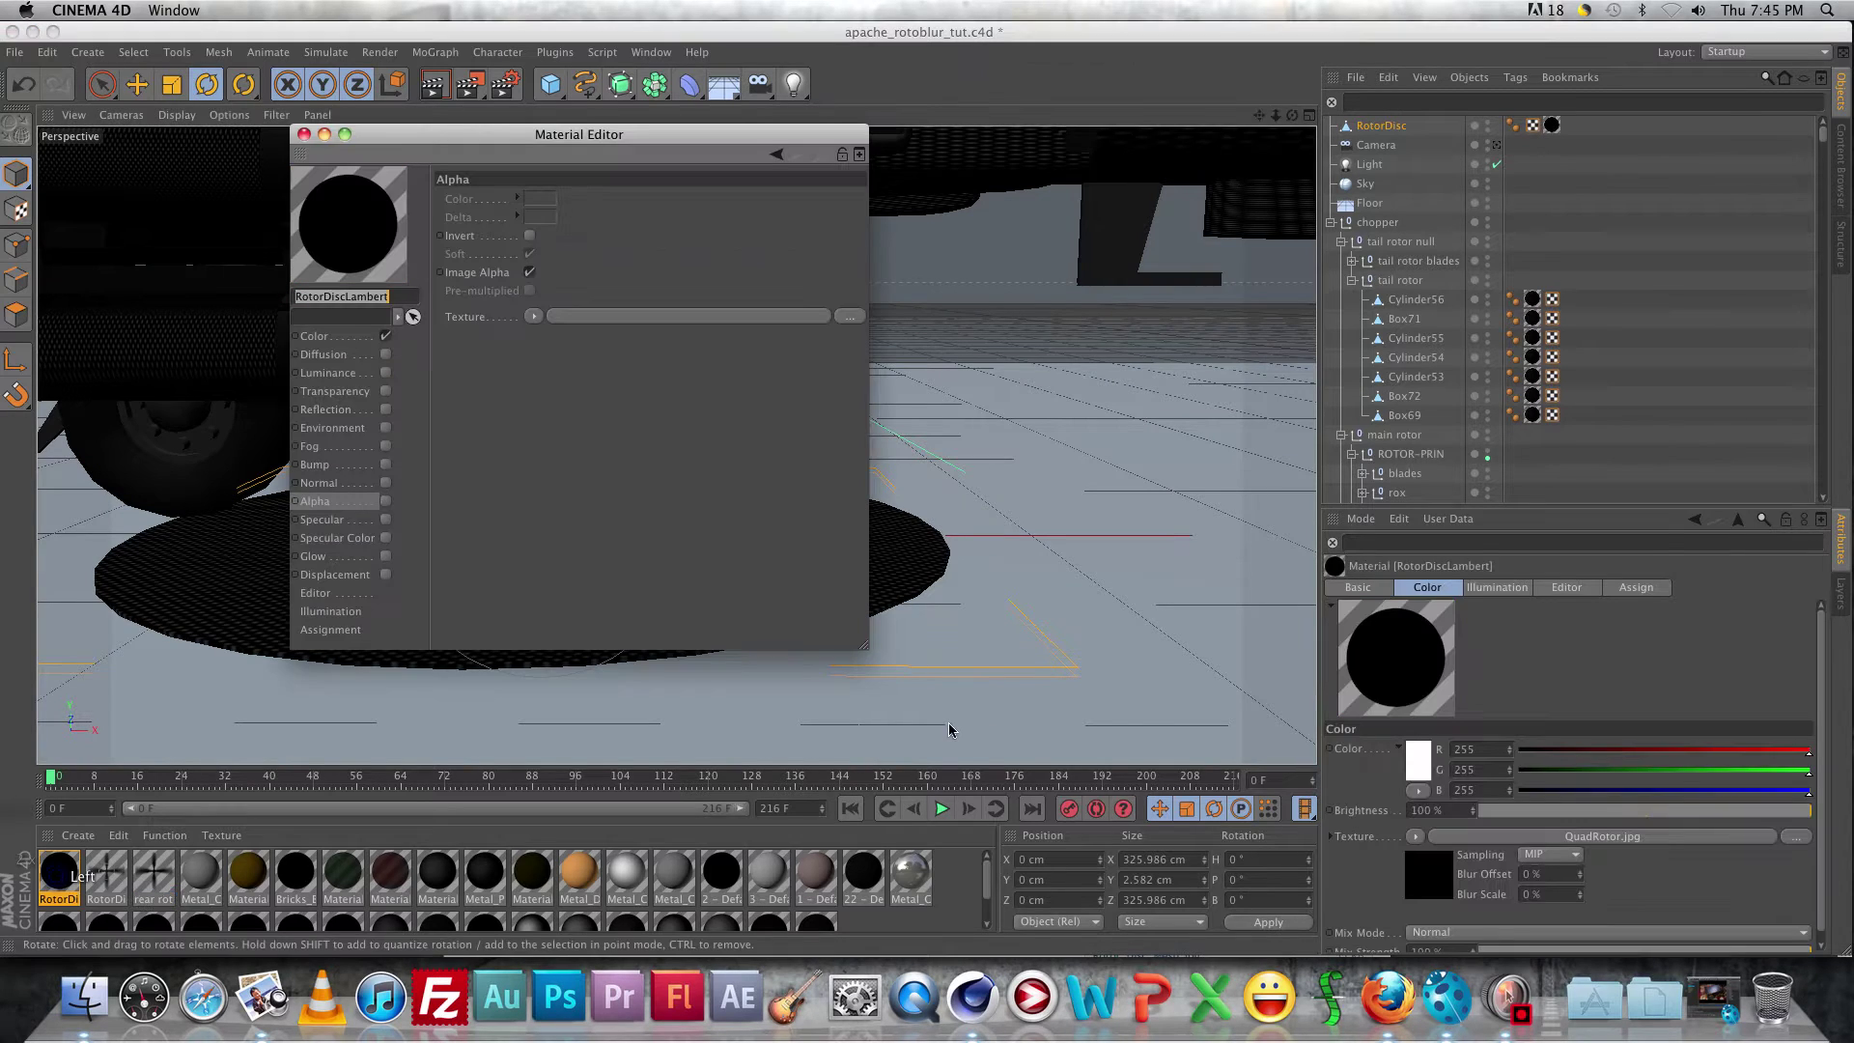
Load QuadRotor_2.png as the material's Color texture, copying it into the project folder.
click(324, 338)
click(314, 501)
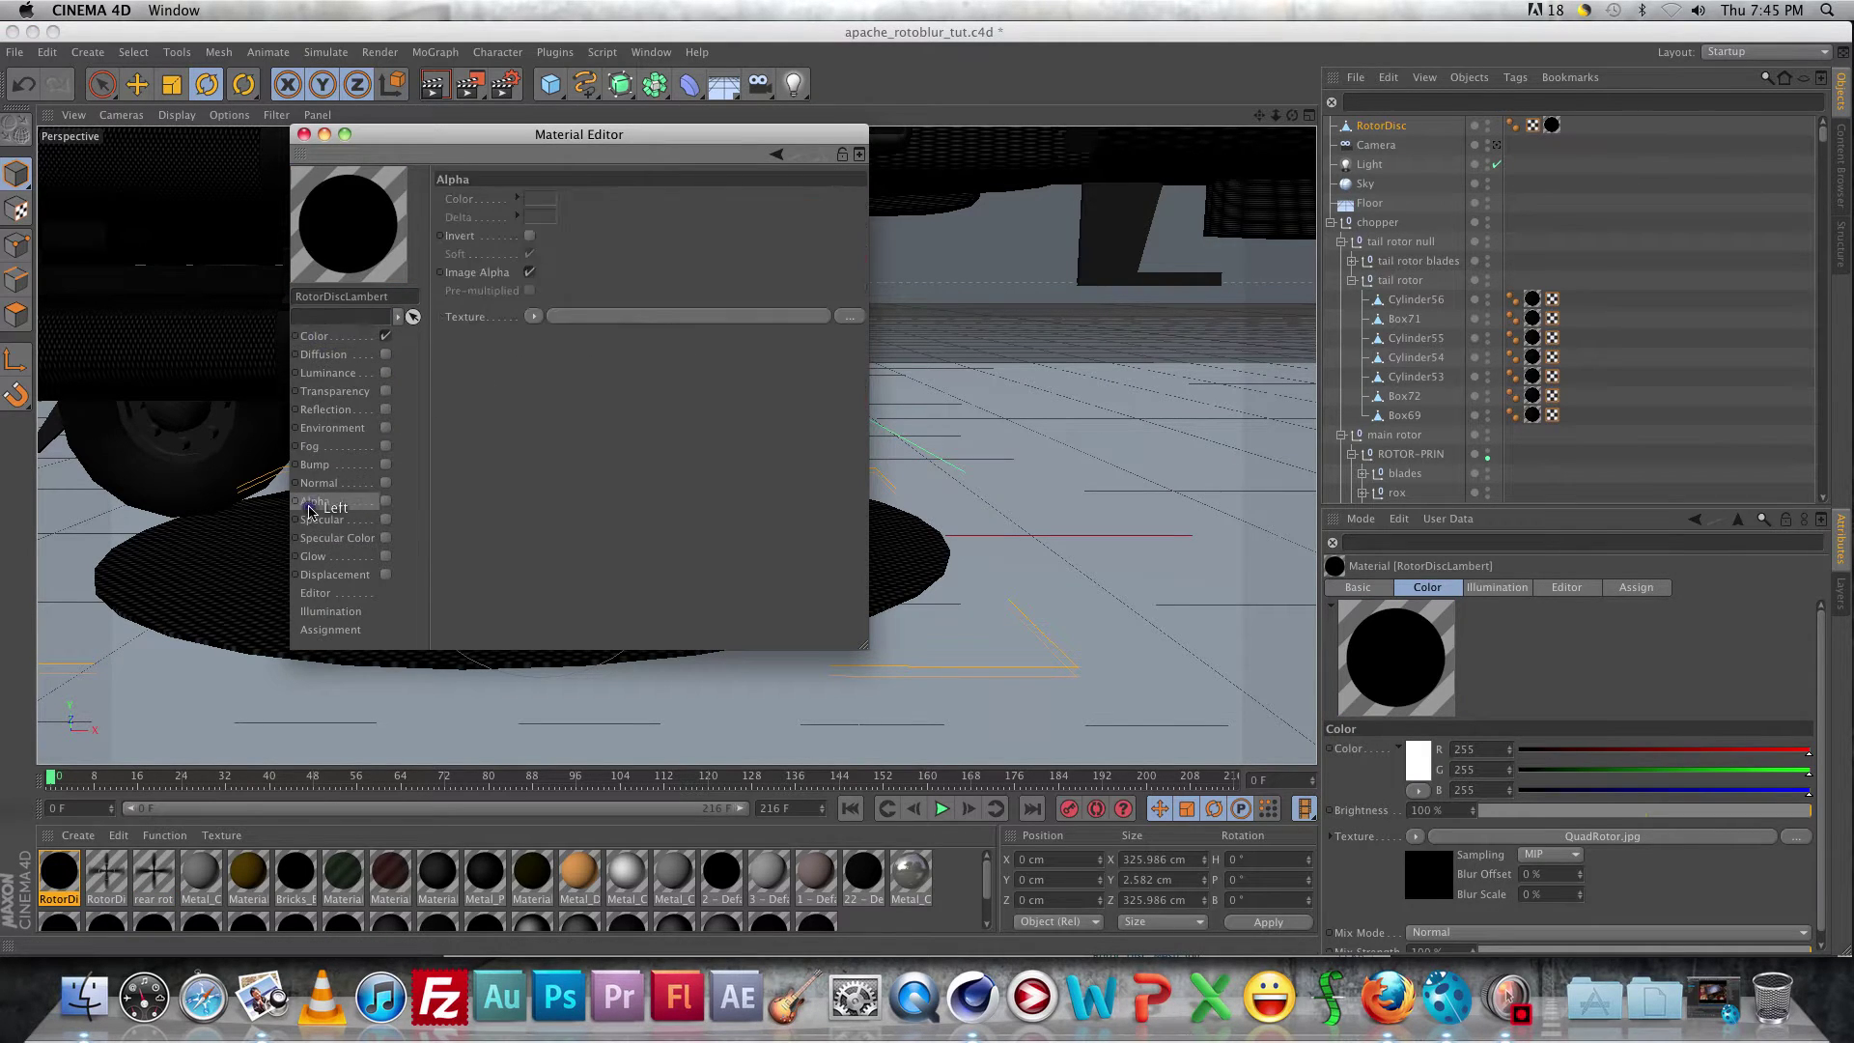
click(321, 337)
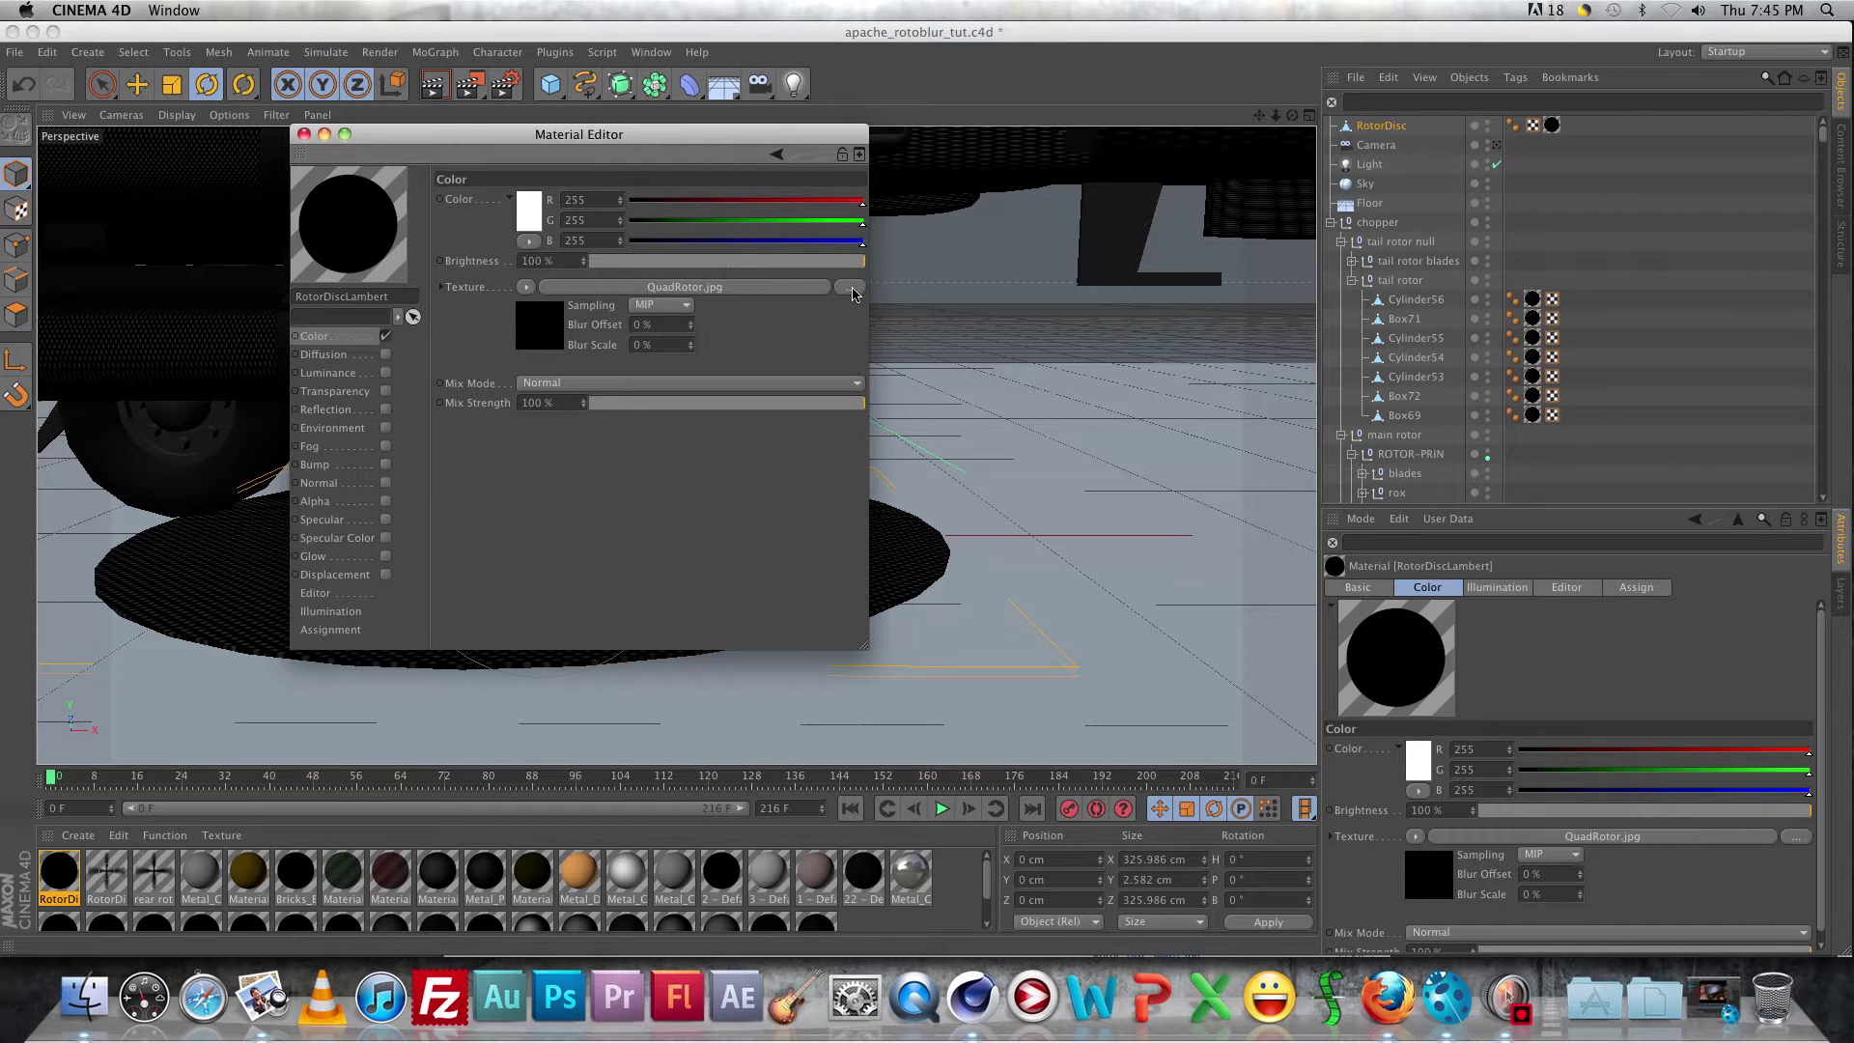
click(525, 286)
click(575, 322)
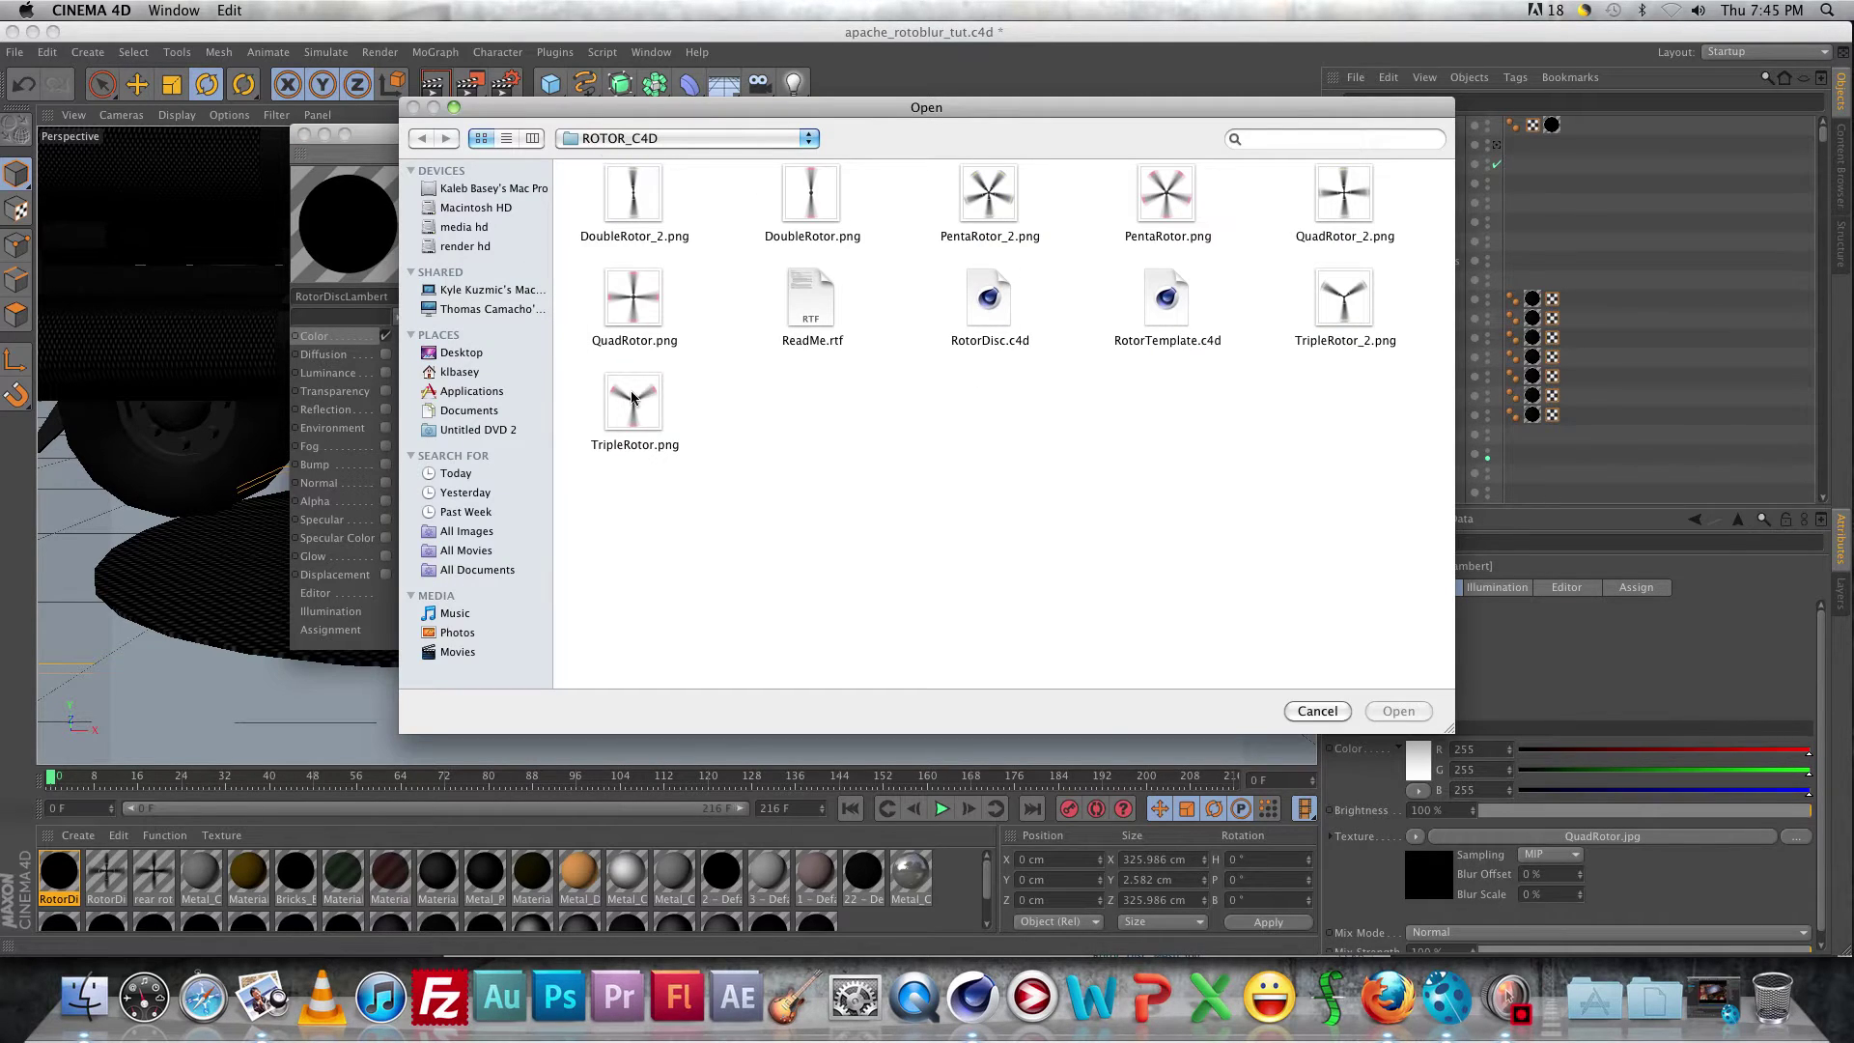
double_click(1344, 198)
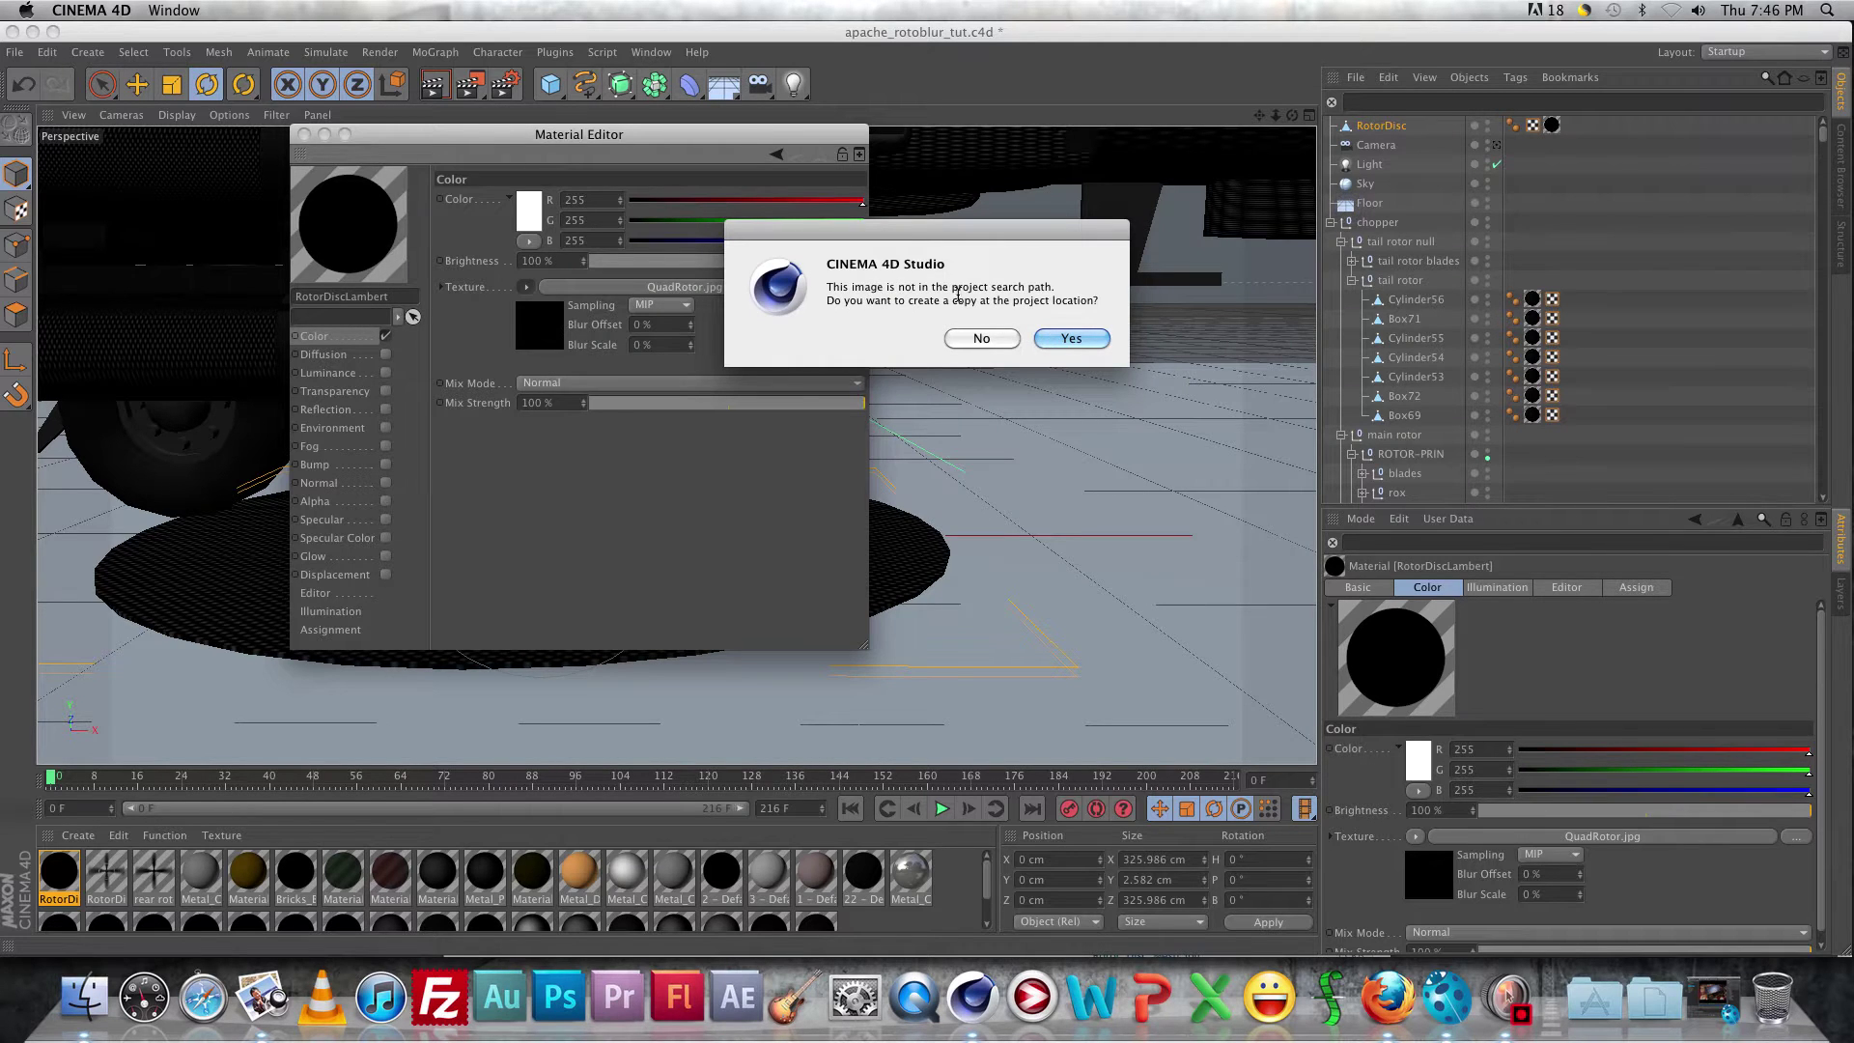
click(1080, 342)
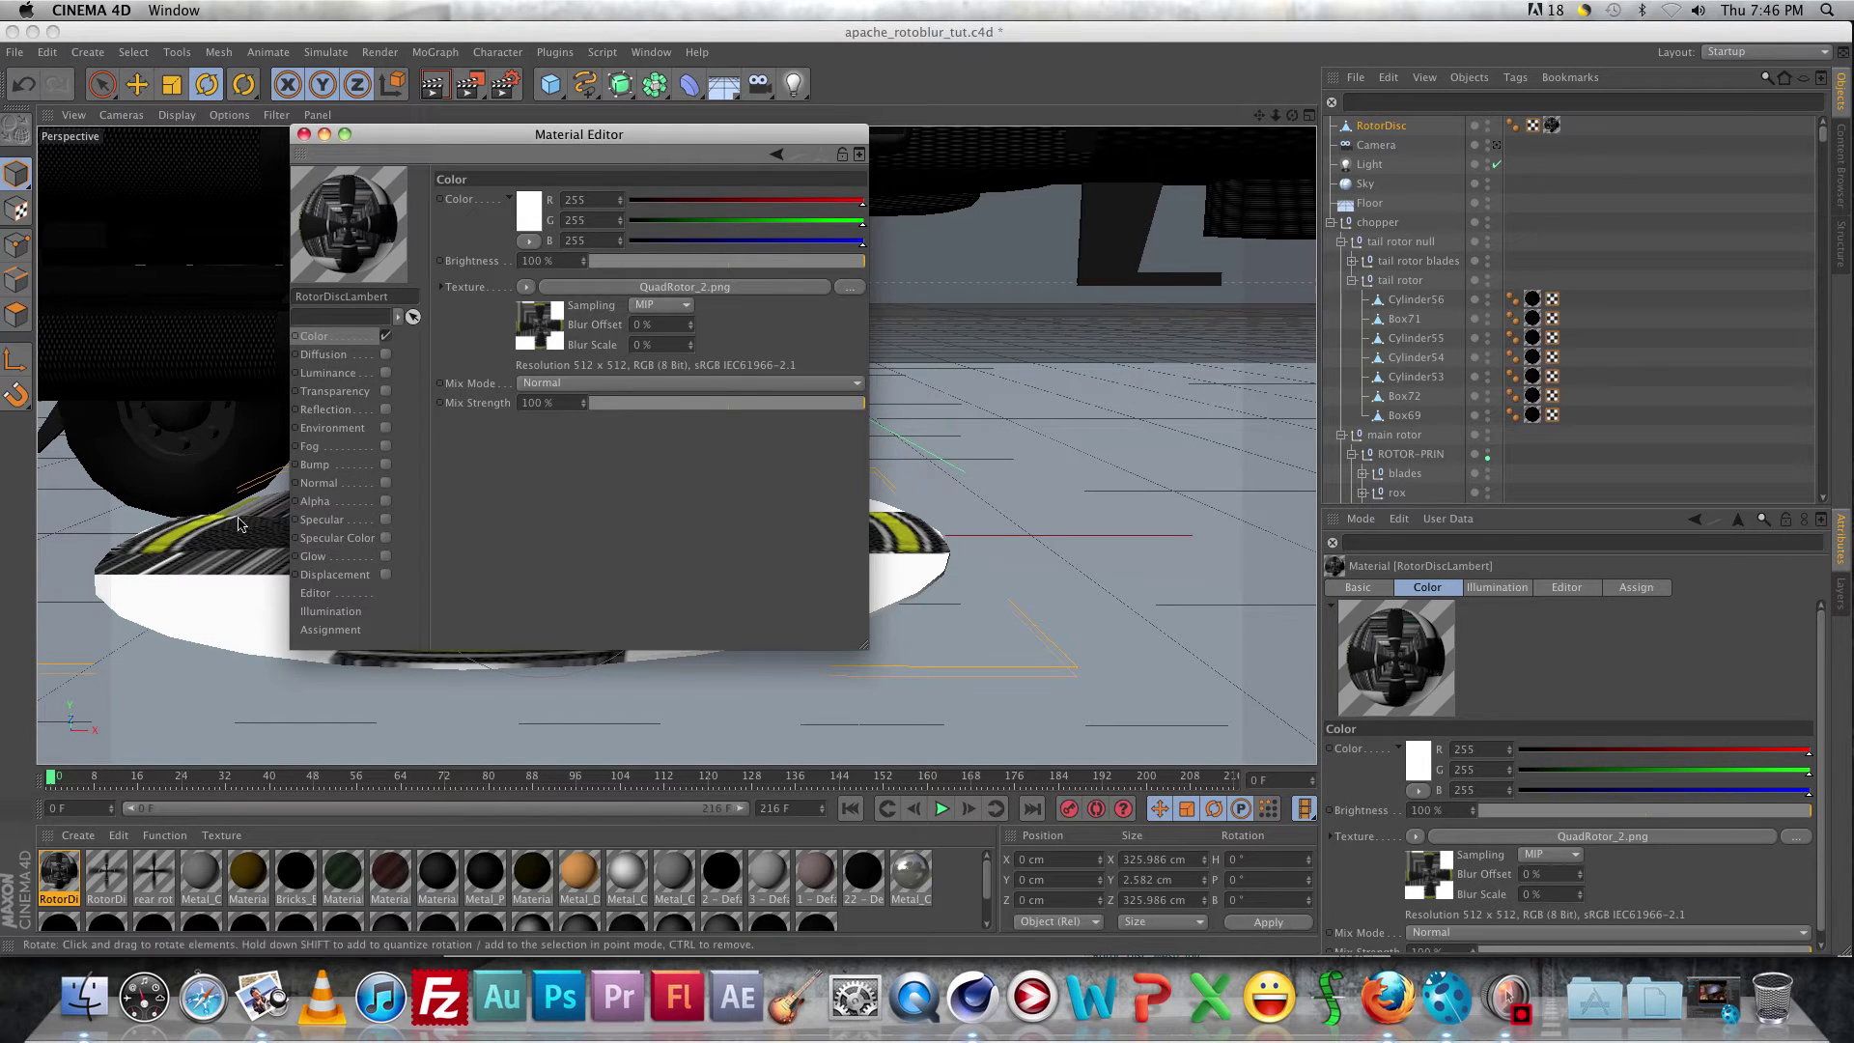
Enable the Alpha channel with the same QuadRotor_2.png image, copied into the project, and close the editor.
click(385, 503)
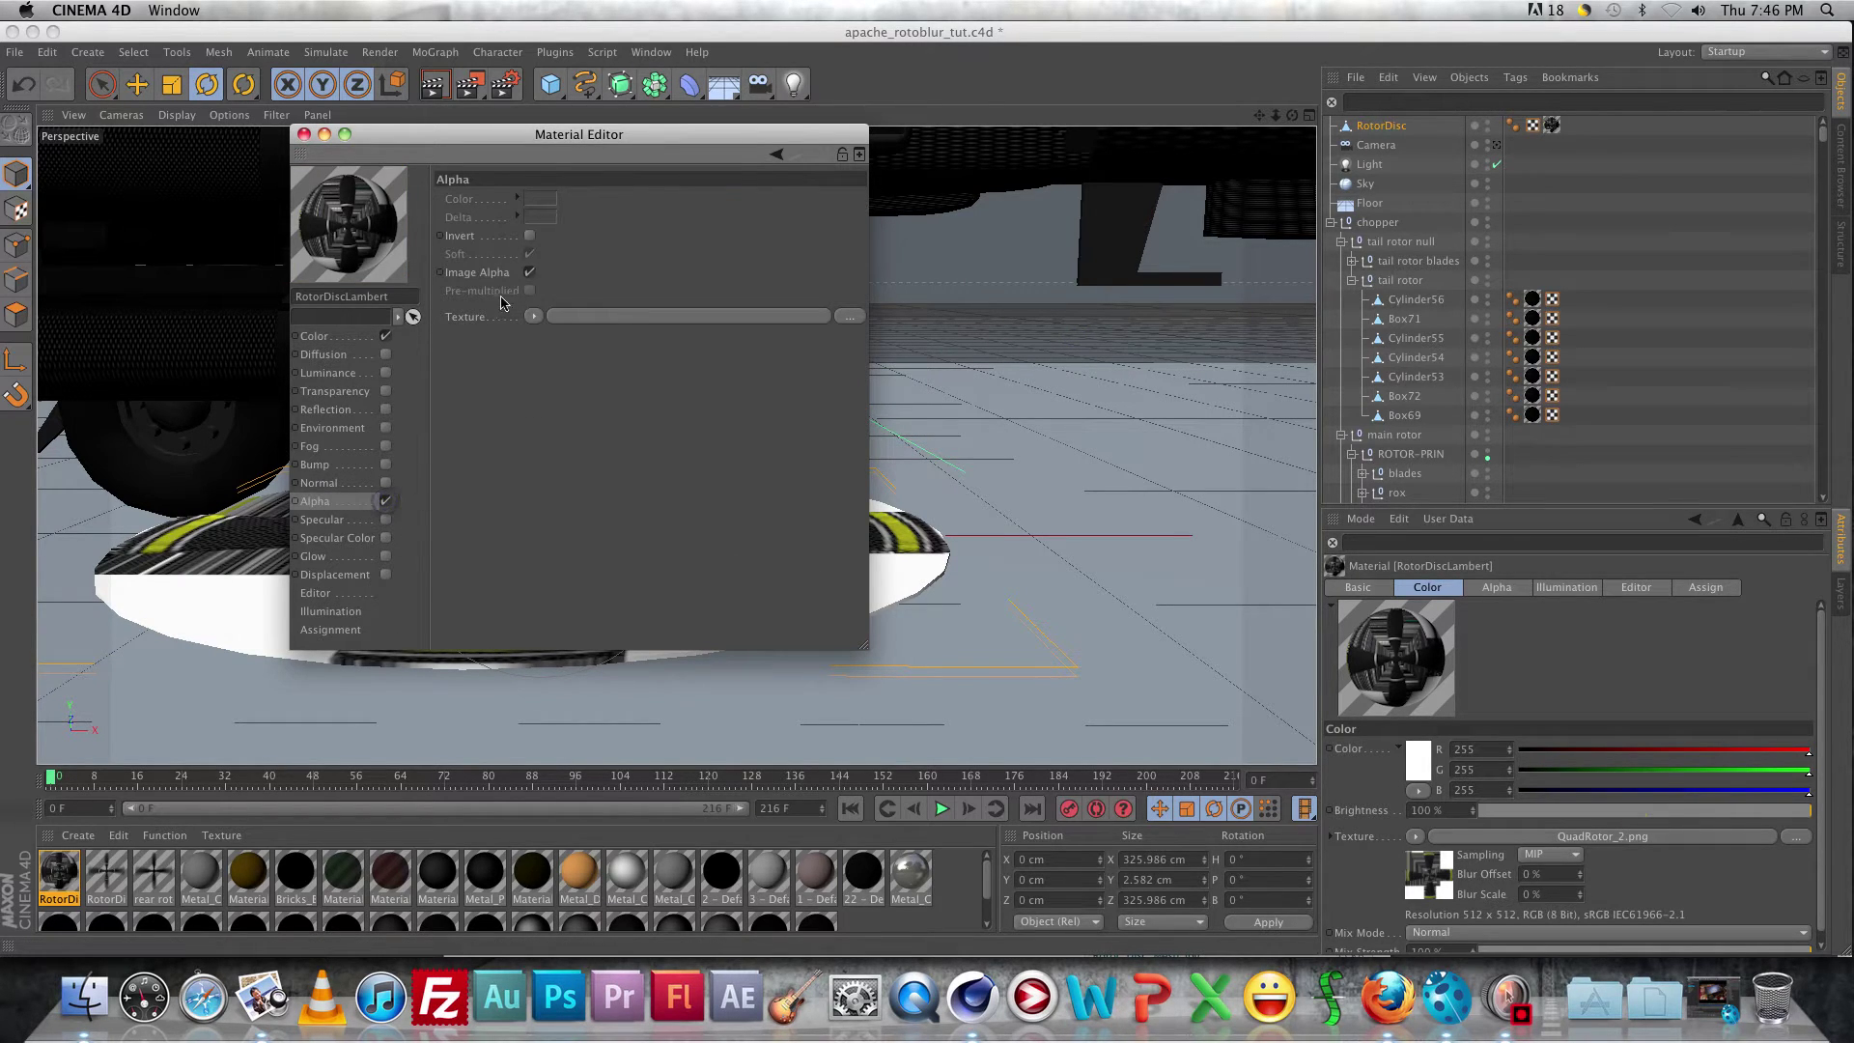
click(538, 314)
click(576, 349)
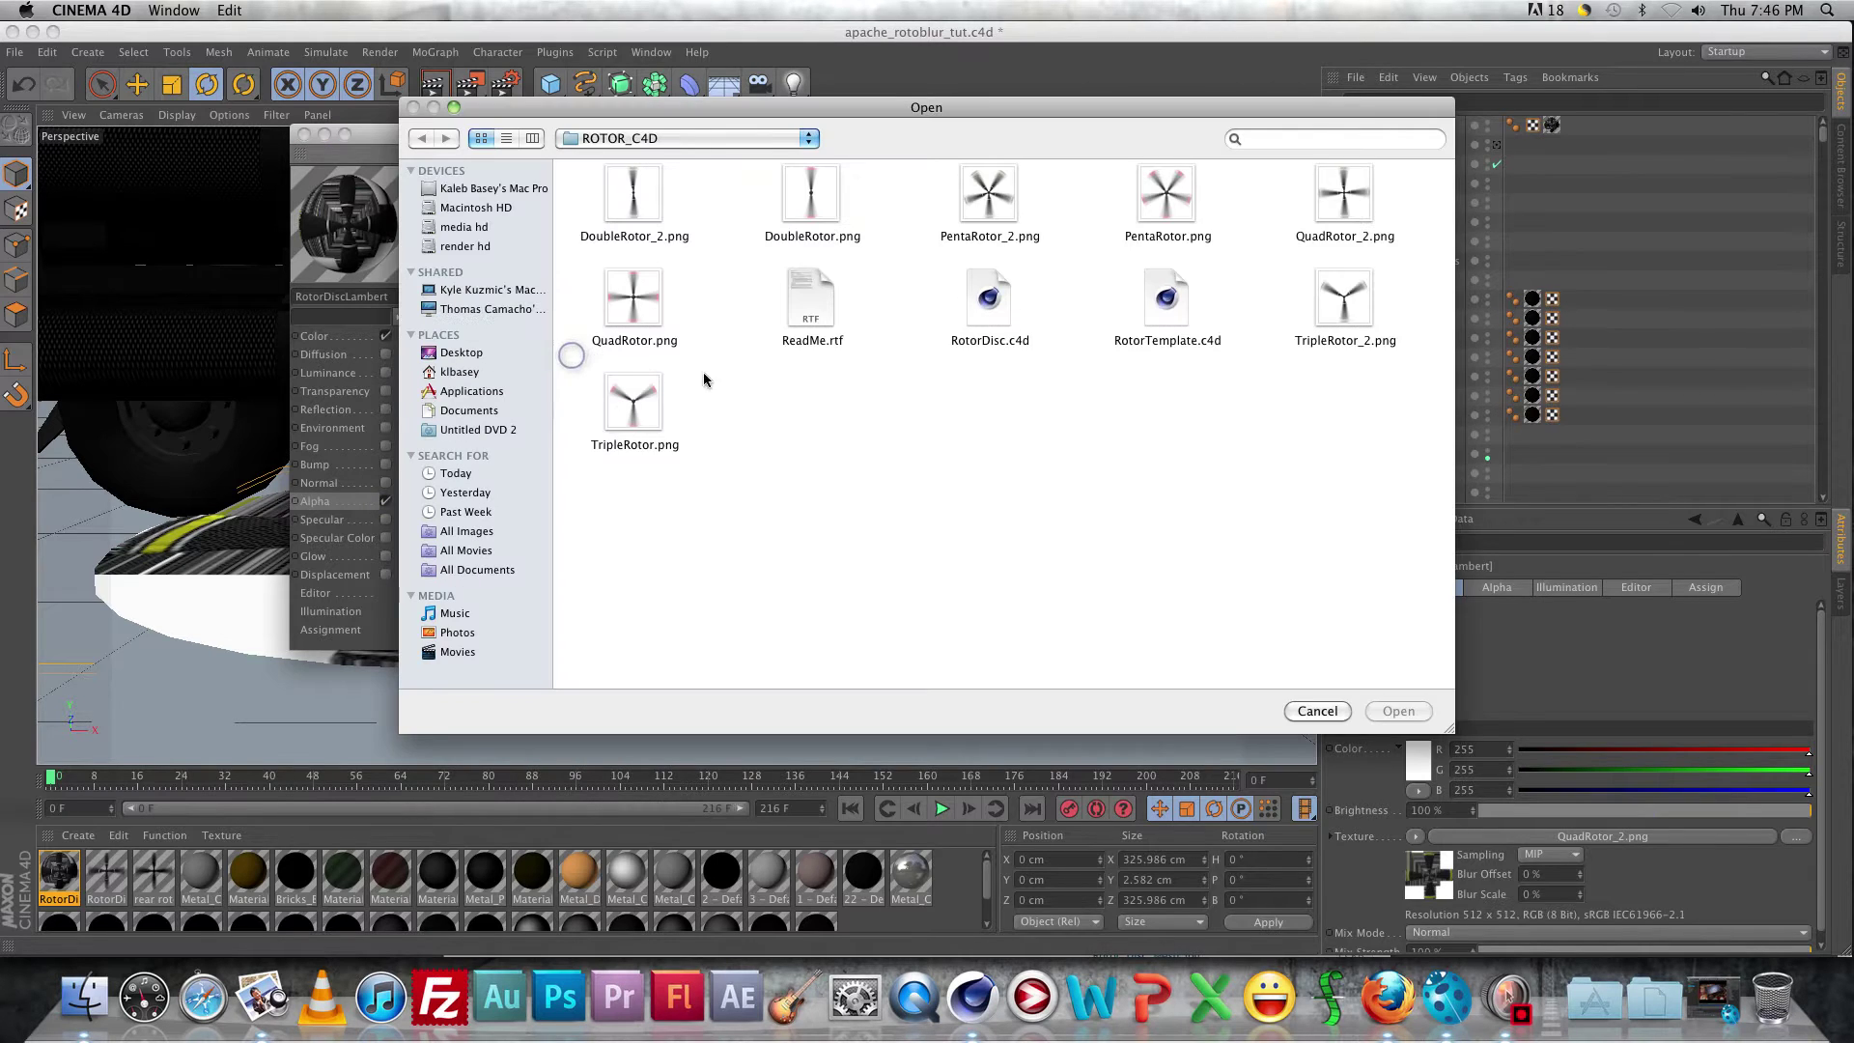
double_click(1339, 210)
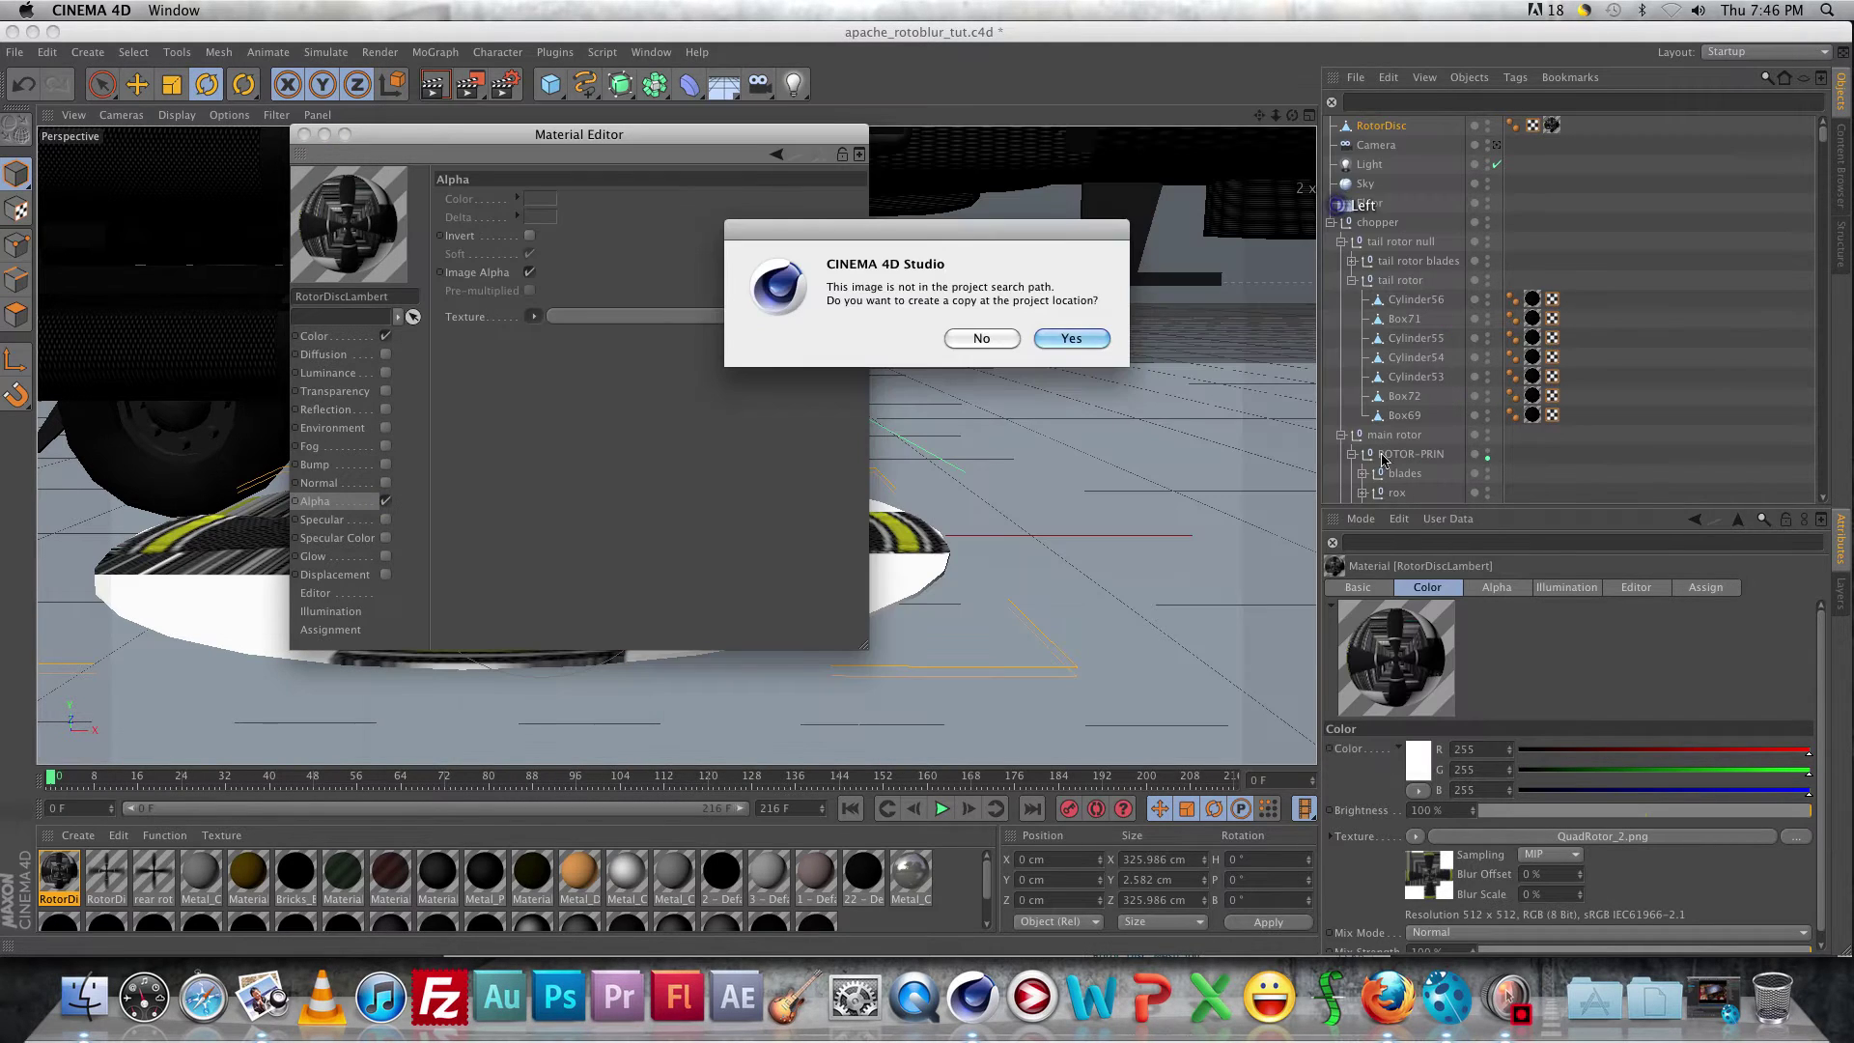
click(1067, 339)
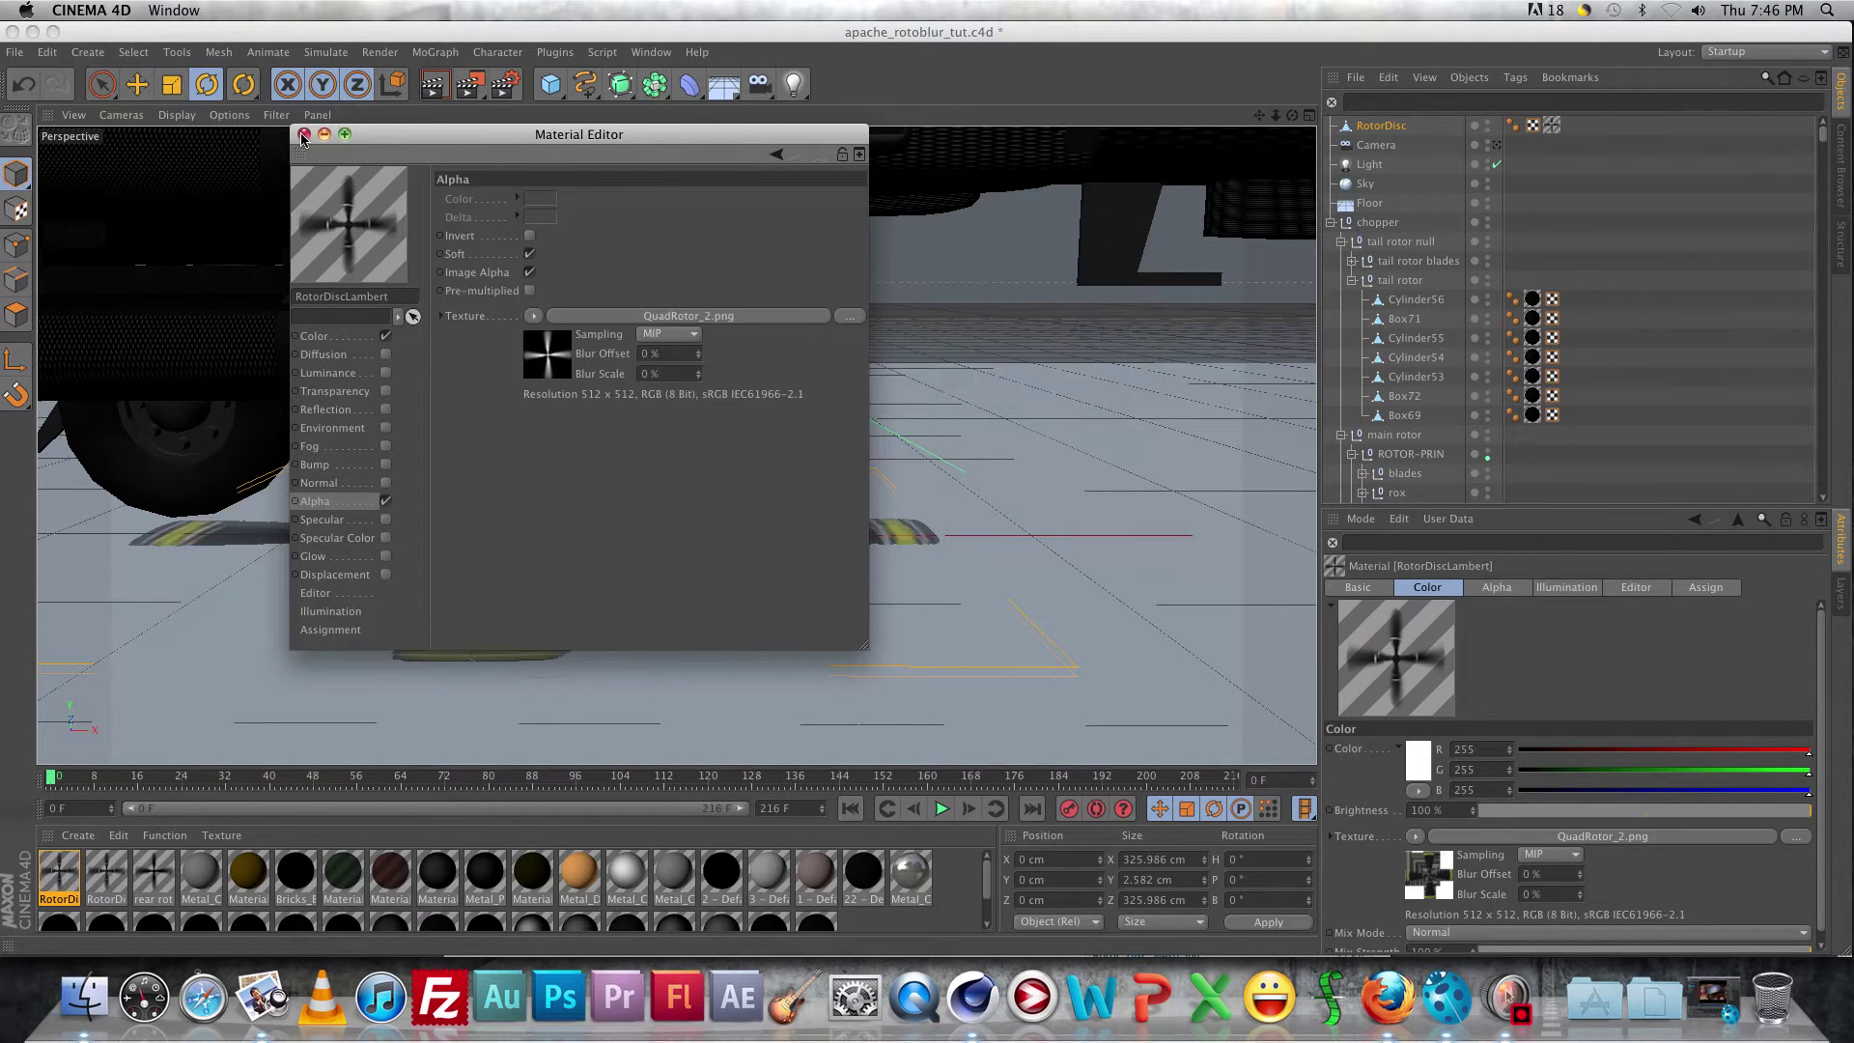
click(304, 134)
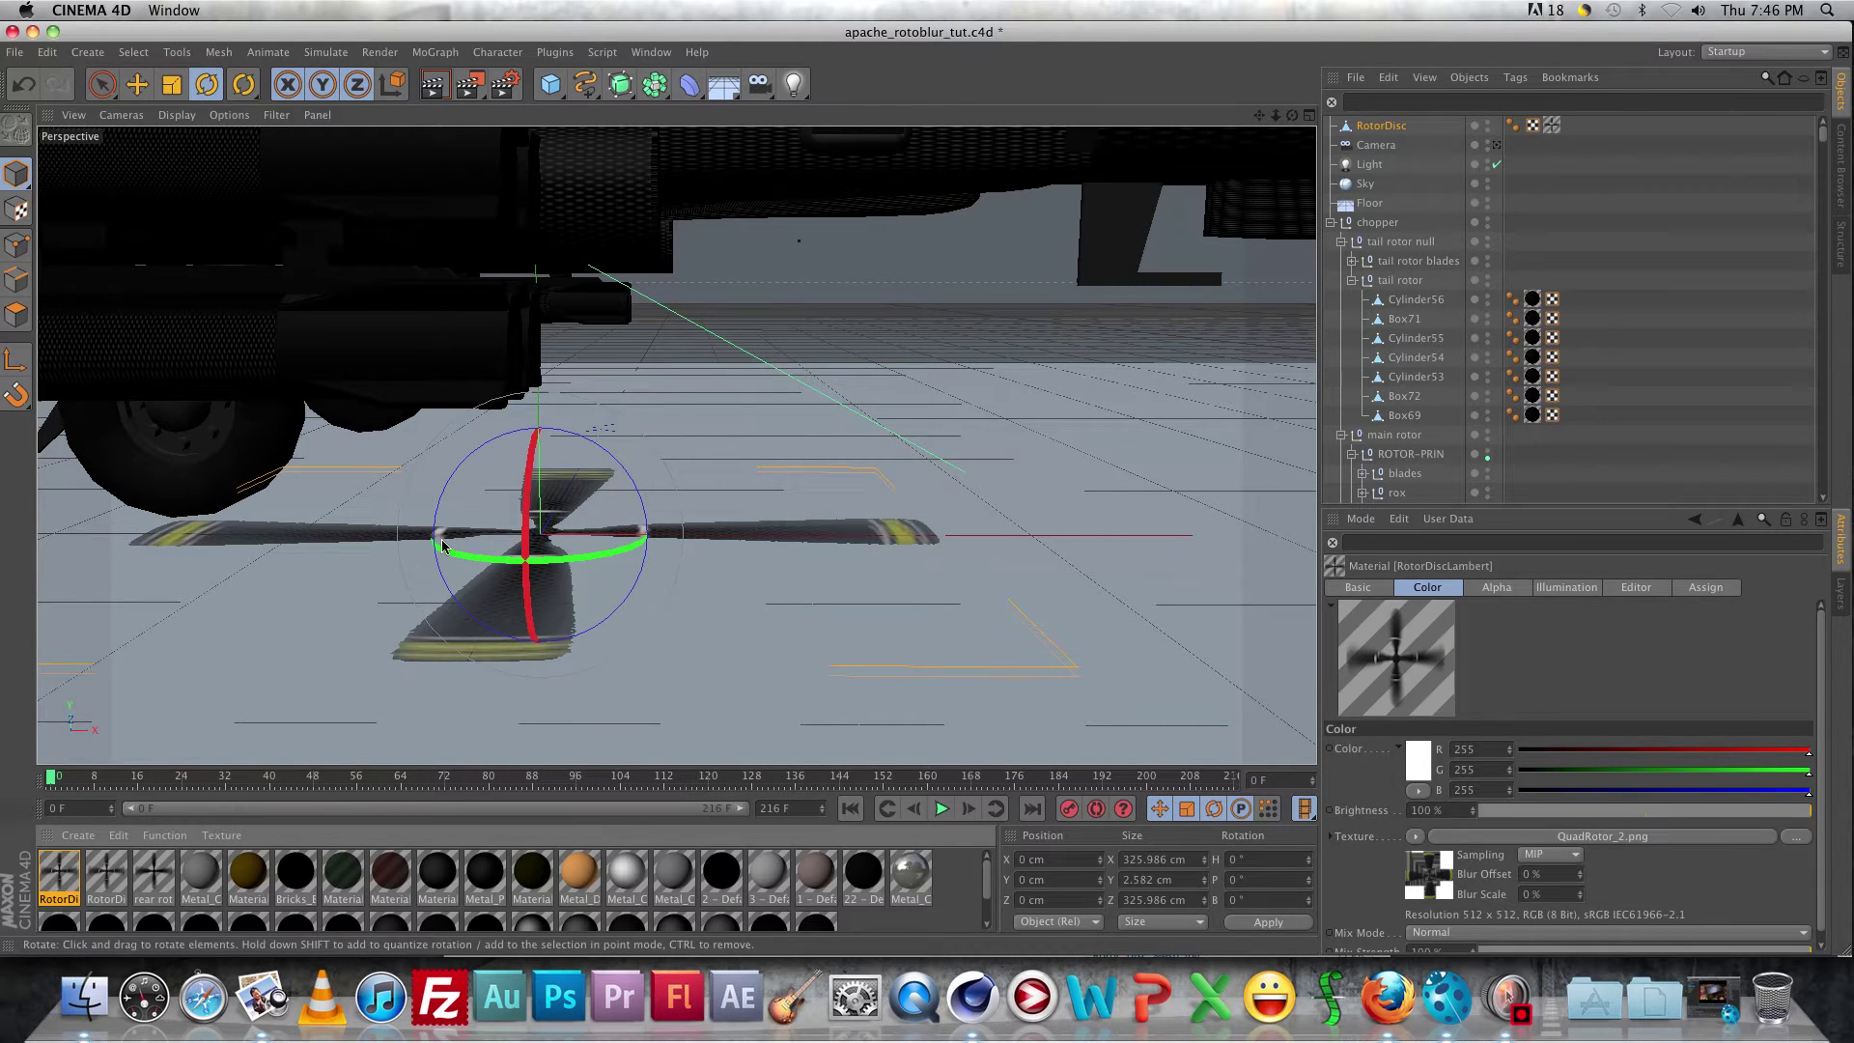
scroll(492, 537, down, 5)
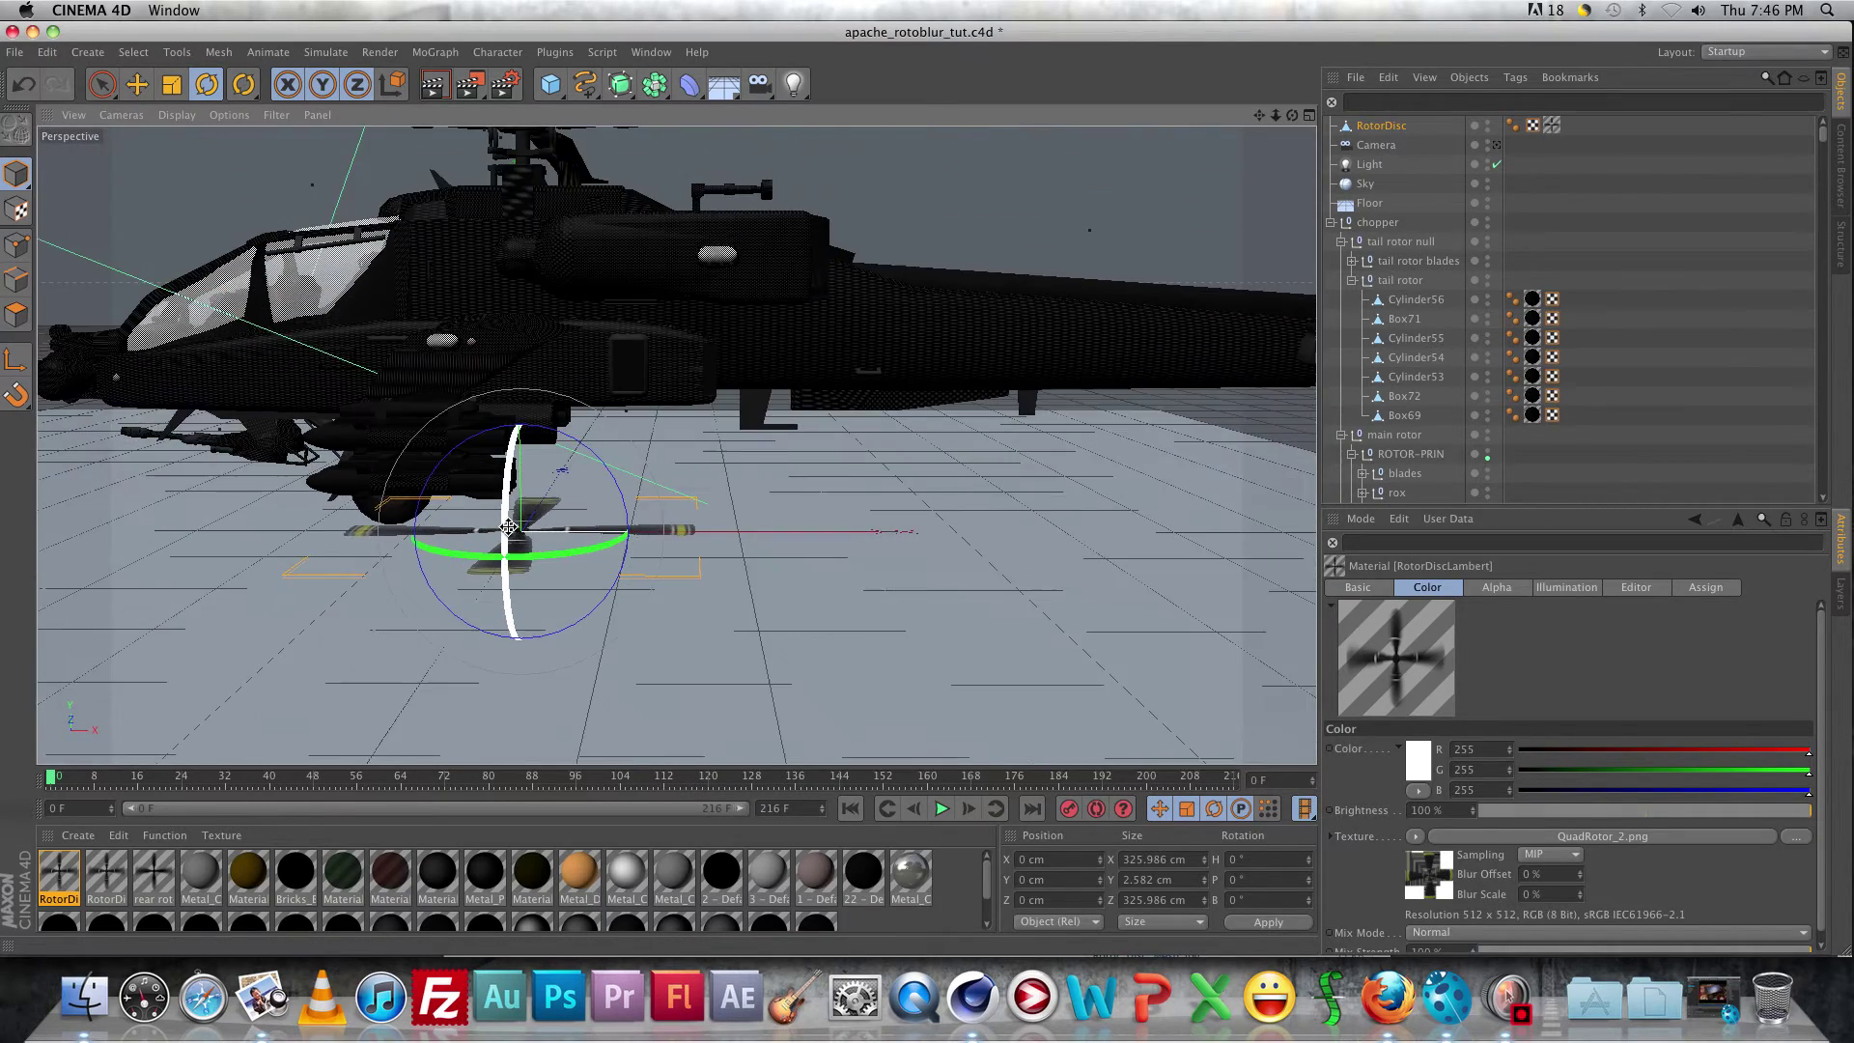
Inspect the main rotor parts Cylinder168 and Box1088 while orbiting and zooming onto the rotor hub.
scroll(509, 526, down, 4)
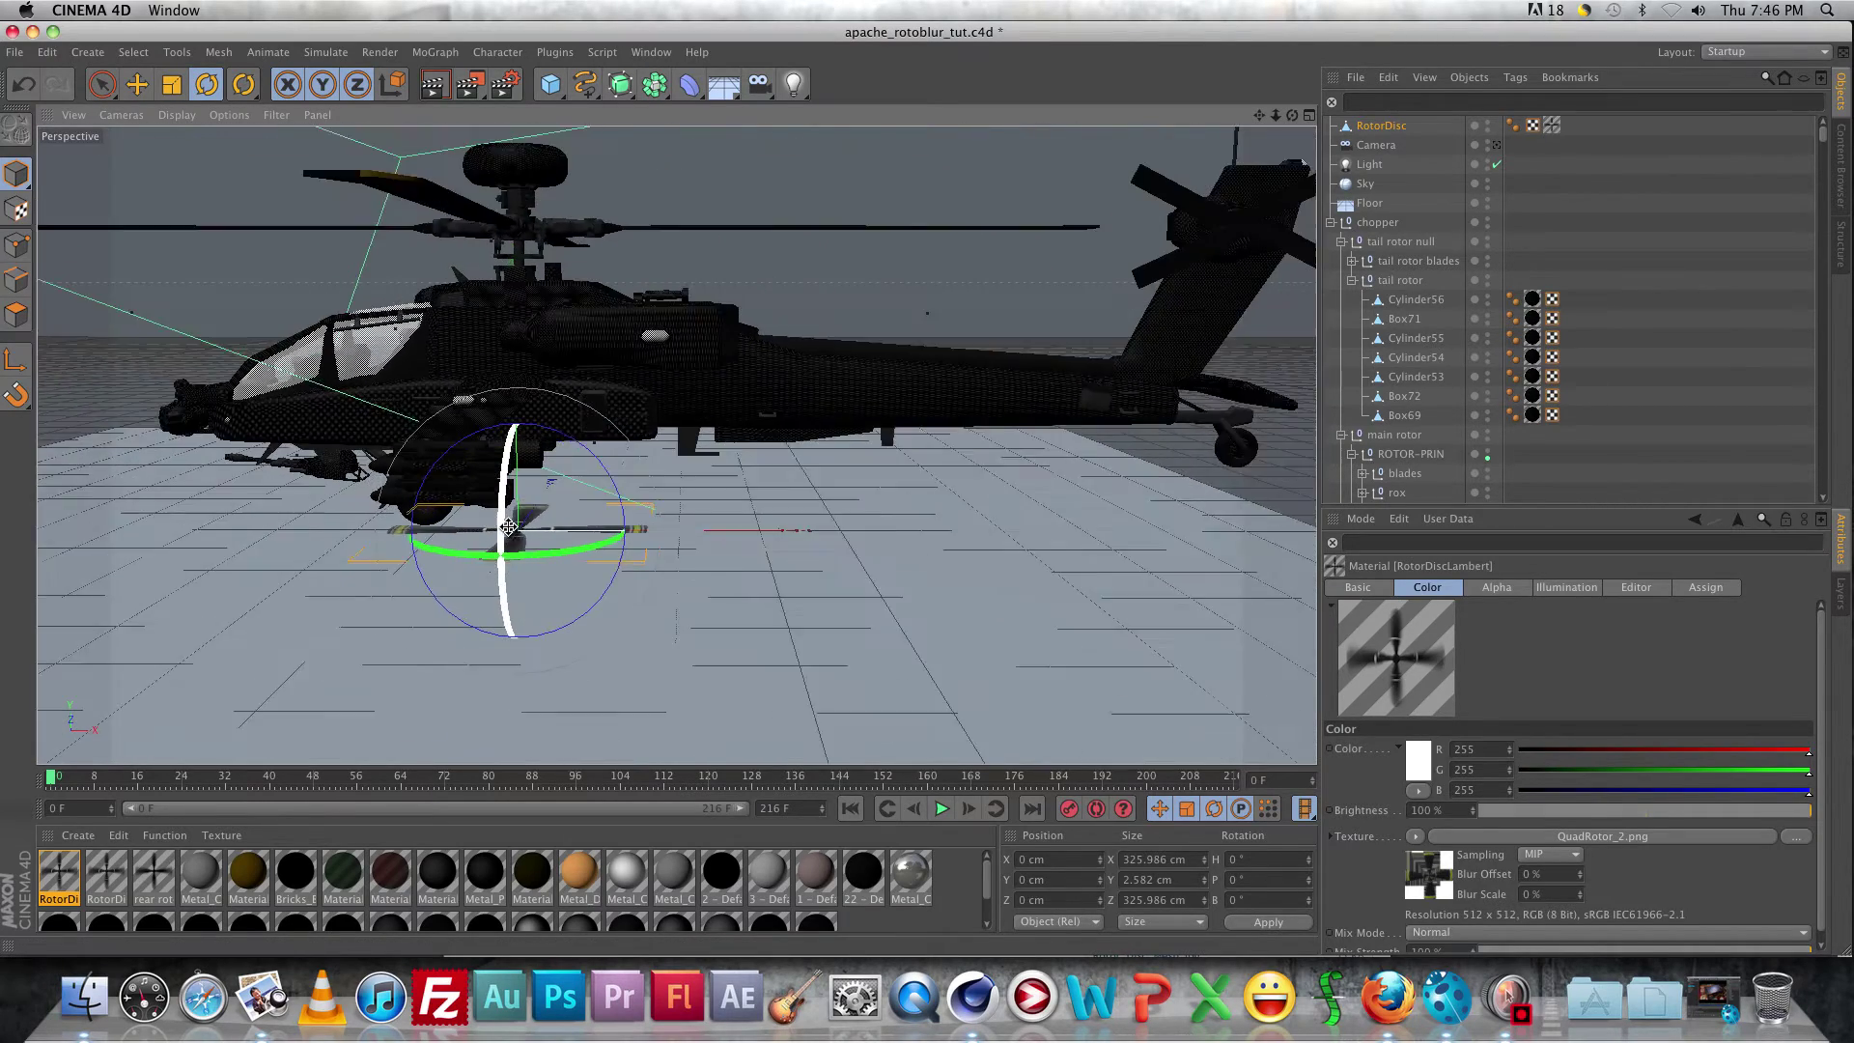
click(565, 294)
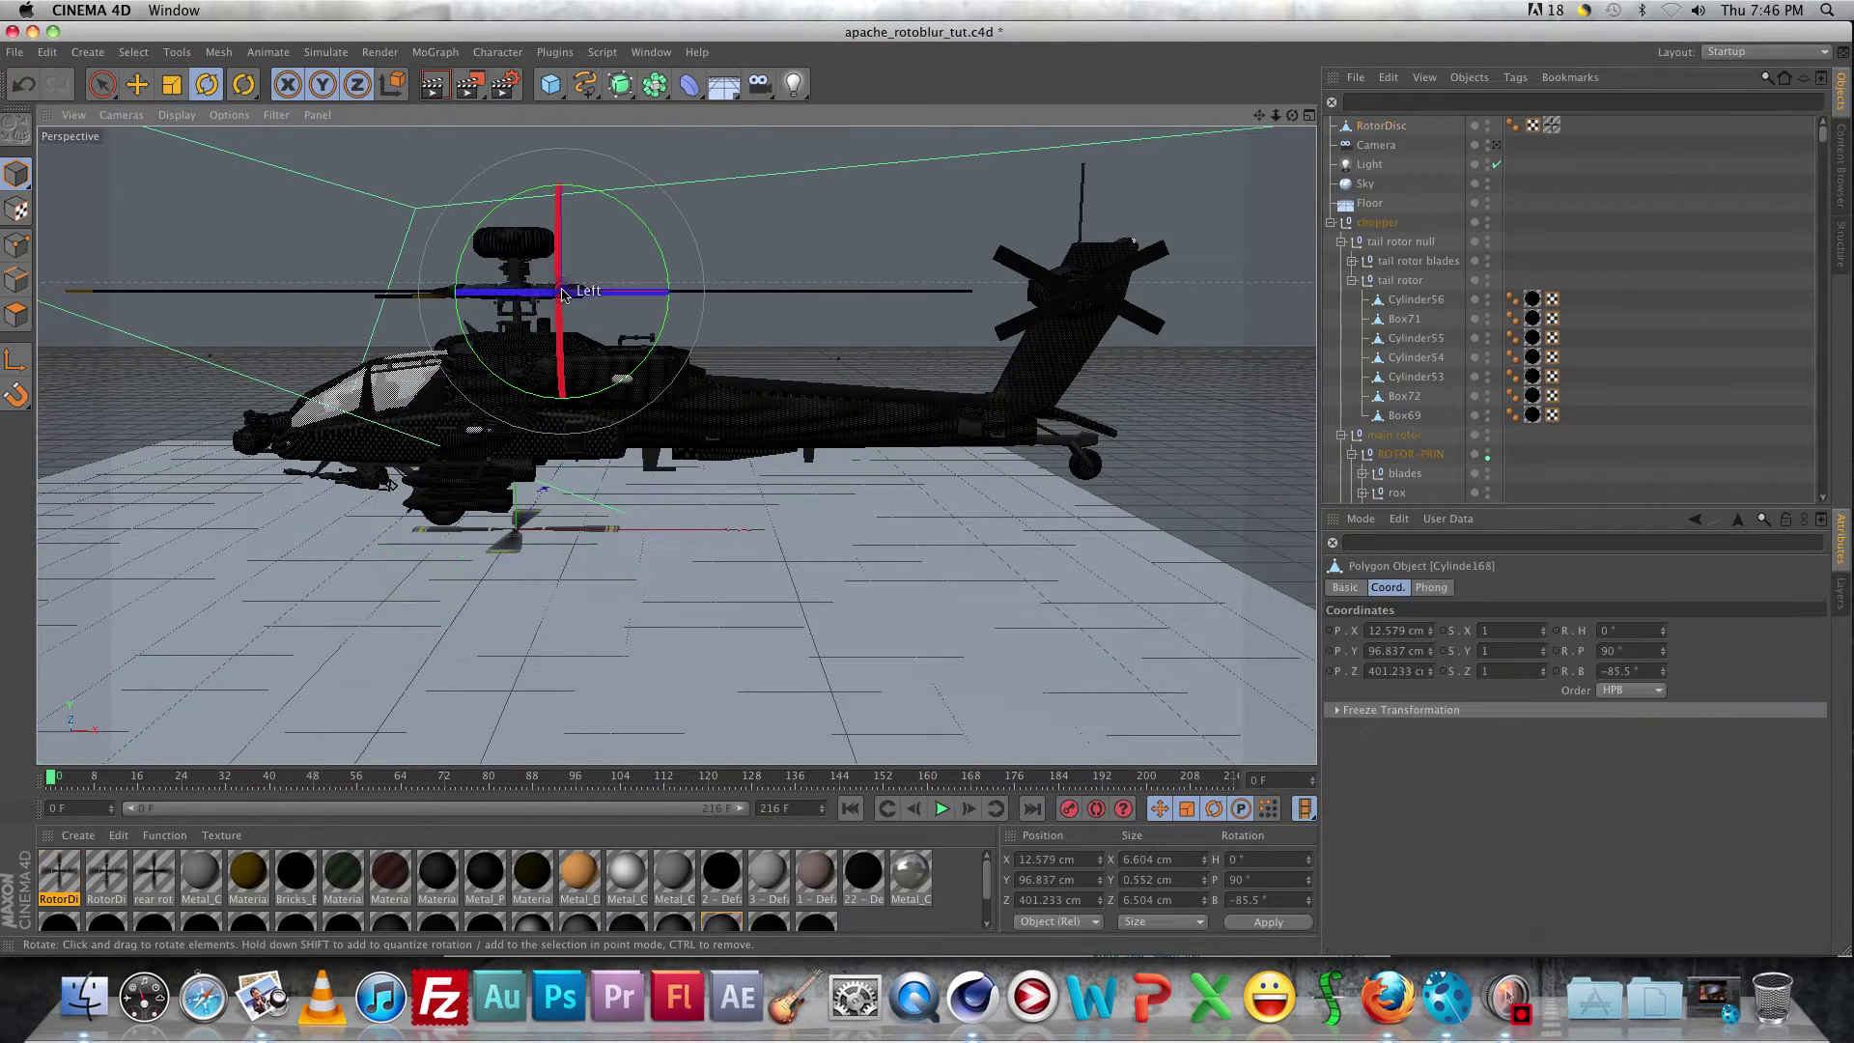
alt+drag(575, 313, 618, 521)
scroll(618, 521, up, 8)
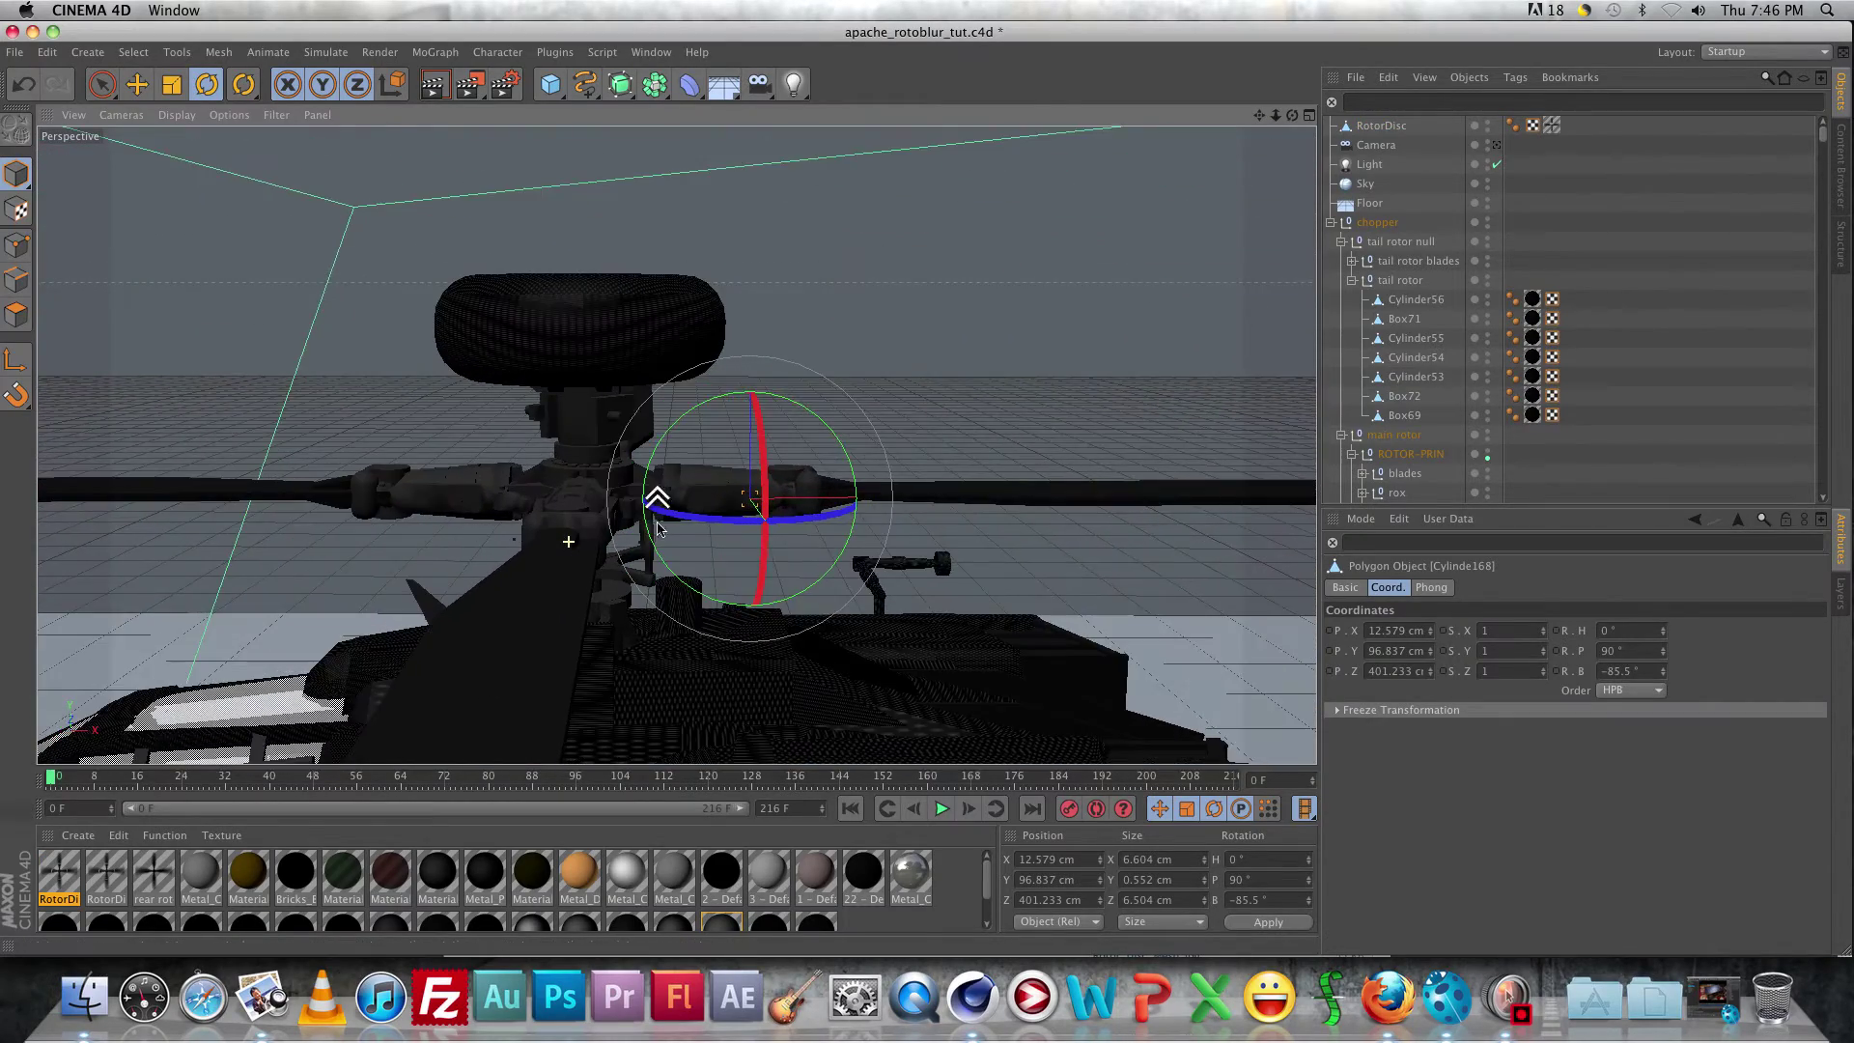
scroll(656, 527, up, 3)
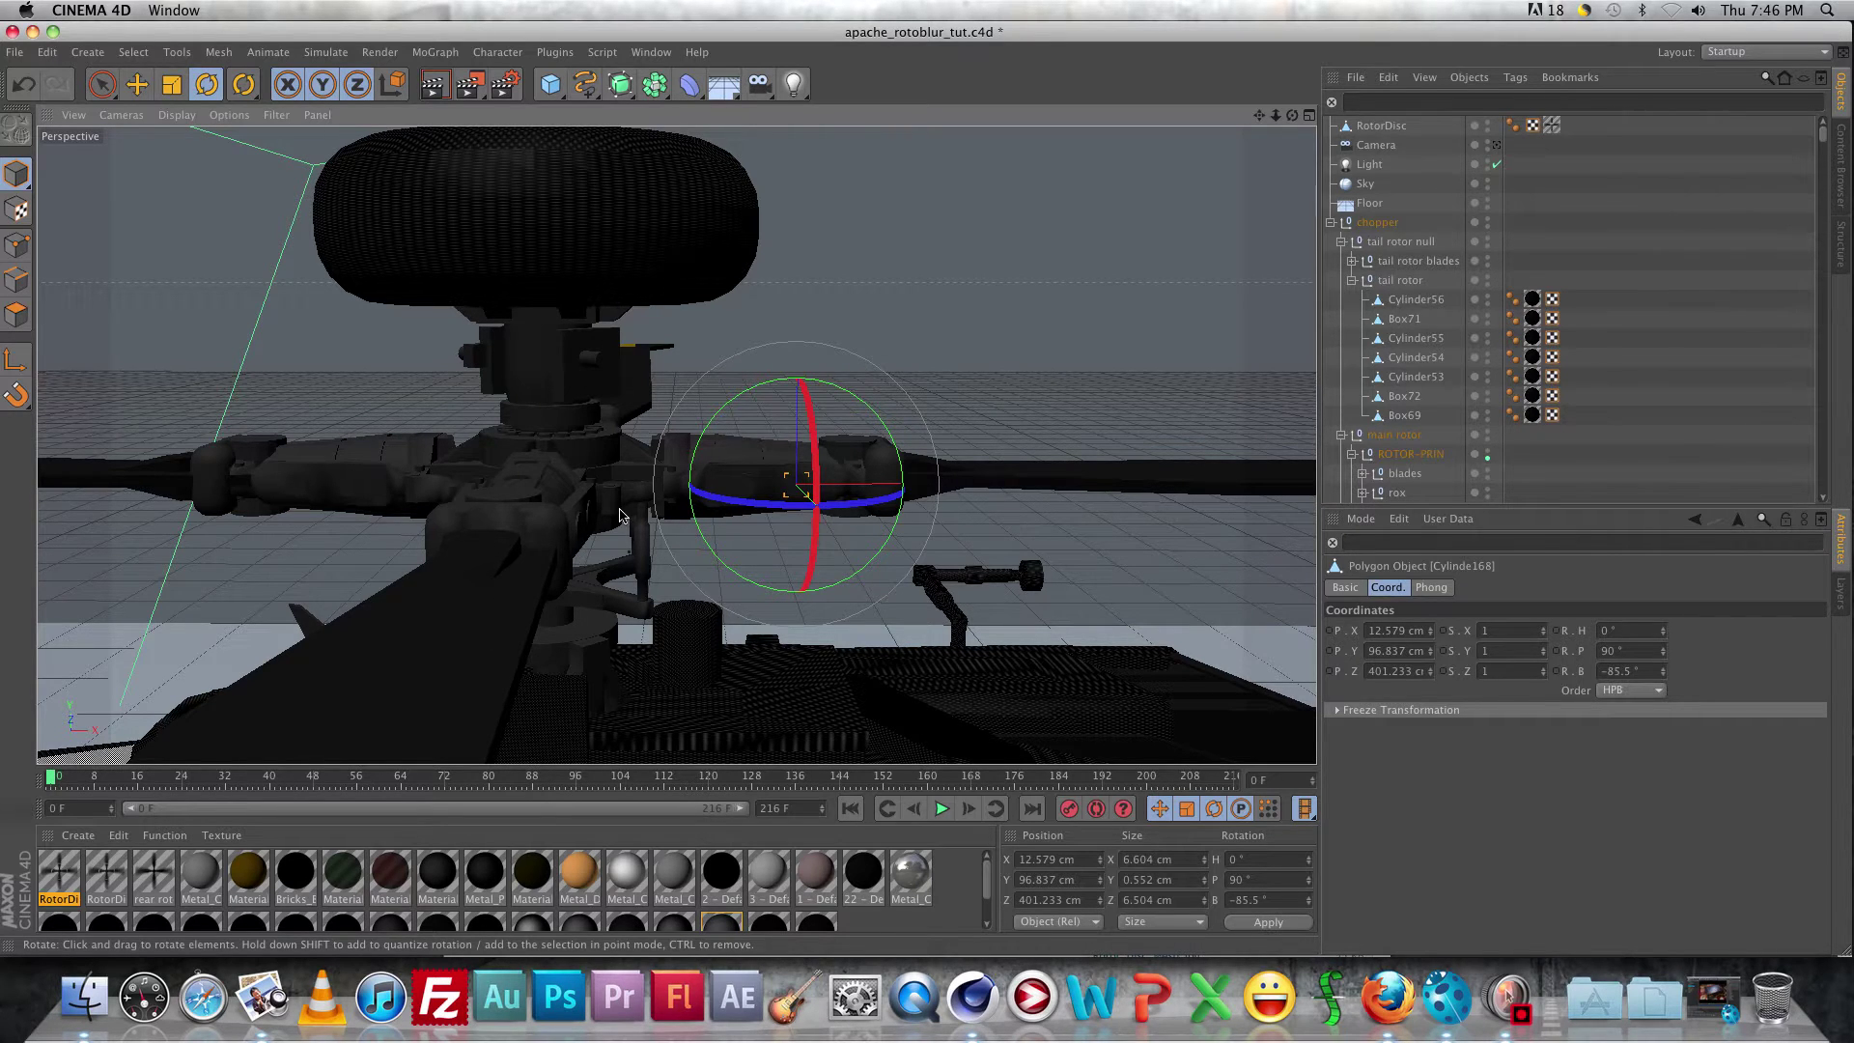
scroll(623, 511, down, 10)
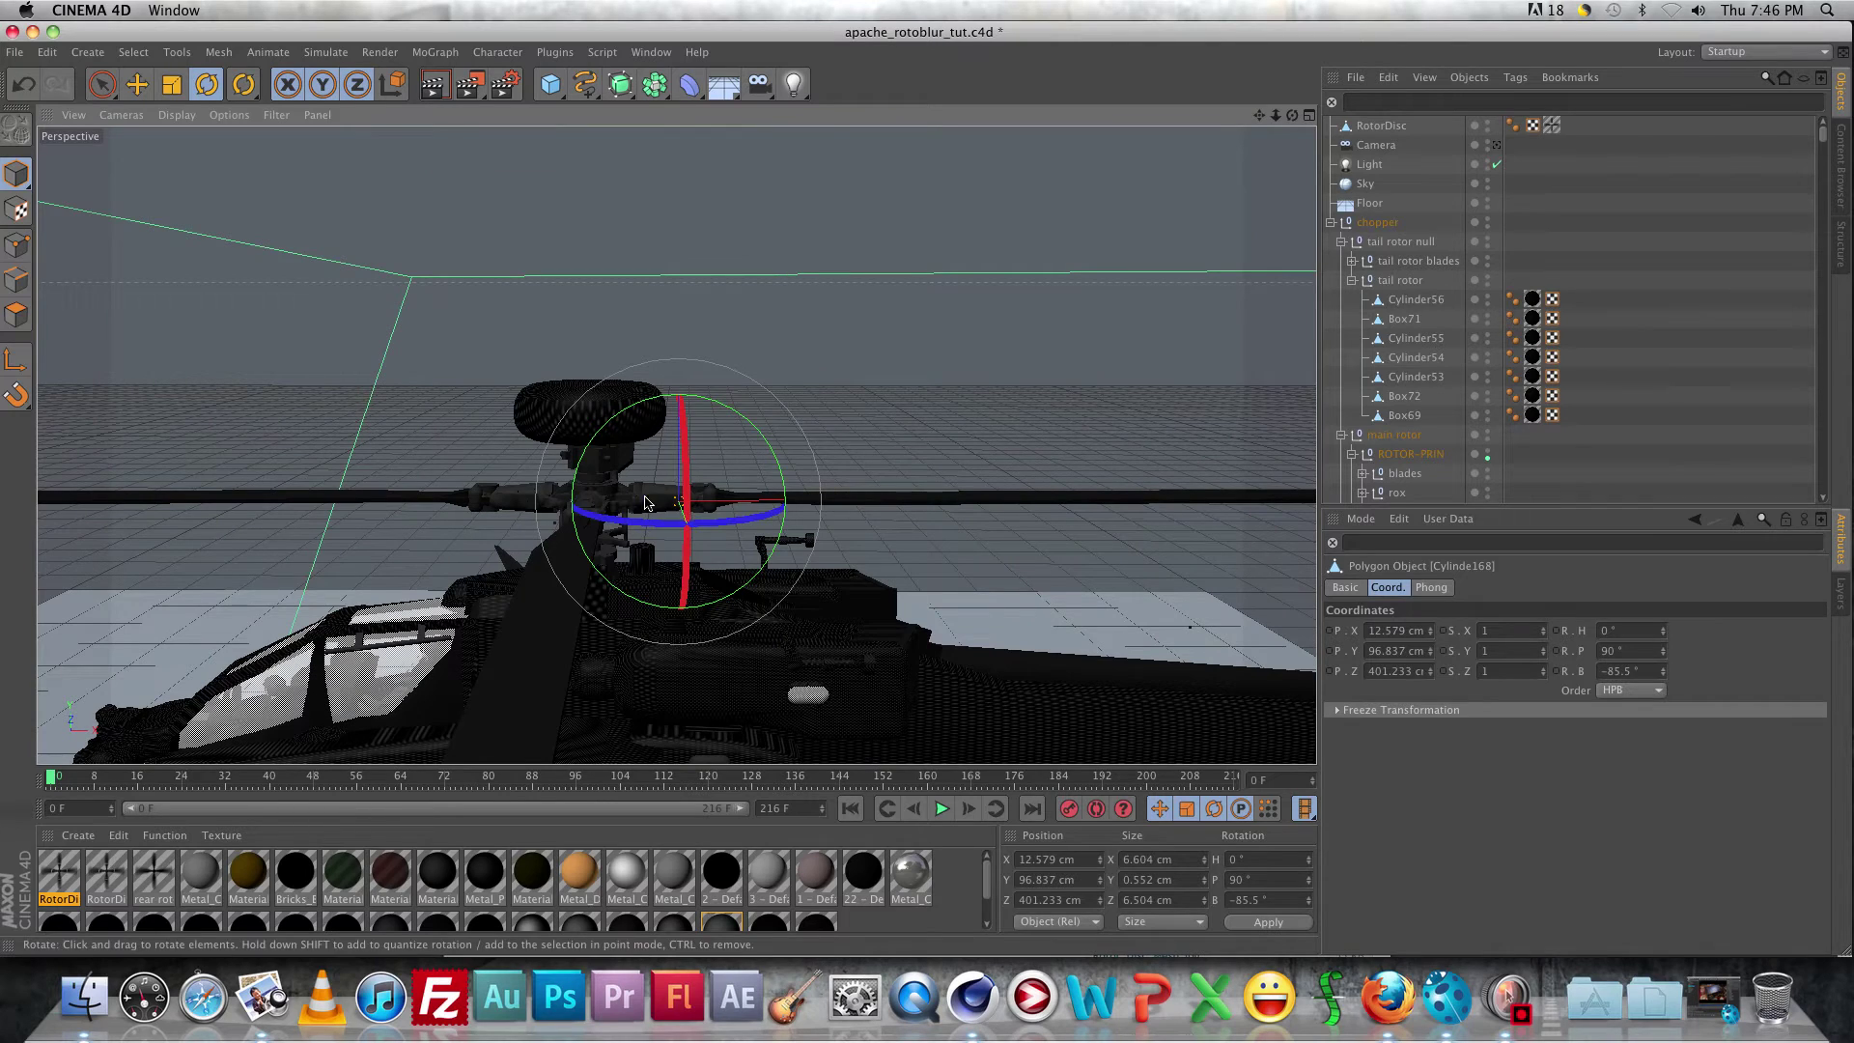
click(645, 501)
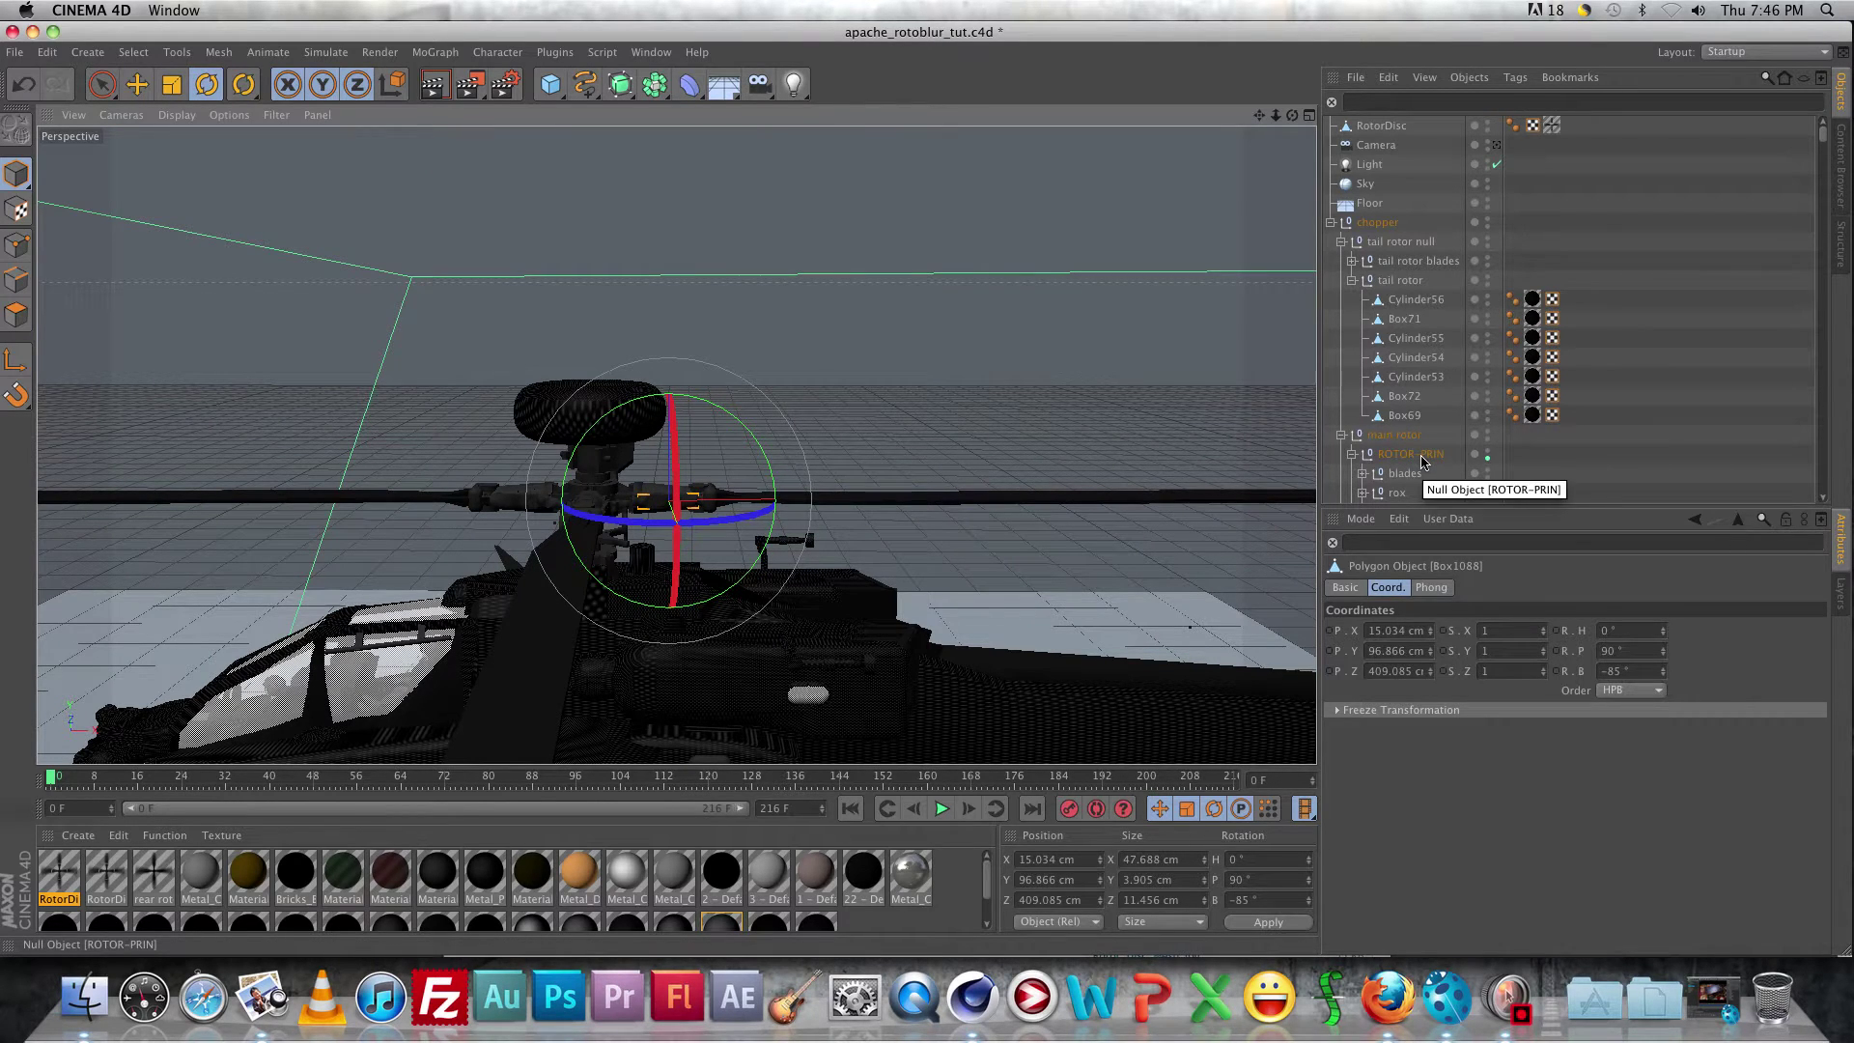
Parent RotorDisc under ROTOR-PRIN and centre it on that parent with Center to Parent.
click(1384, 128)
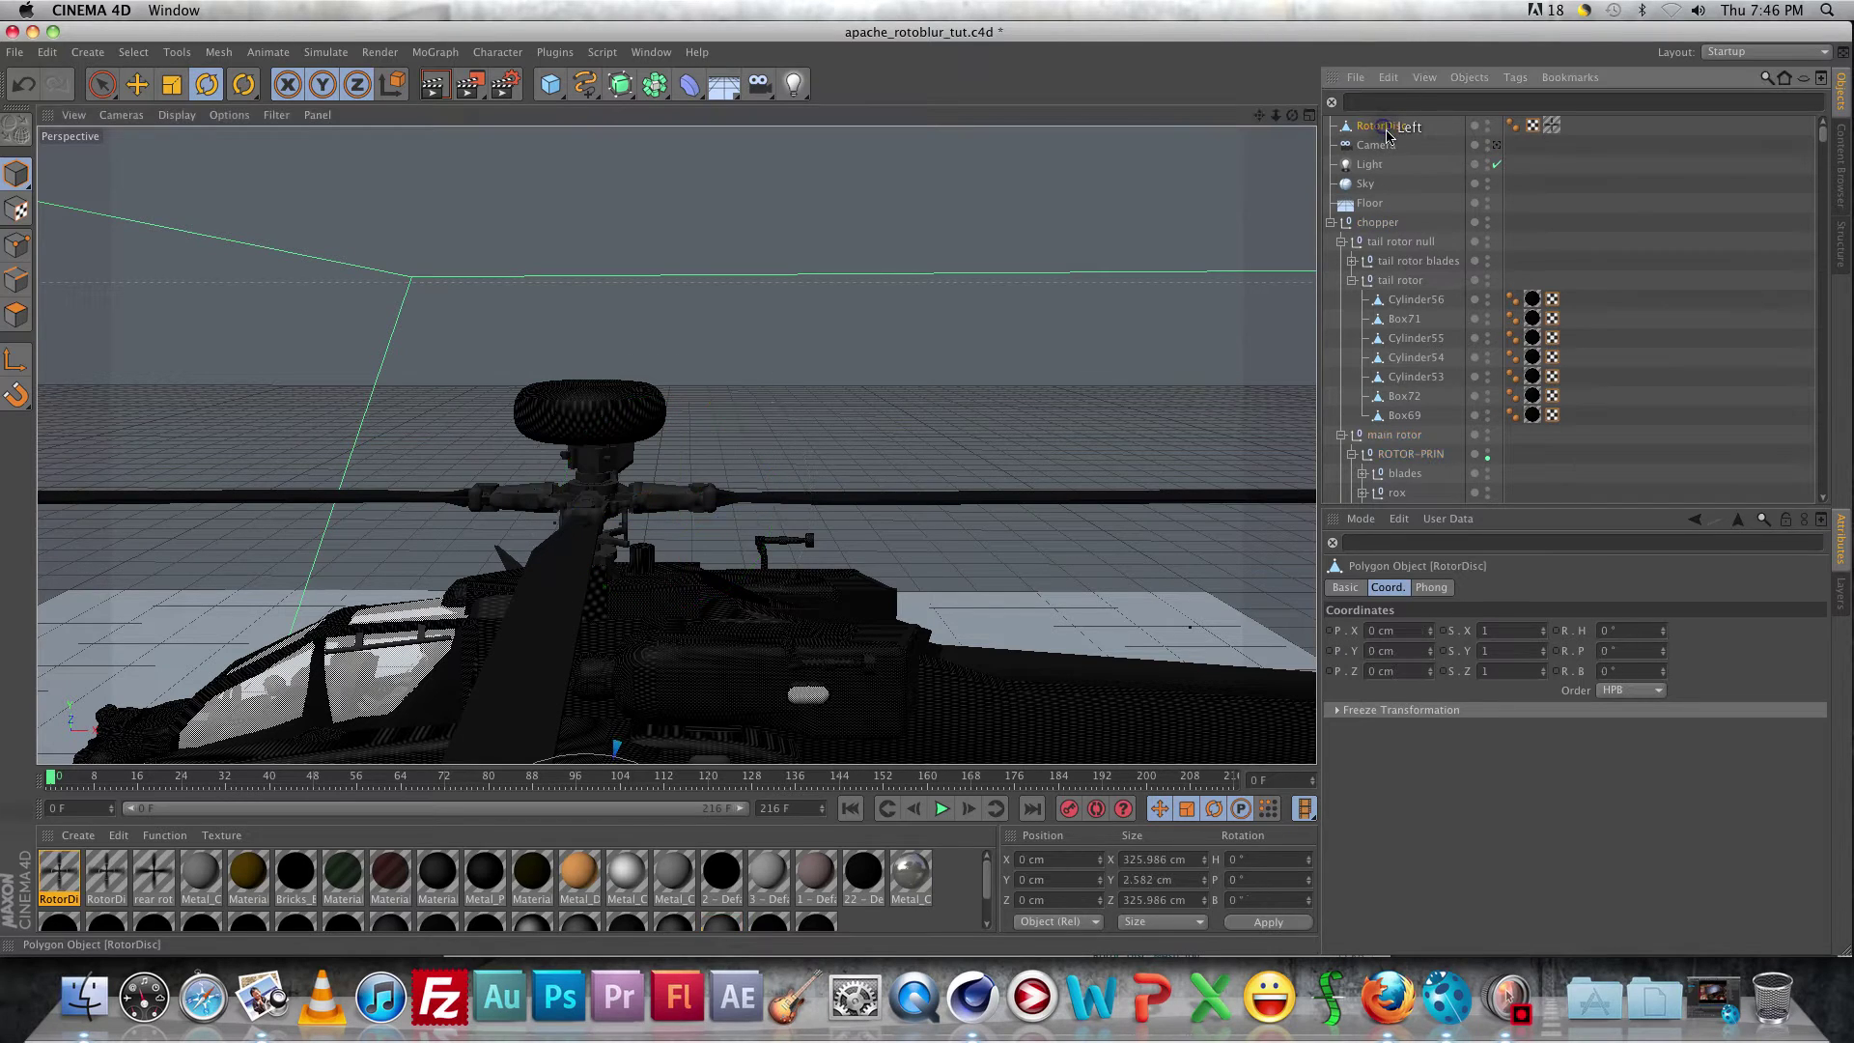
drag(1386, 134, 1433, 464)
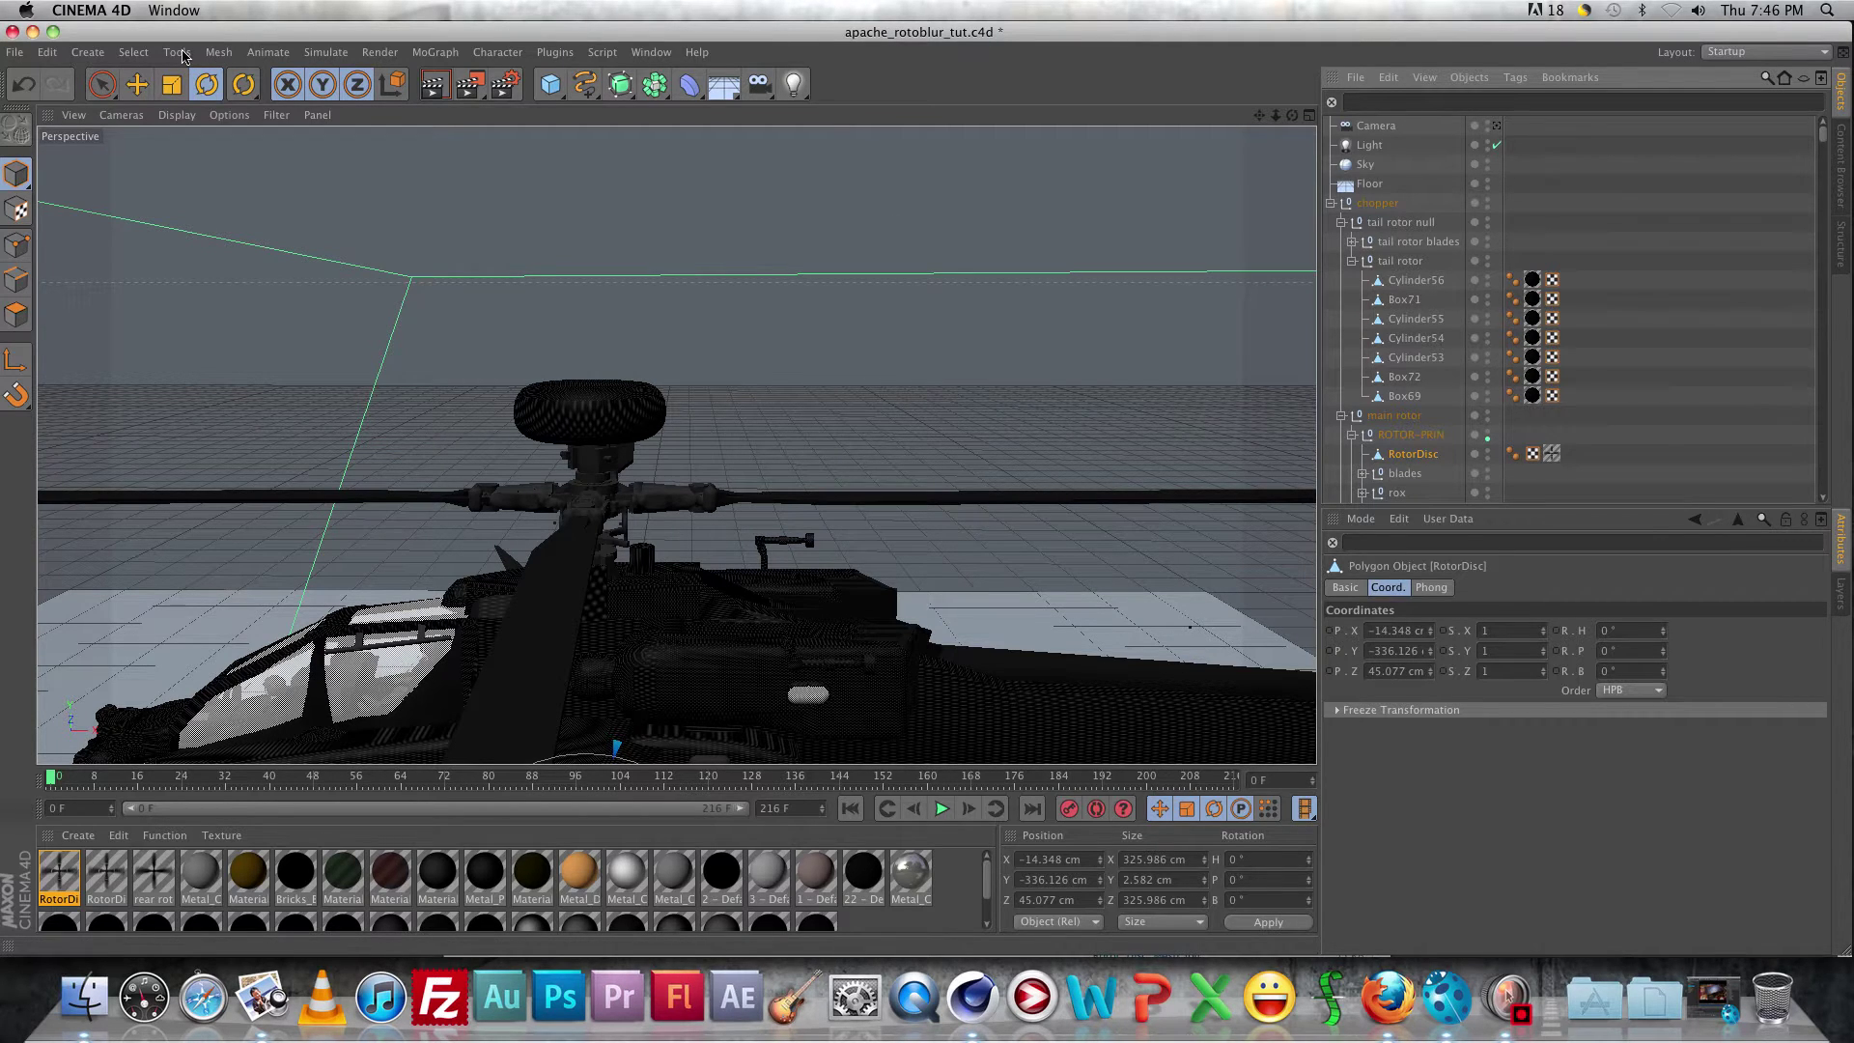
click(219, 52)
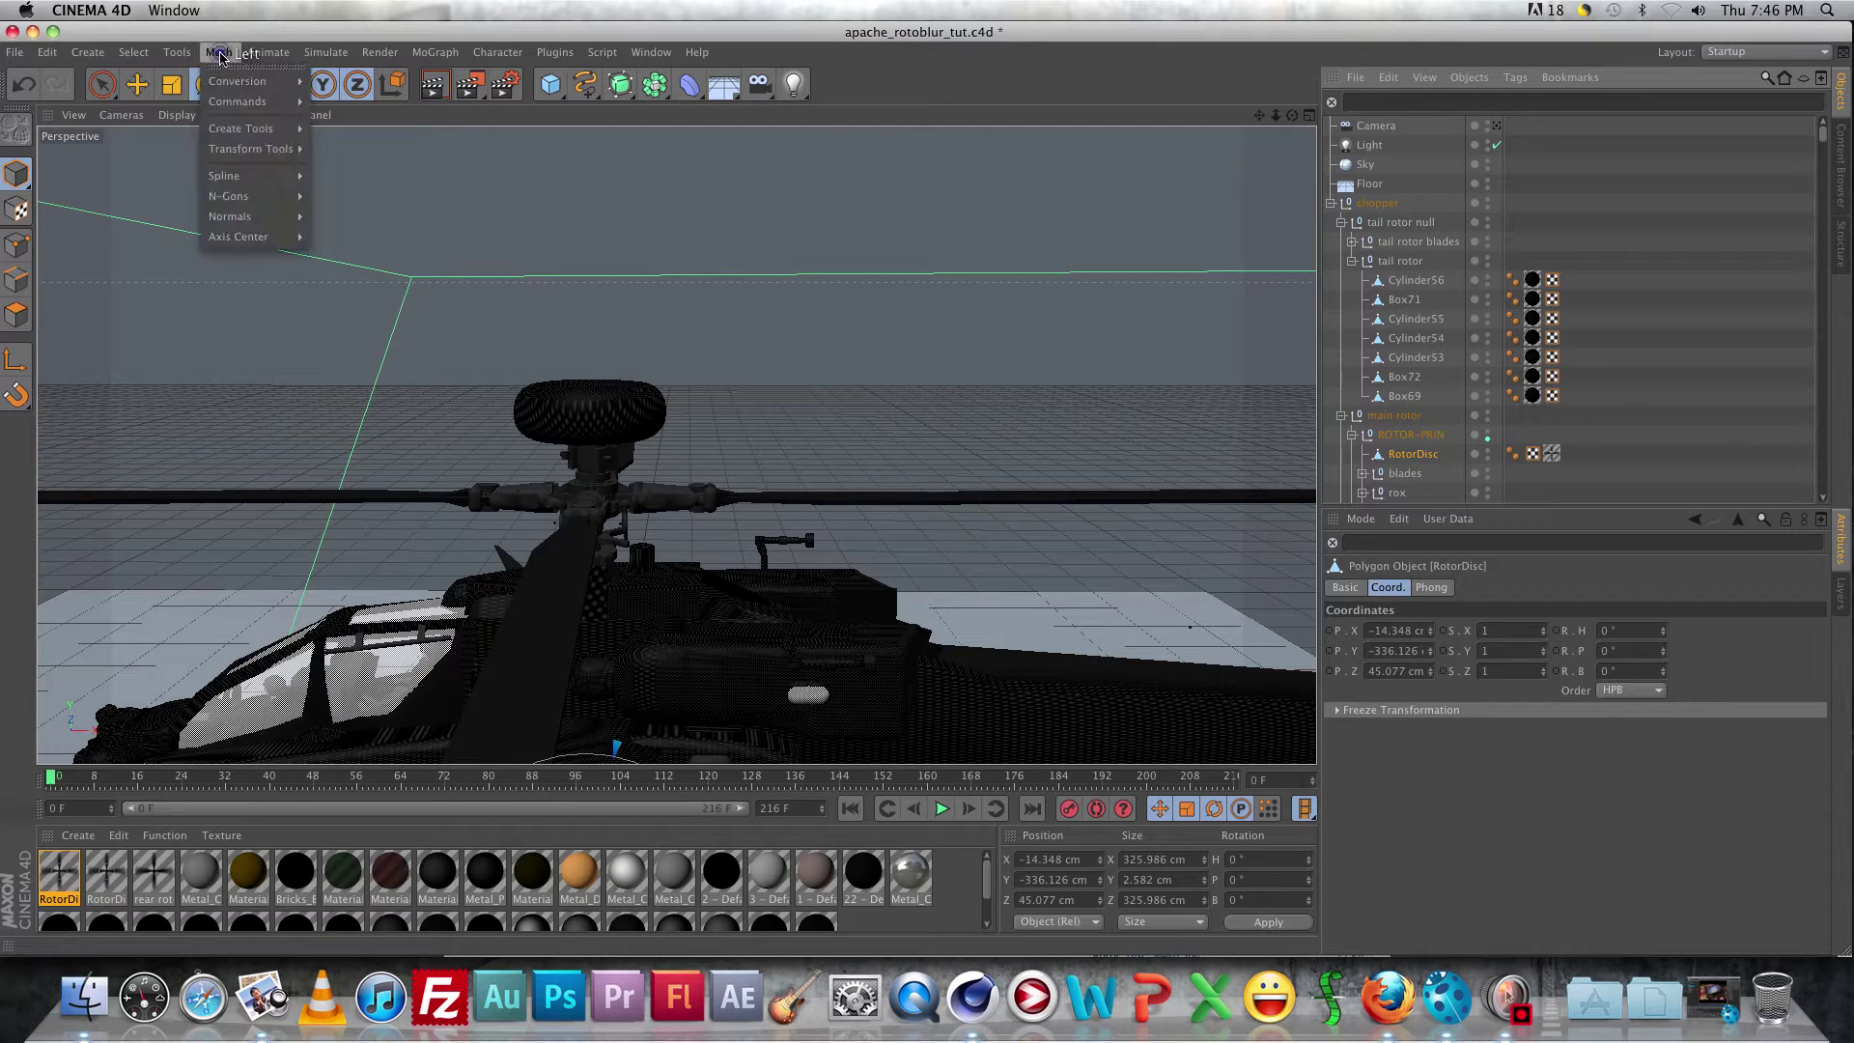
mouse_move(257, 243)
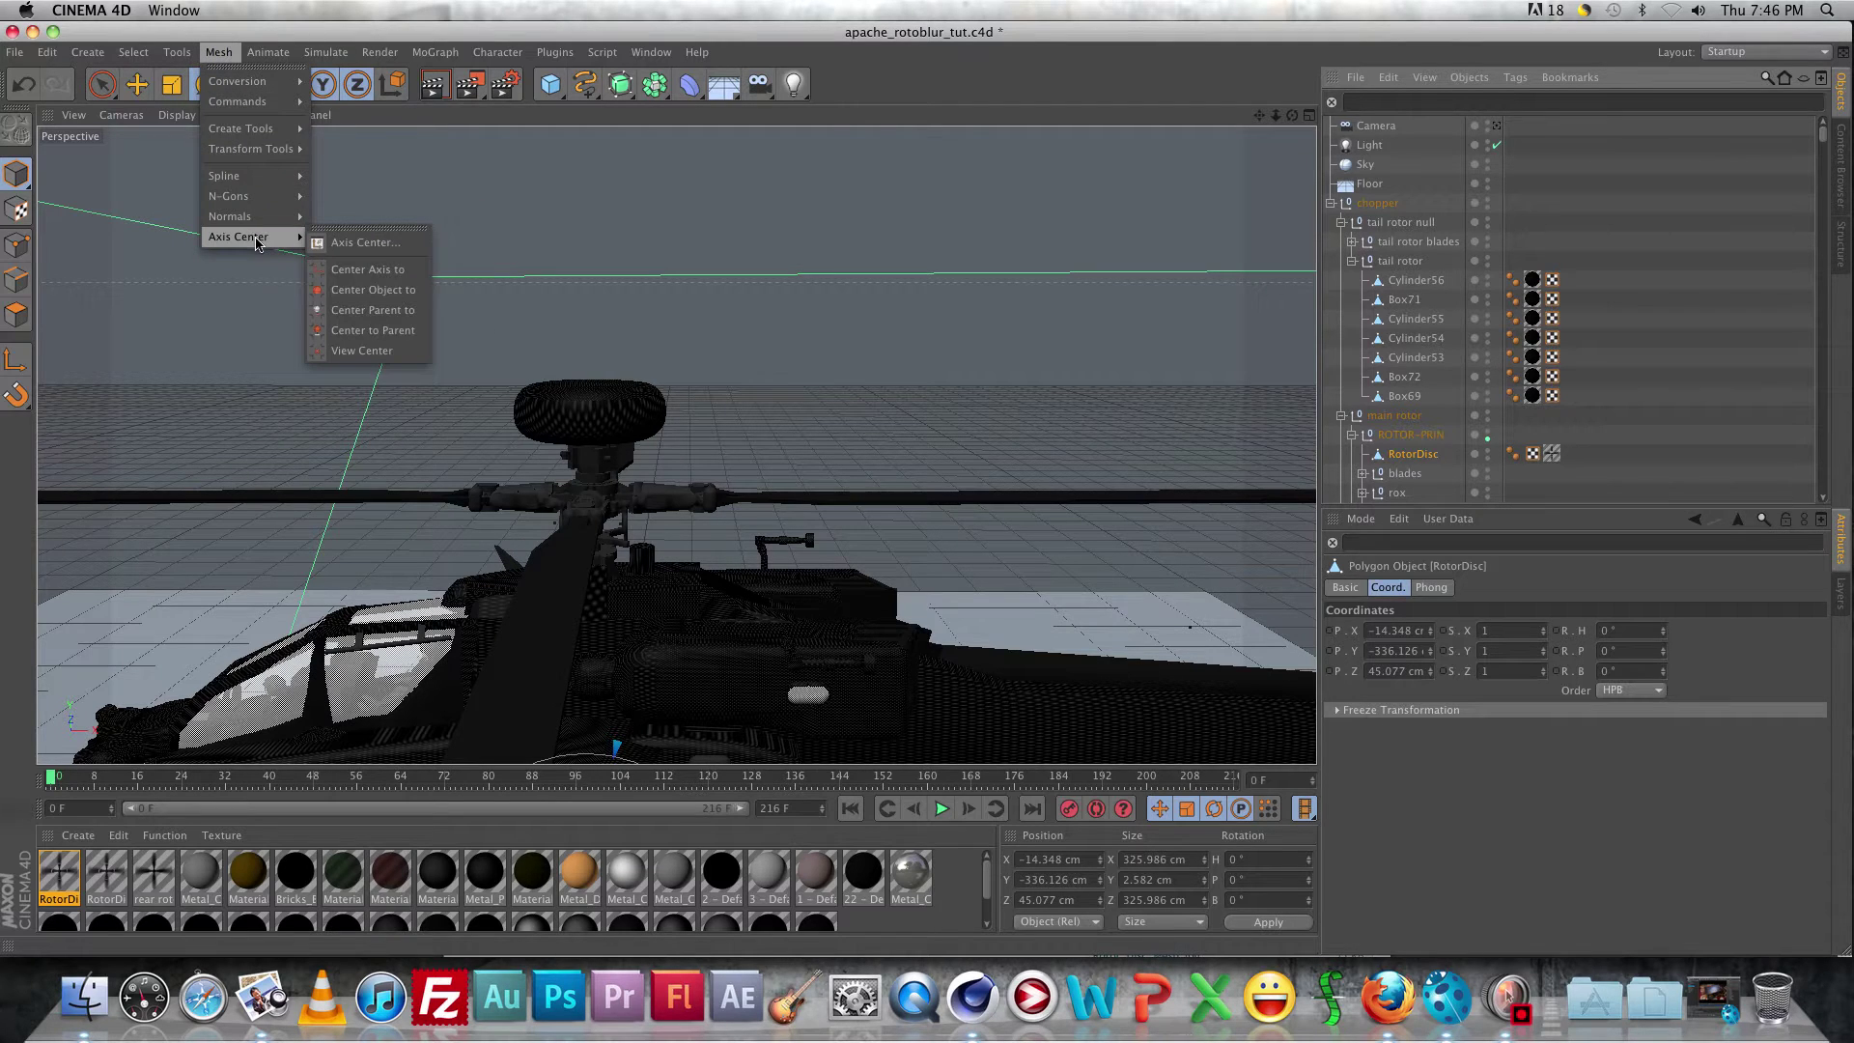
click(383, 333)
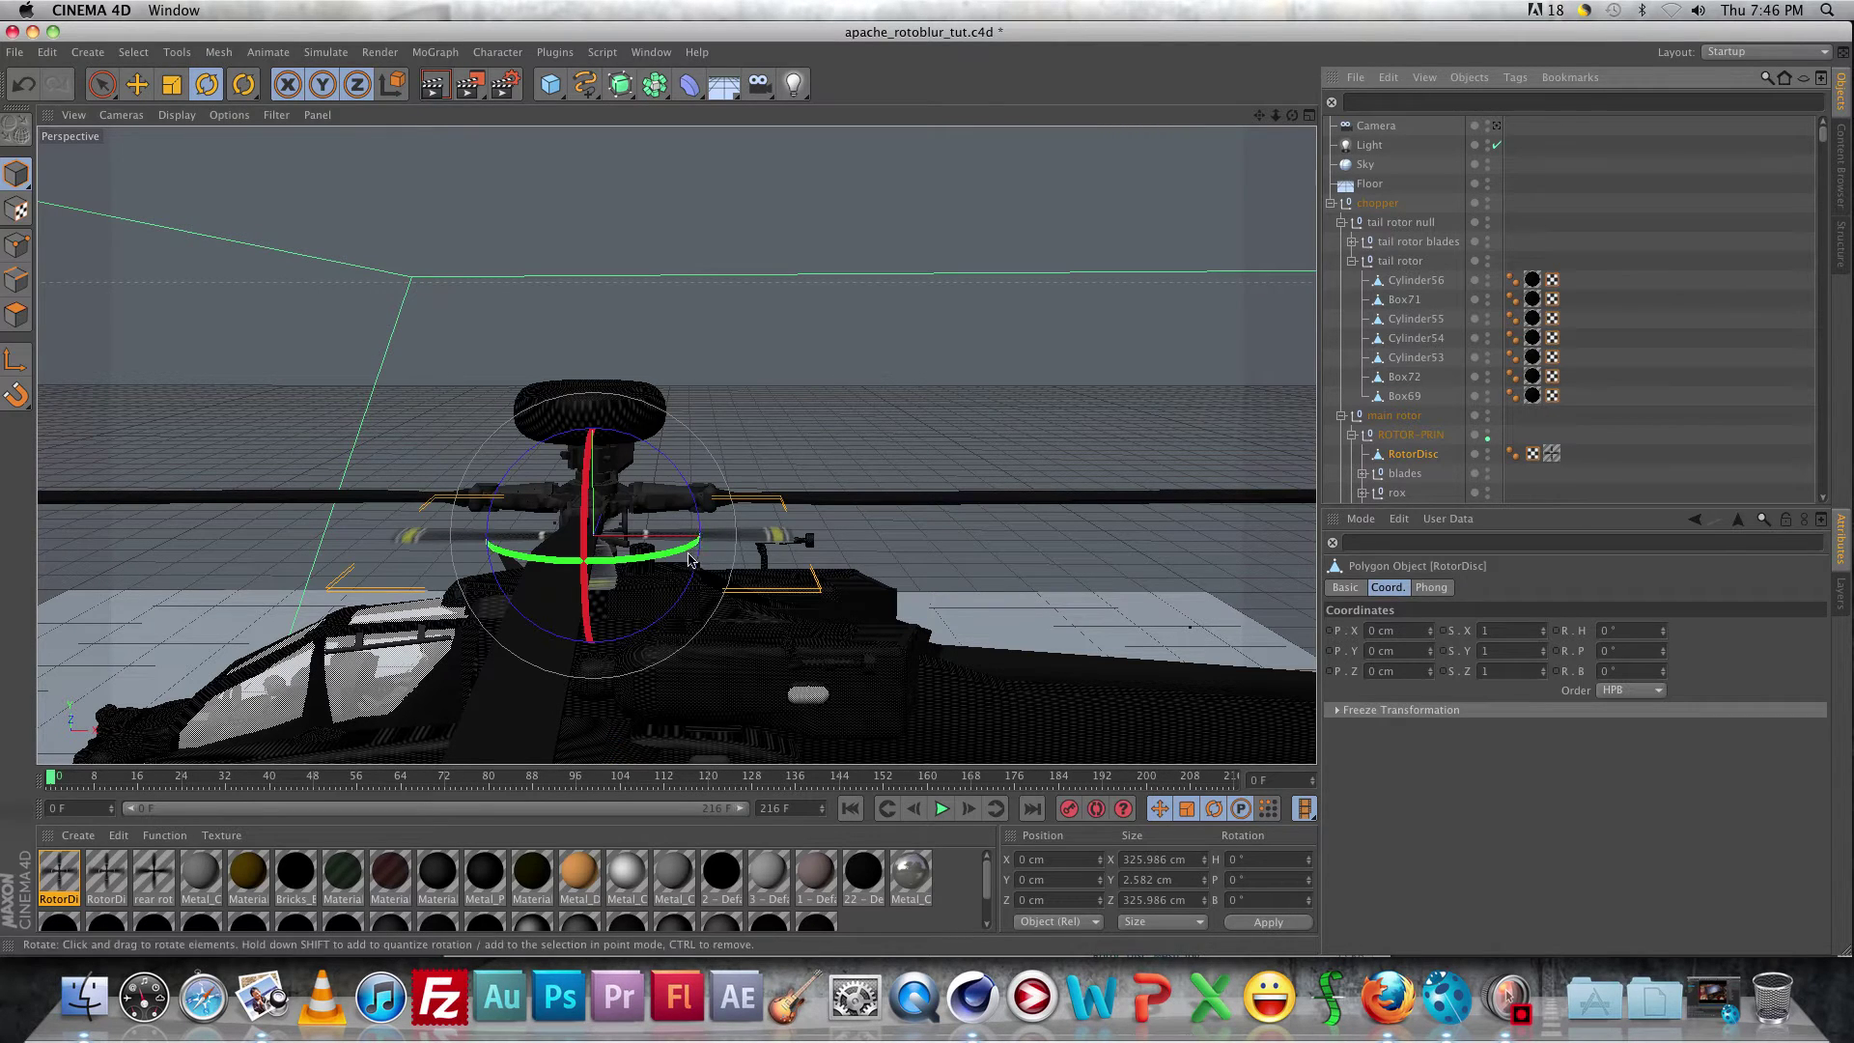
key(space)
Raise the rotor disc slightly along Y, to about 30.3 cm above its parent.
drag(592, 377, 591, 327)
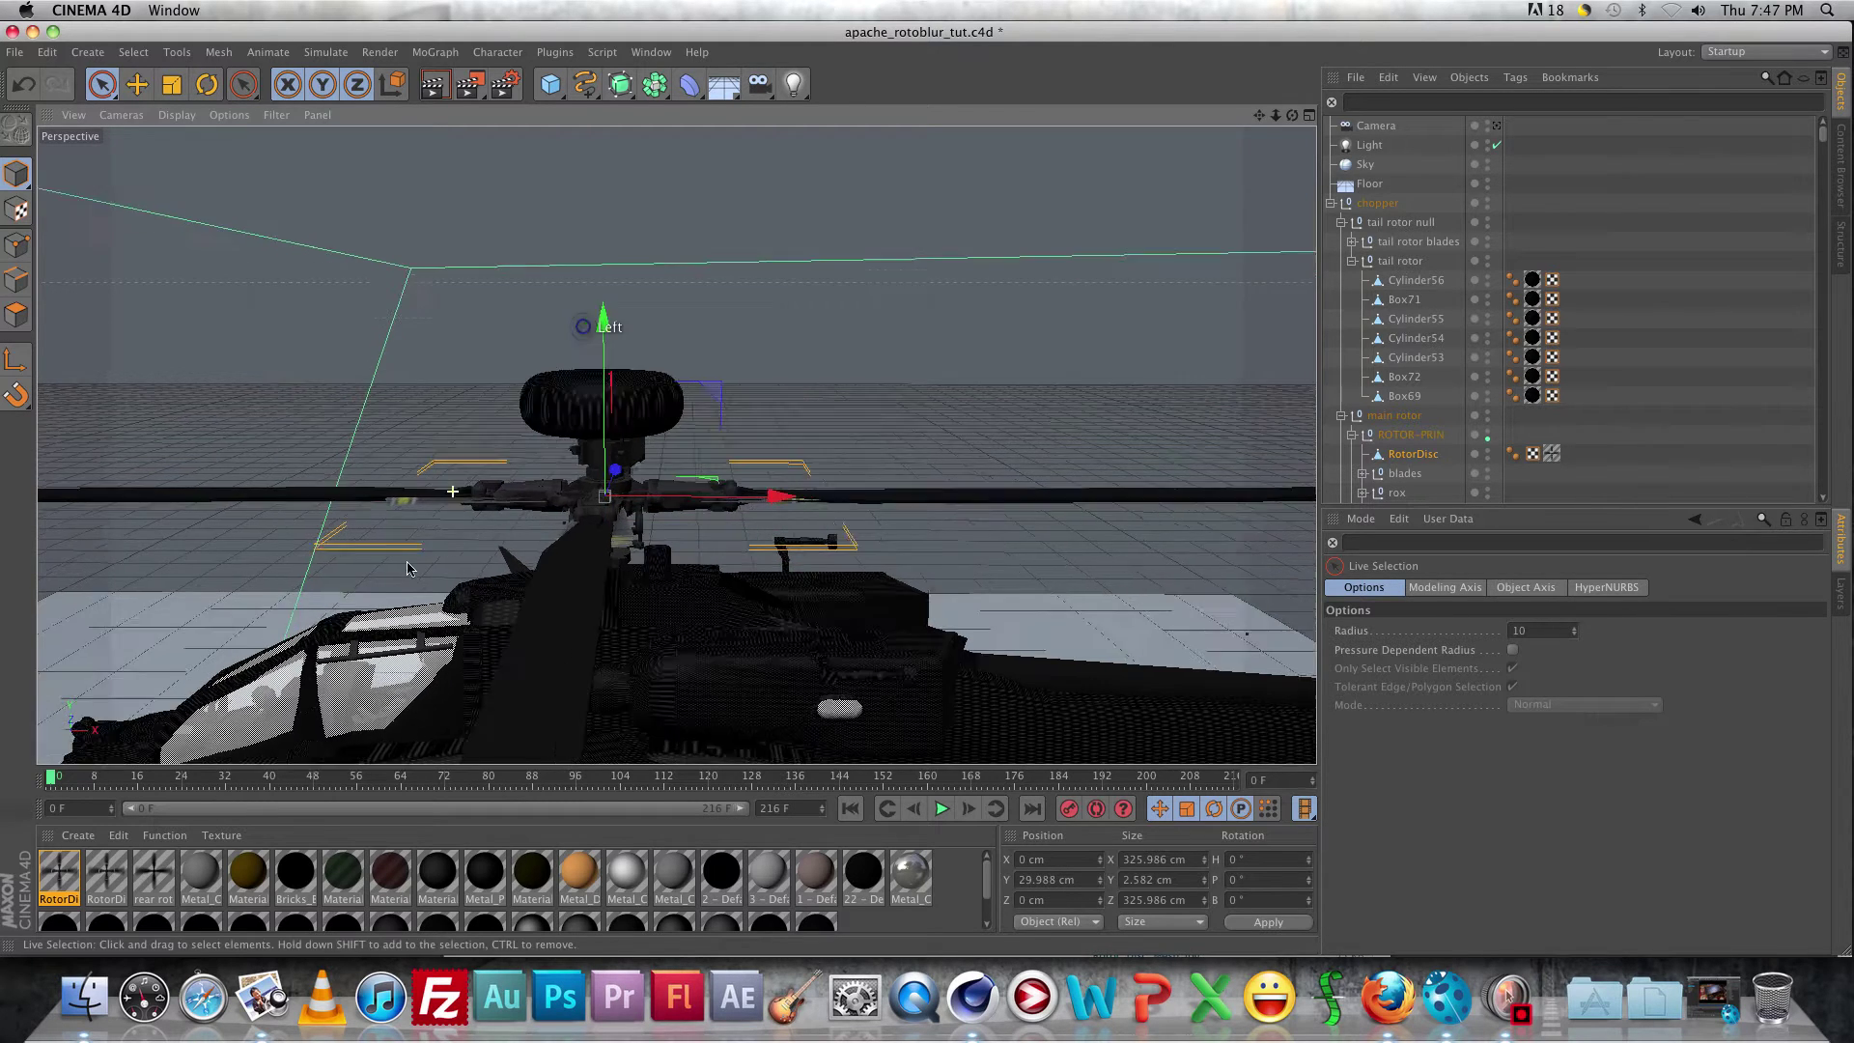
scroll(407, 568, up, 5)
drag(772, 283, 774, 270)
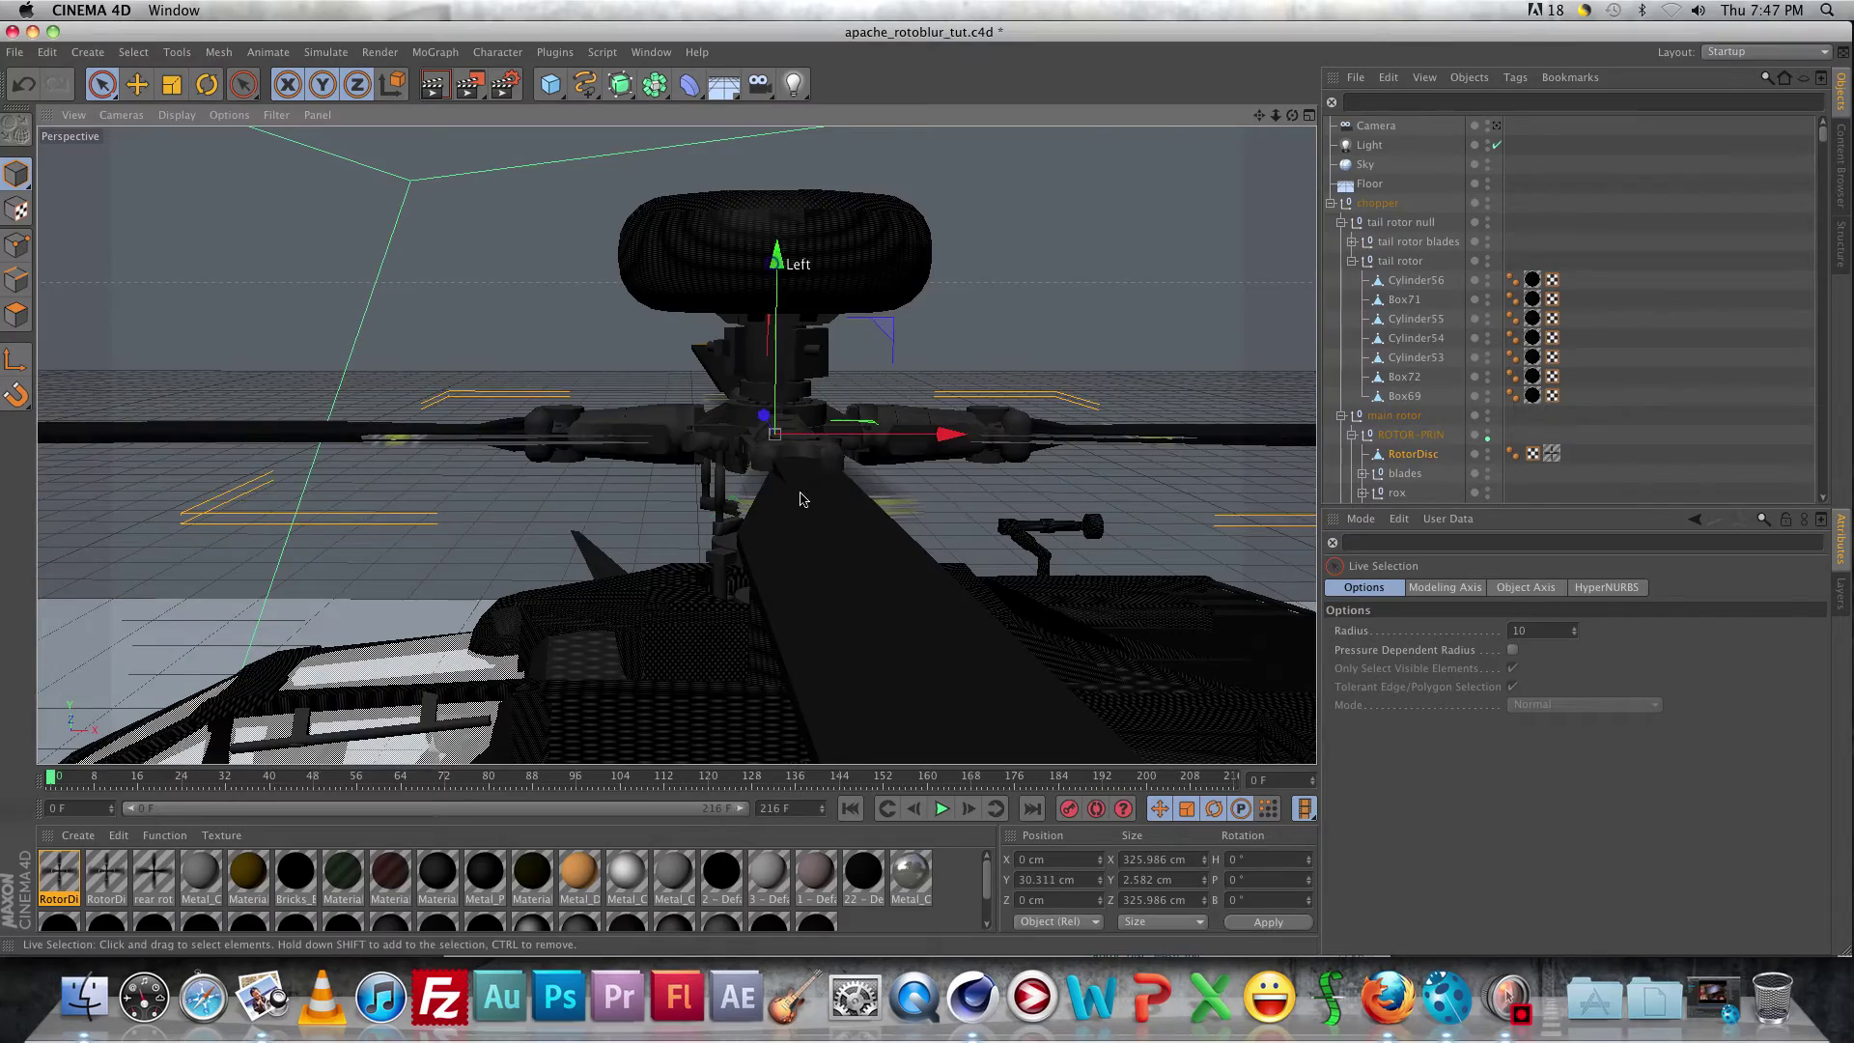
scroll(787, 482, down, 5)
mouse_move(789, 501)
alt+mouse_down()
mouse_move(780, 613)
mouse_move(800, 575)
alt+mouse_up()
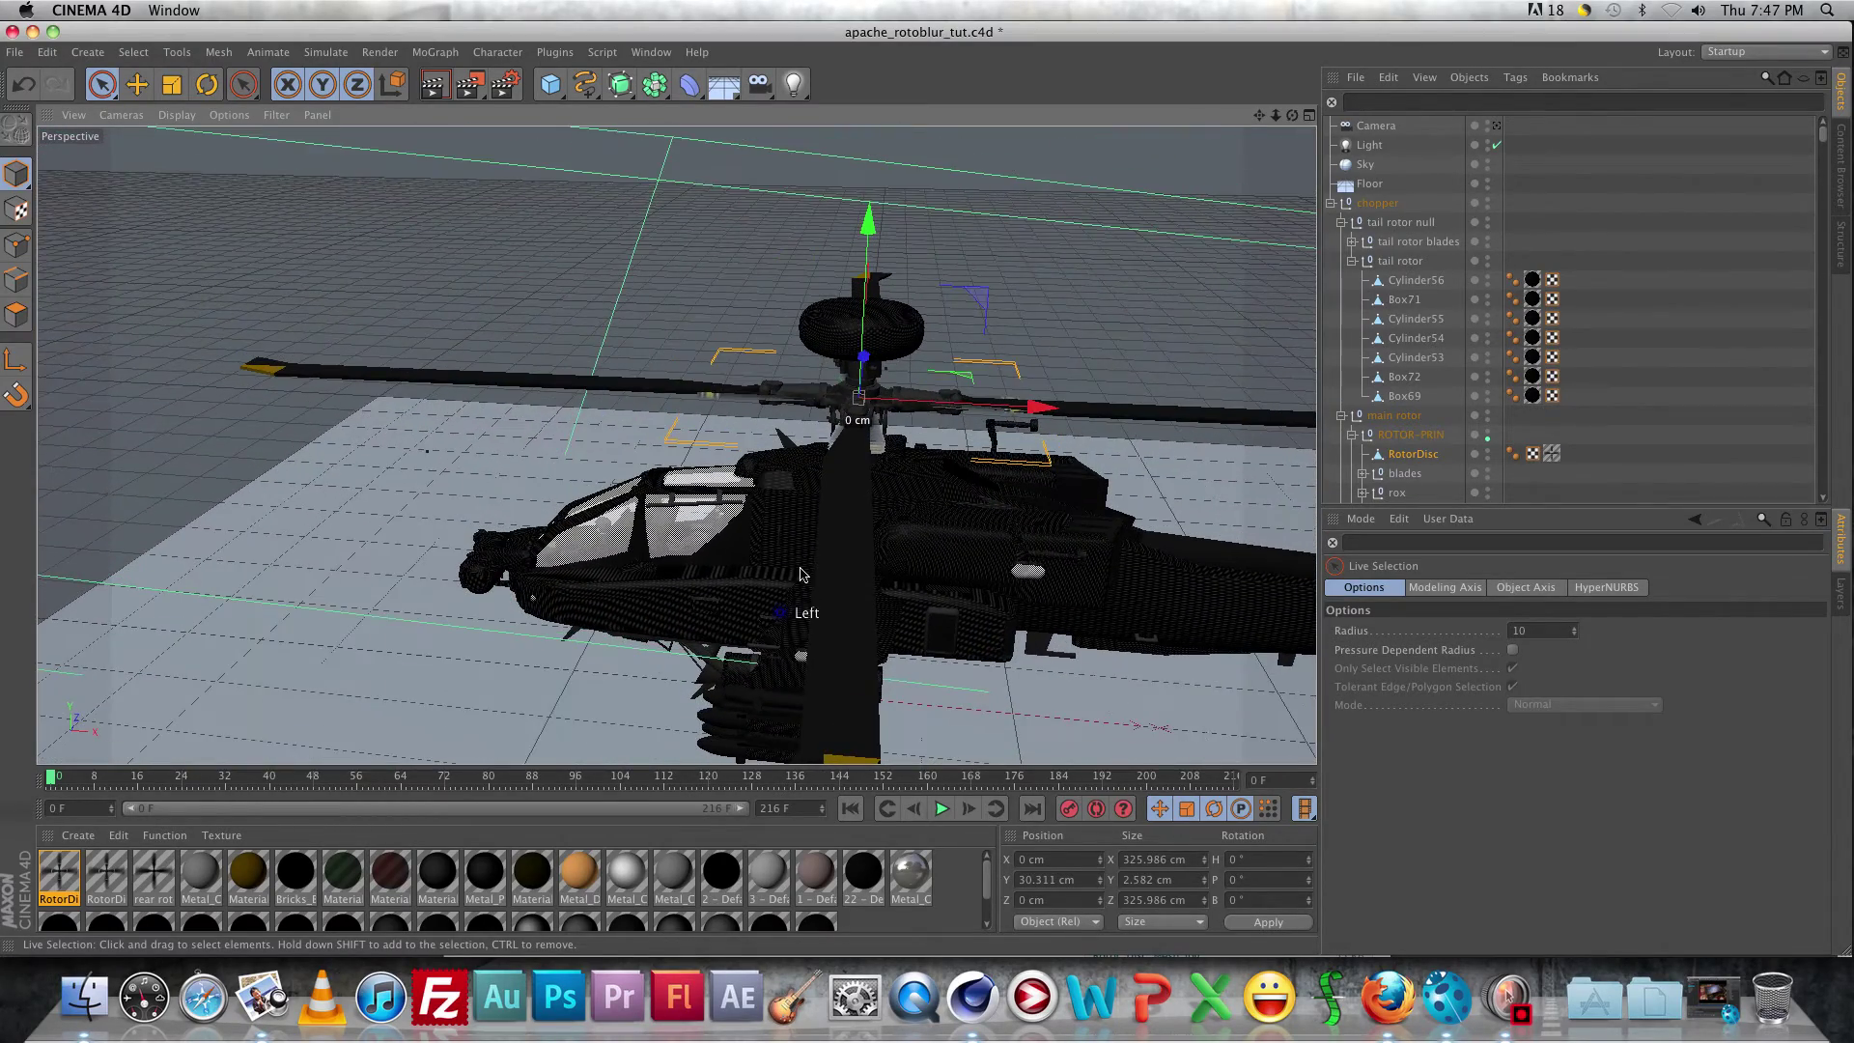
scroll(804, 579, down, 2)
Scale the disc to about 1317.5 × 1351.4 cm so it spans the main rotor blades.
key(r)
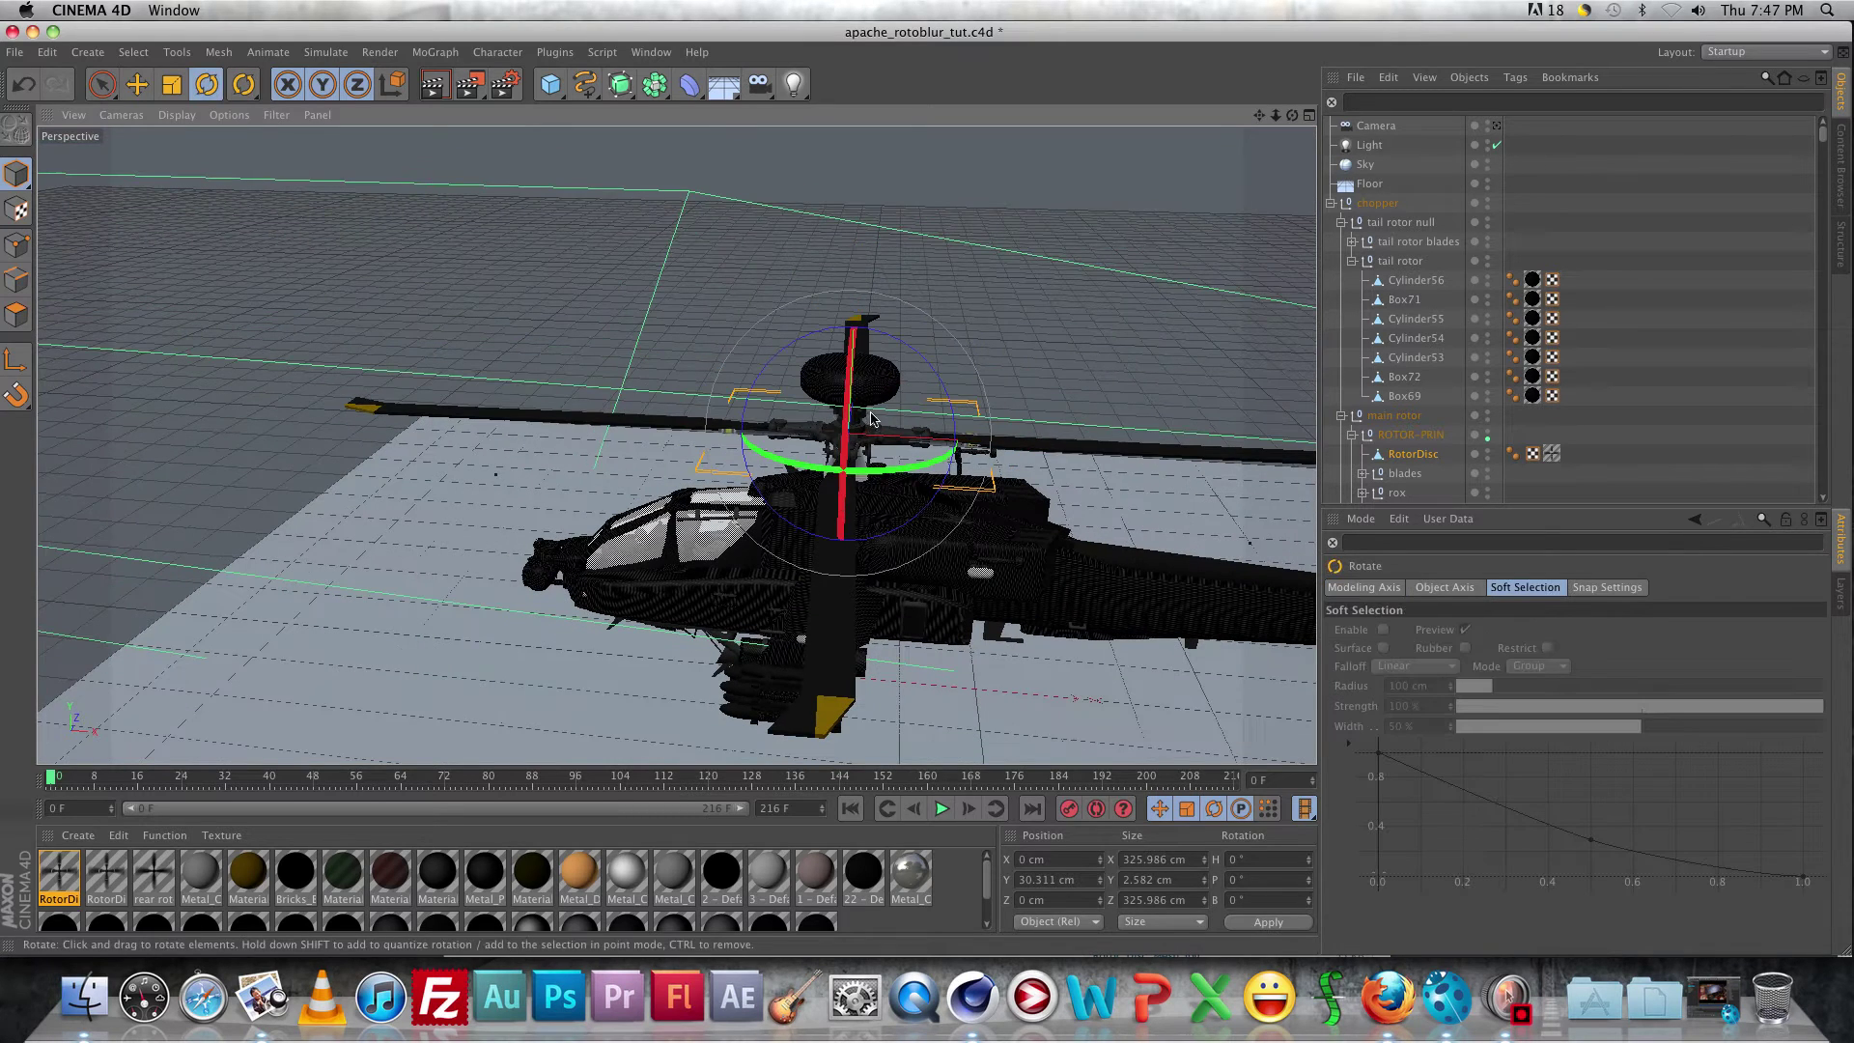
key(t)
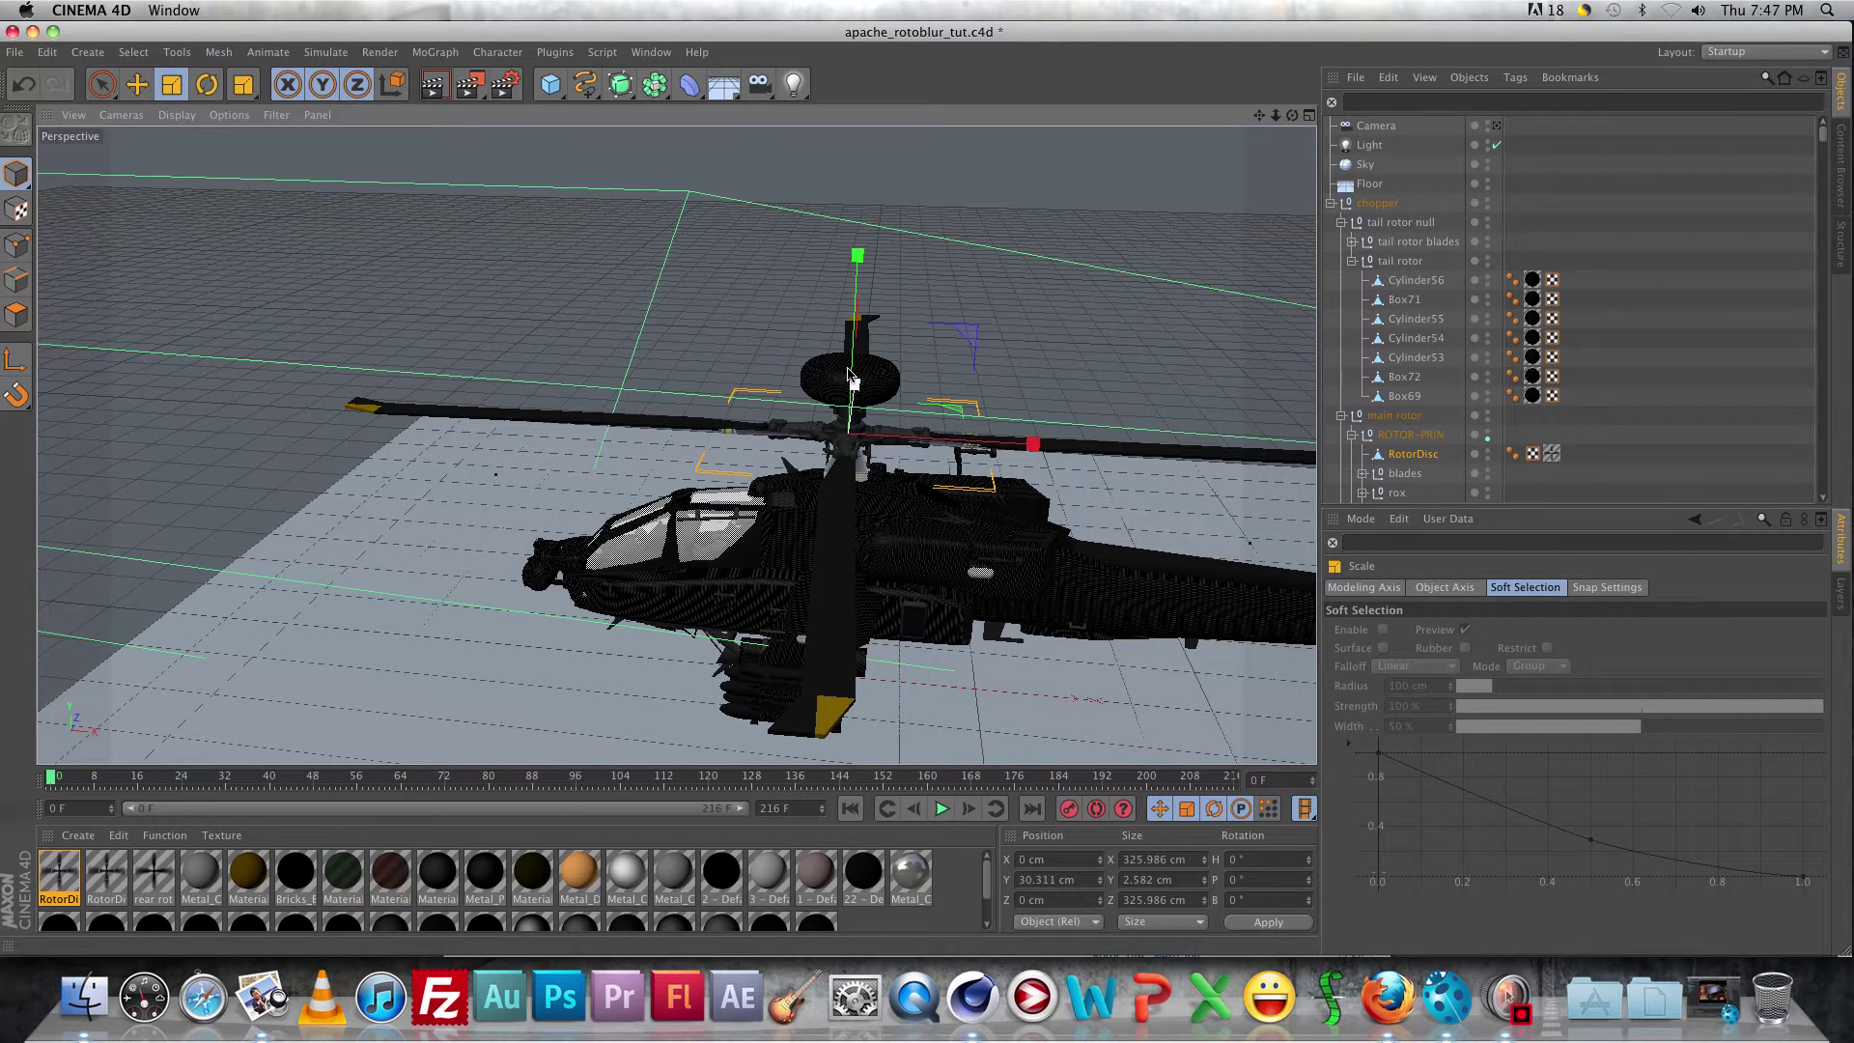
drag(857, 381, 854, 291)
drag(1033, 446, 1255, 479)
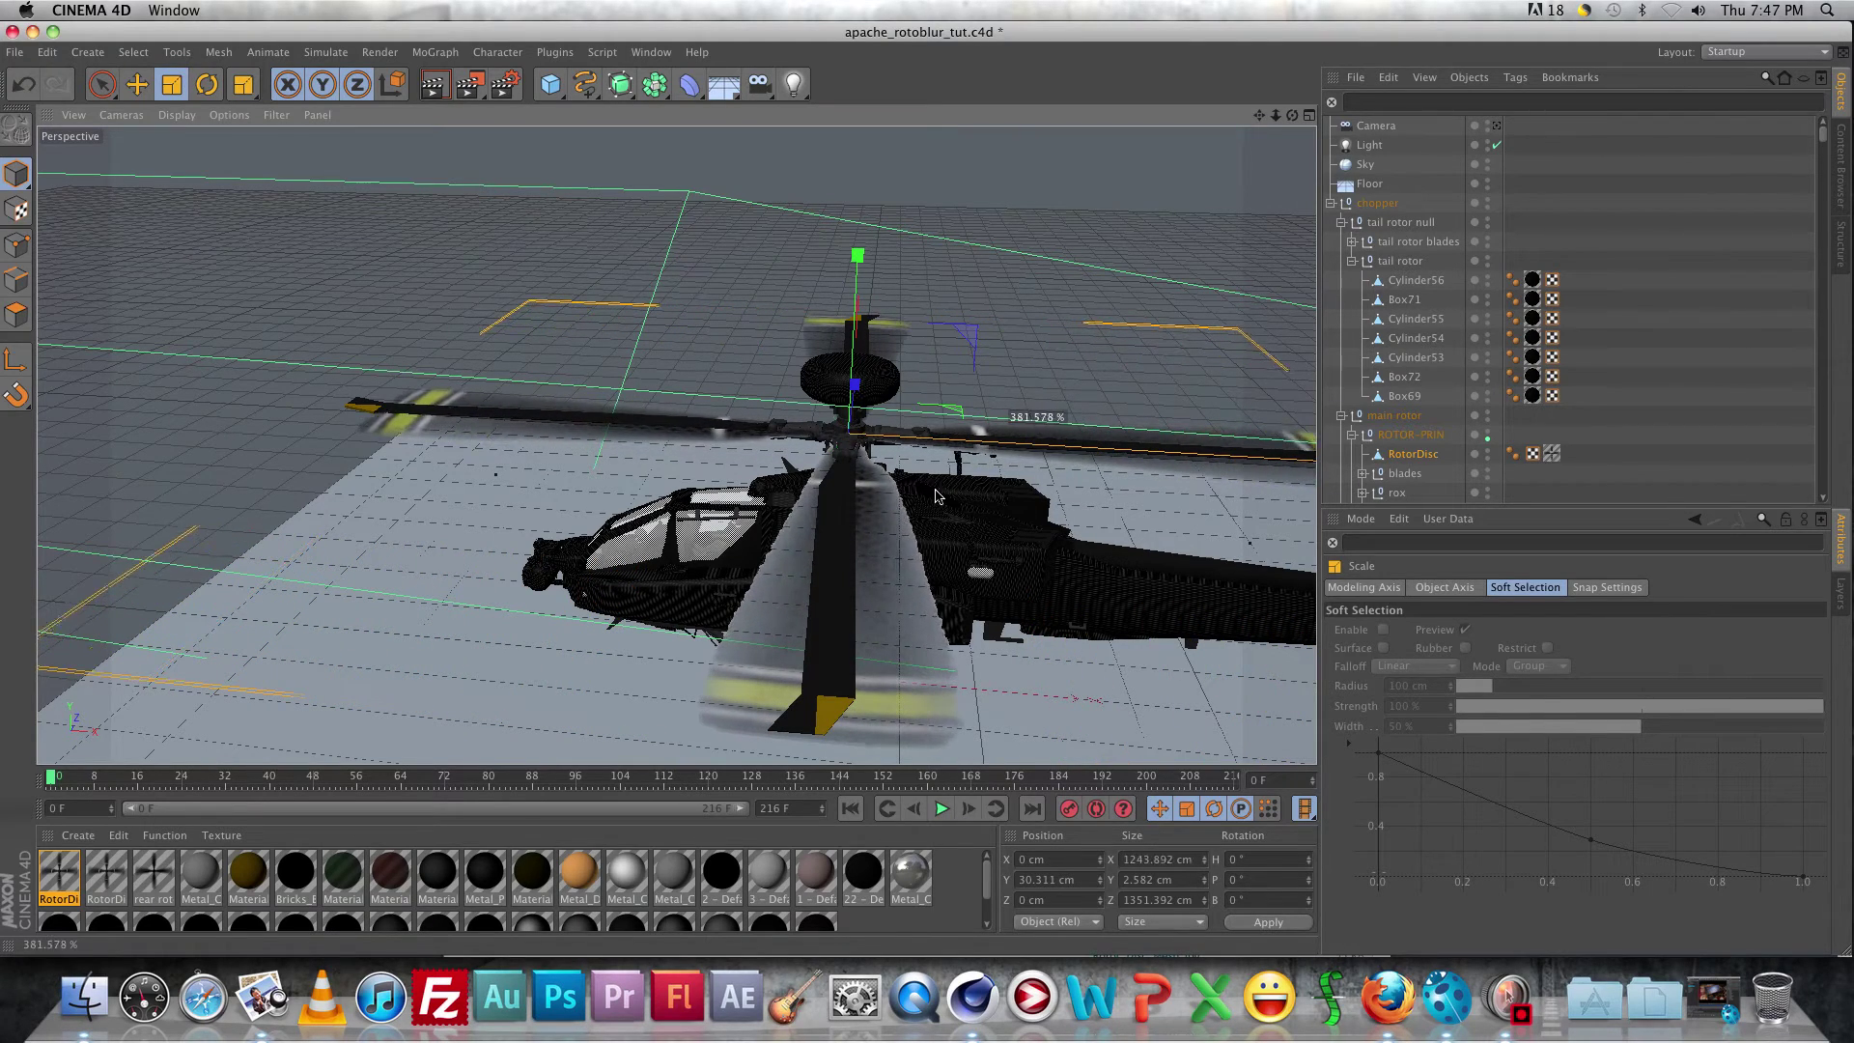
drag(934, 497, 510, 432)
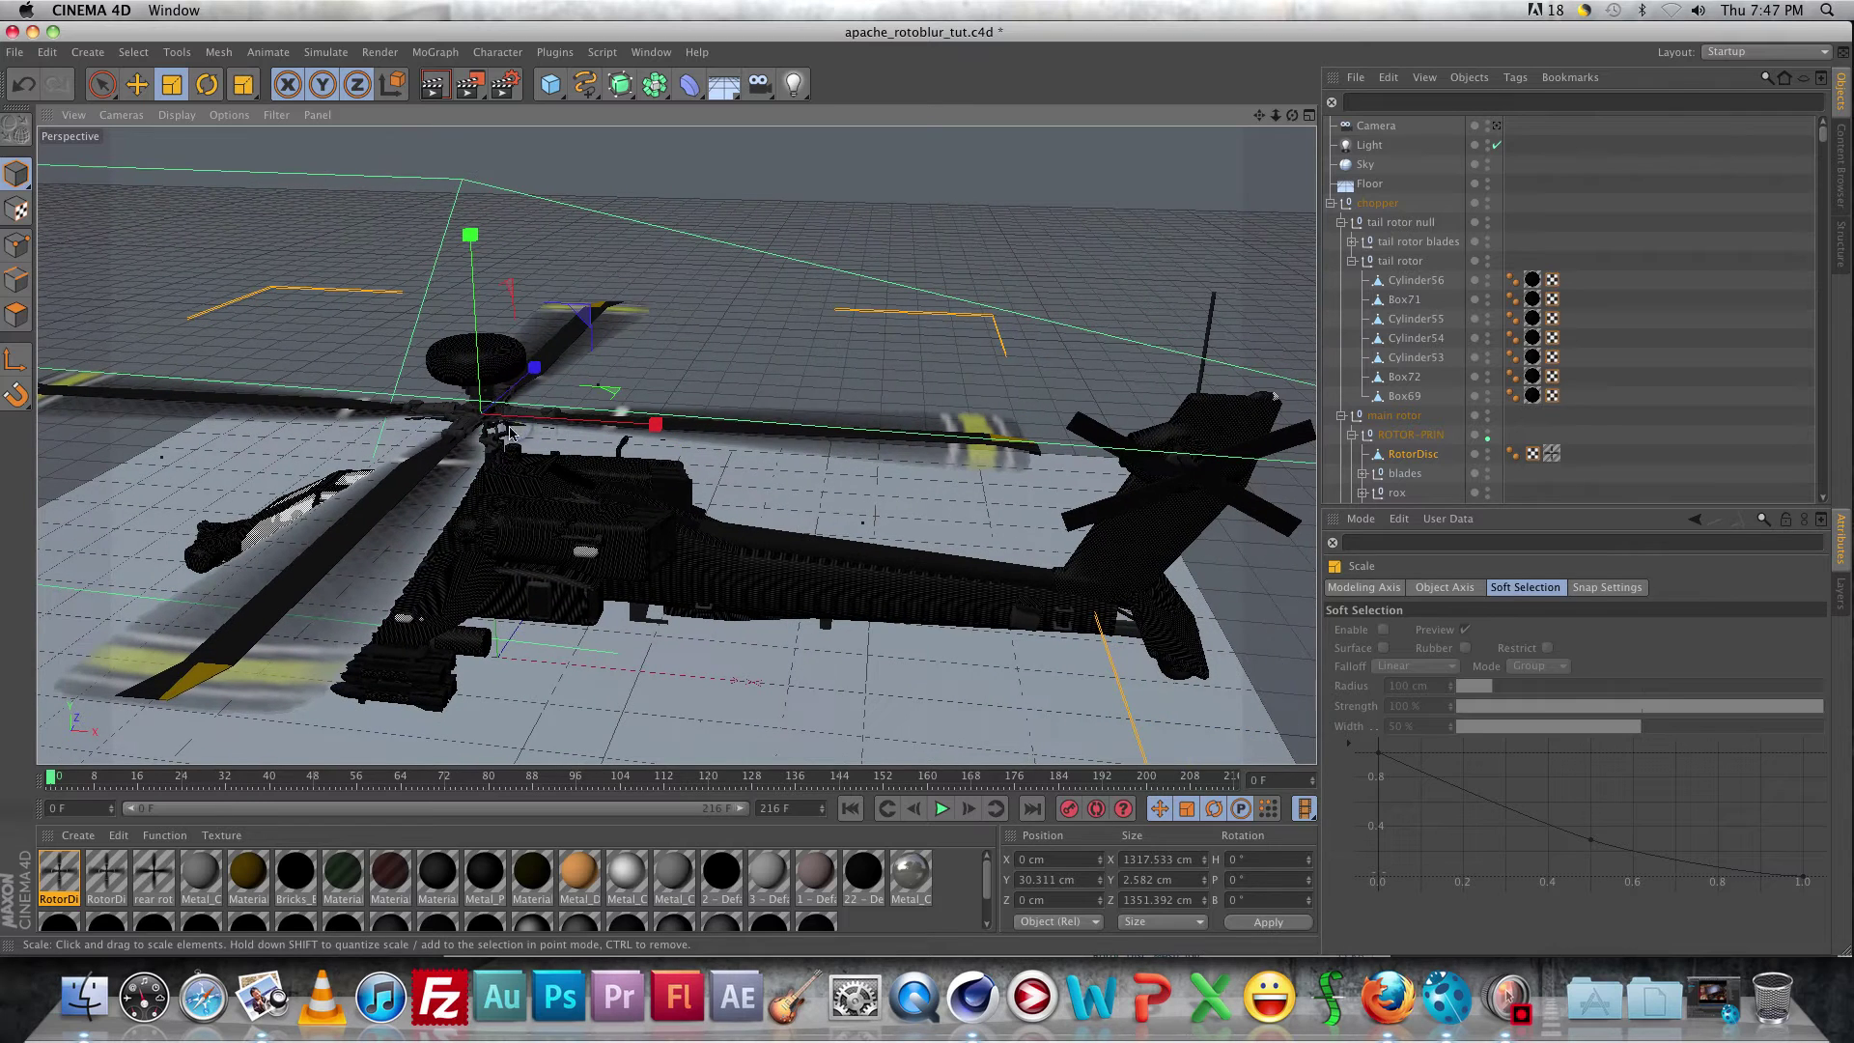
click(1406, 475)
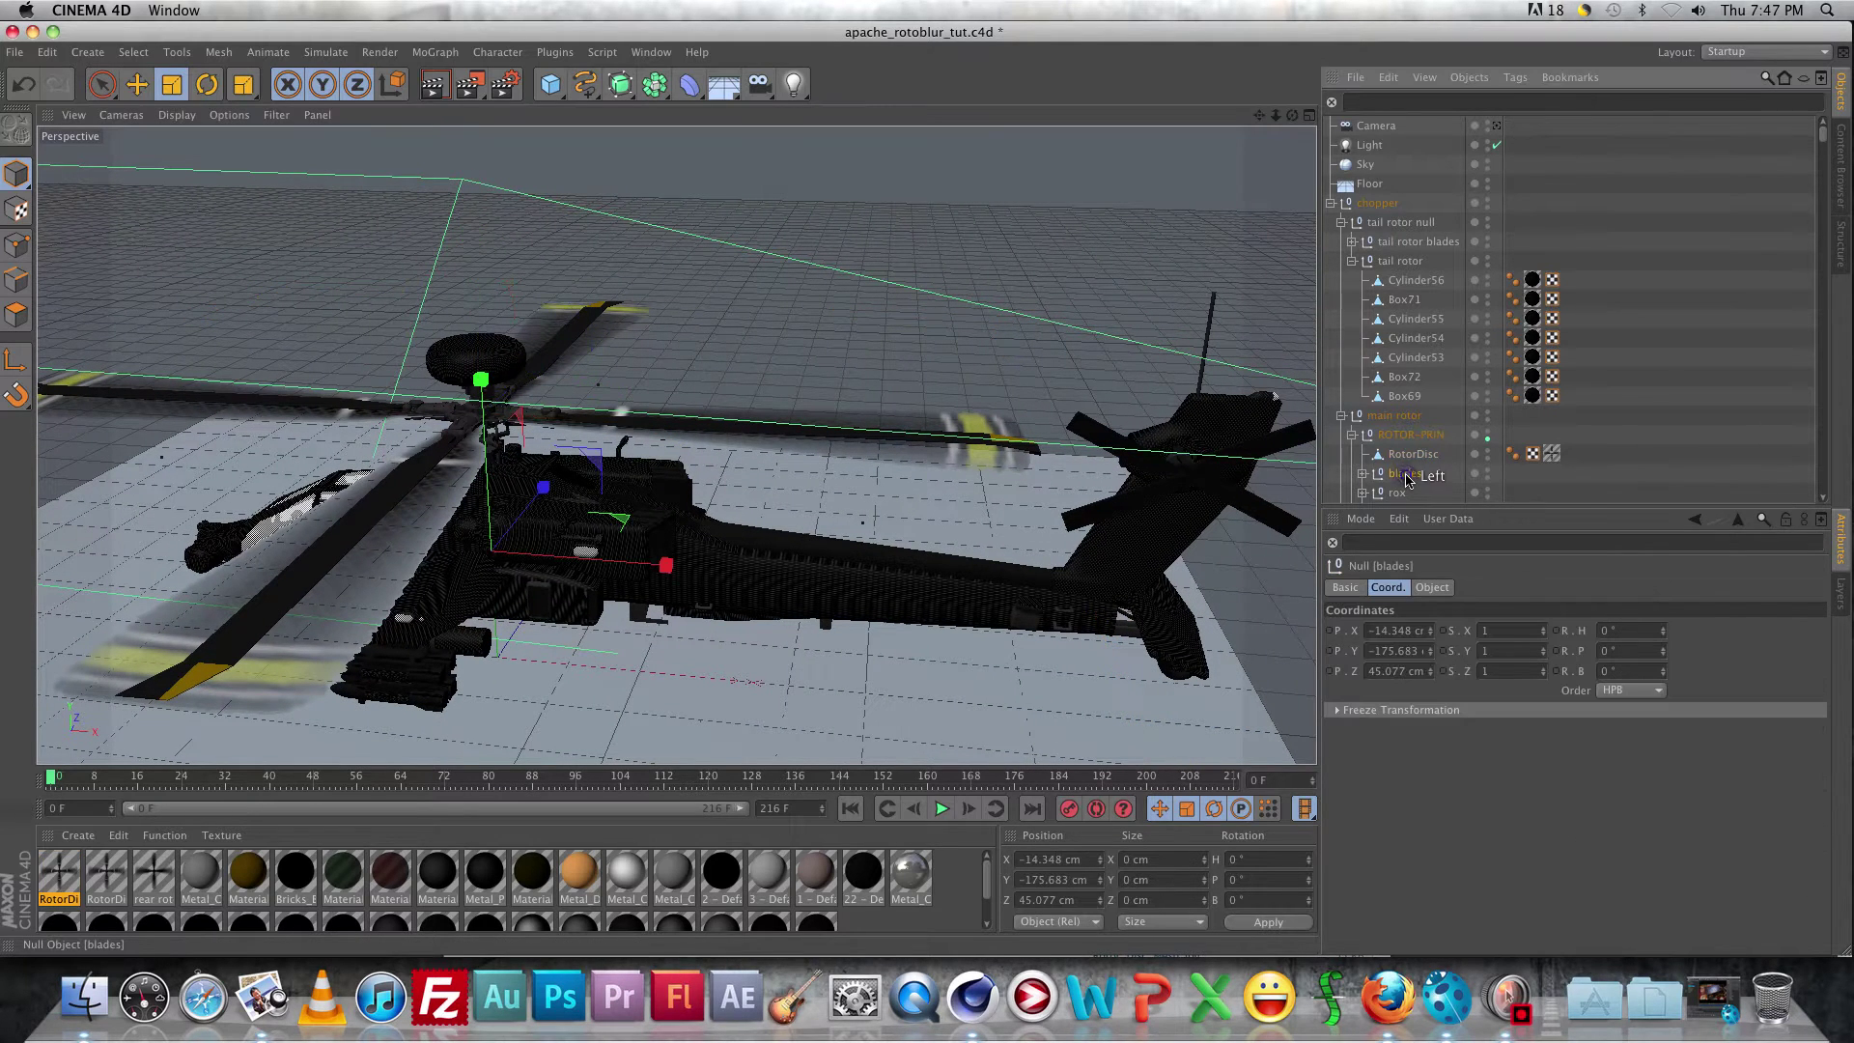
Turn off the main rotor blades' render visibility and test-render to see the blurred rotor disc.
click(1488, 474)
click(1488, 474)
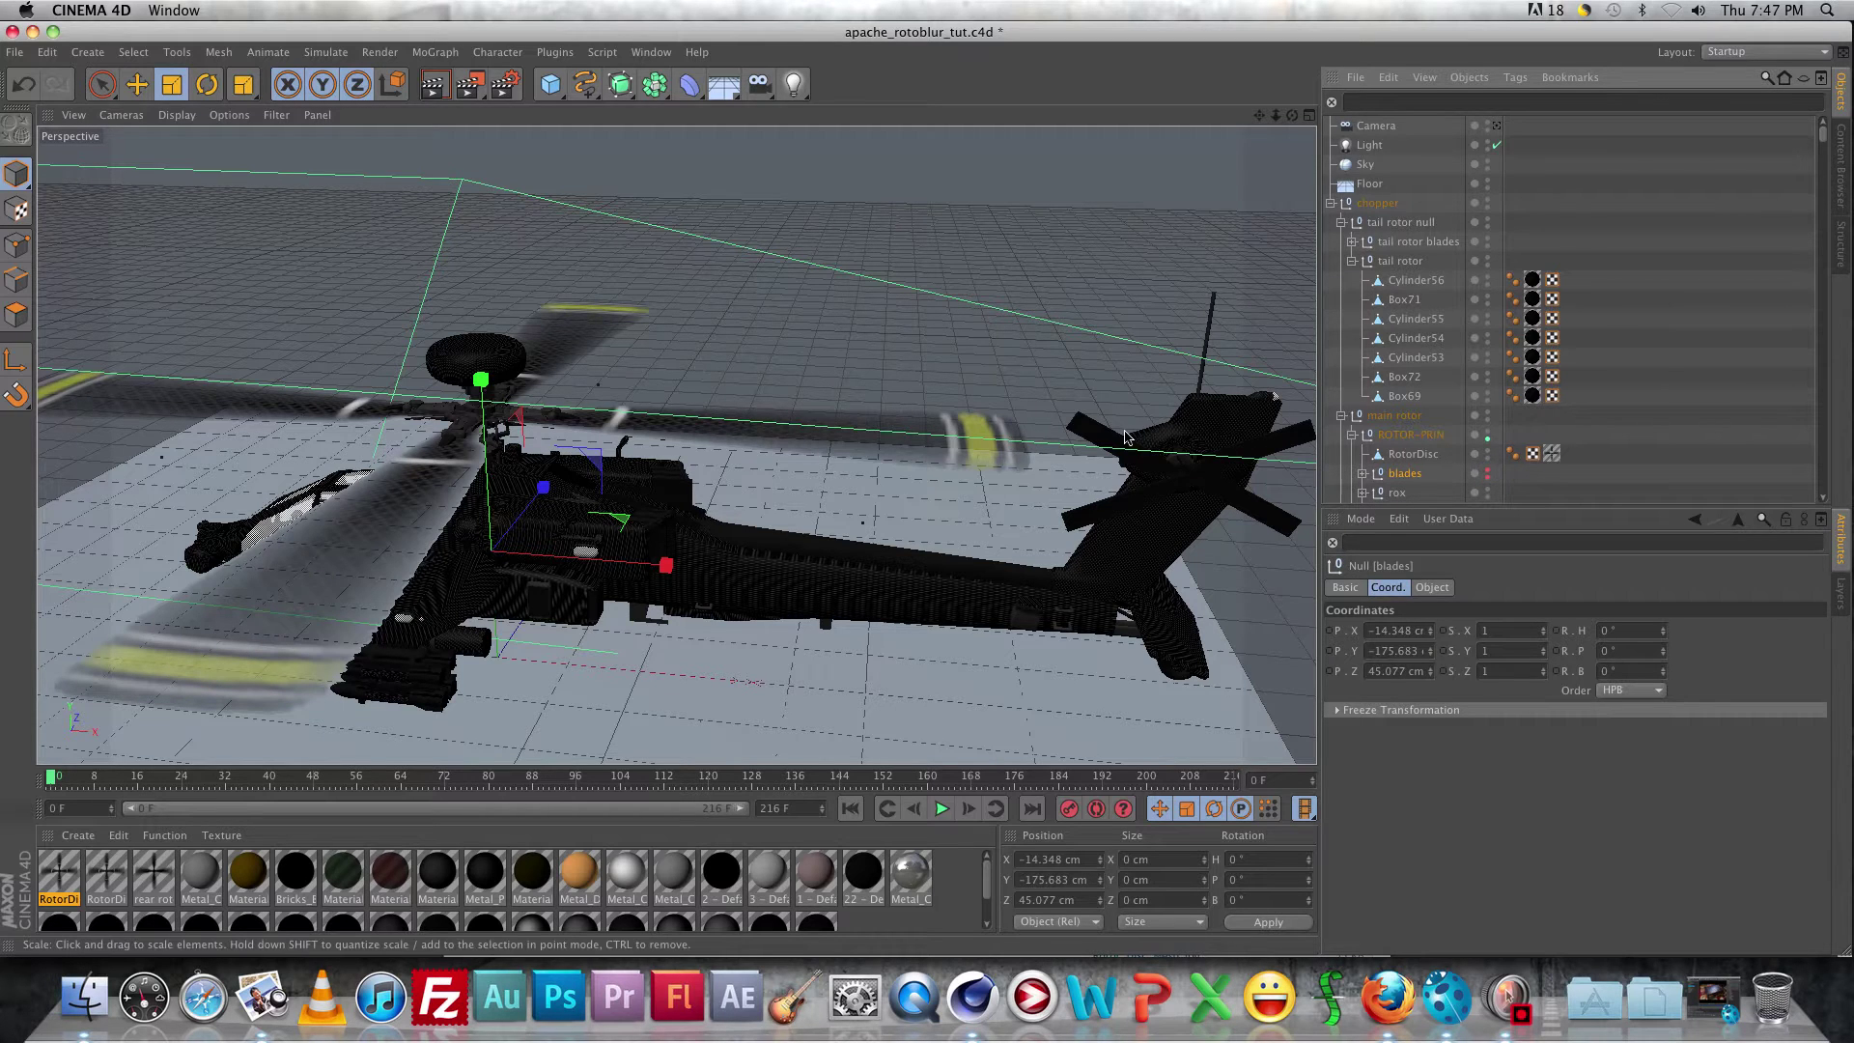
key(ctrl+r)
click(1162, 582)
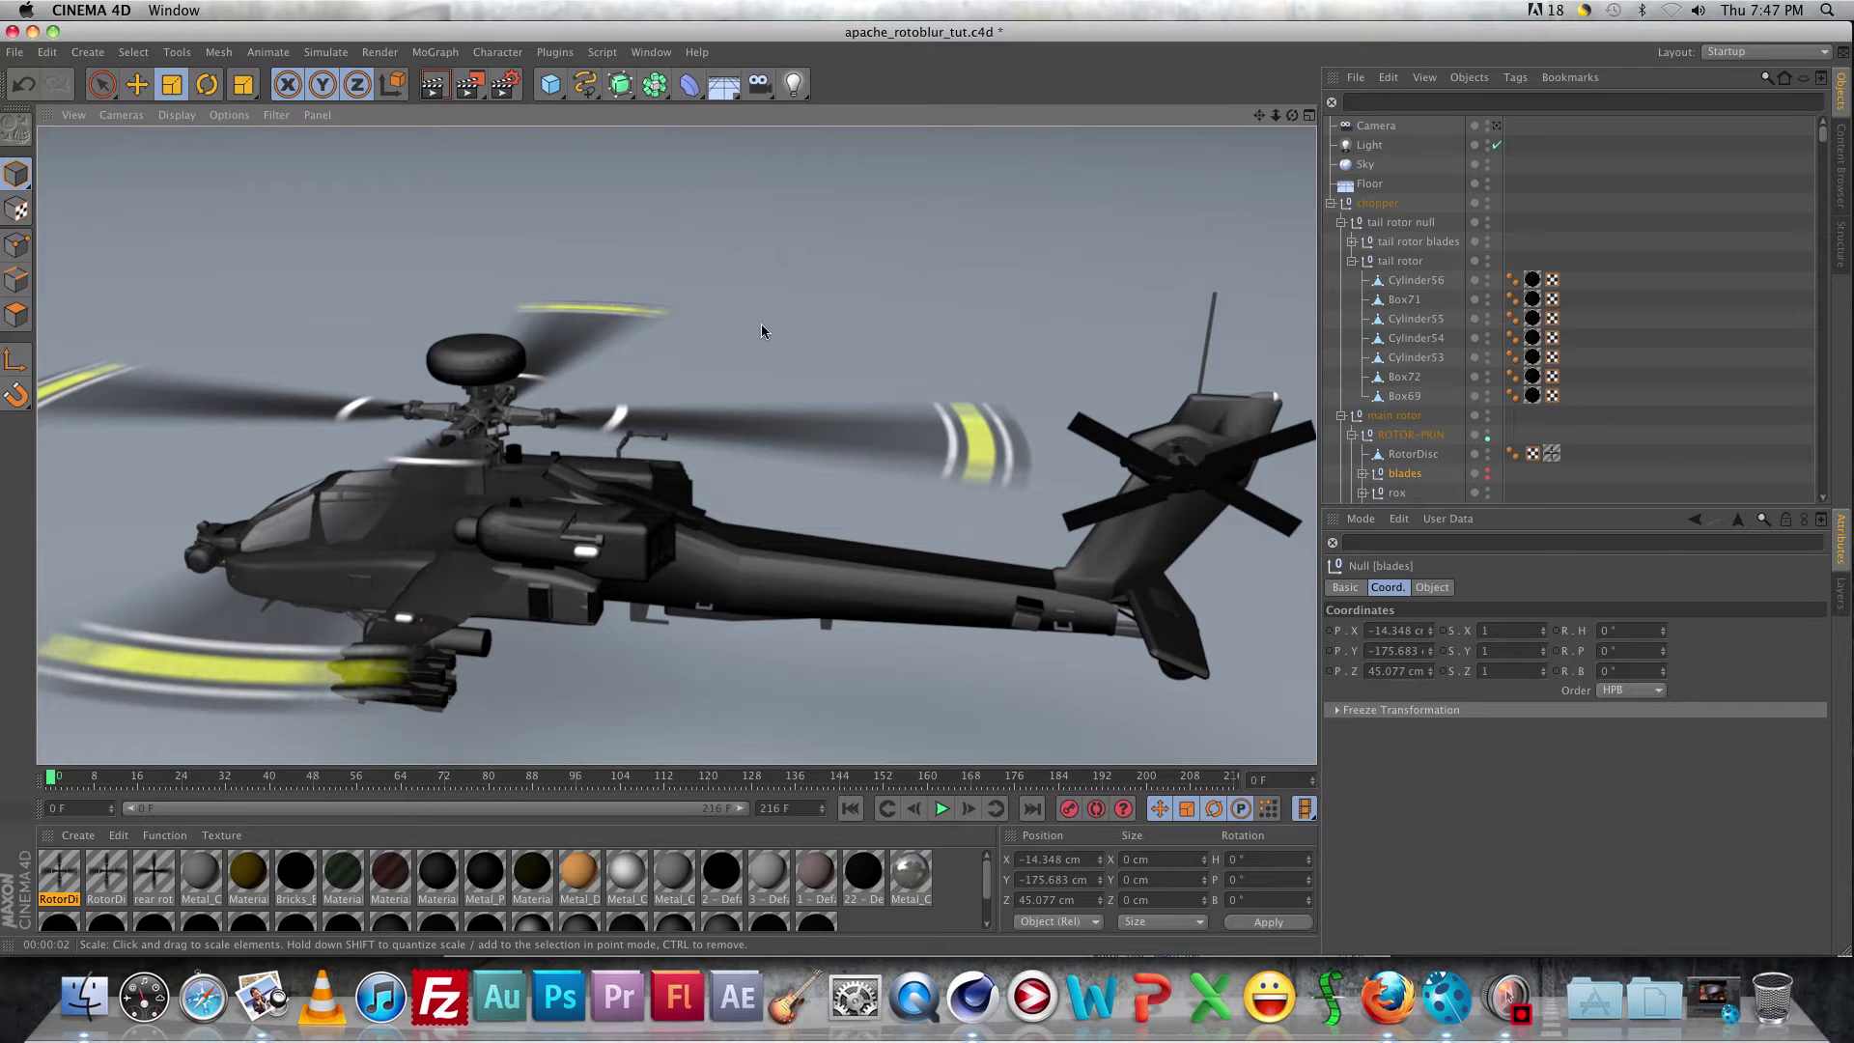
click(1487, 478)
click(480, 611)
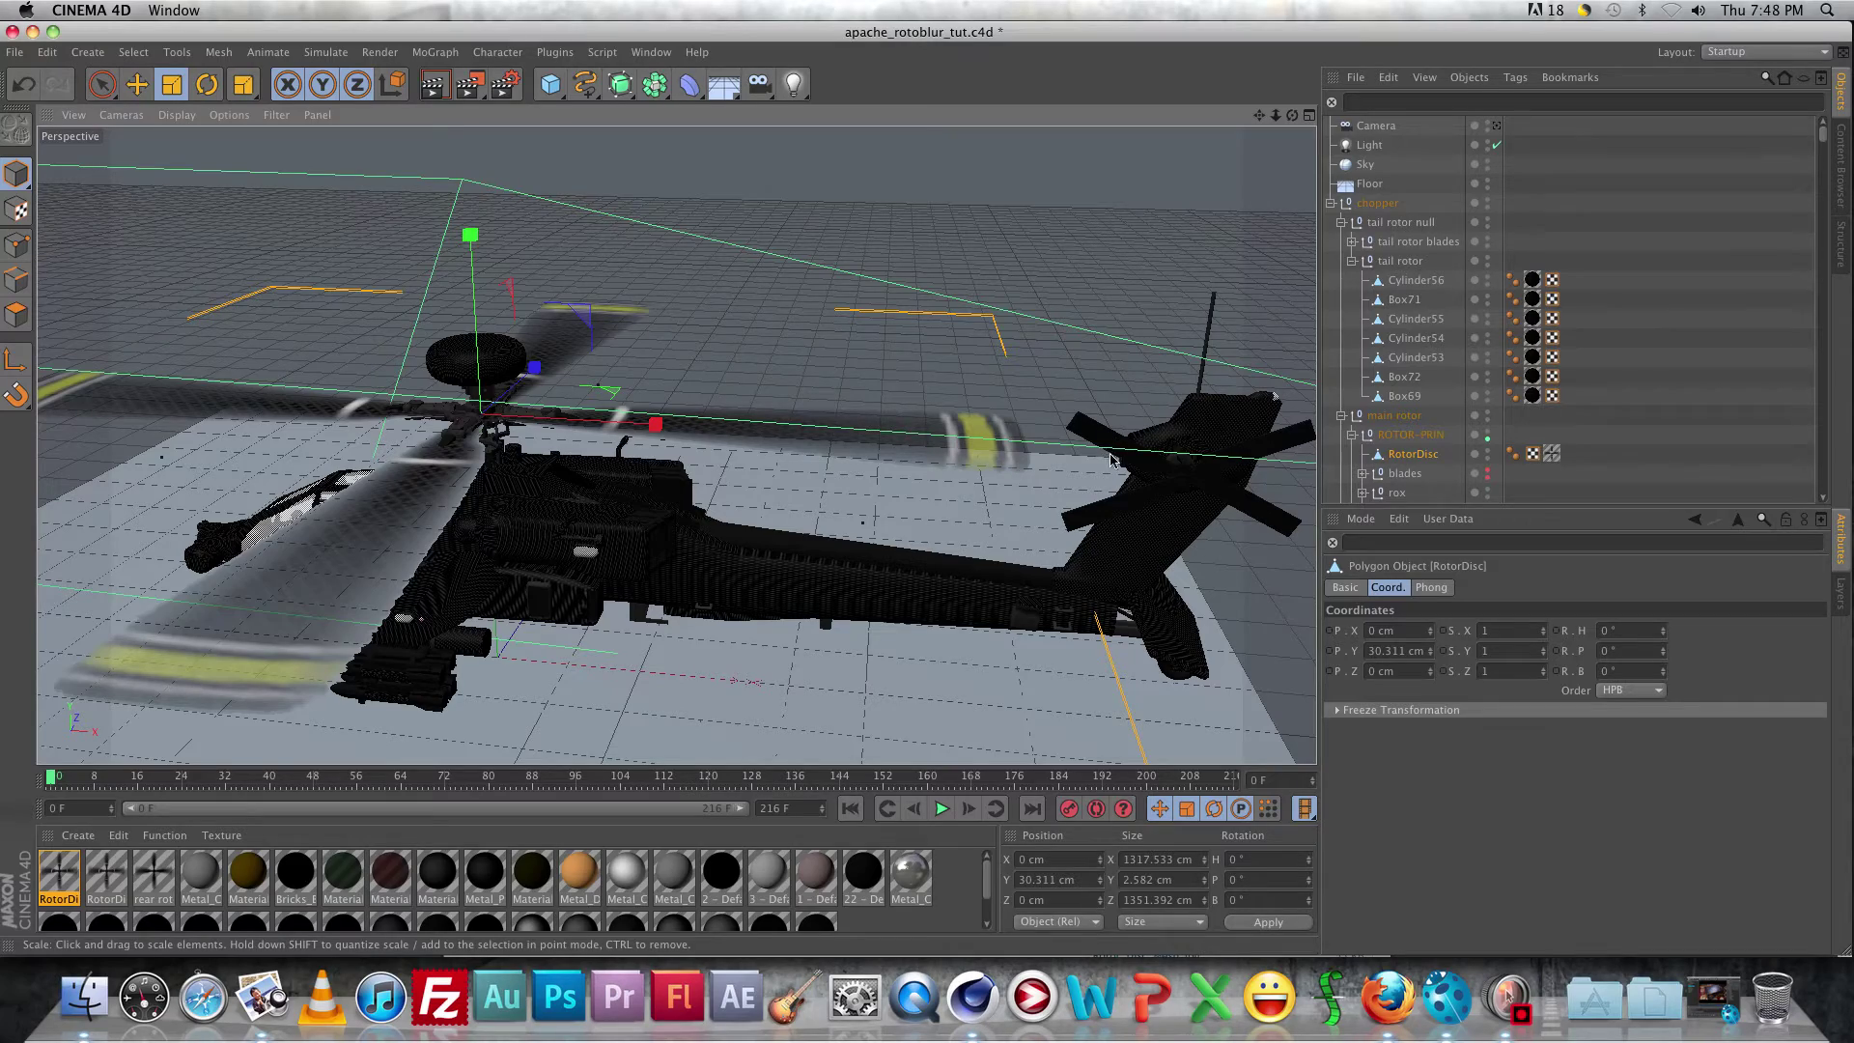
Duplicate RotorDisc with copy and paste and rename the copy 'rear roto disc'.
scroll(1193, 499, down, 10)
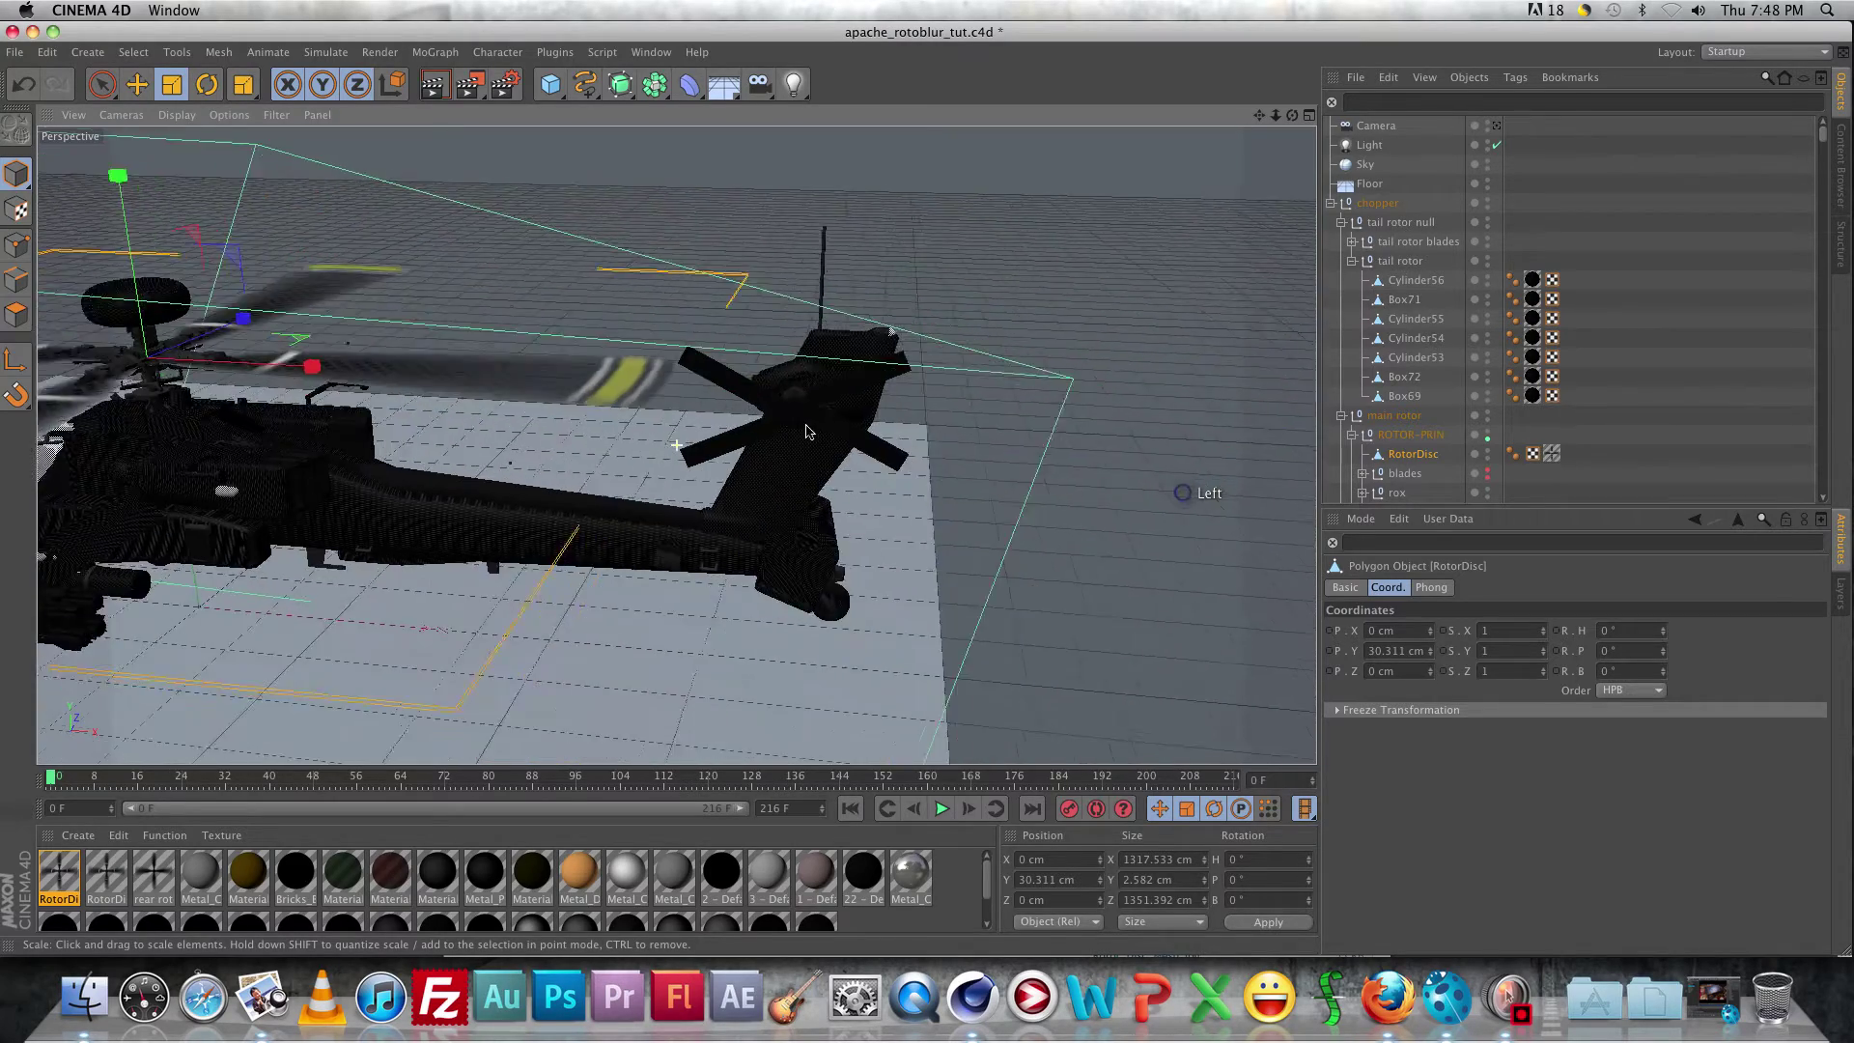
alt+drag(763, 431, 664, 354)
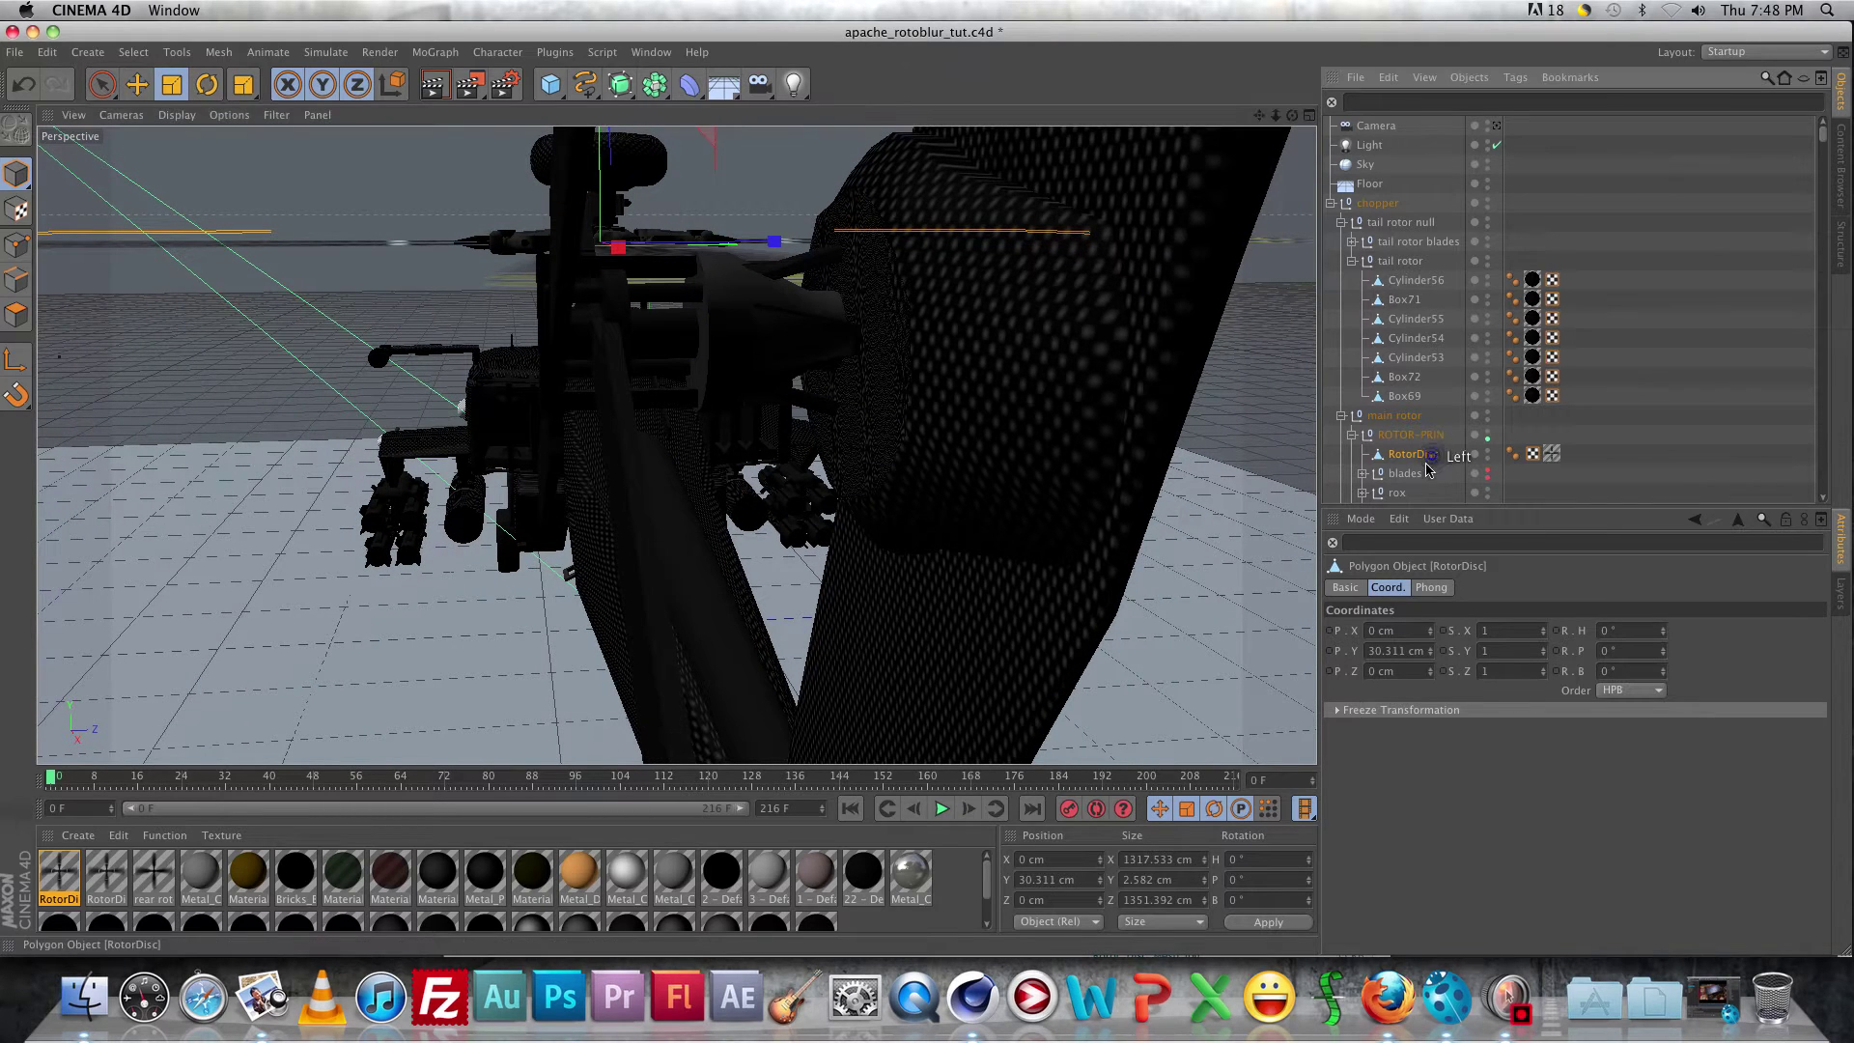
key(super+c)
key(super+v)
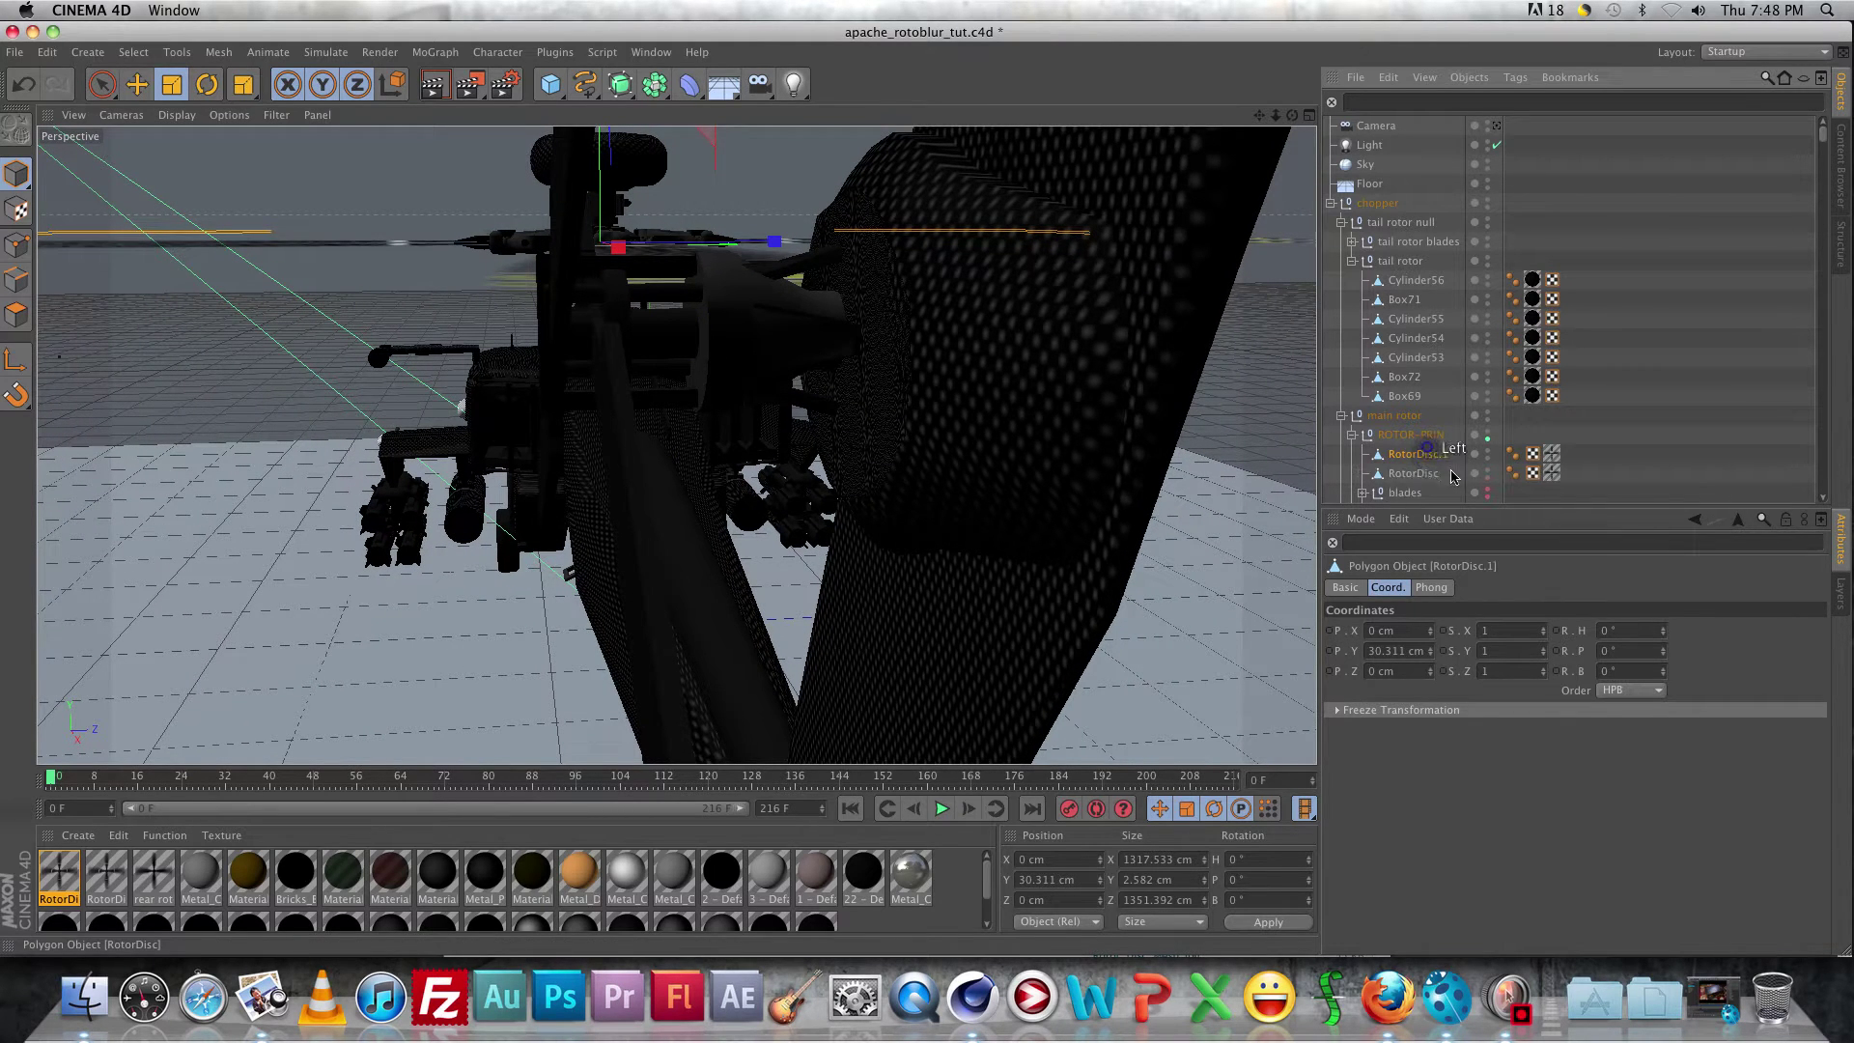
double_click(1432, 455)
key(Right)
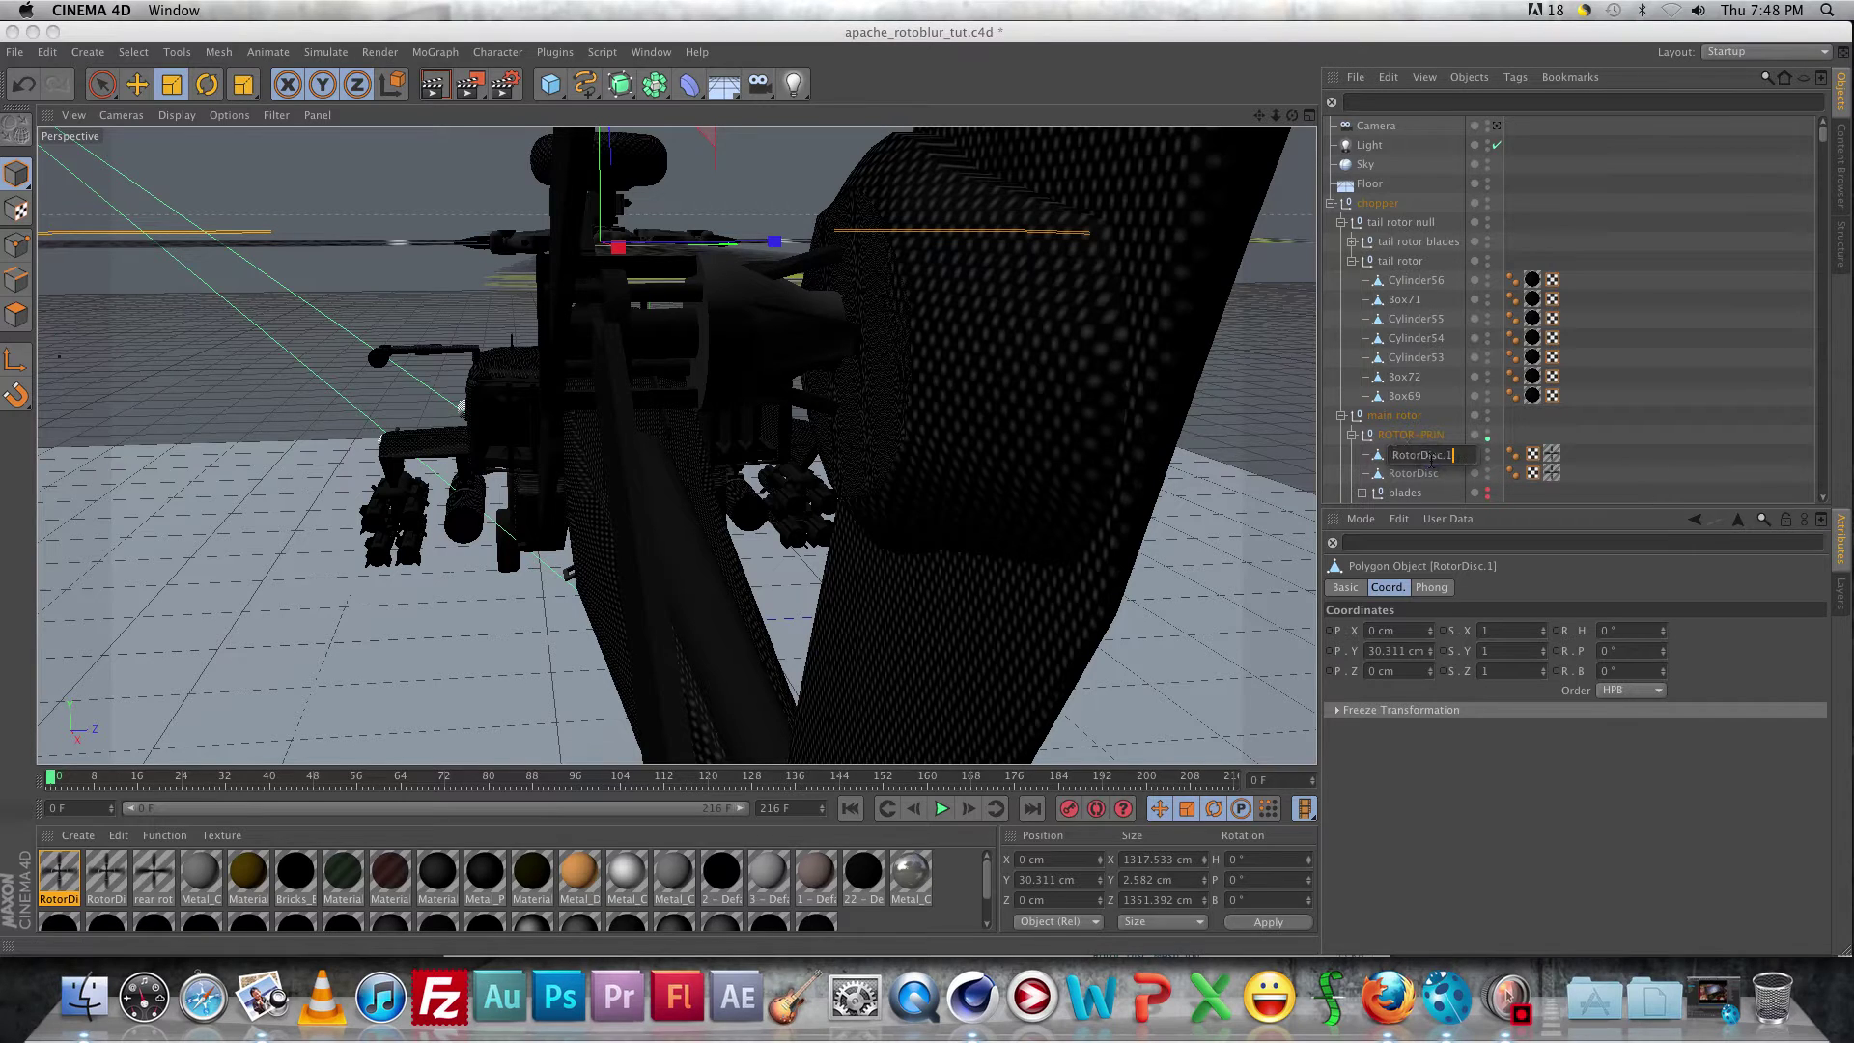
double_click(1463, 460)
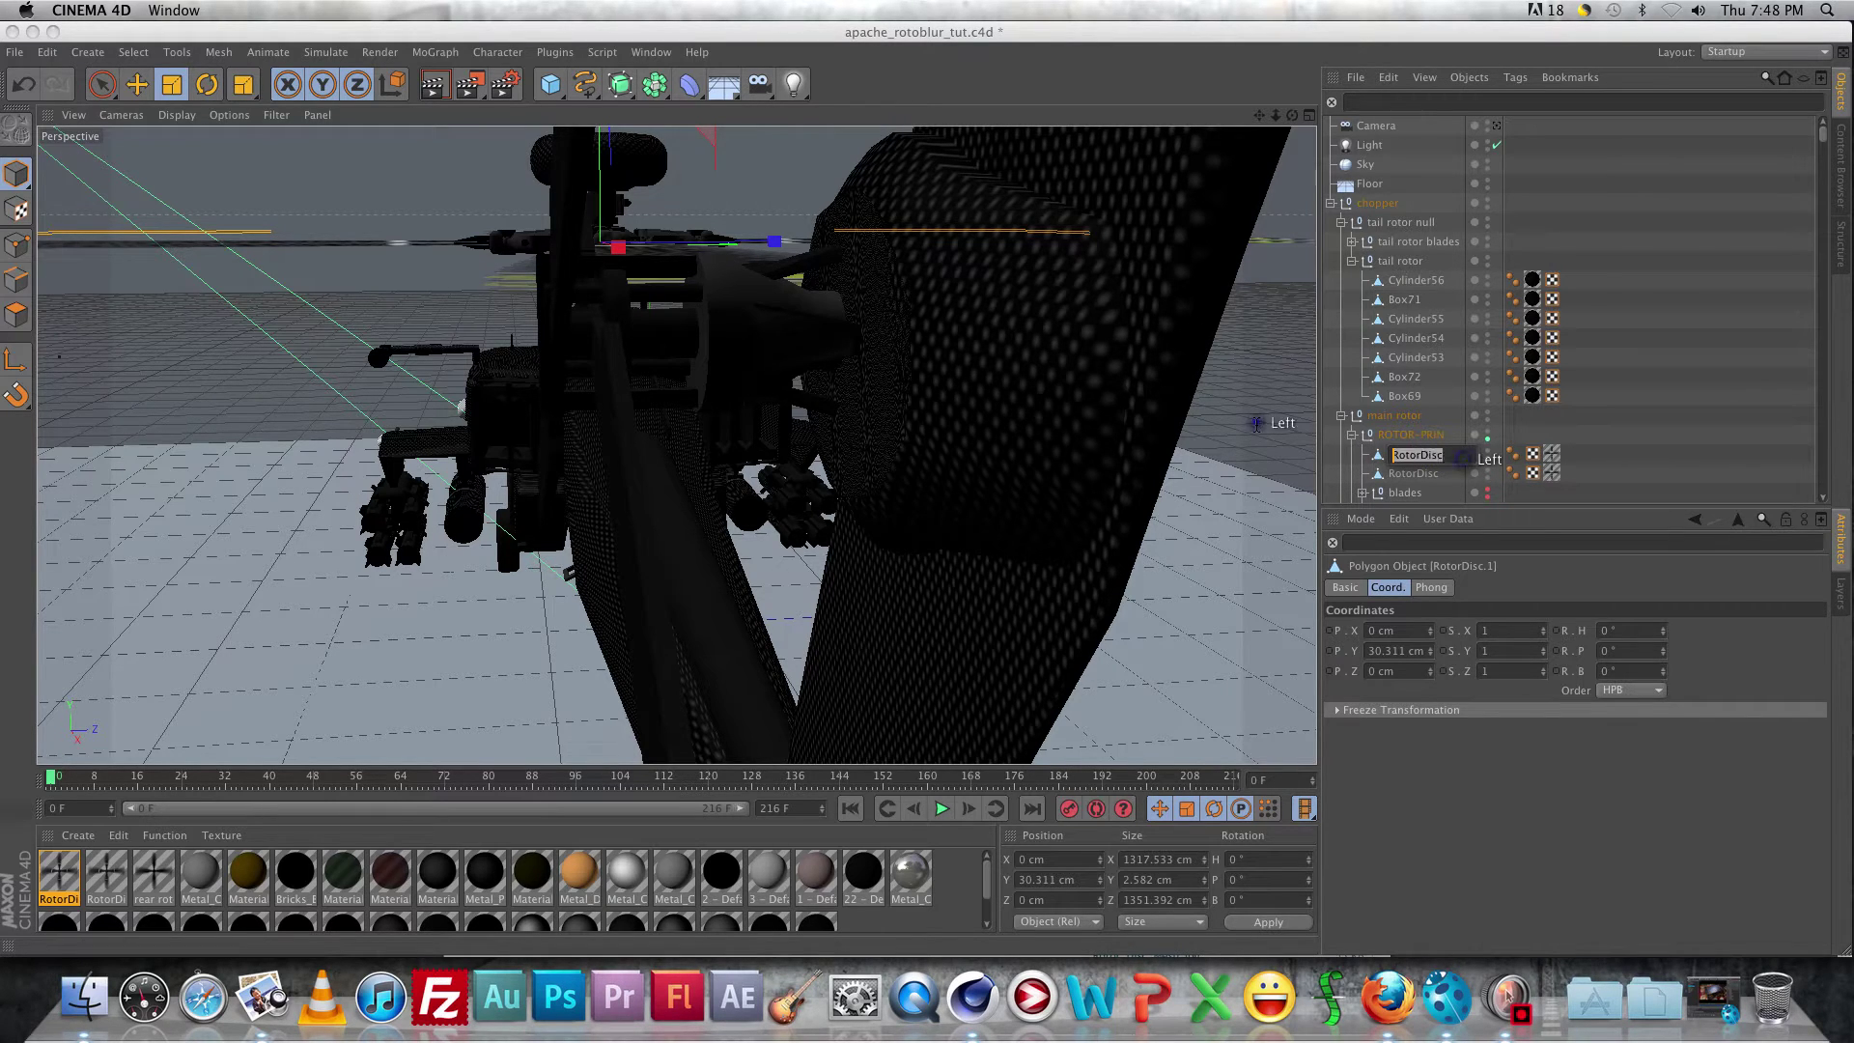
text(rear r)
key(Return)
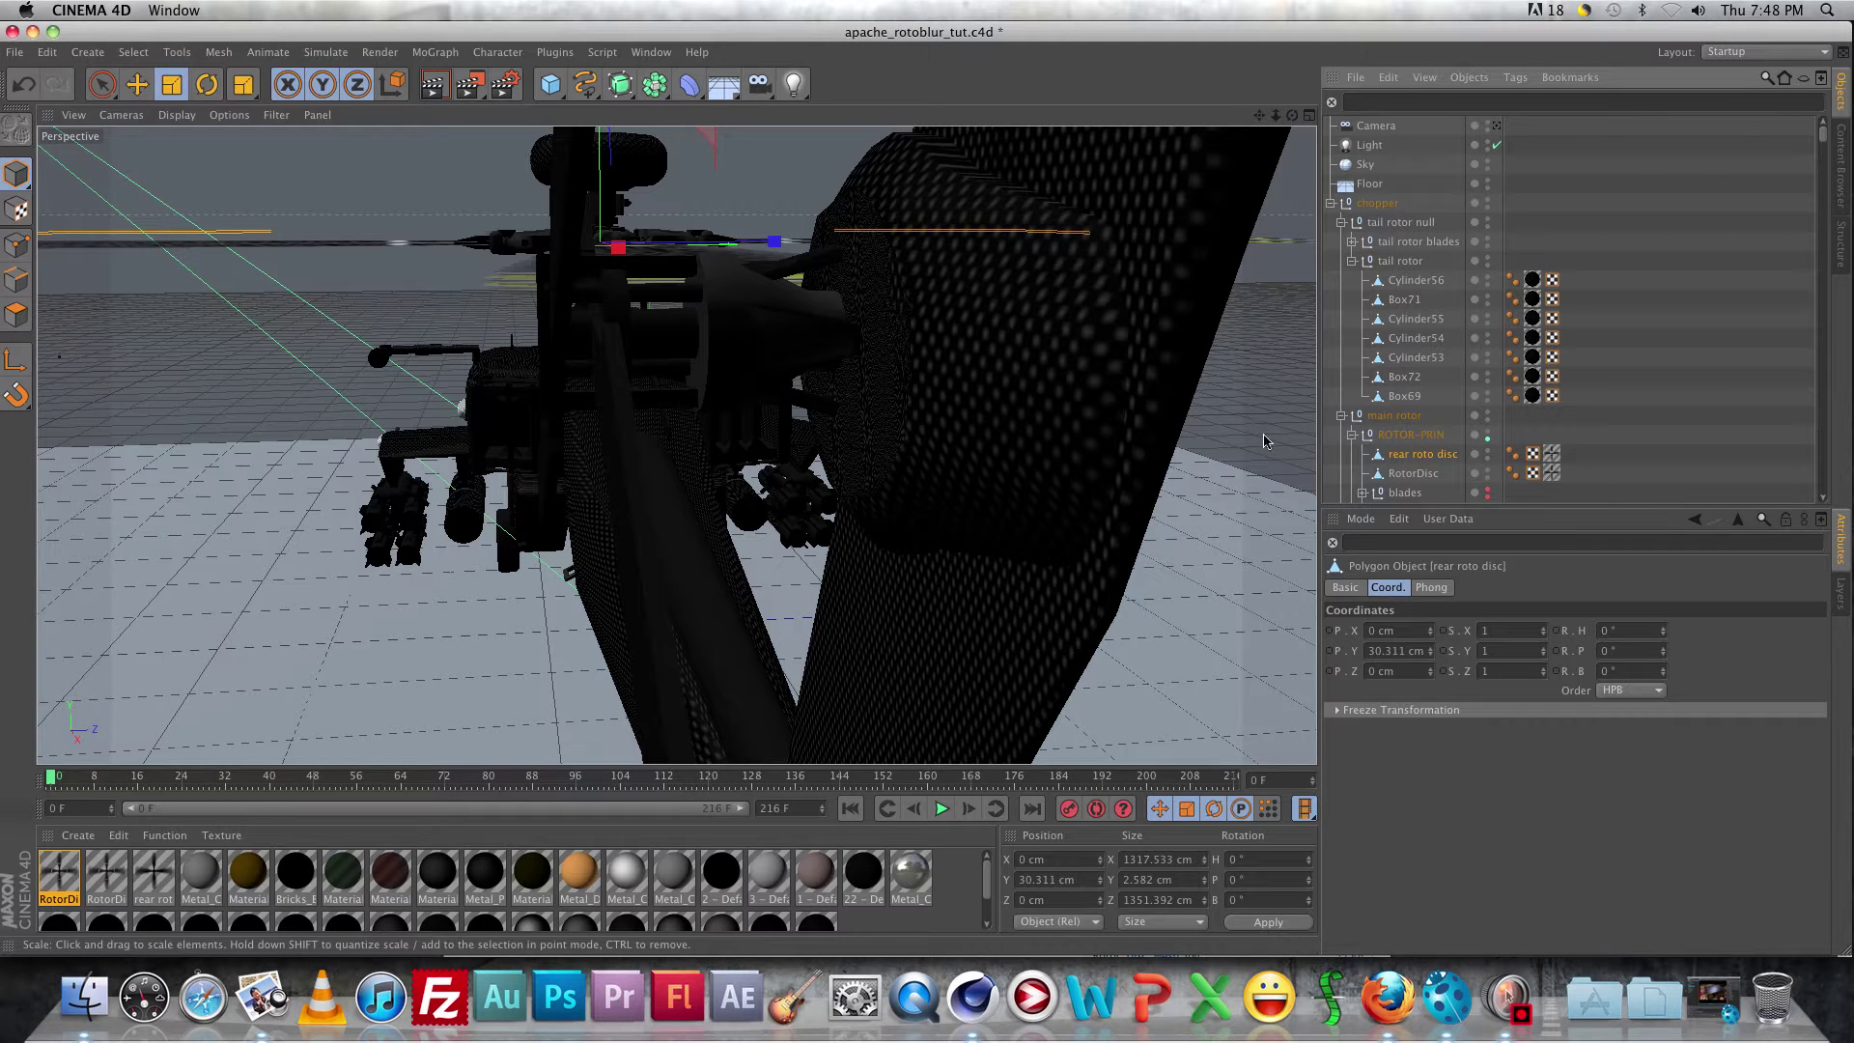
click(662, 335)
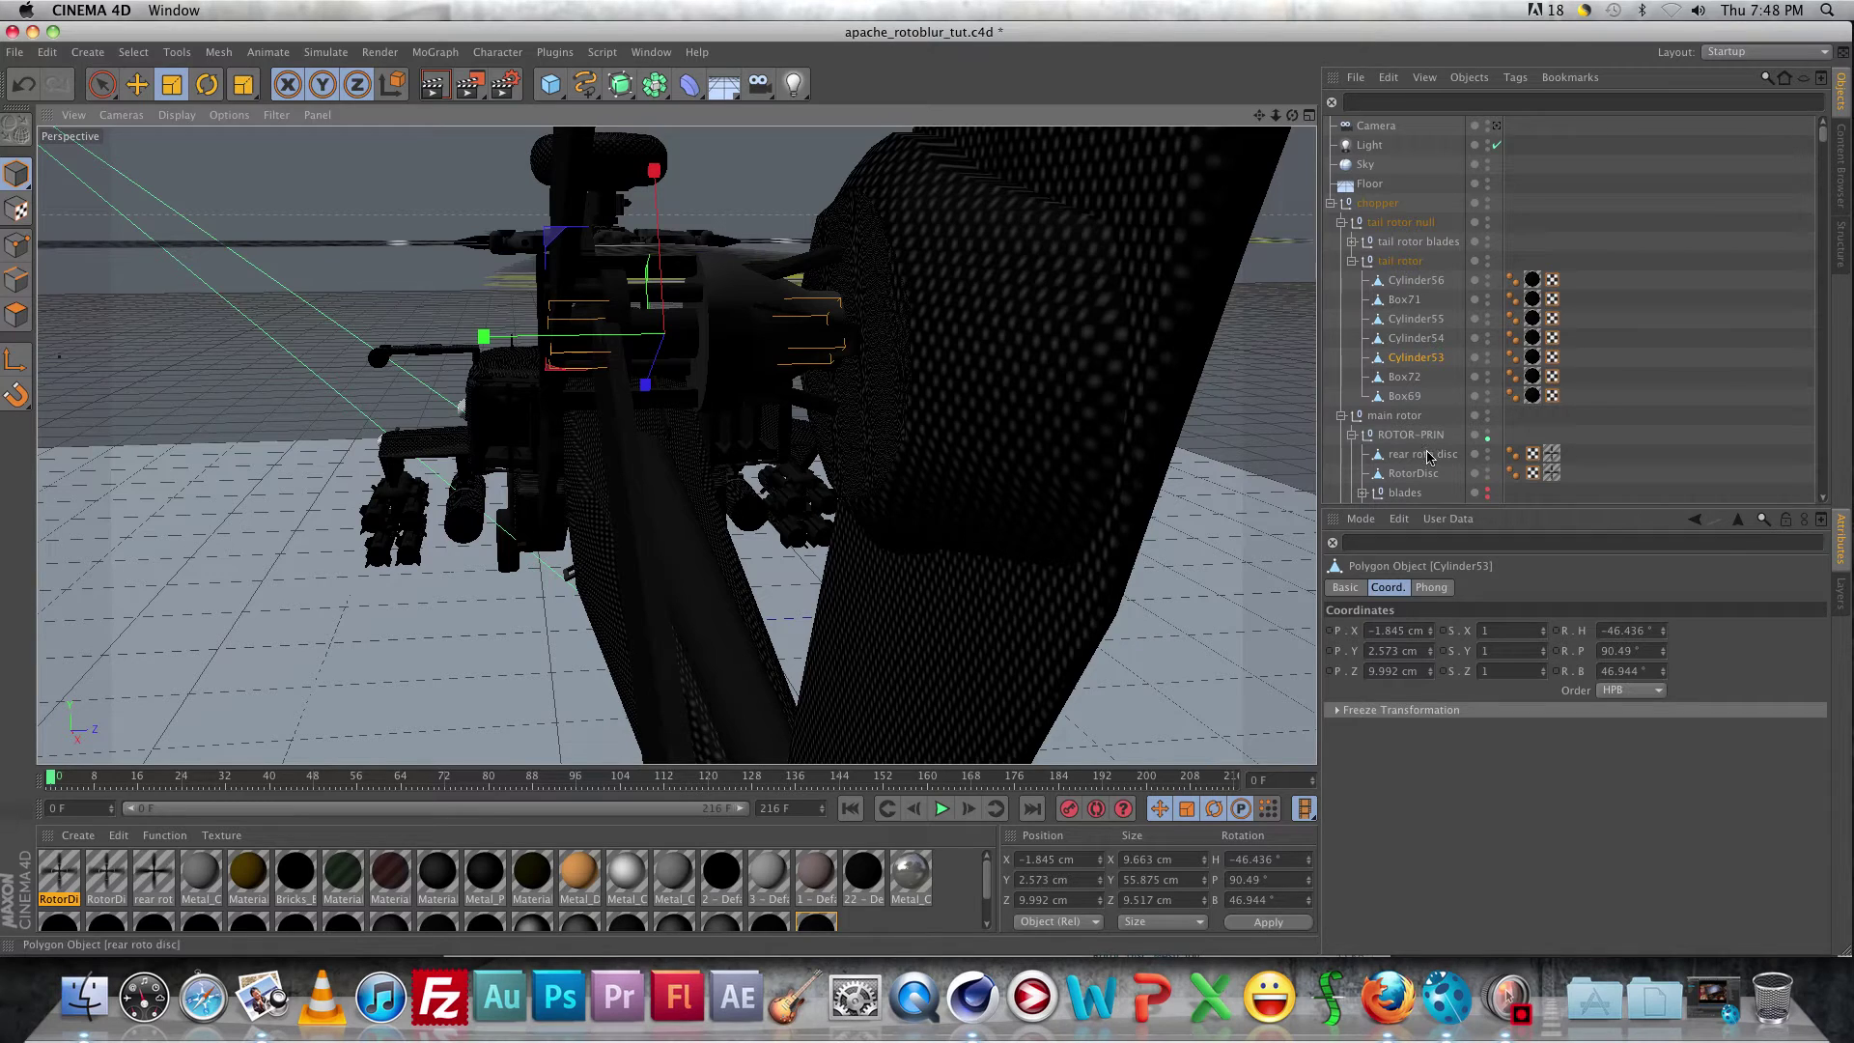
Parent rear roto disc under Cylinder53 and centre it on the tail rotor hub.
drag(1429, 454, 1427, 367)
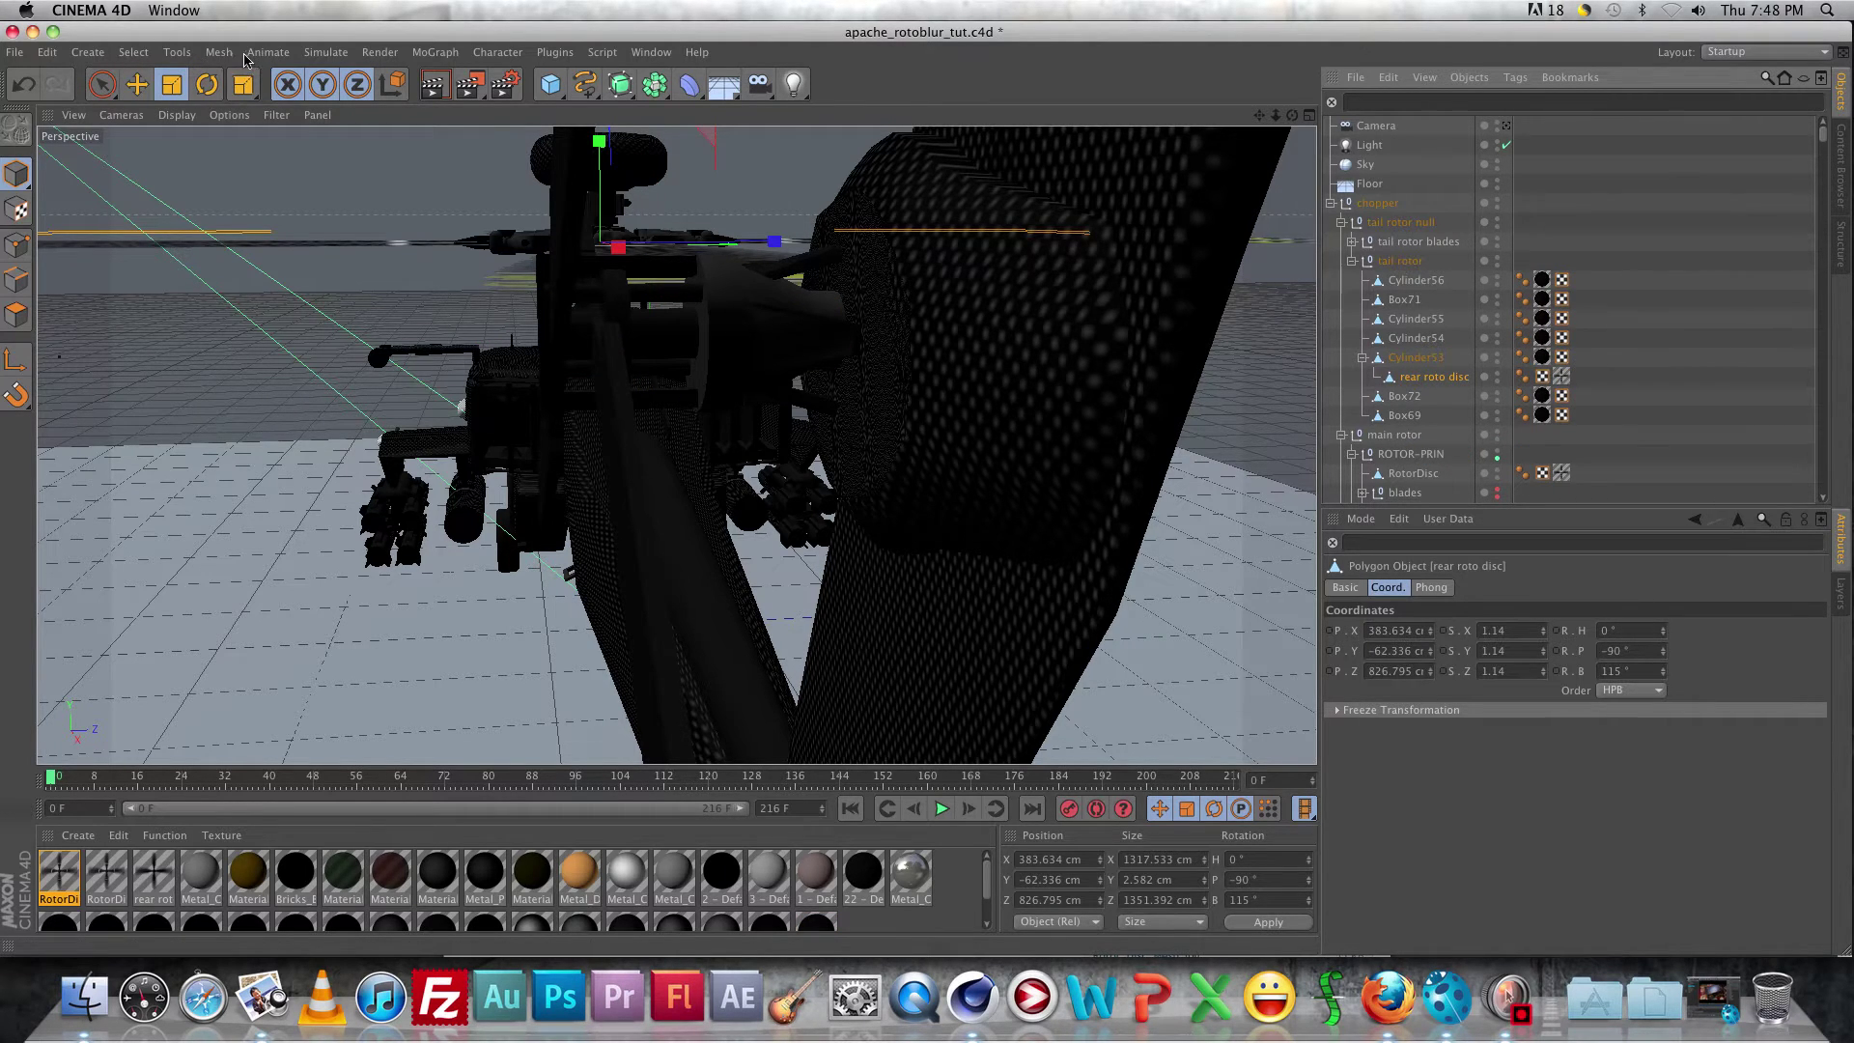
click(220, 52)
mouse_move(253, 236)
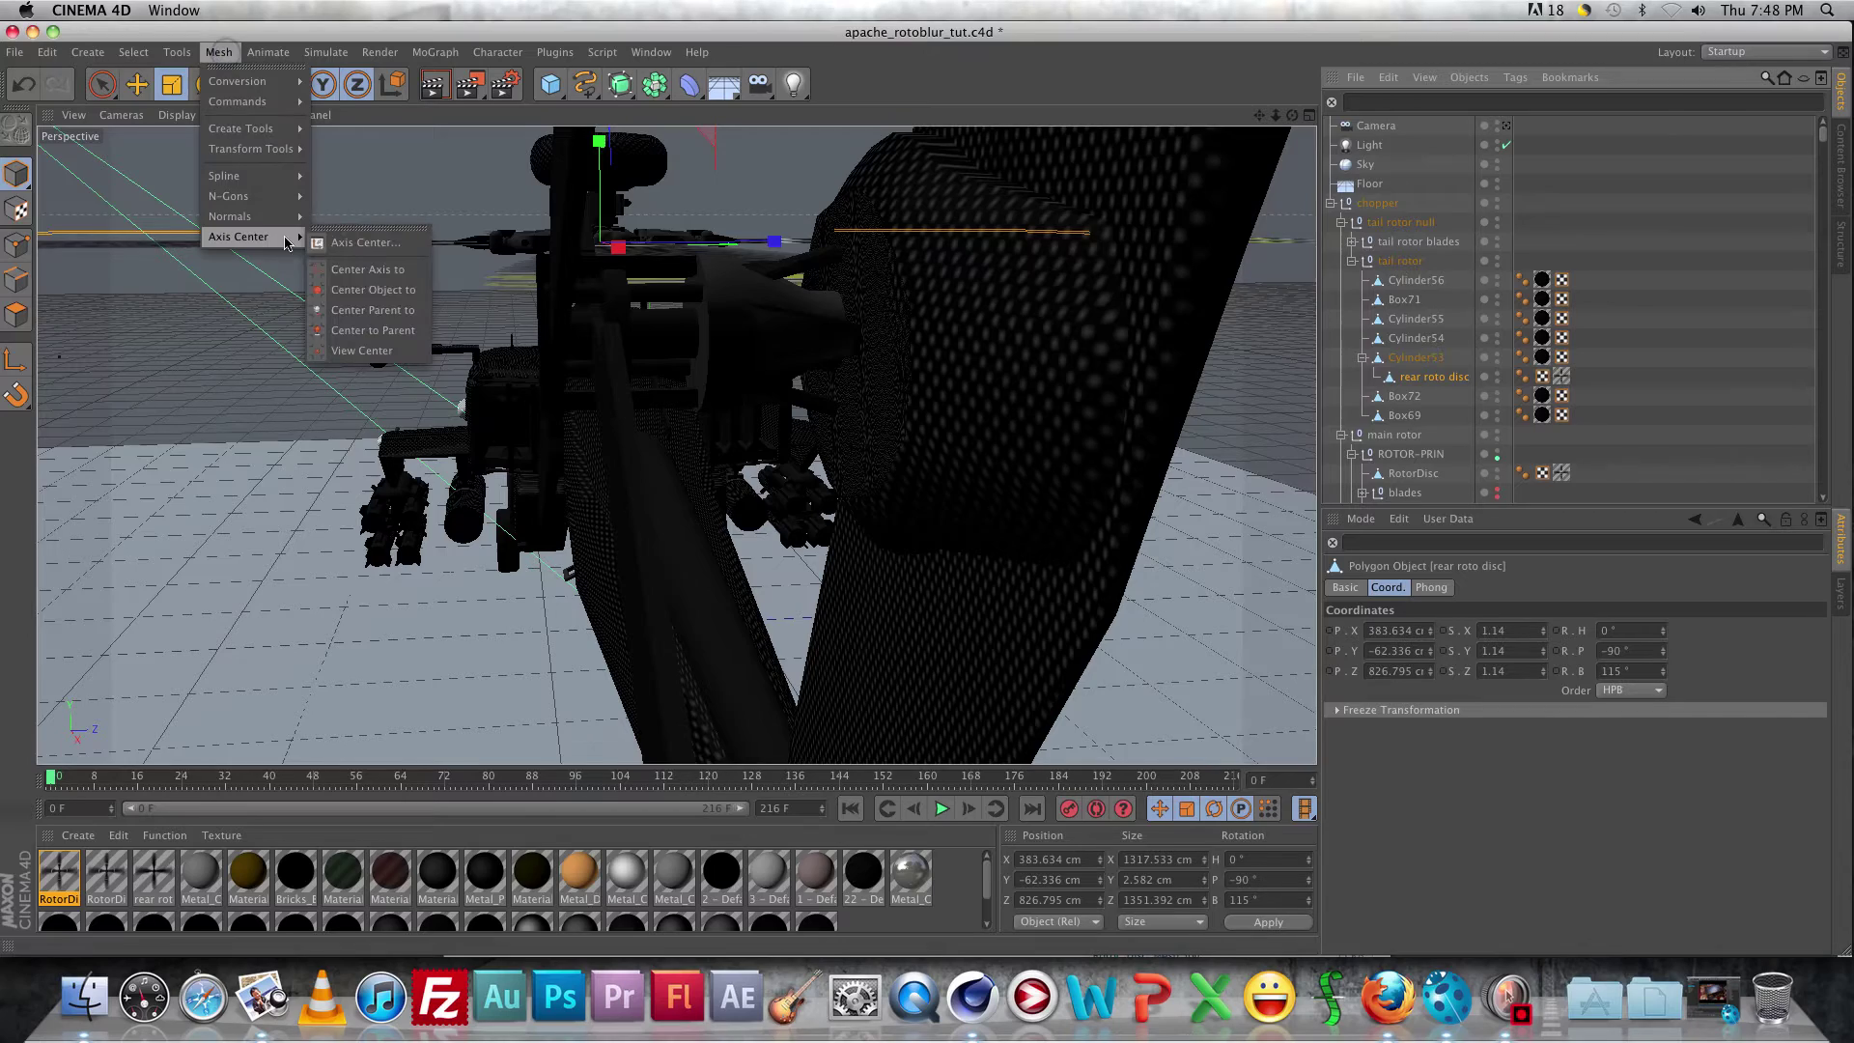
click(410, 331)
alt+drag(840, 480, 674, 503)
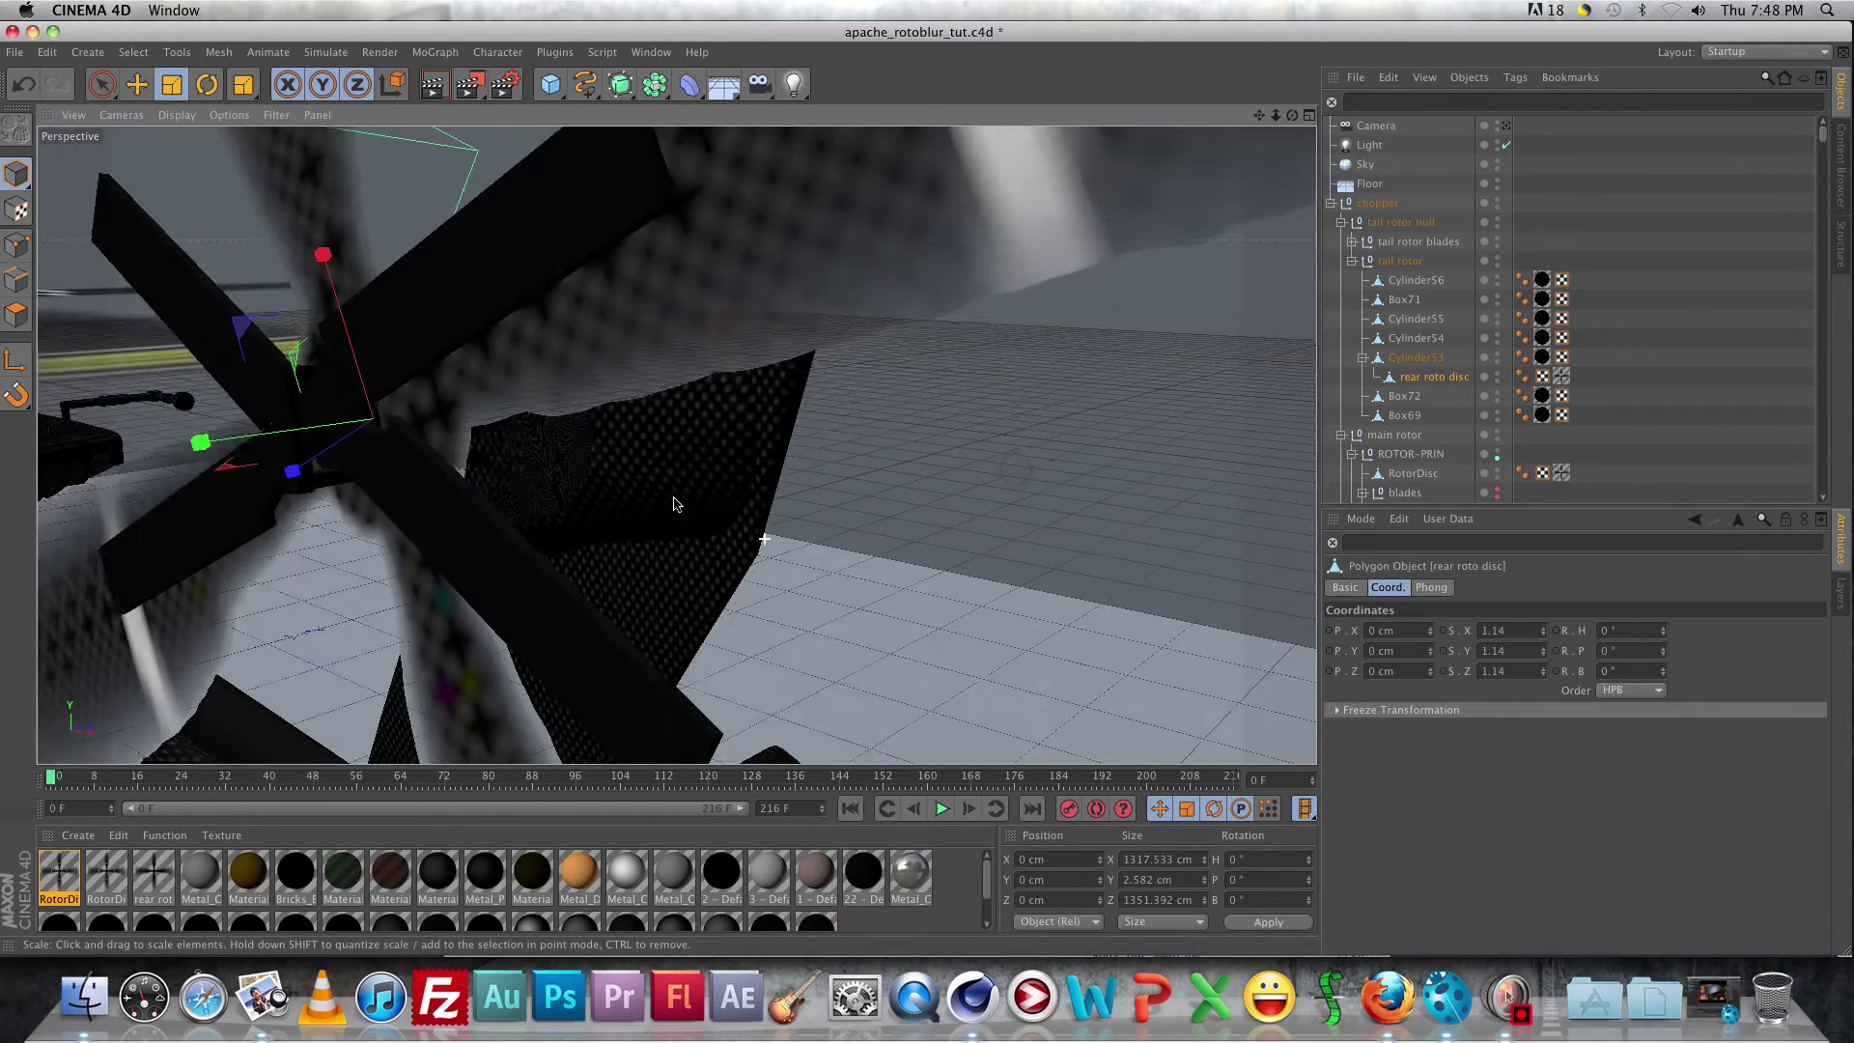
alt+right_drag(674, 503, 463, 282)
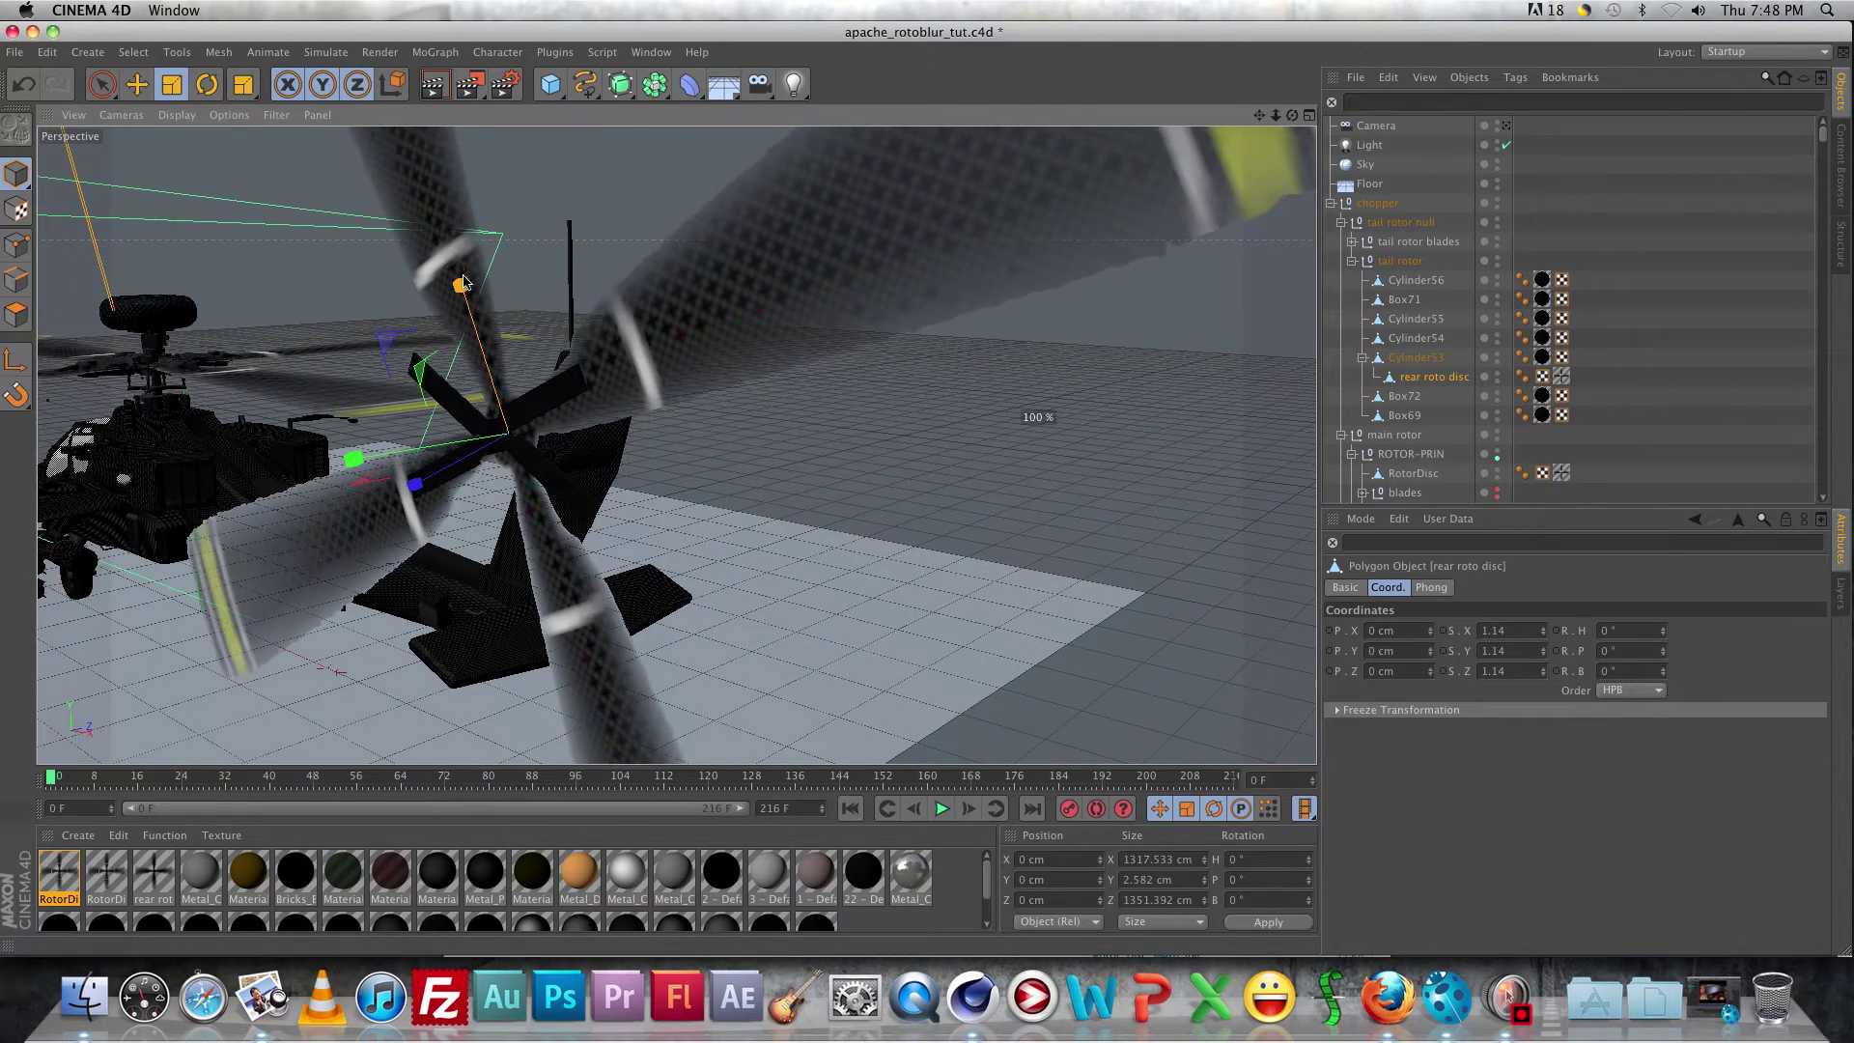
Shrink rear roto disc to about 206.7 × 279.4 cm to match the tail blades.
drag(460, 285, 504, 469)
alt+drag(504, 470, 826, 495)
scroll(826, 495, up, 5)
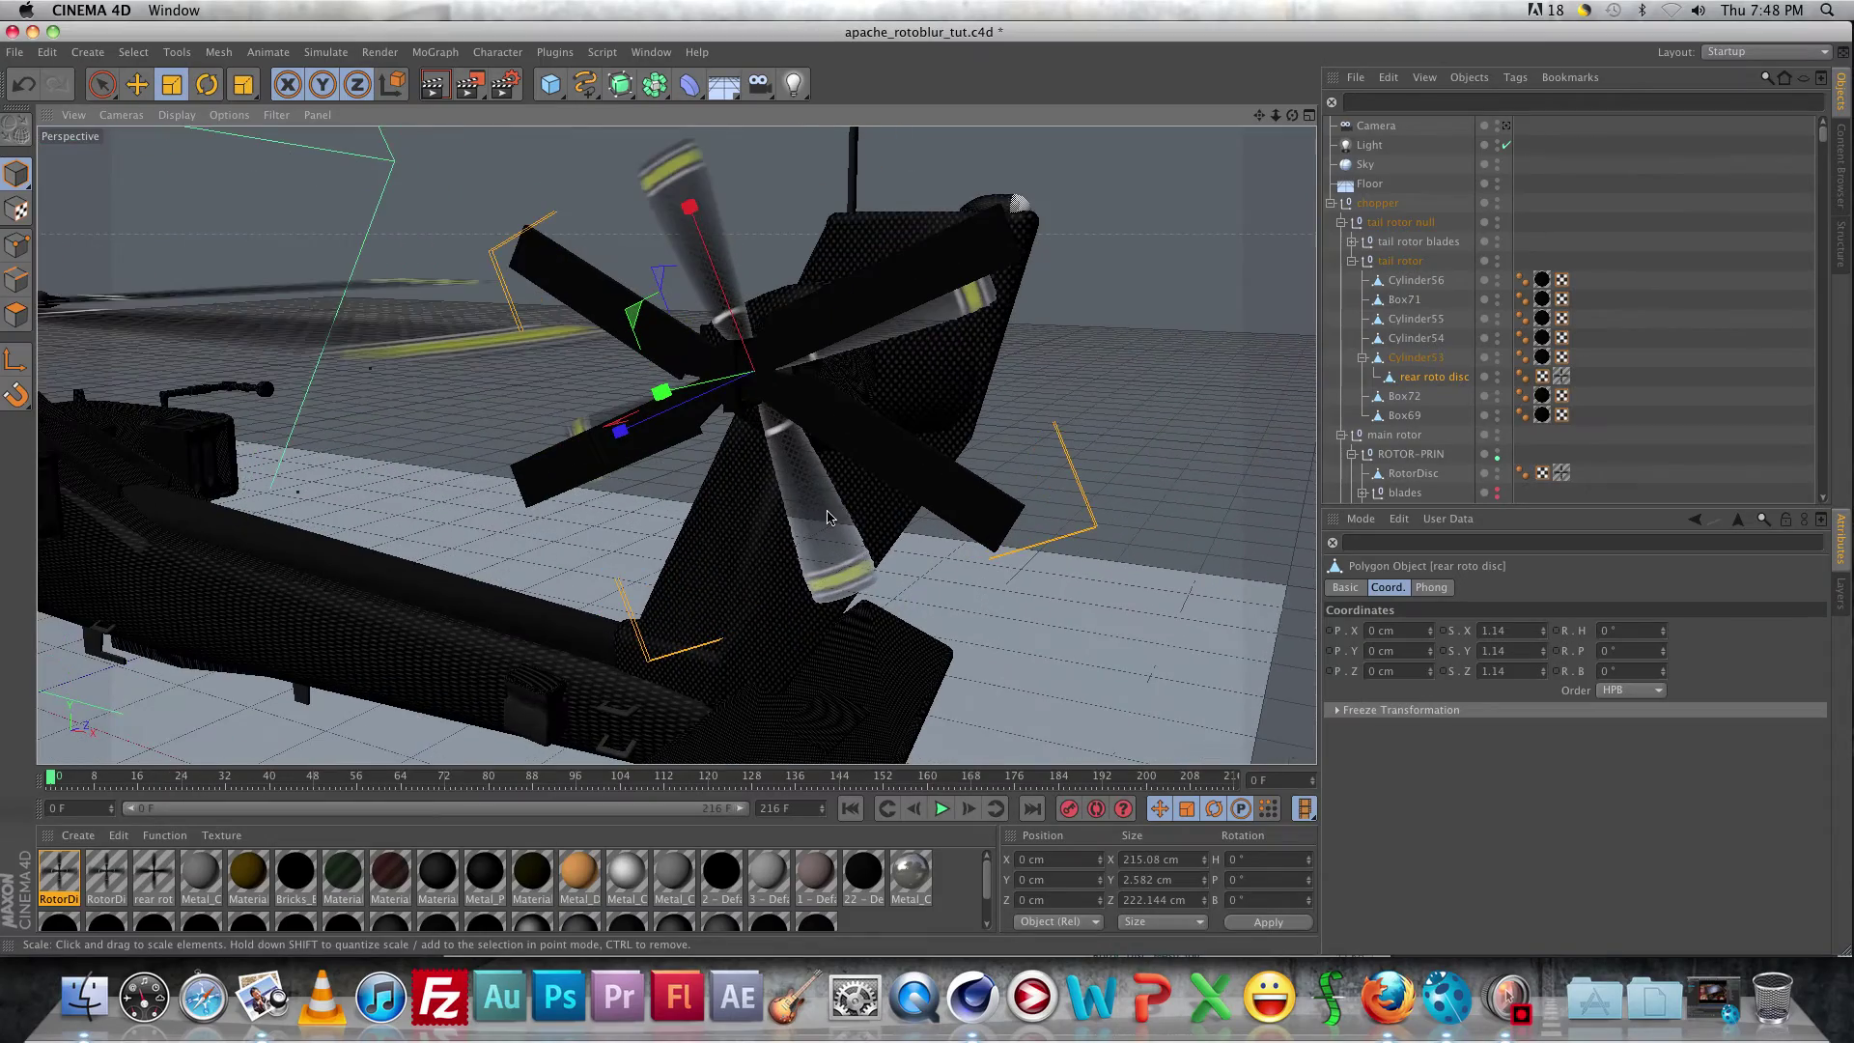
alt+drag(887, 528, 1068, 538)
drag(576, 474, 544, 504)
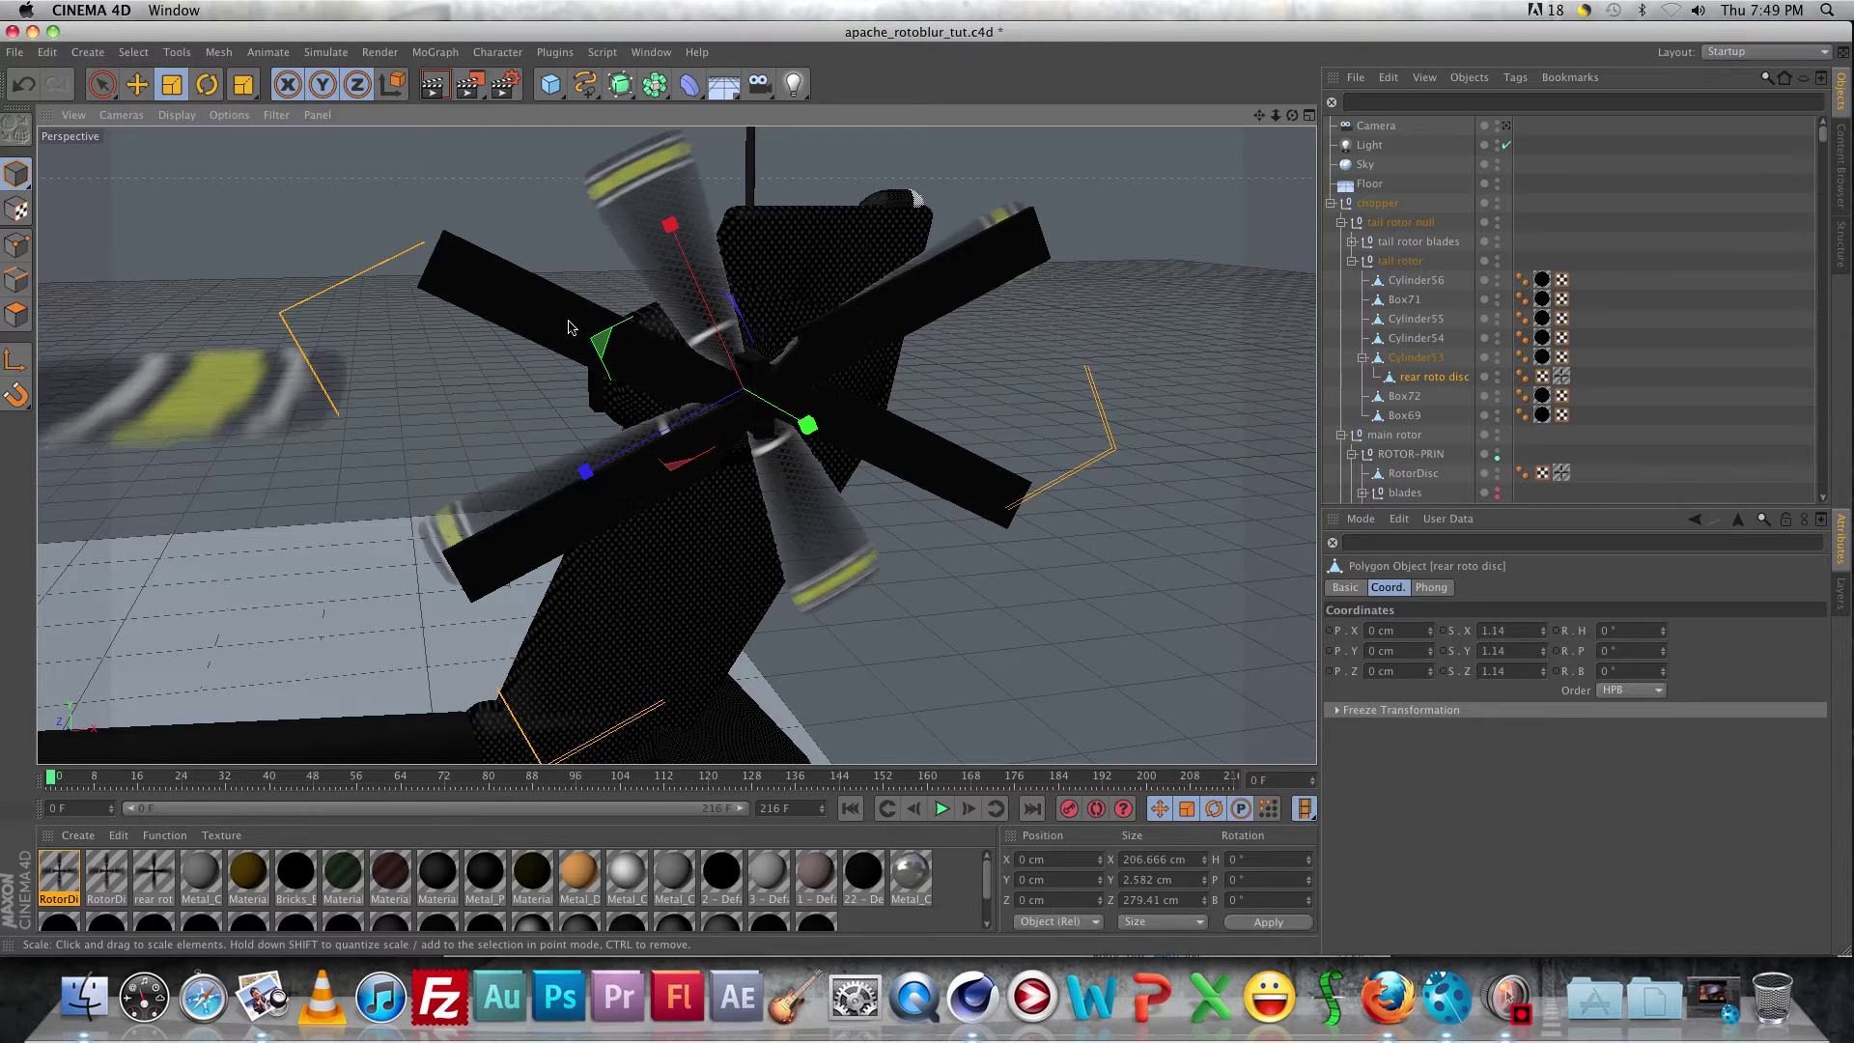
key(space)
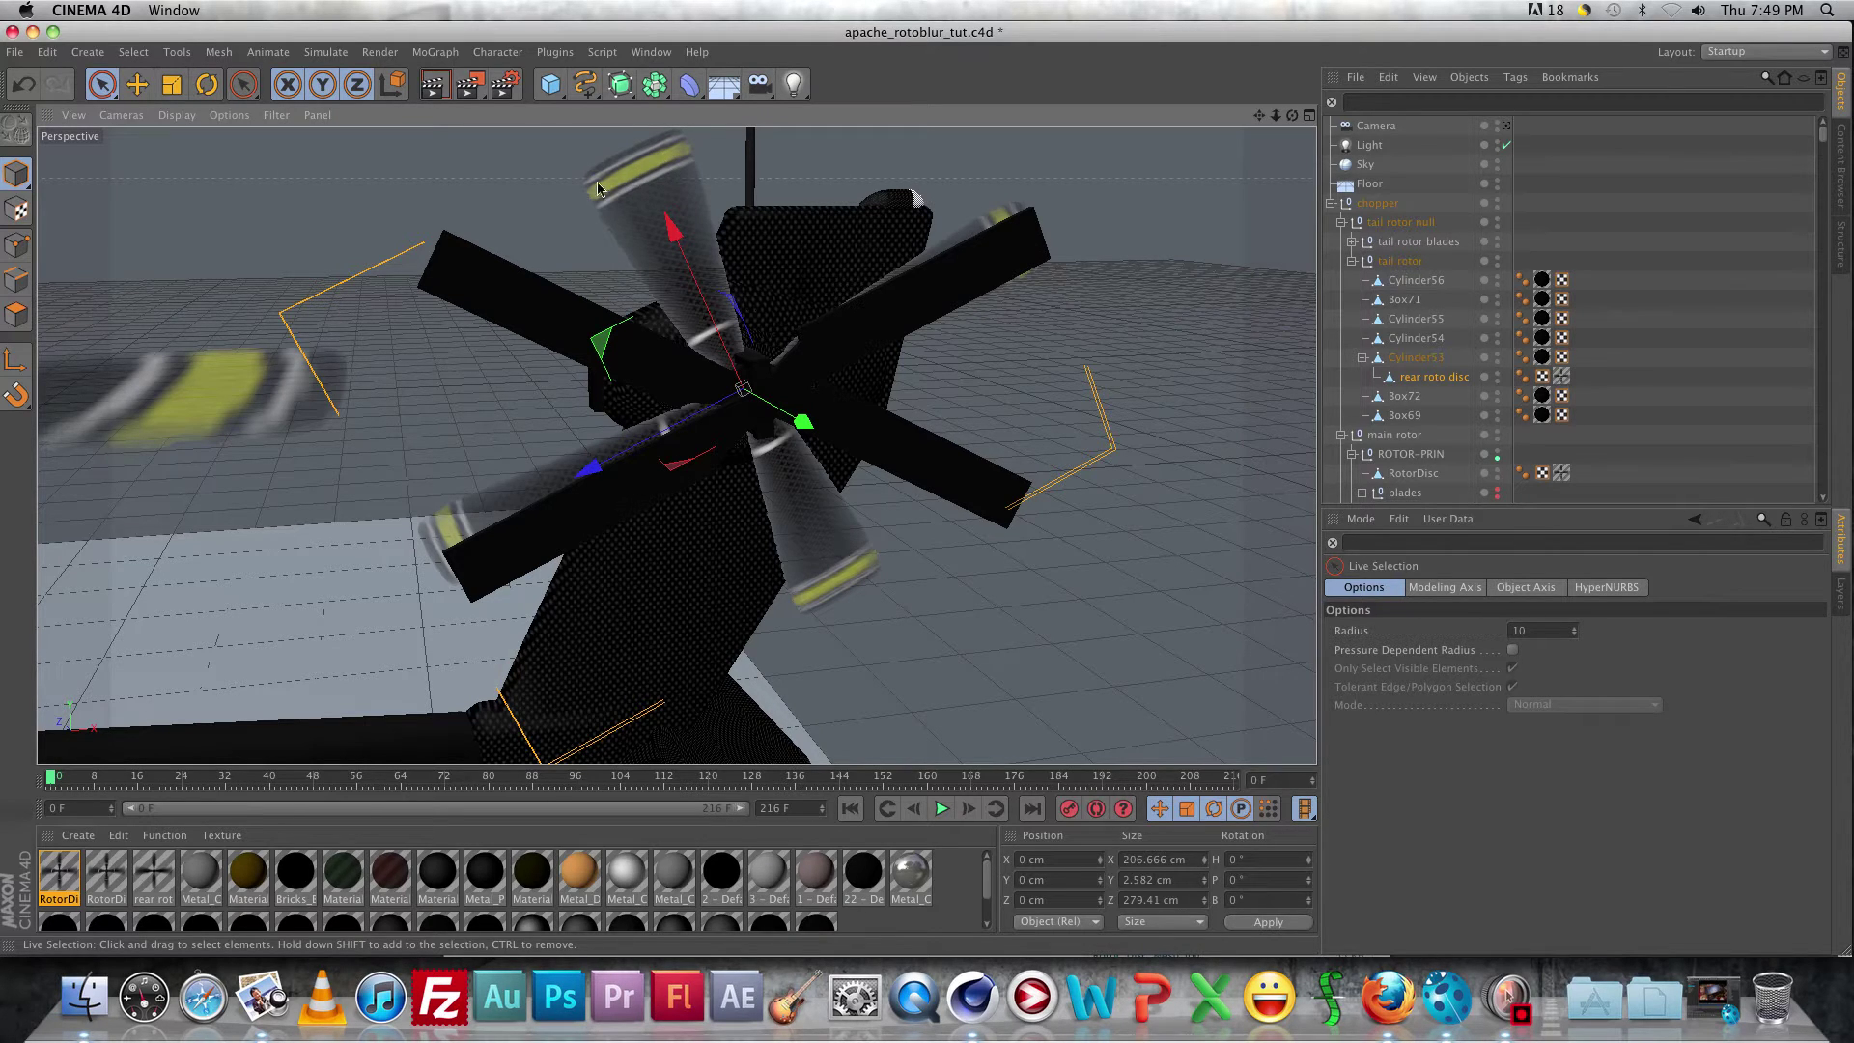
click(96, 891)
Delete the duplicate rotor material and make a copy of RotorDiscLambert named 'rear rotor'.
key(Delete)
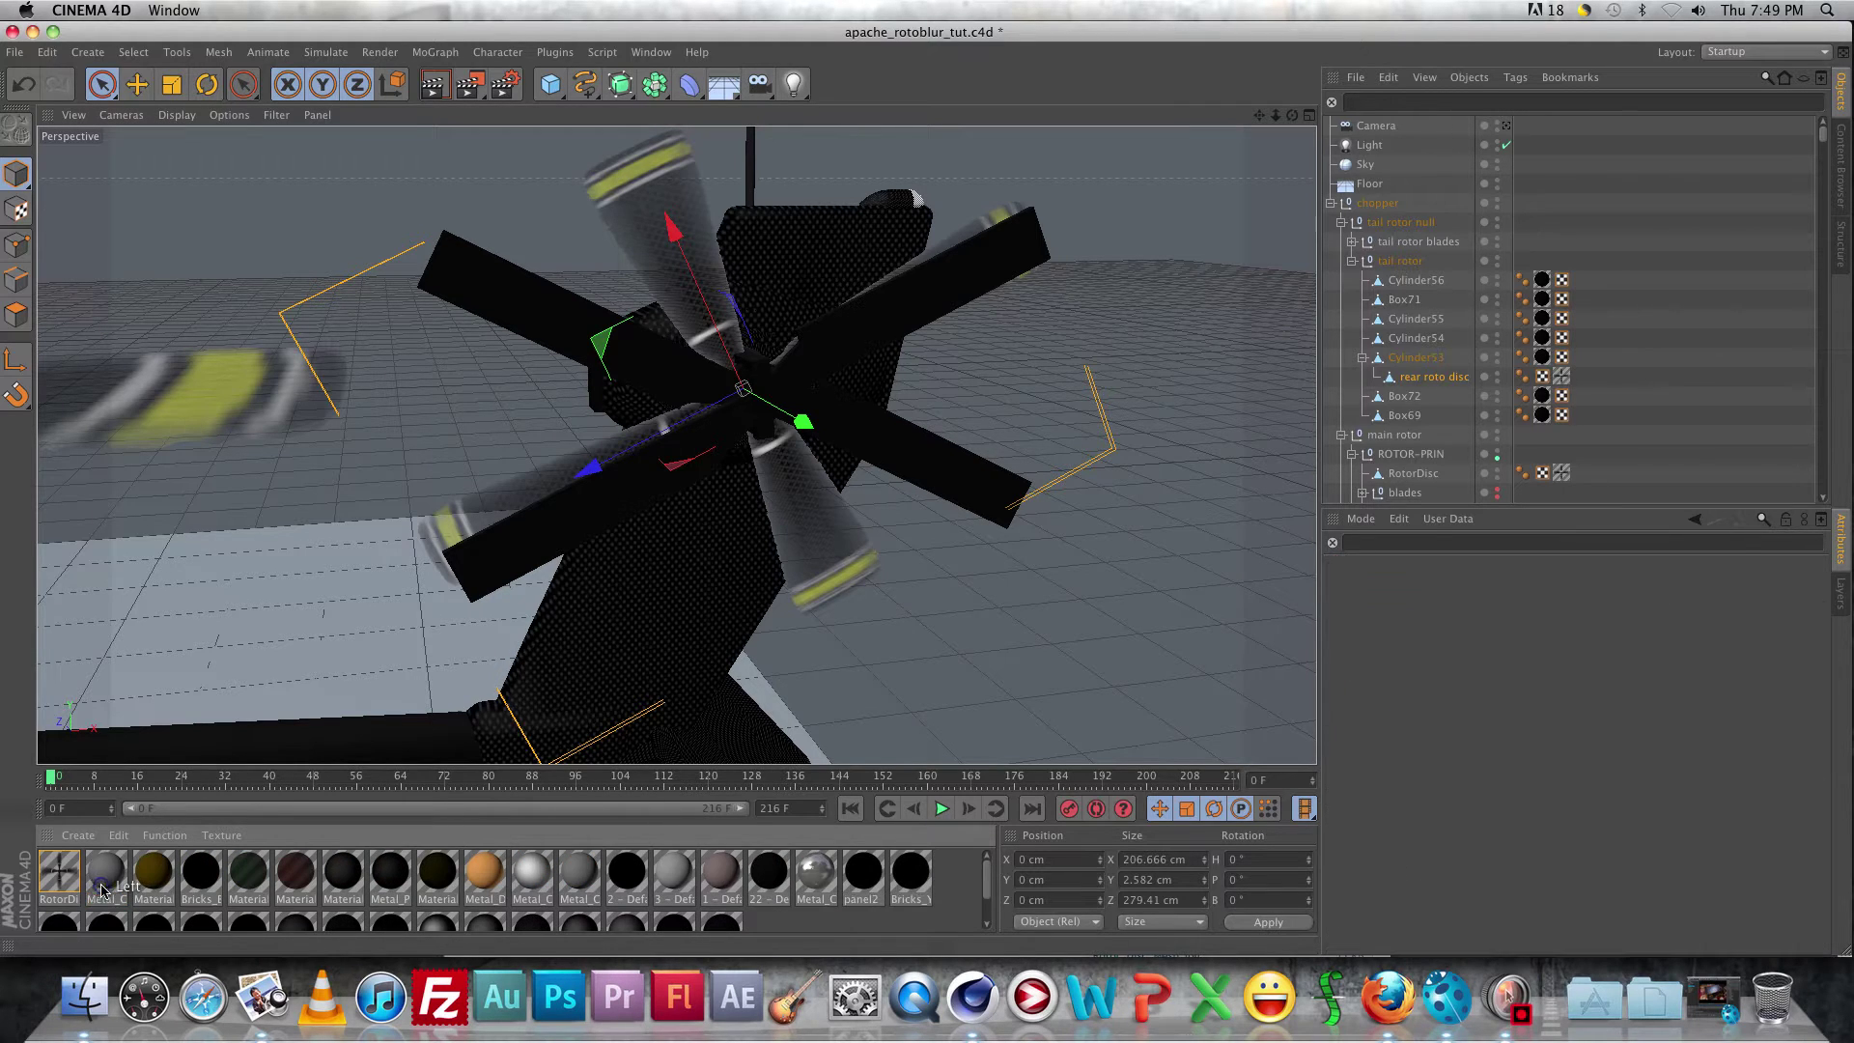
click(60, 879)
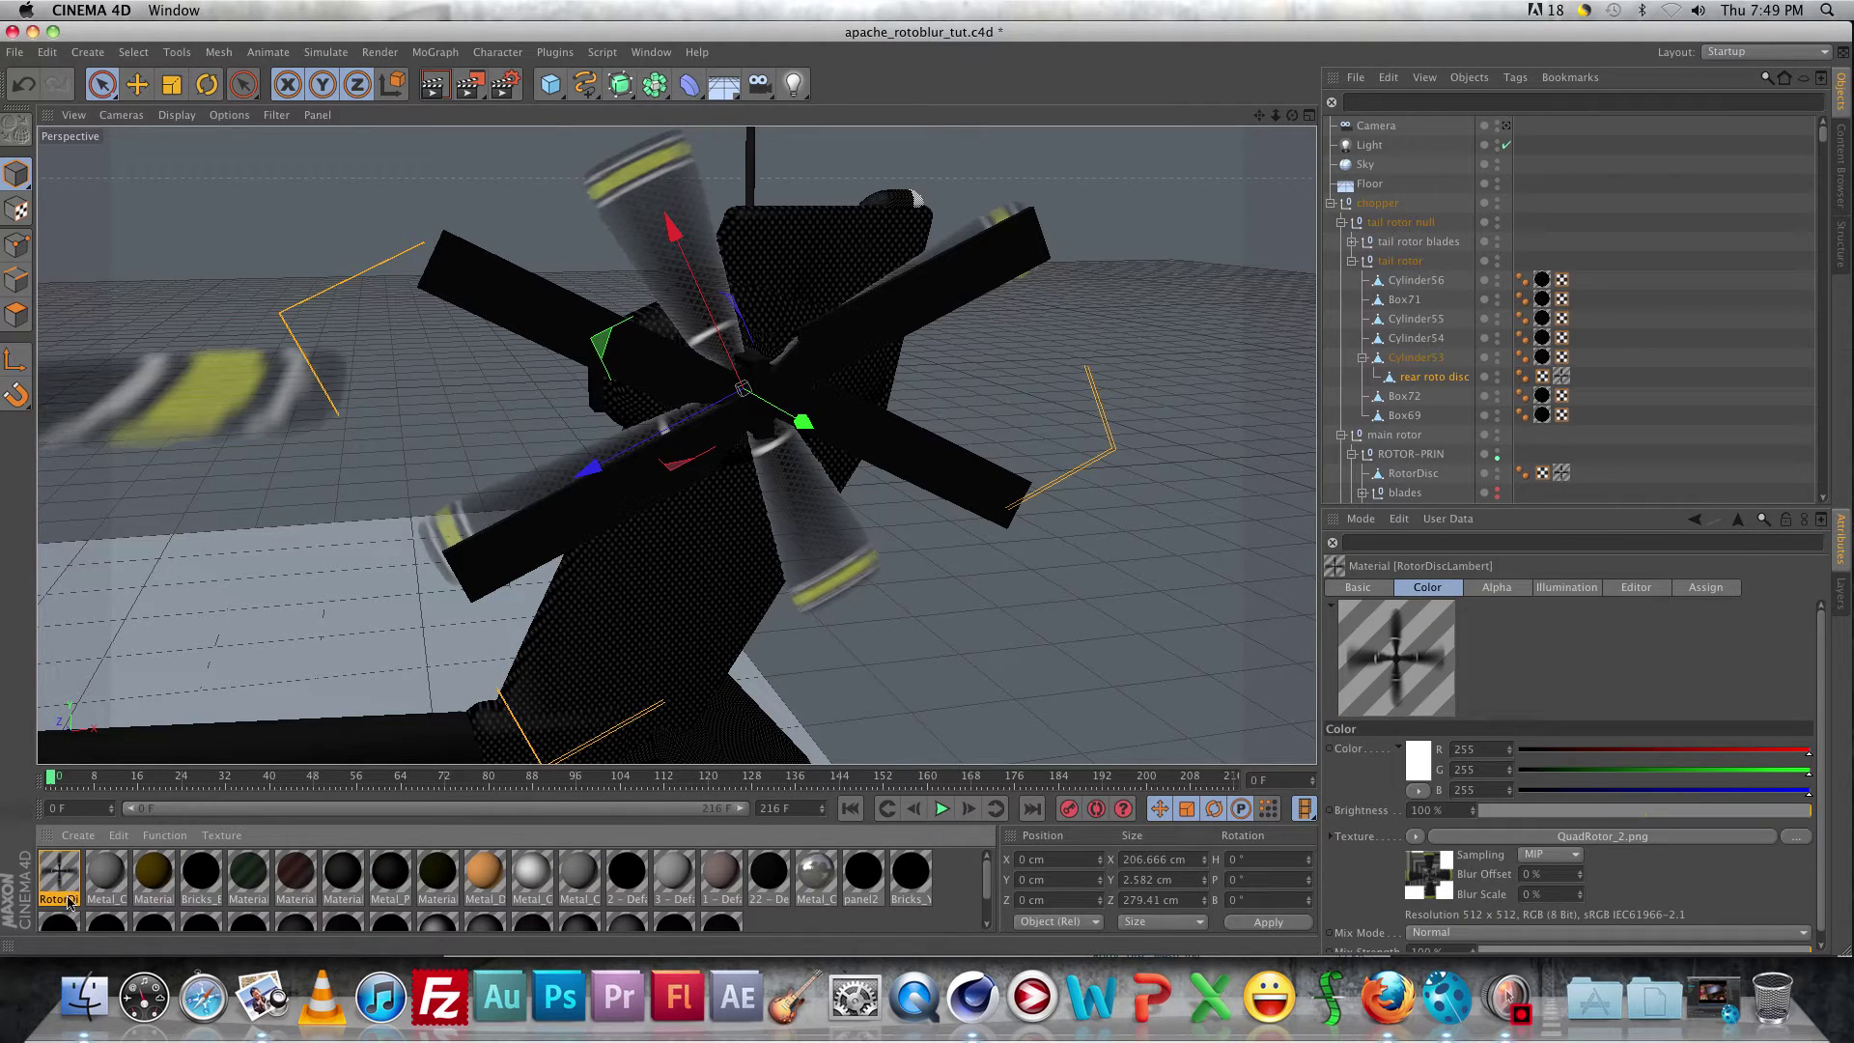
ctrl+drag(63, 881, 96, 883)
double_click(107, 897)
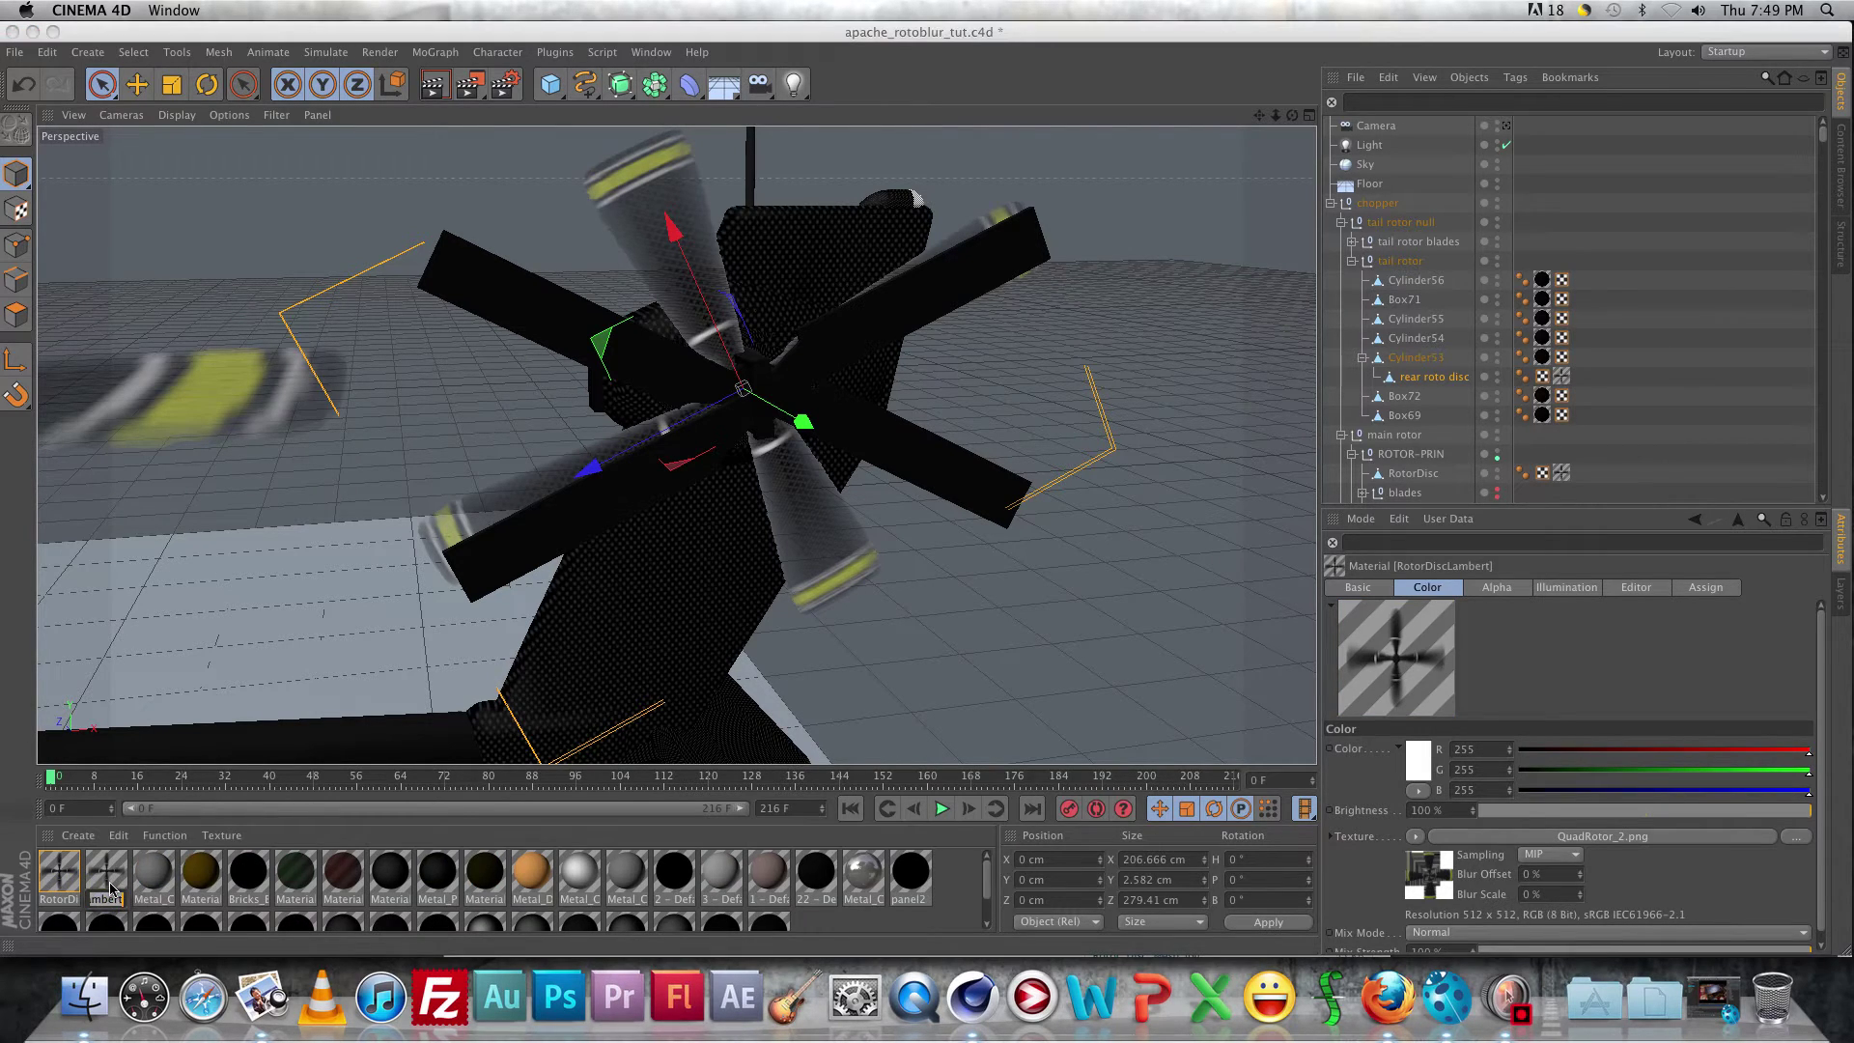
text(rear rotor)
key(Return)
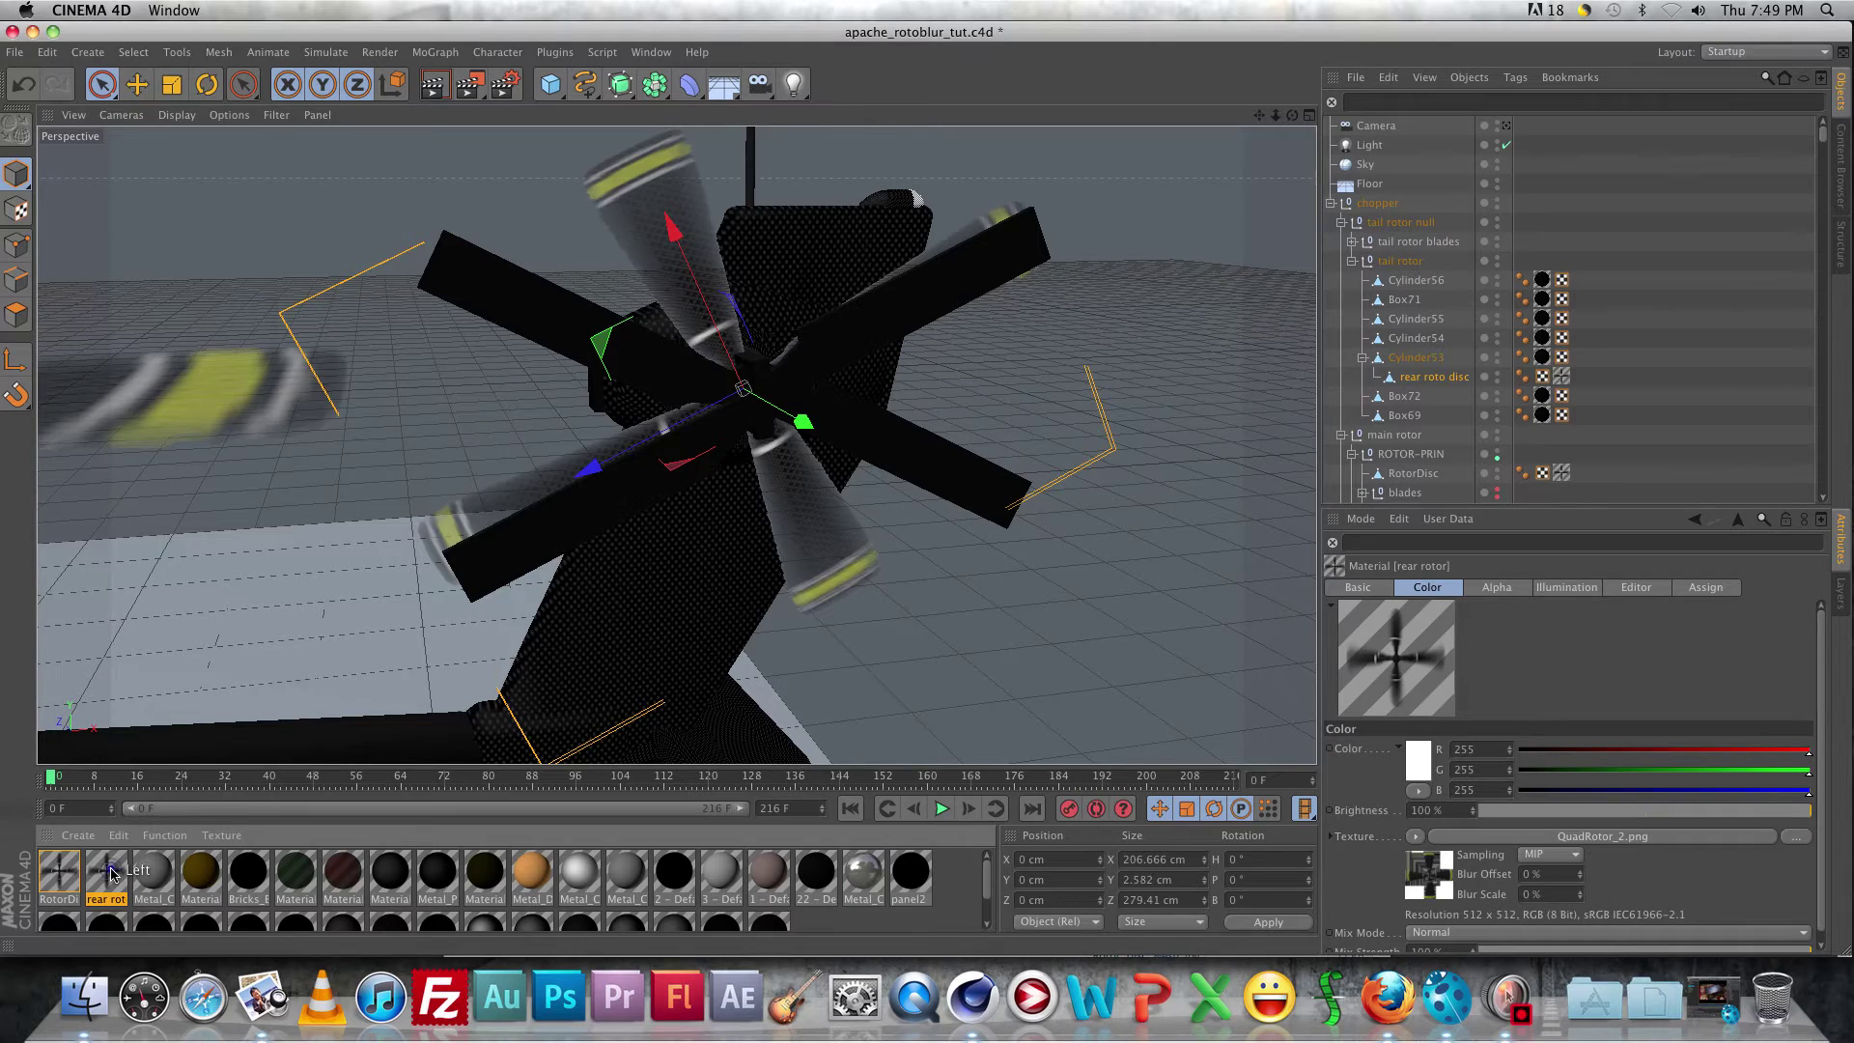
Turn off the rear rotor material's Color channel and delete the rear roto disc object.
double_click(108, 874)
click(385, 336)
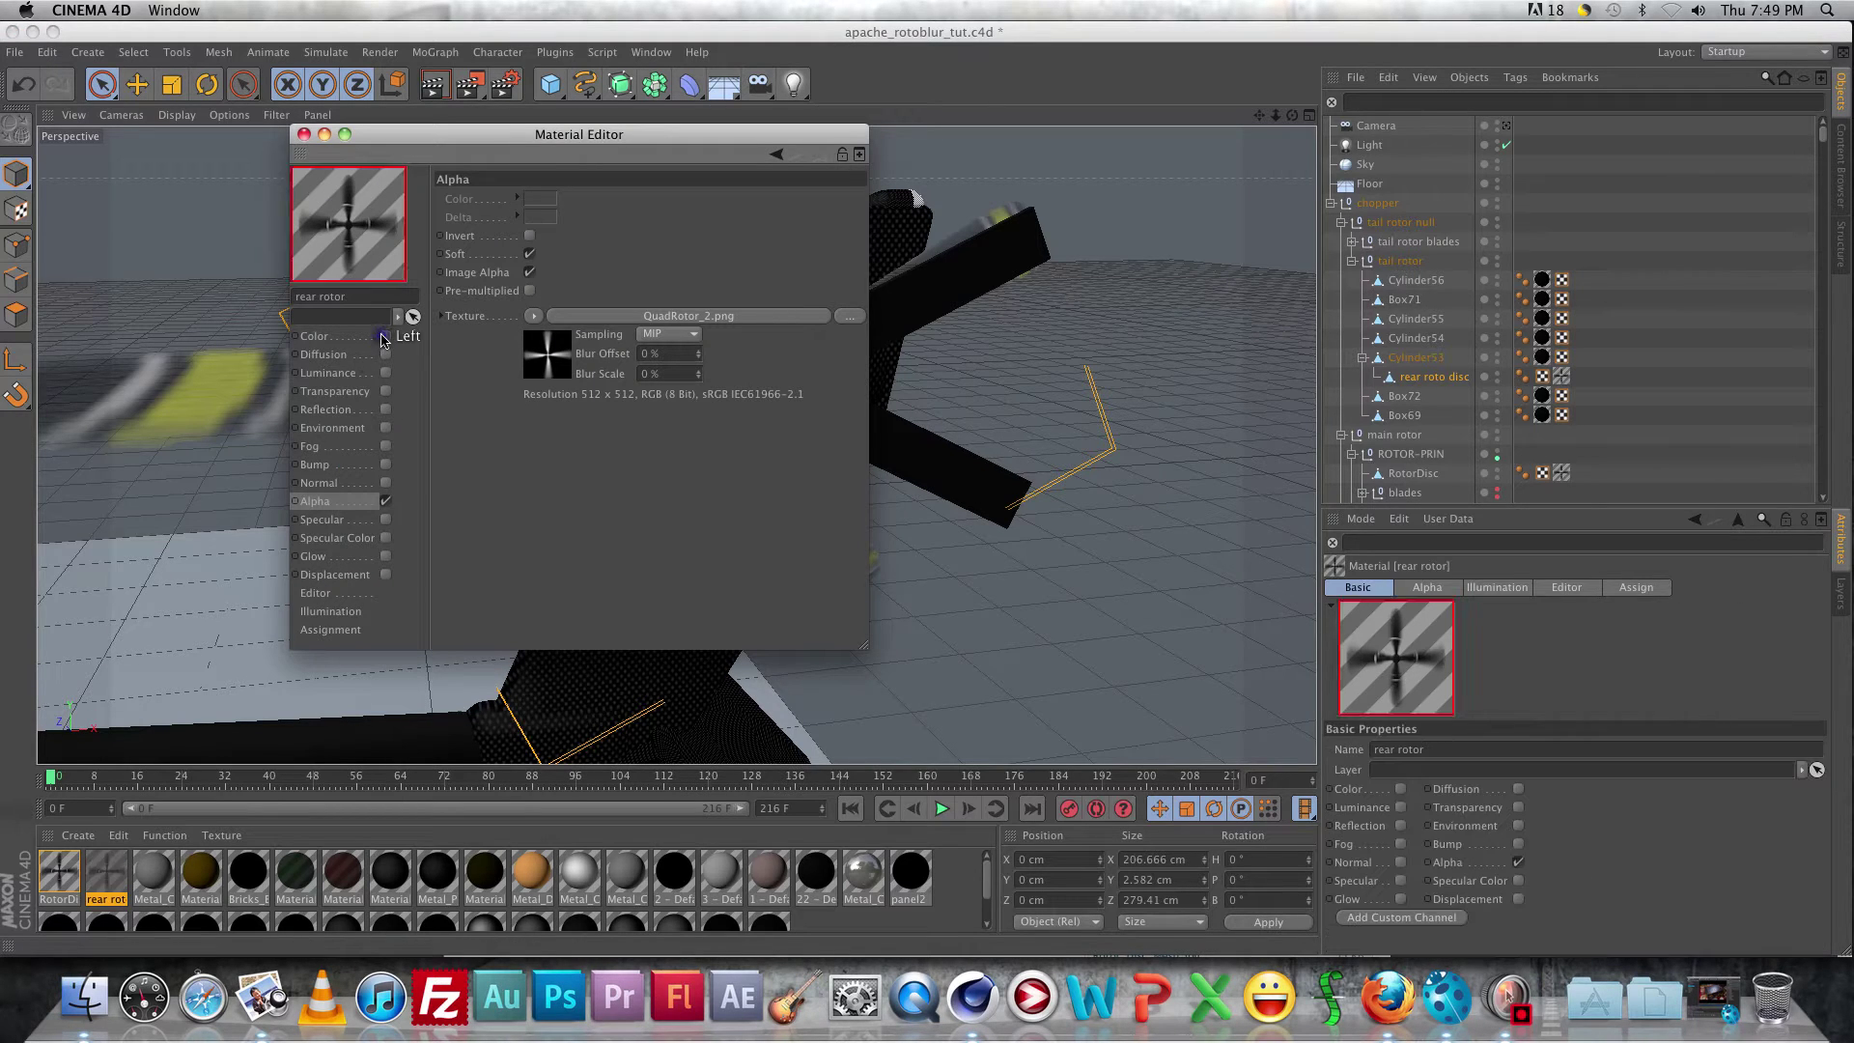
click(303, 134)
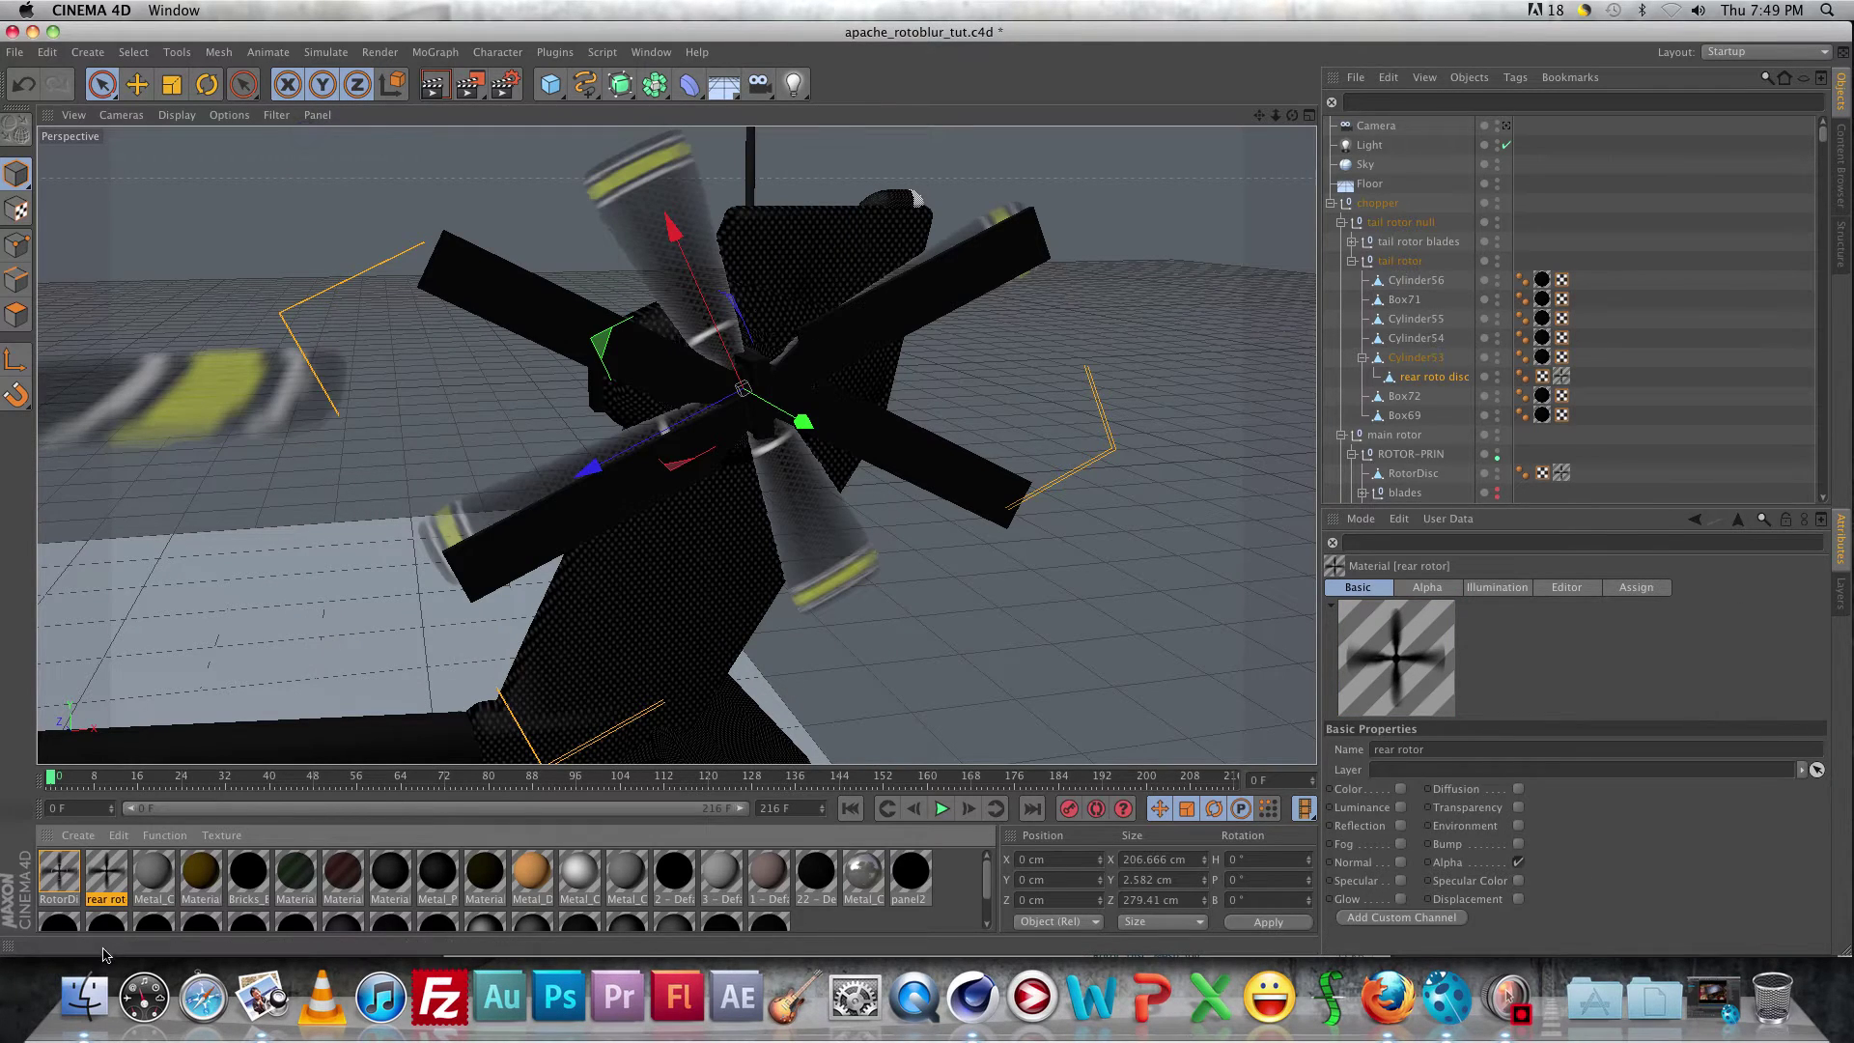
click(1447, 377)
key(Delete)
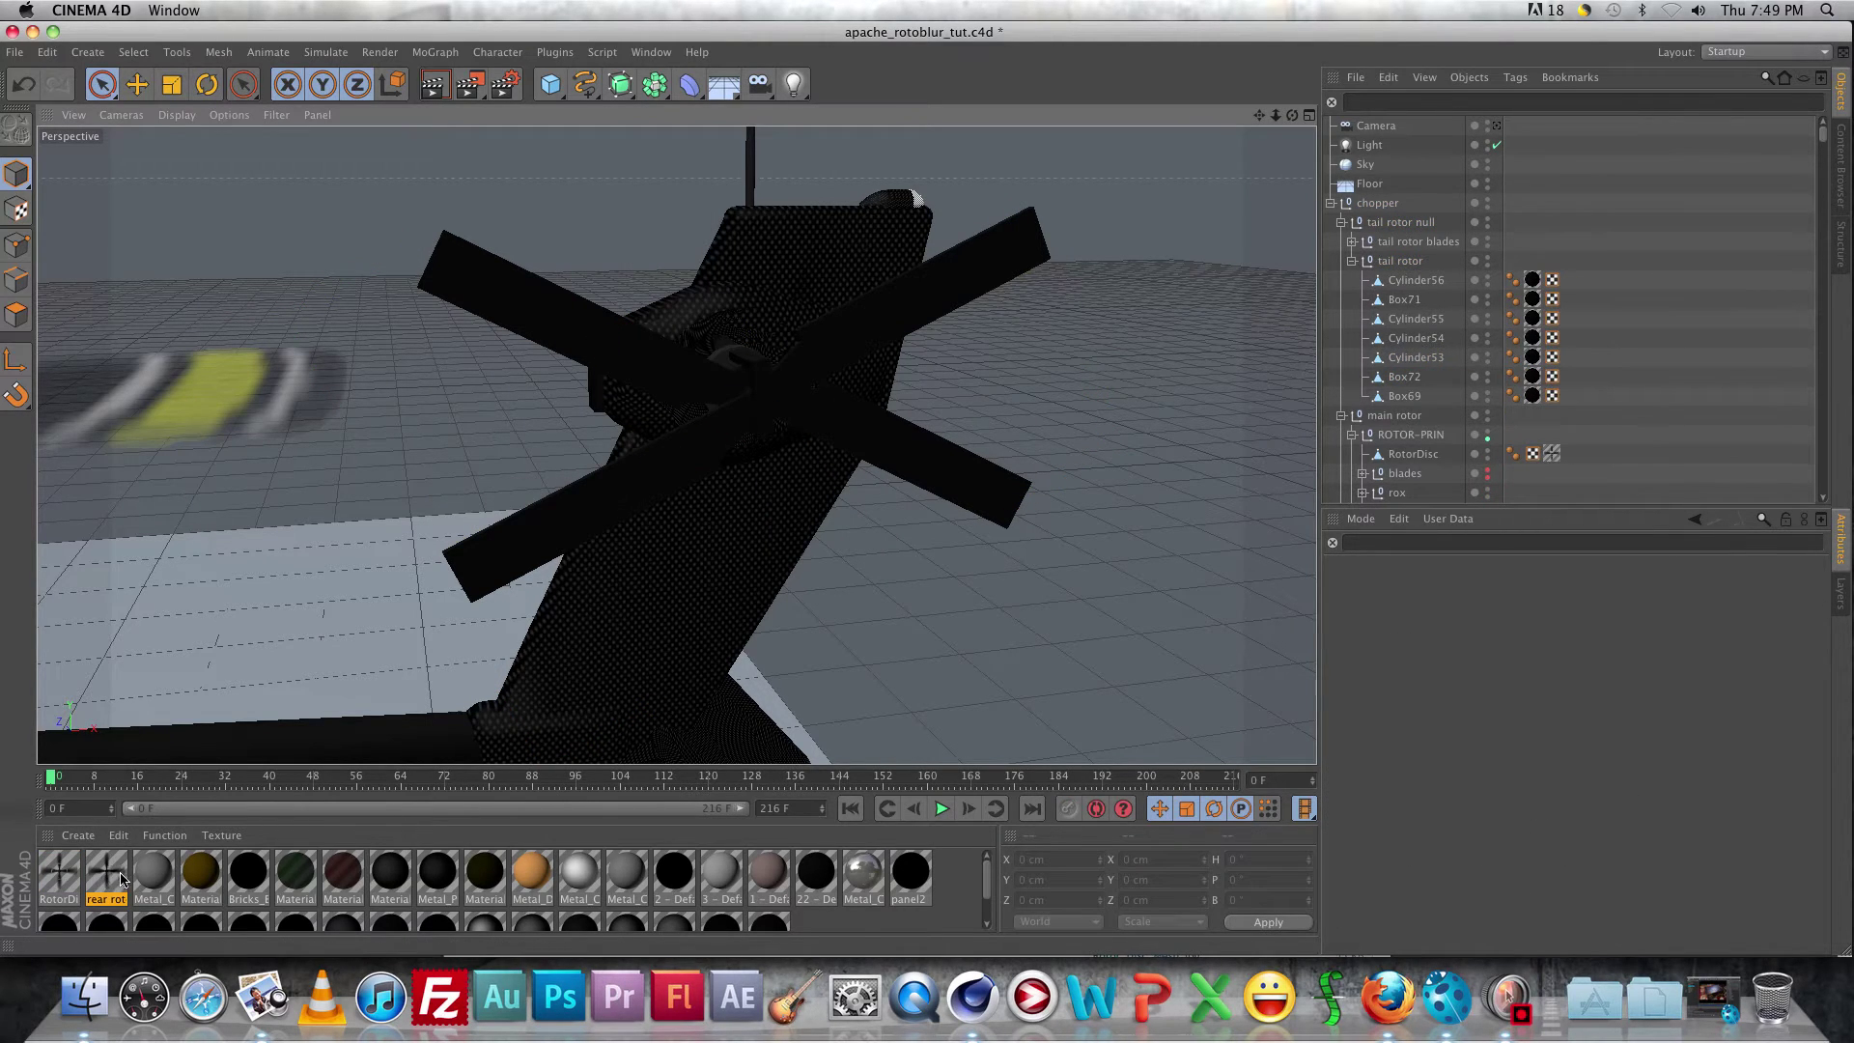
Restore the deleted rear roto disc, replace its old texture tag with the rear rotor material, and preview-render.
key(super+z)
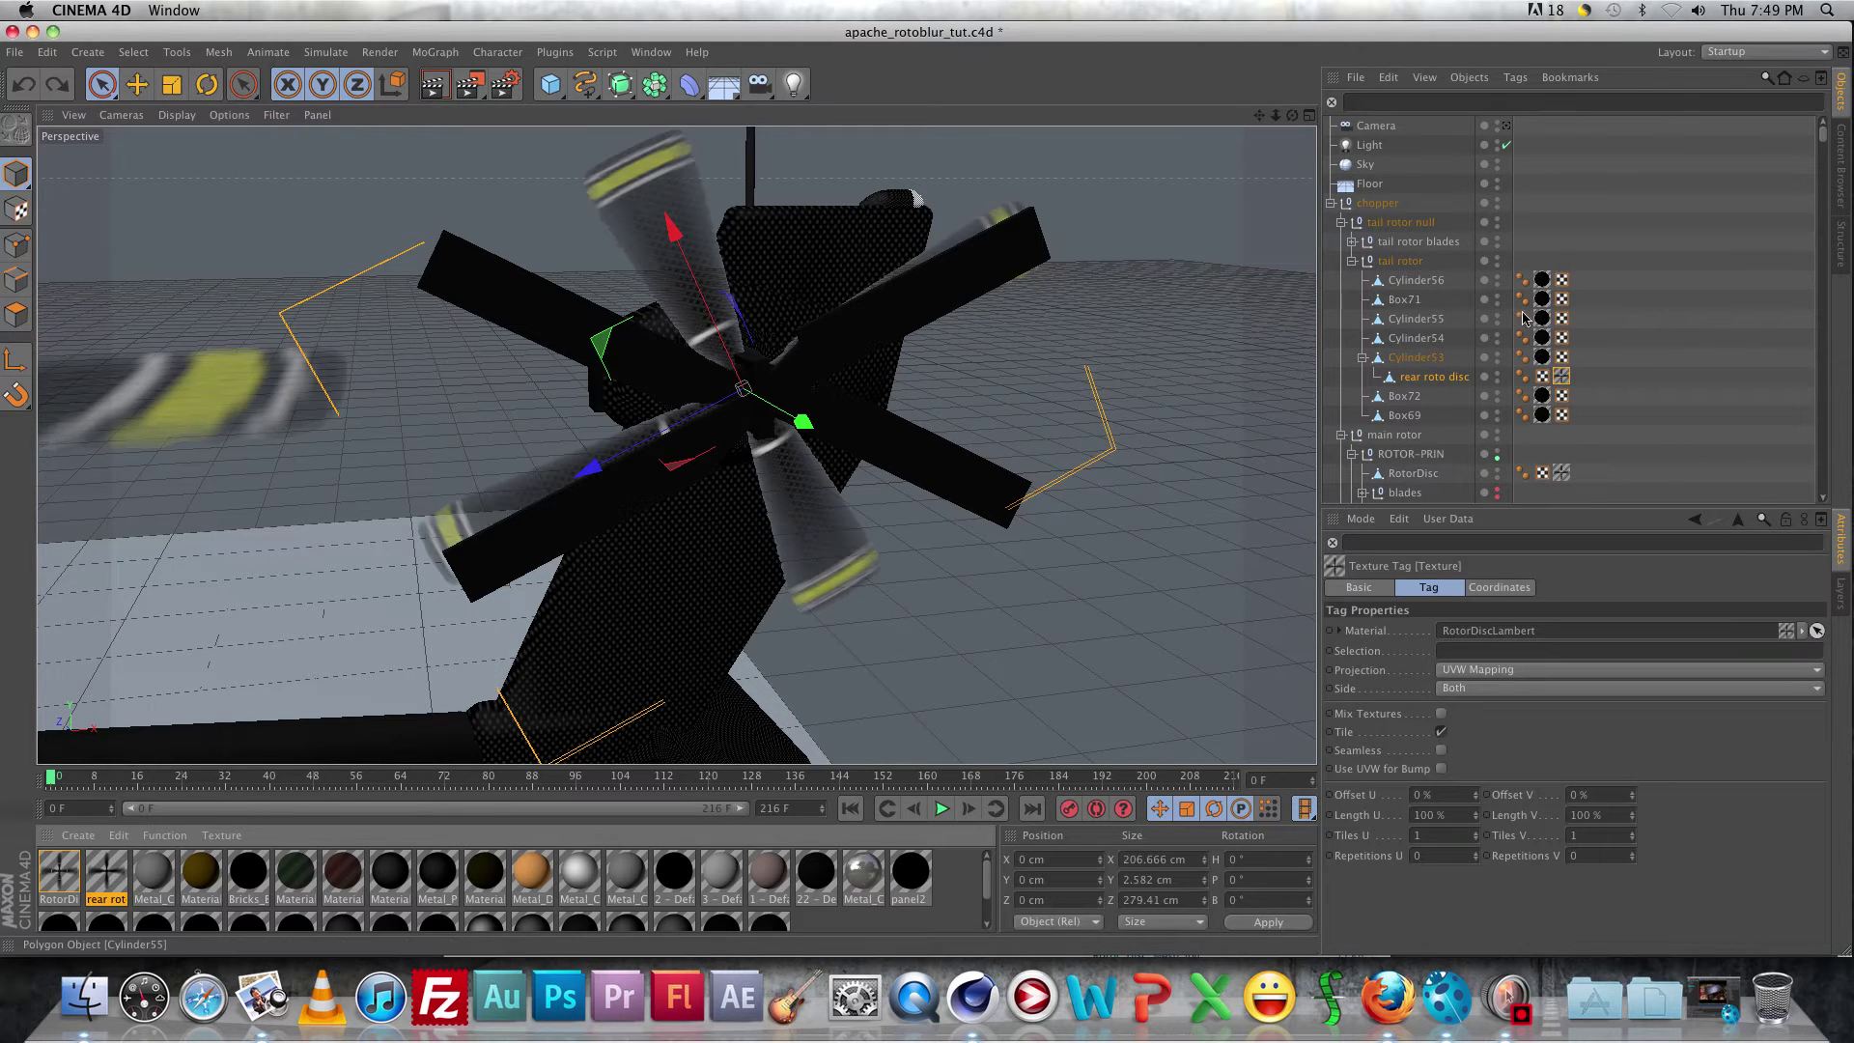
click(1563, 376)
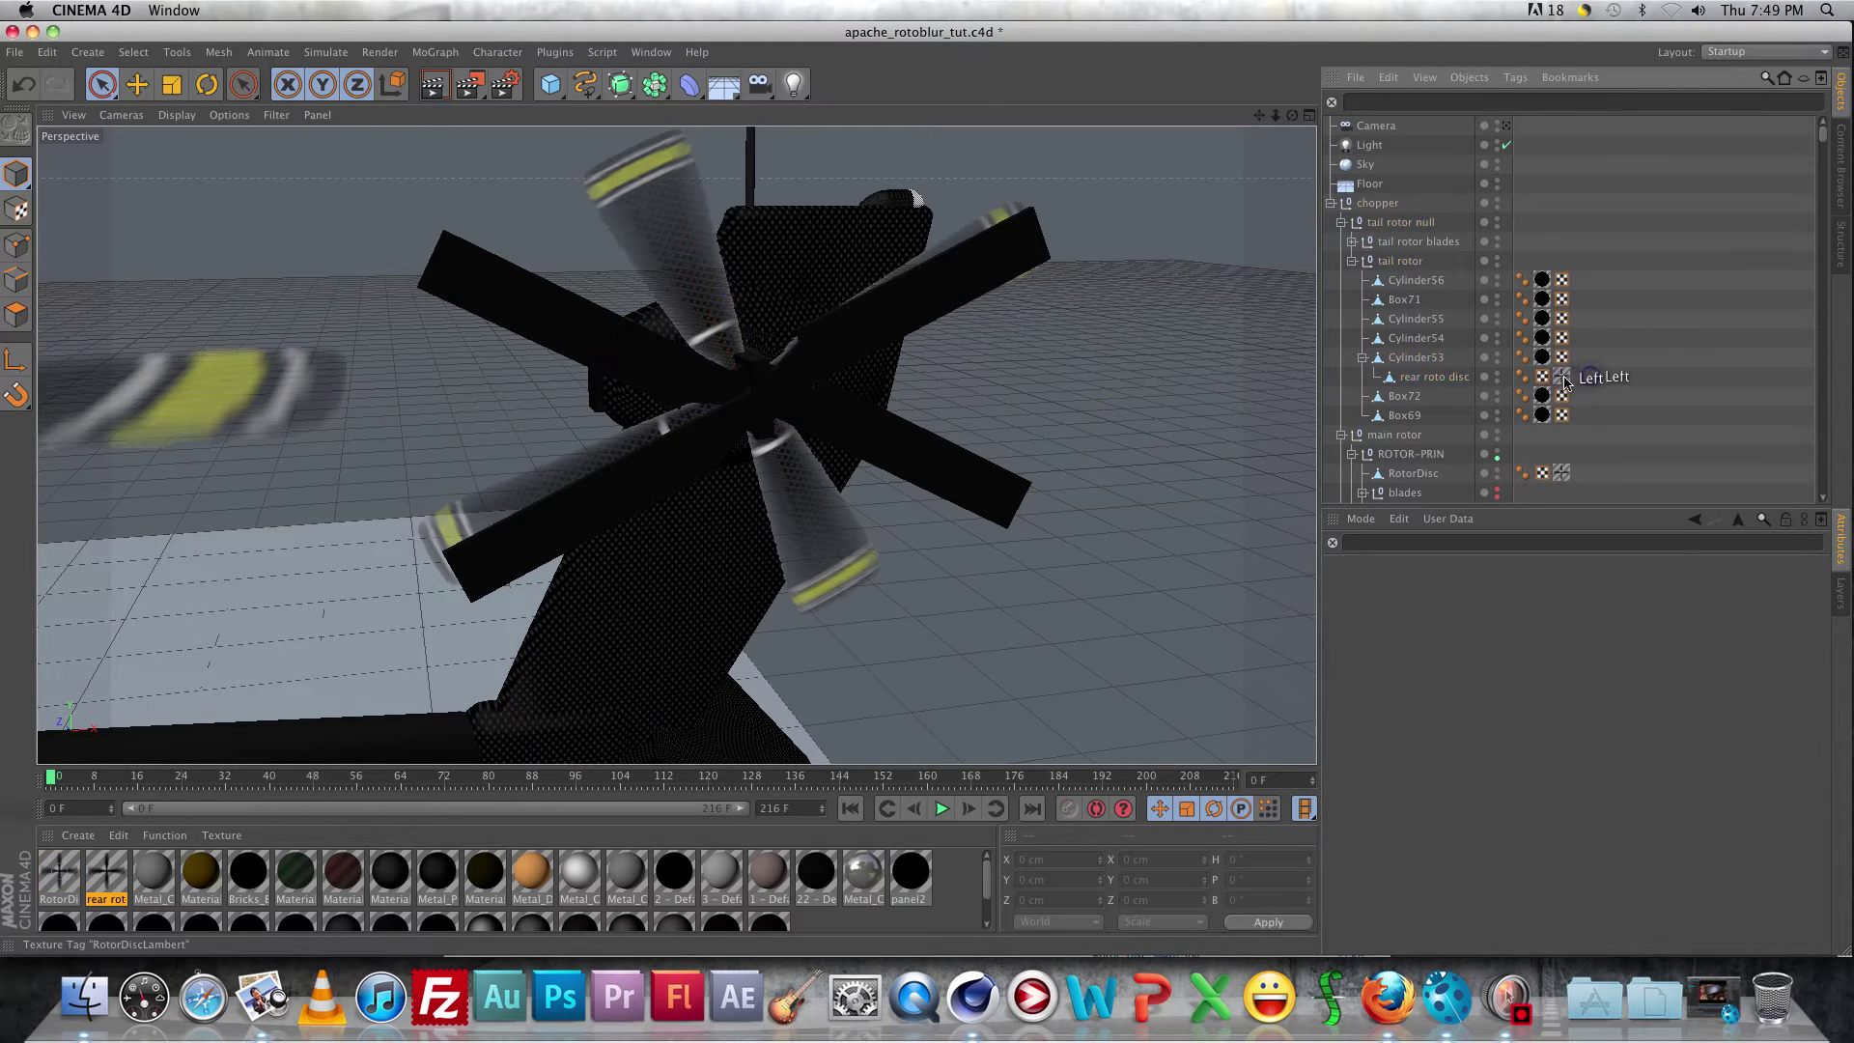
key(Delete)
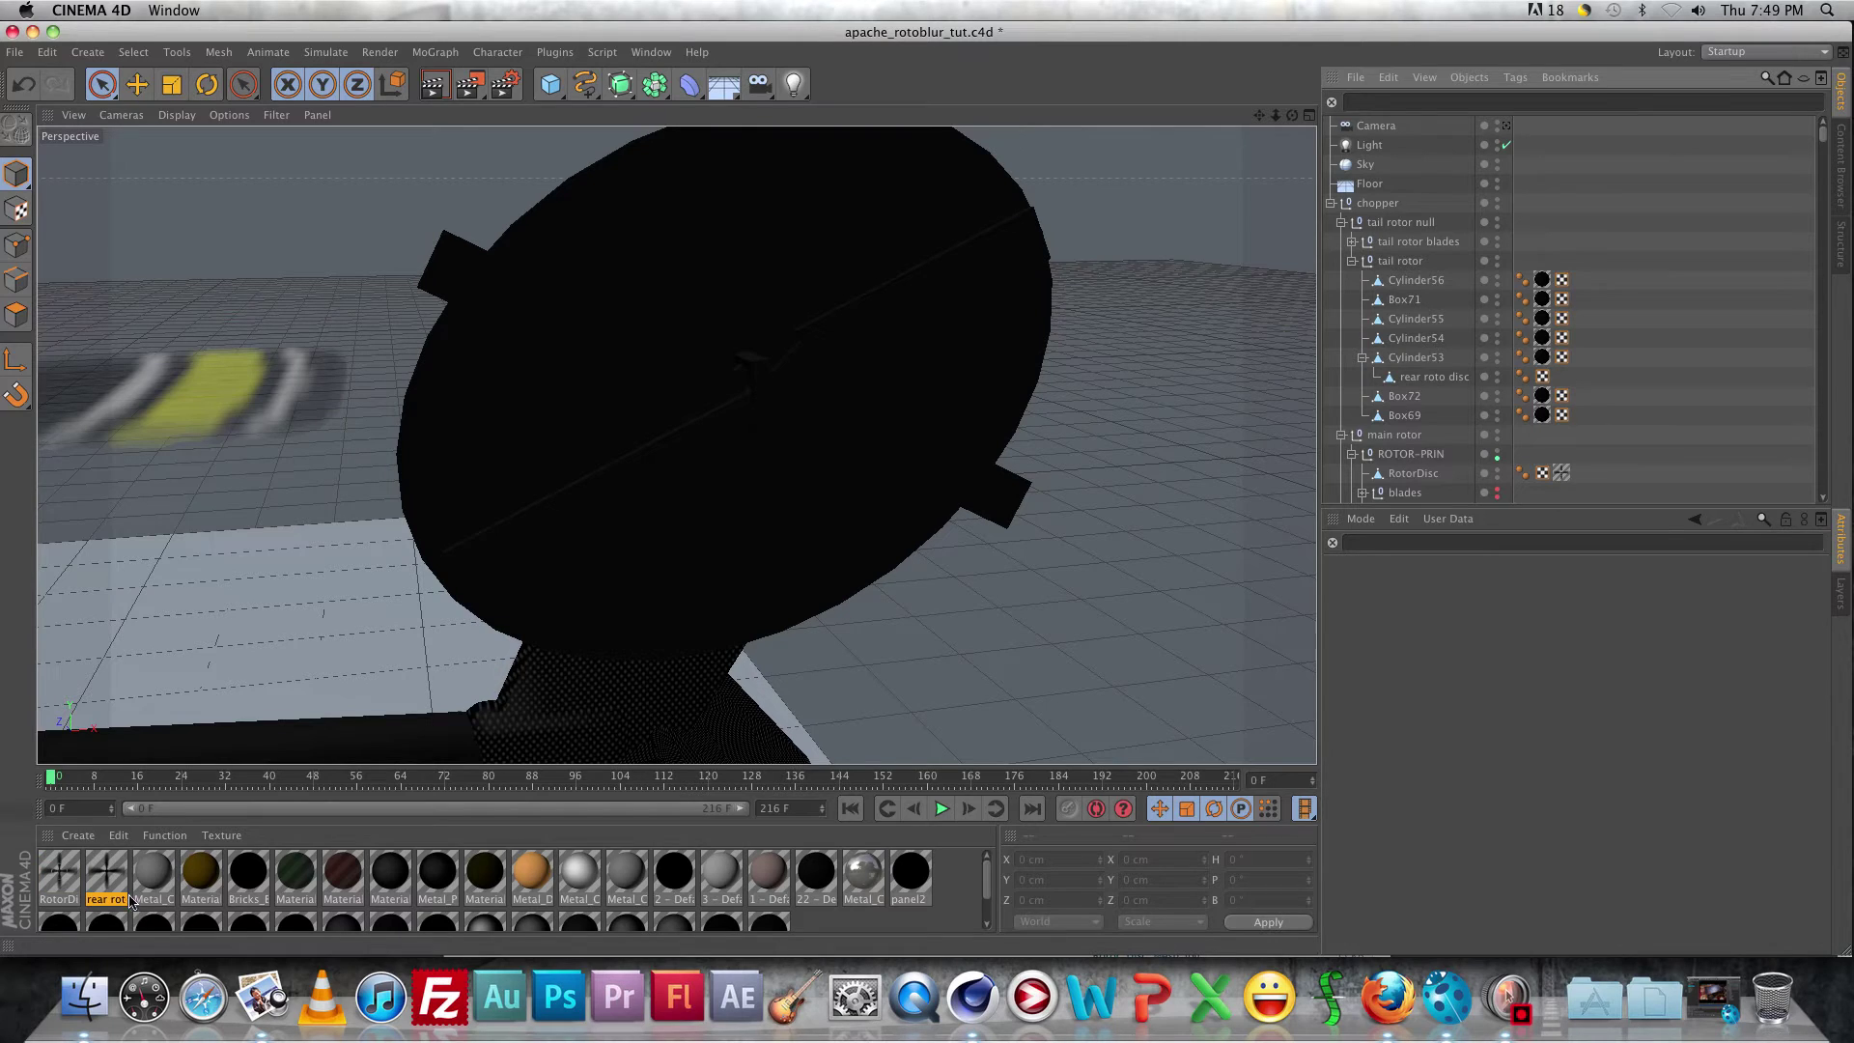
drag(130, 901, 601, 607)
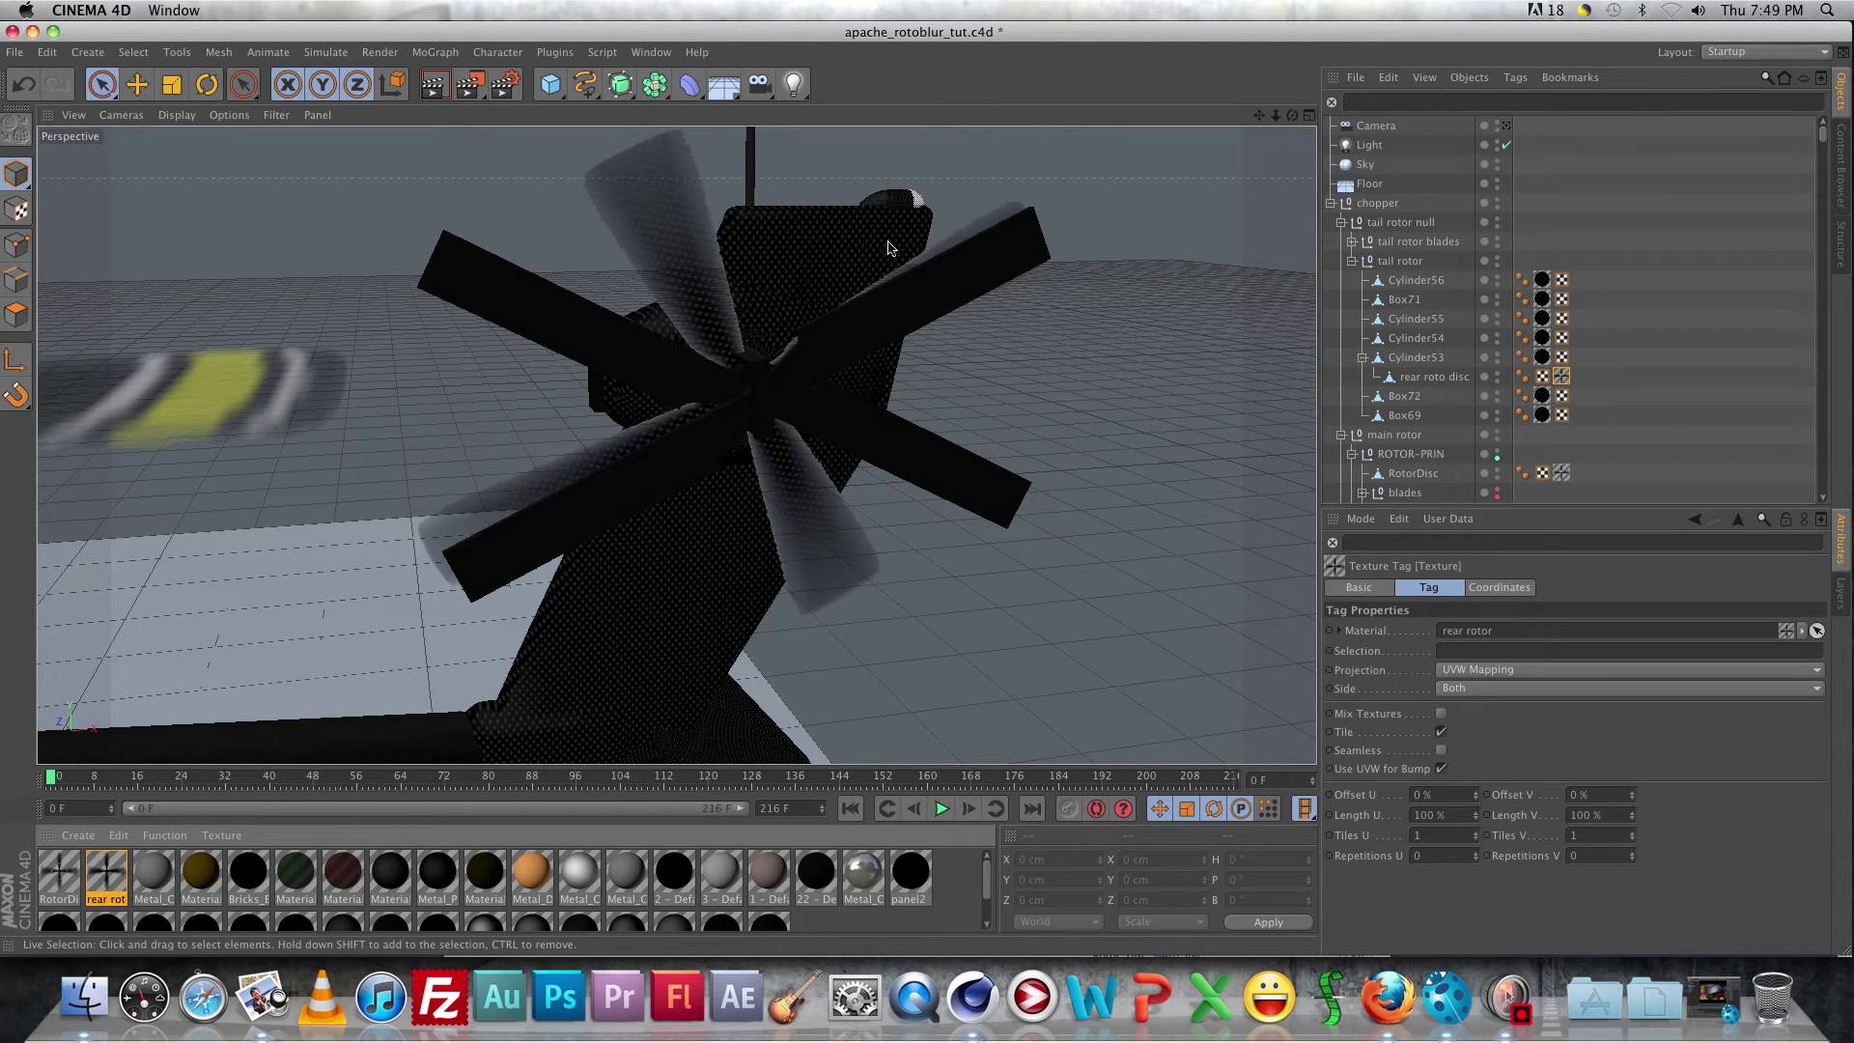
key(super+r)
click(854, 565)
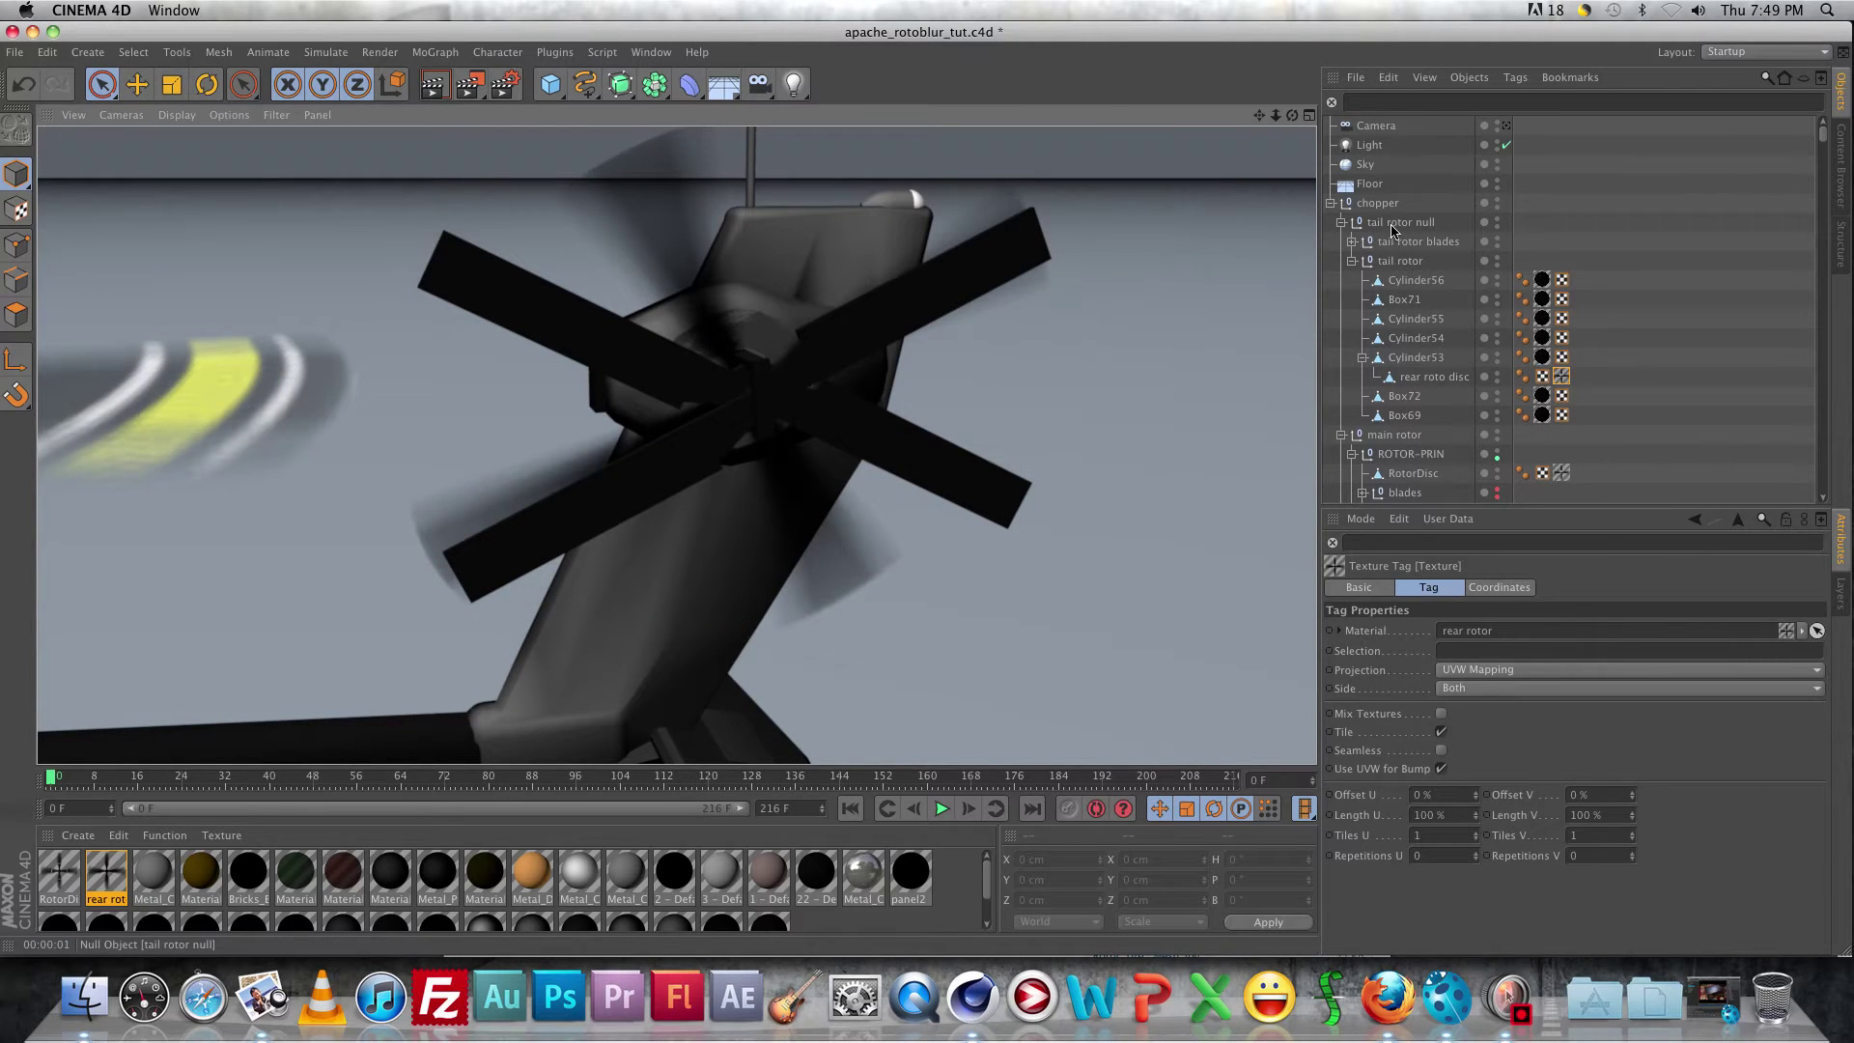
Hide the solid tail rotor blades and render a side-view preview of the helicopter.
click(1427, 378)
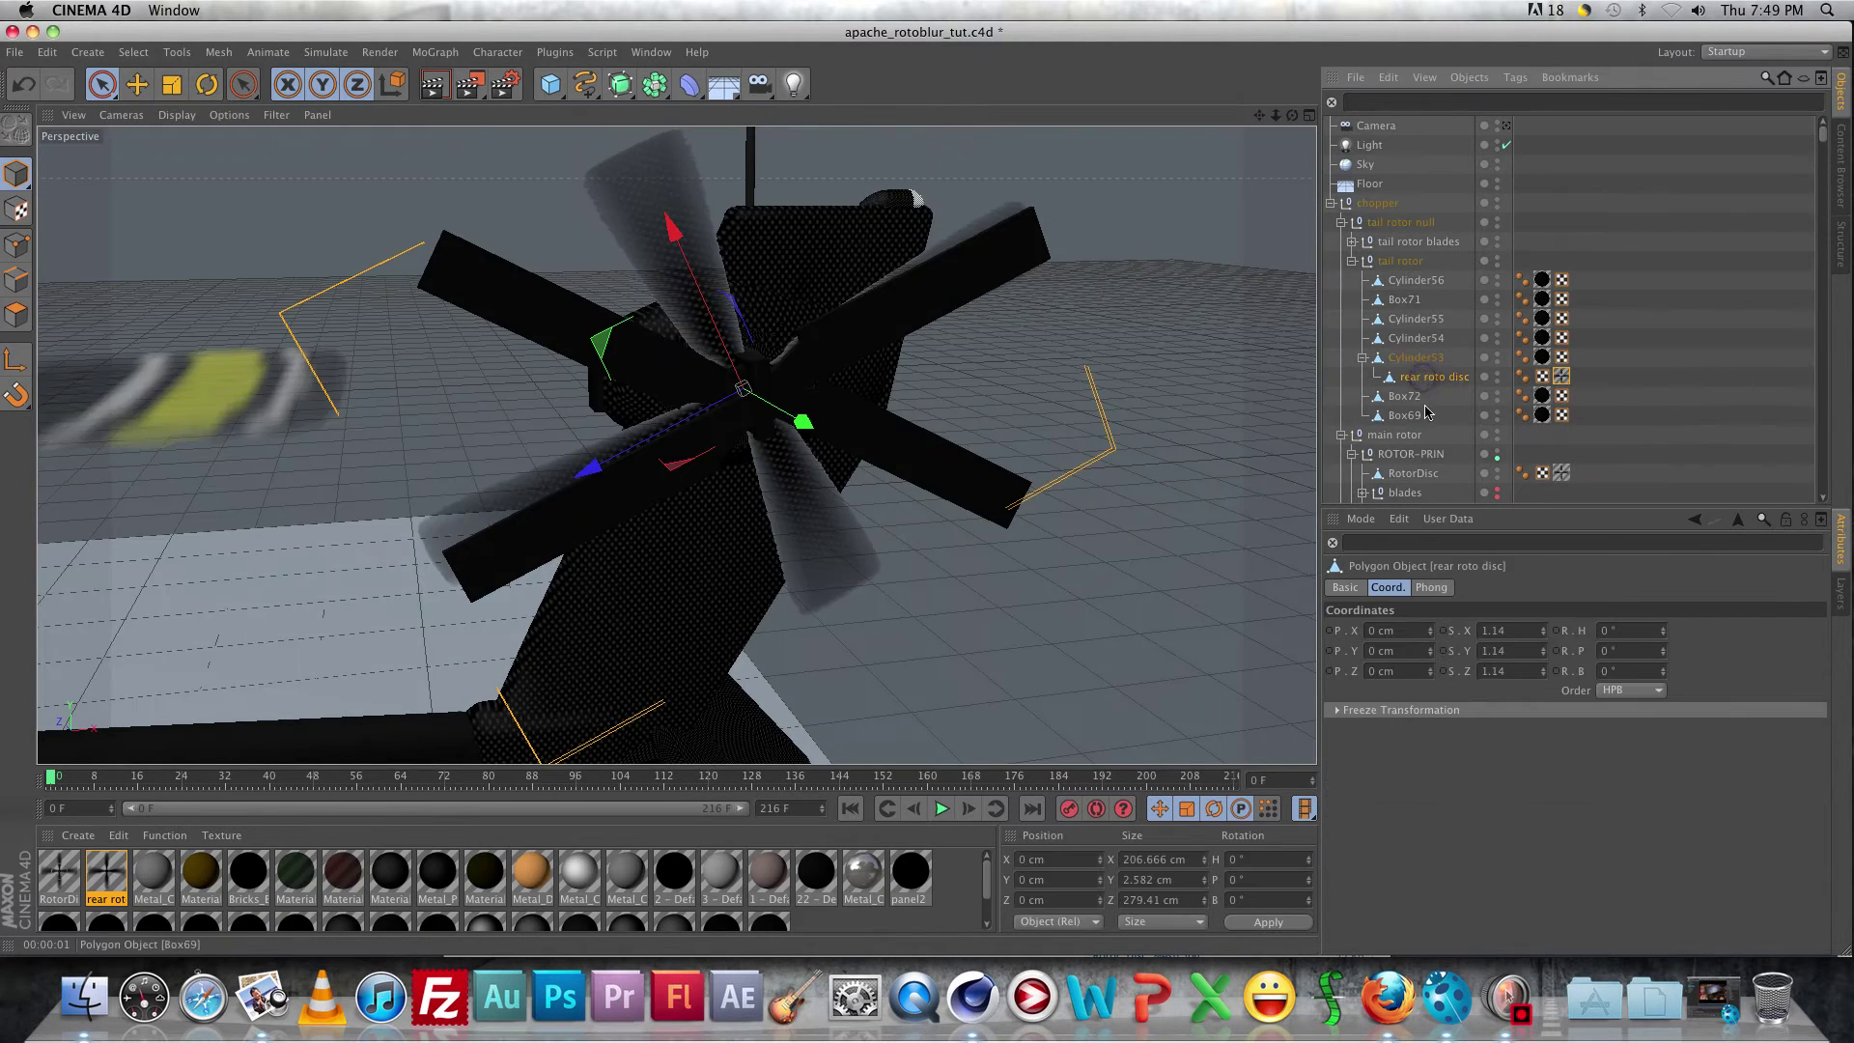
click(944, 464)
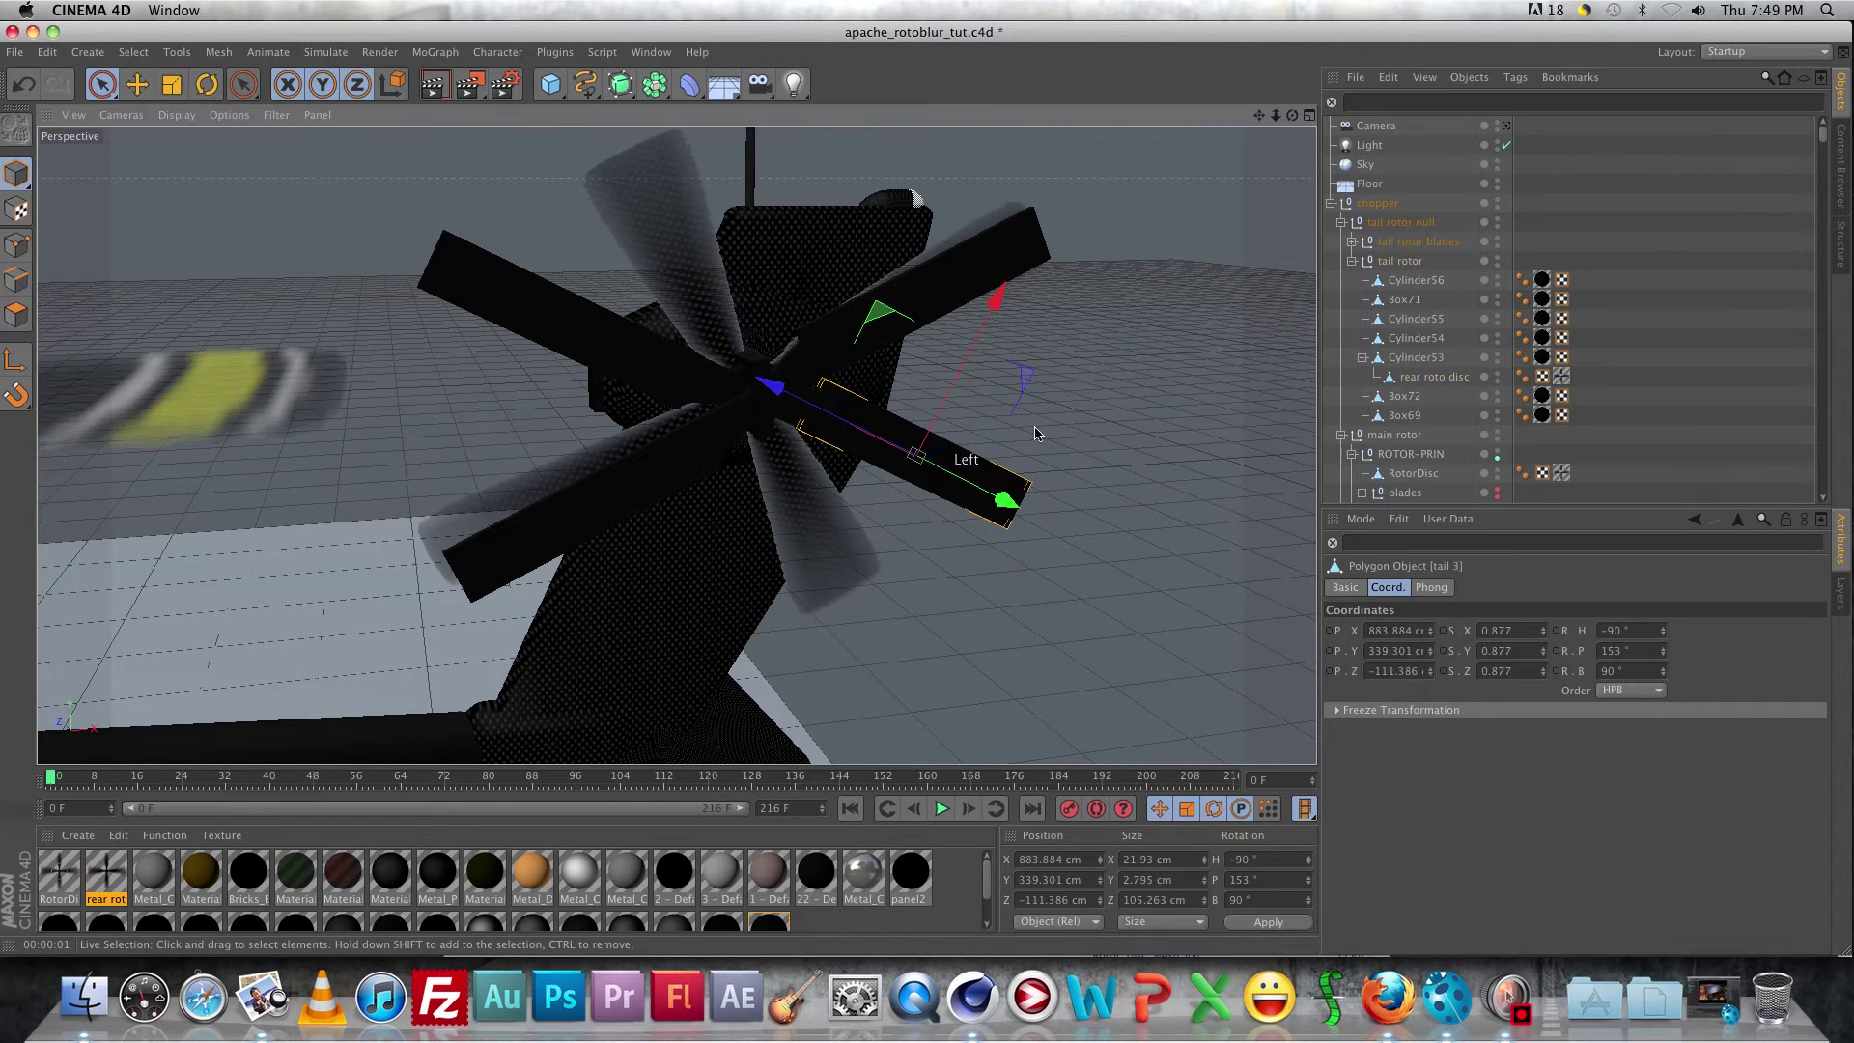
click(1496, 243)
alt+drag(792, 463, 936, 537)
key(ctrl+r)
click(958, 676)
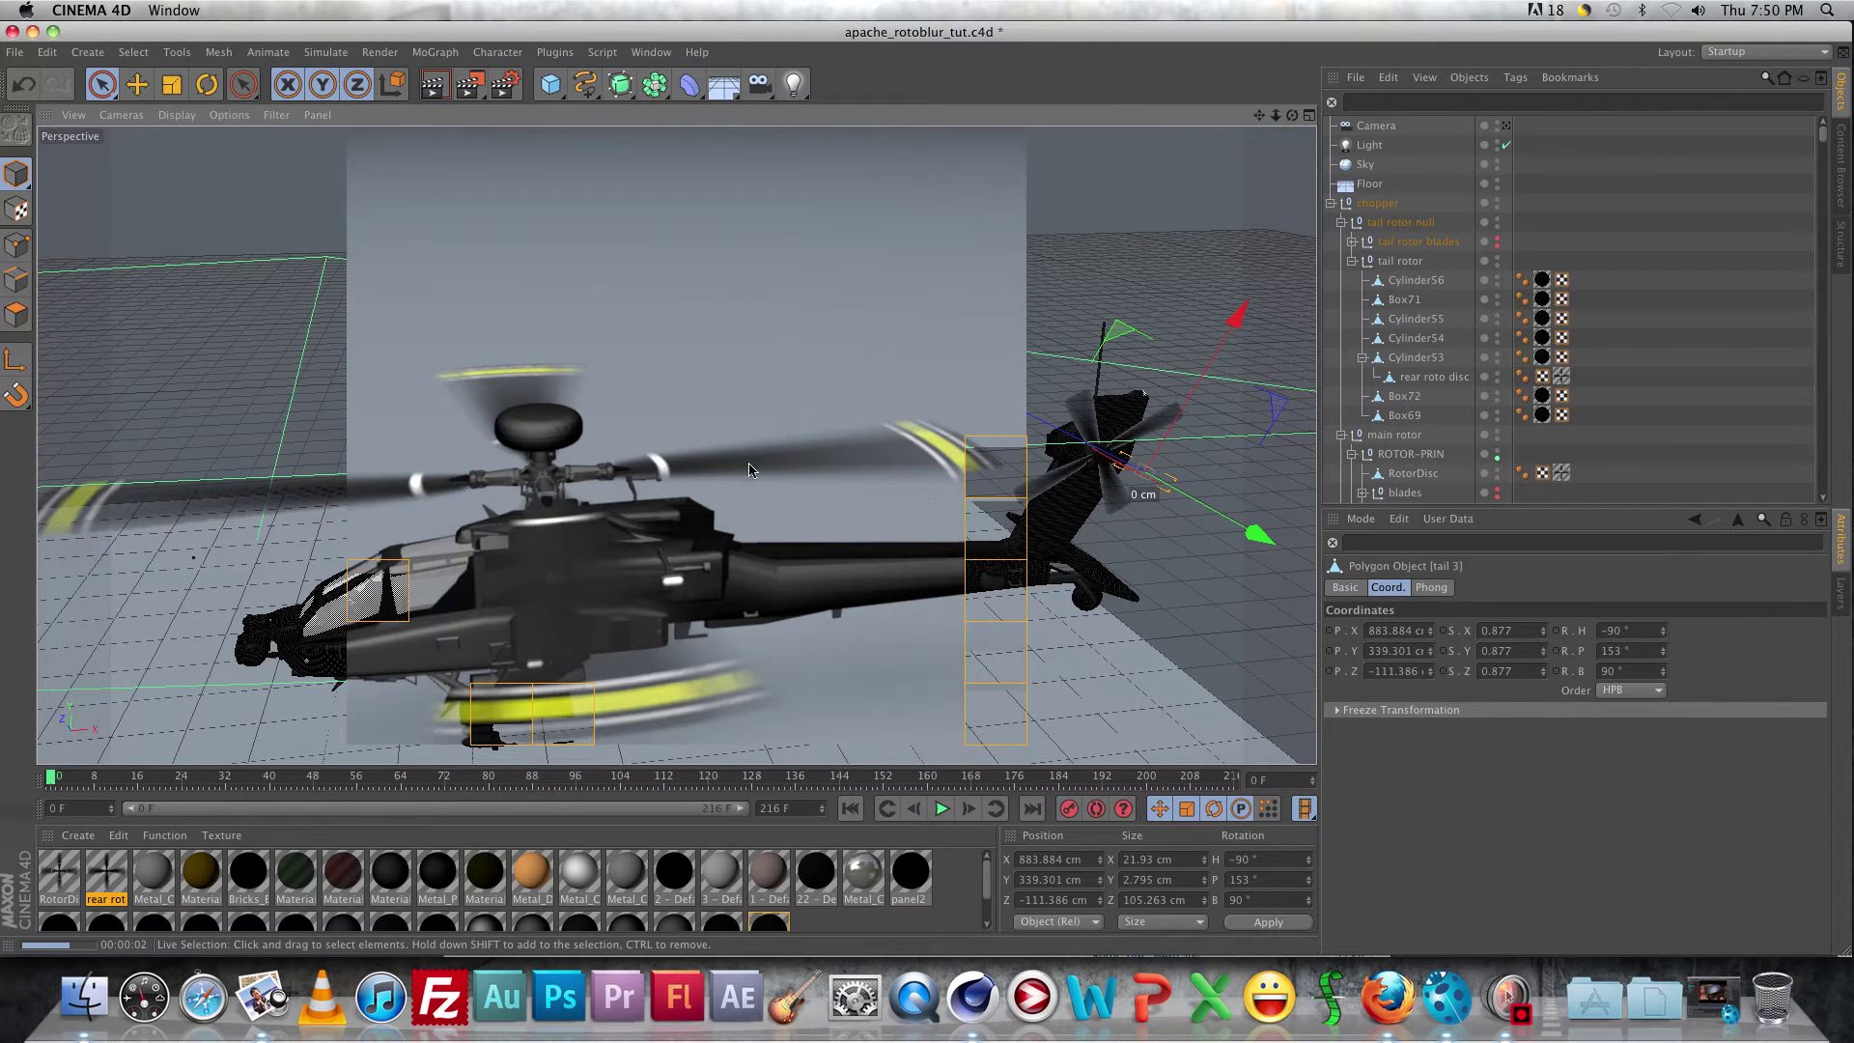
Add a Vibrate tag via CINEMA 4D Tags and move it from RotorDisc onto the ROTOR-PRIN null.
click(979, 461)
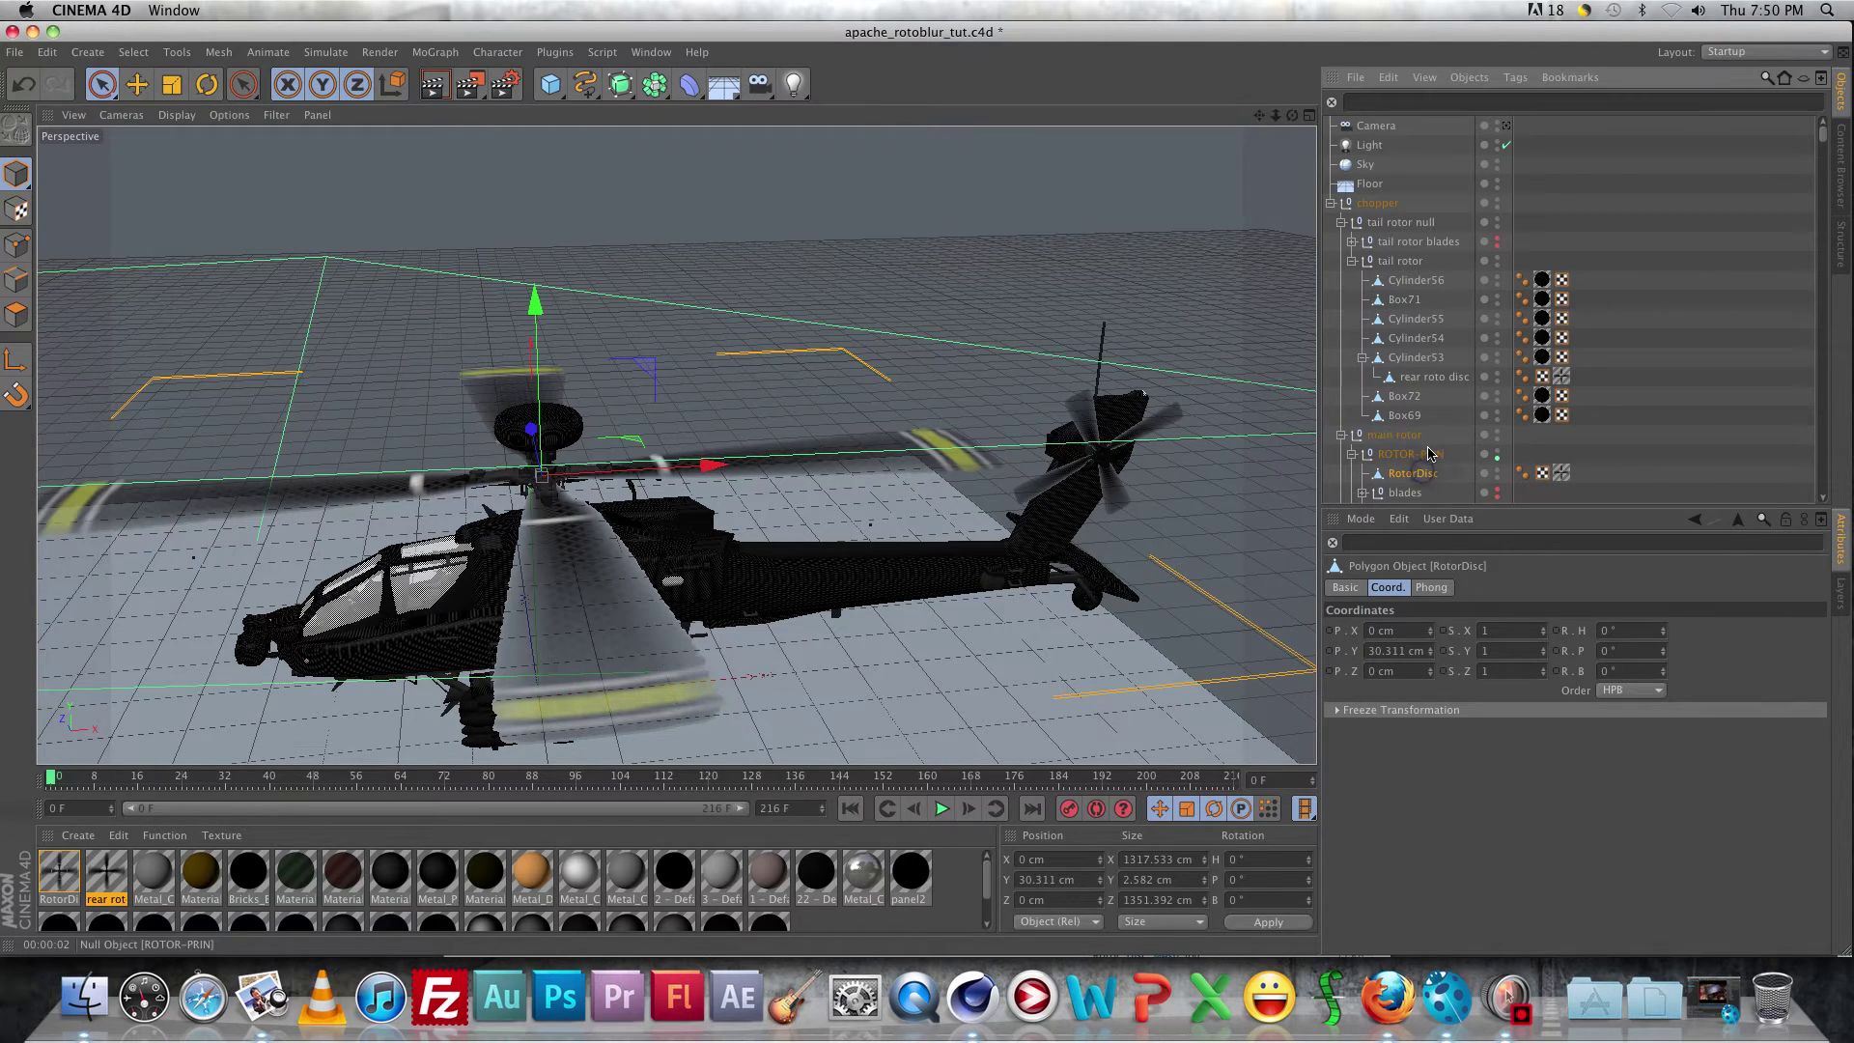
click(1515, 77)
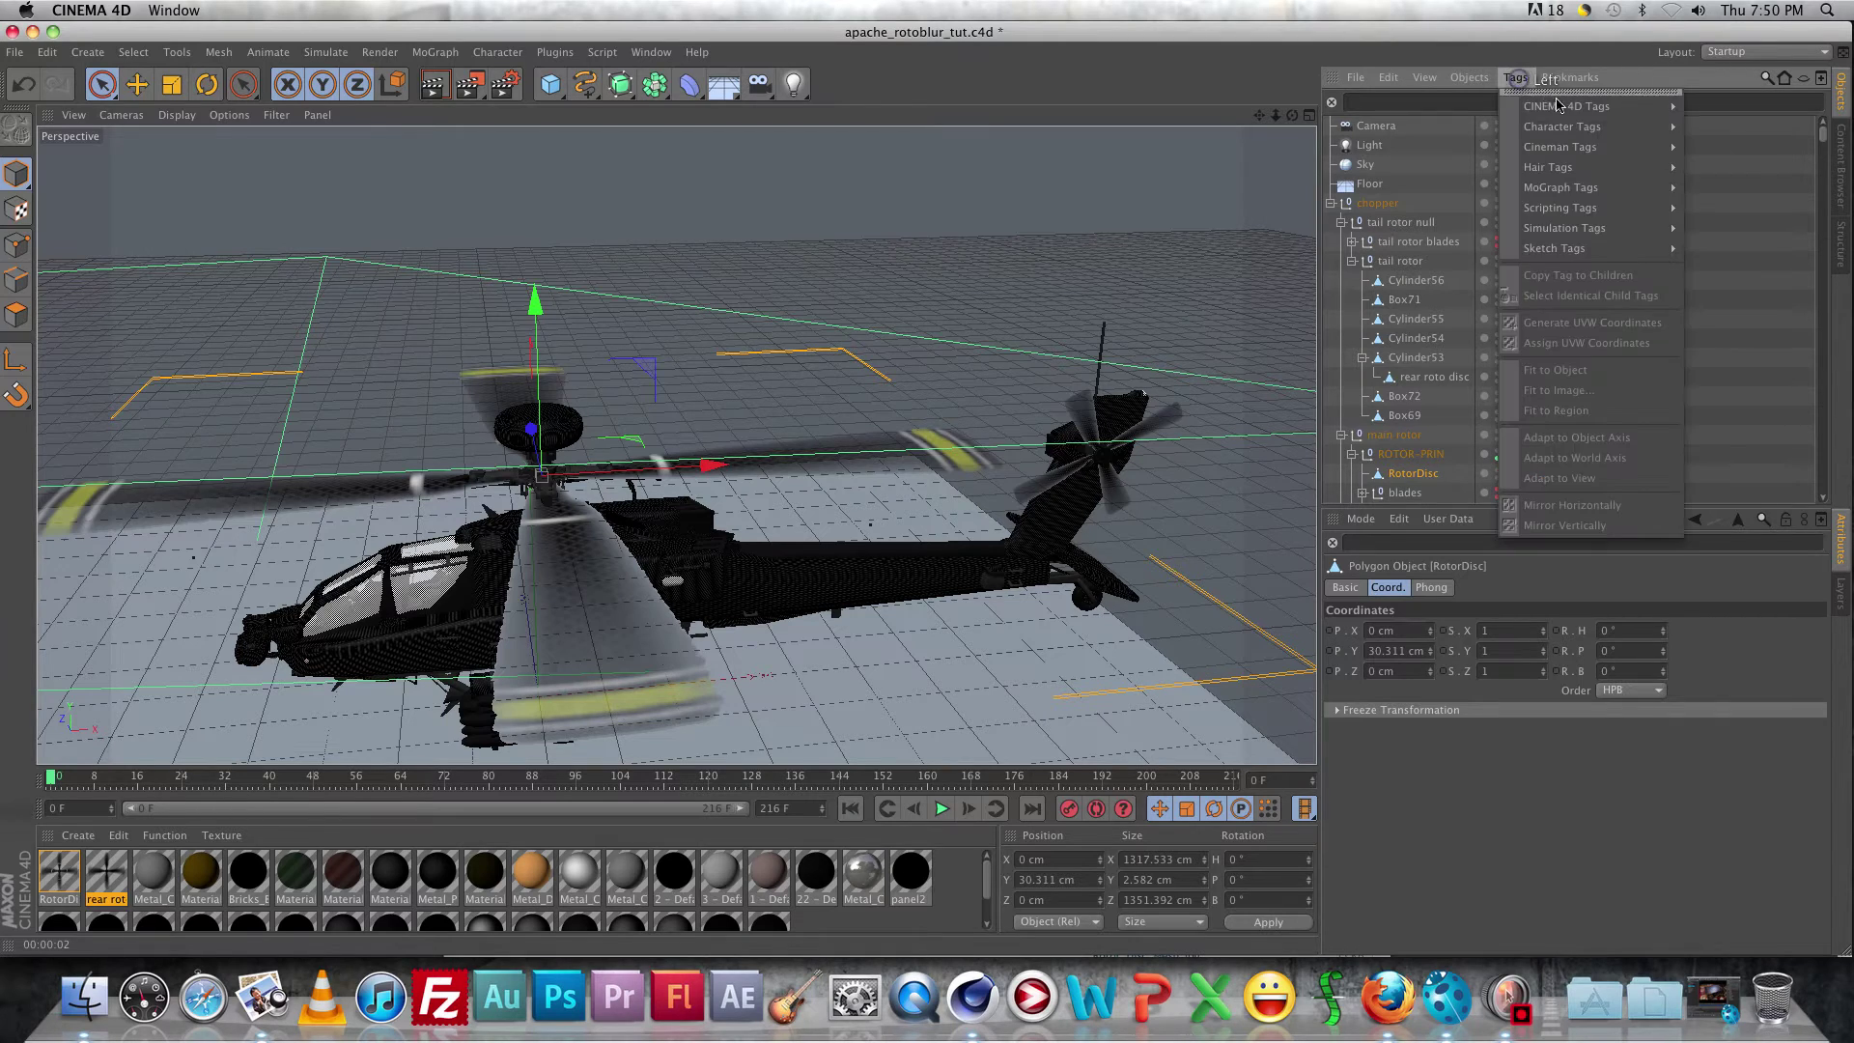
mouse_move(1566, 110)
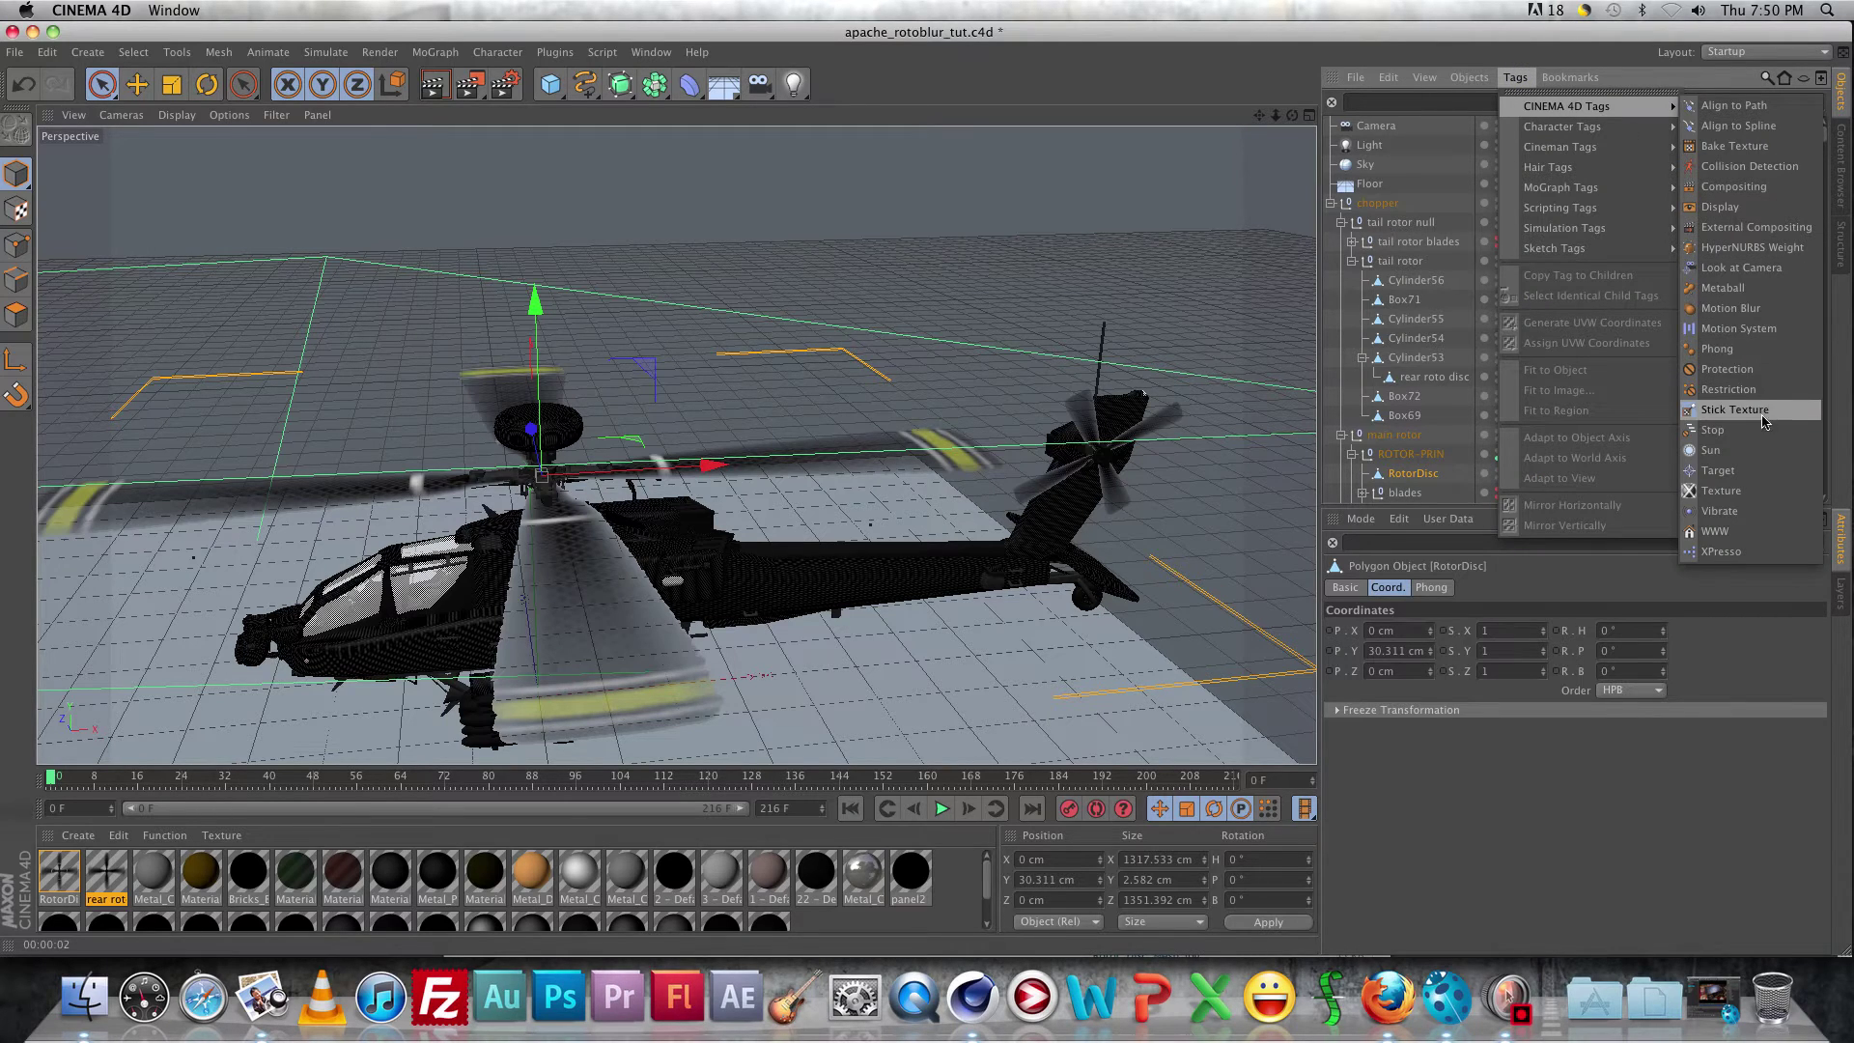
click(1737, 511)
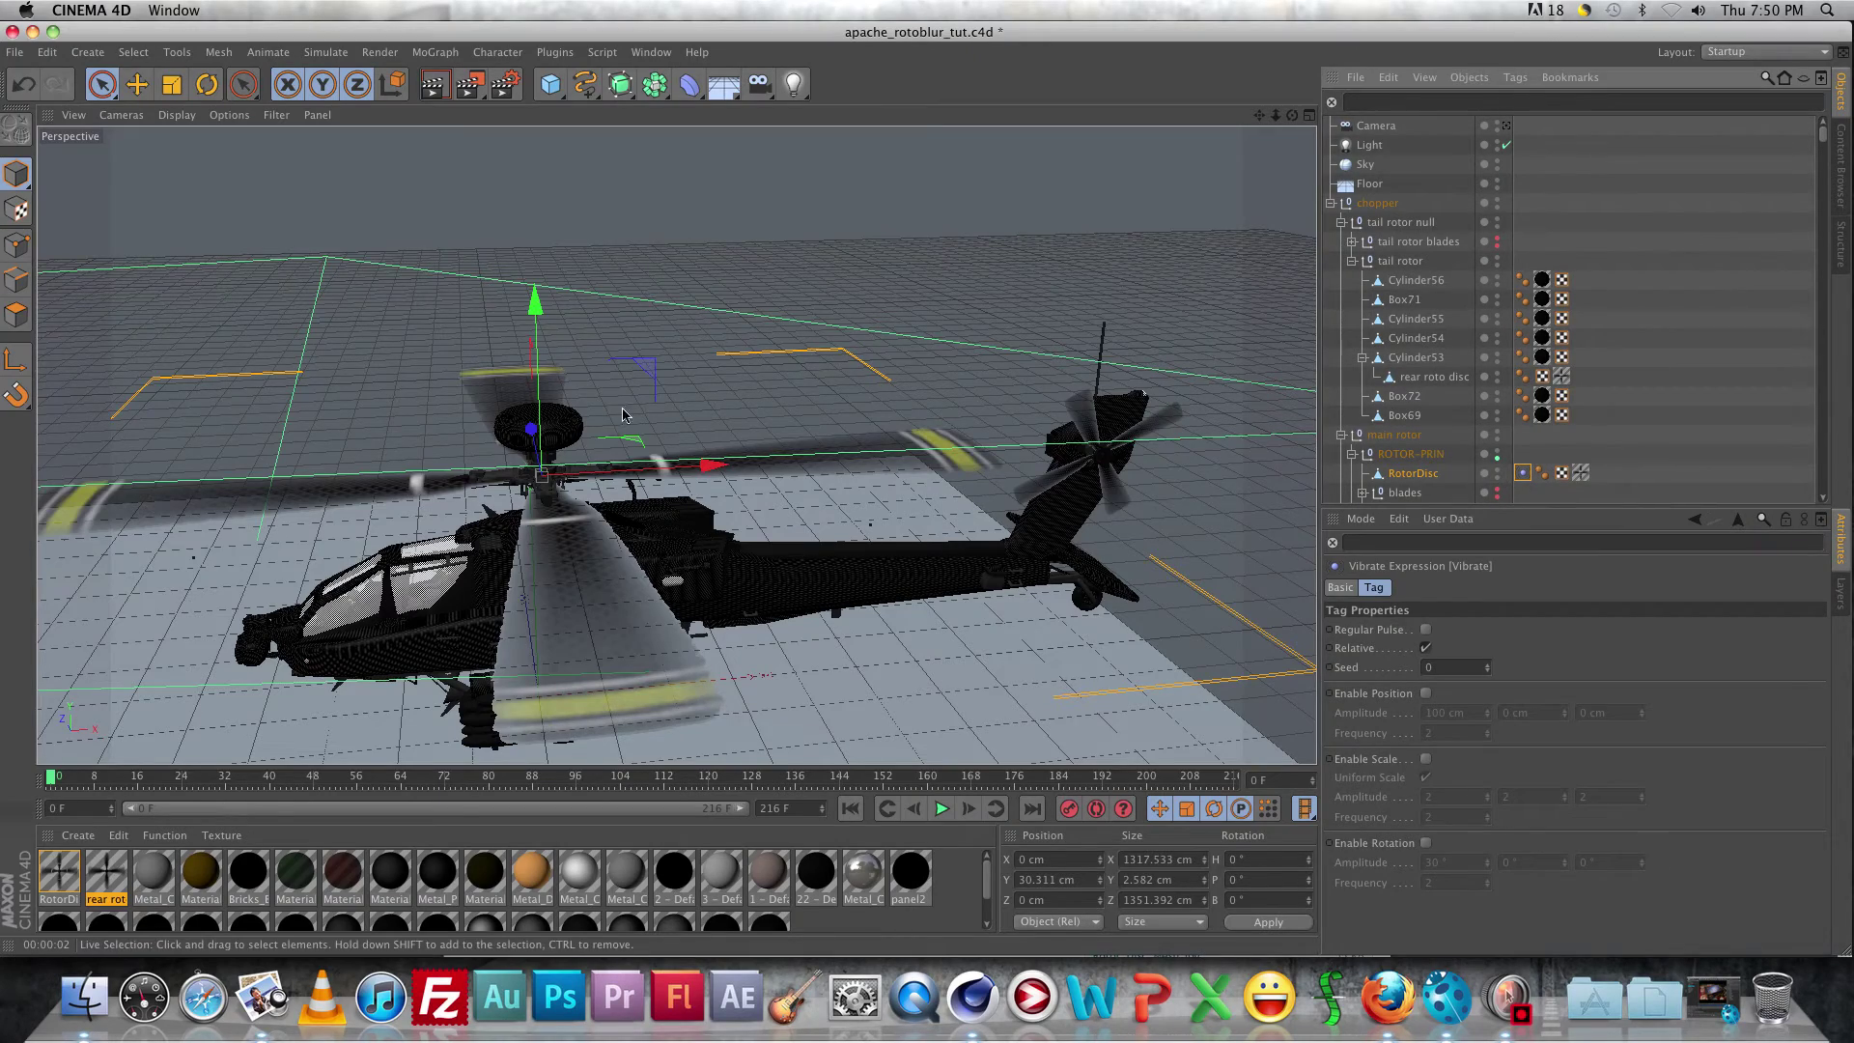
scroll(439, 513, up, 5)
scroll(439, 512, up, 3)
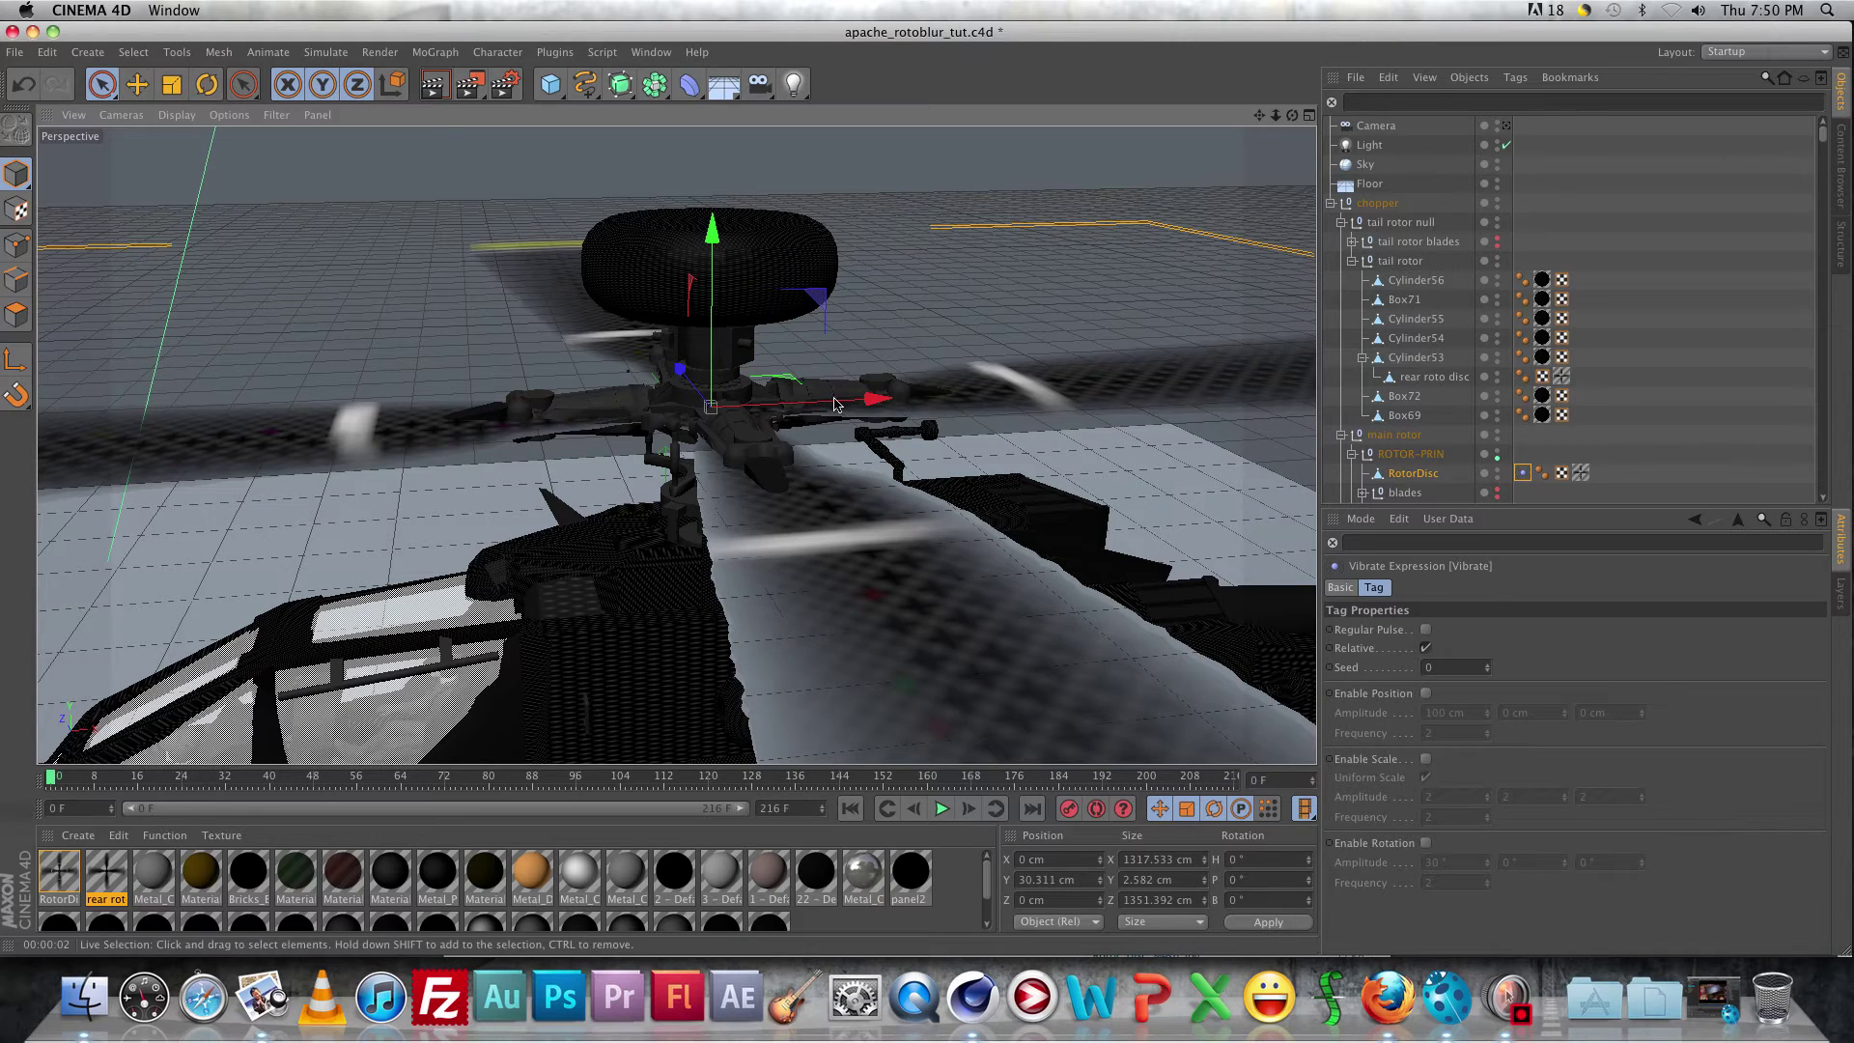
click(749, 449)
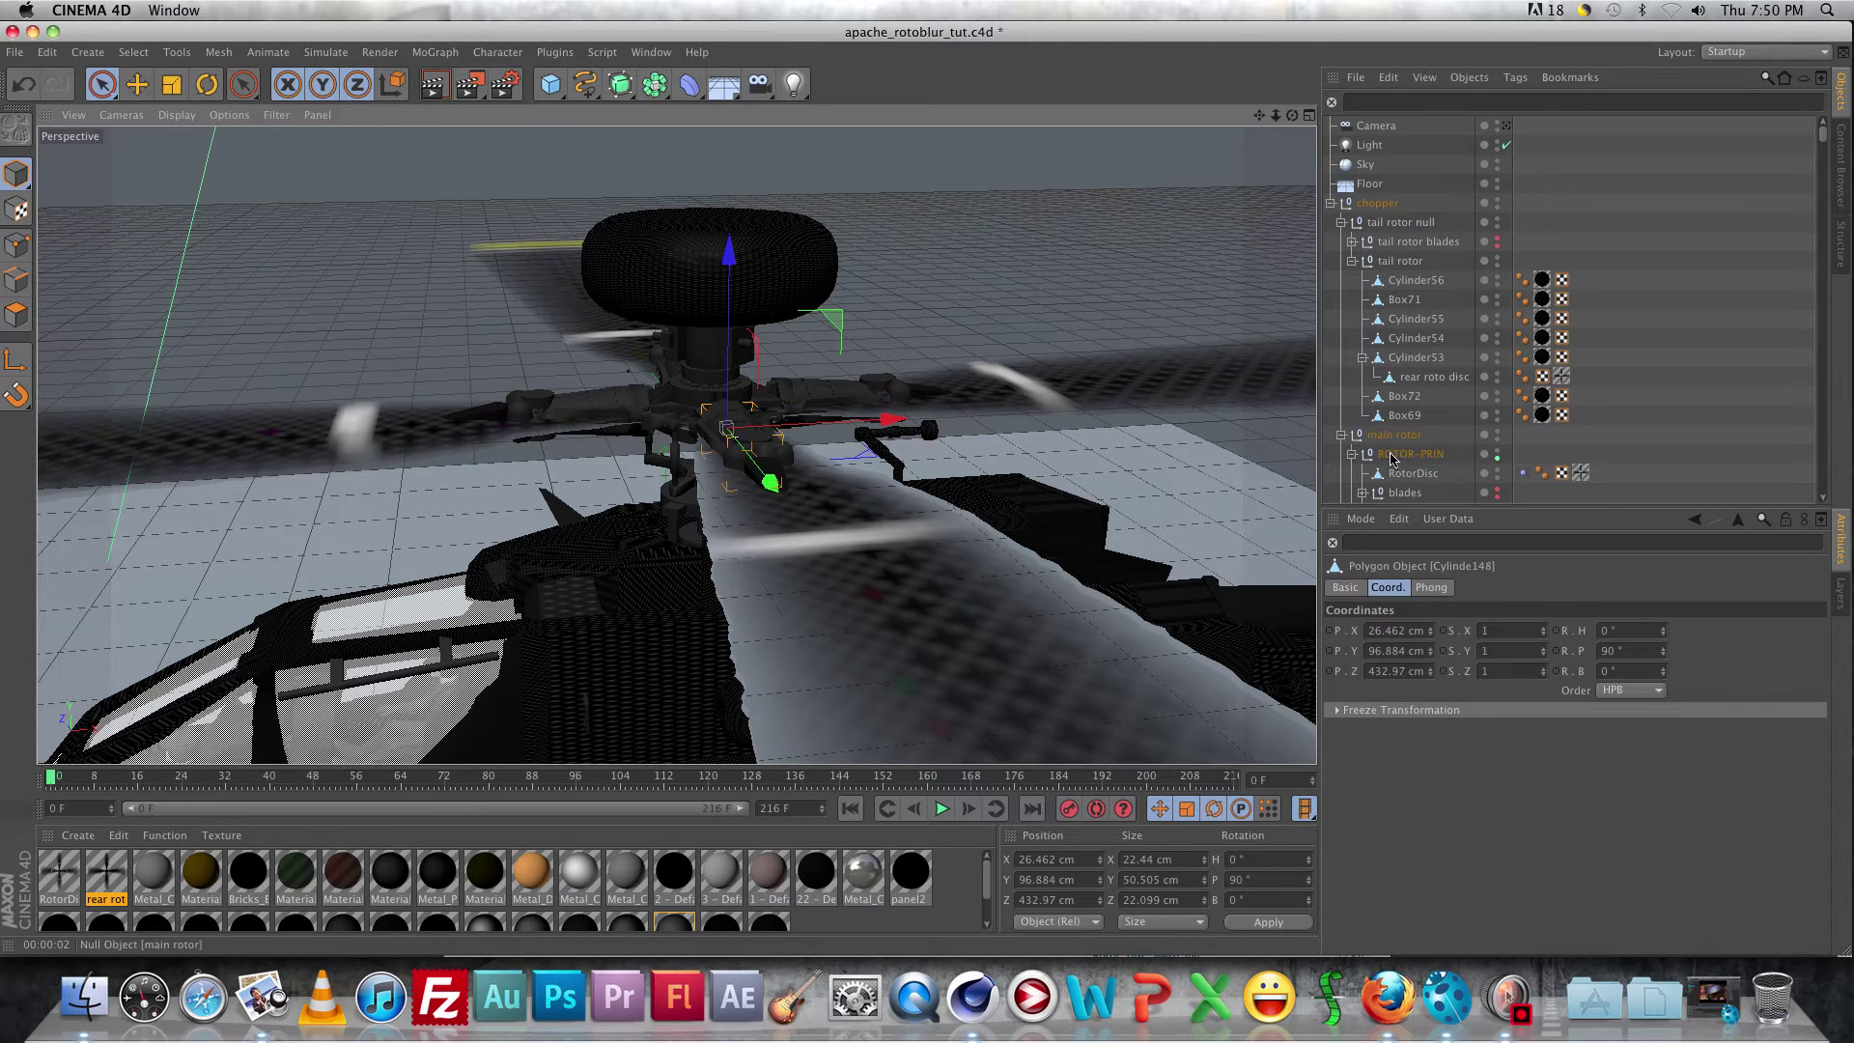
click(1391, 456)
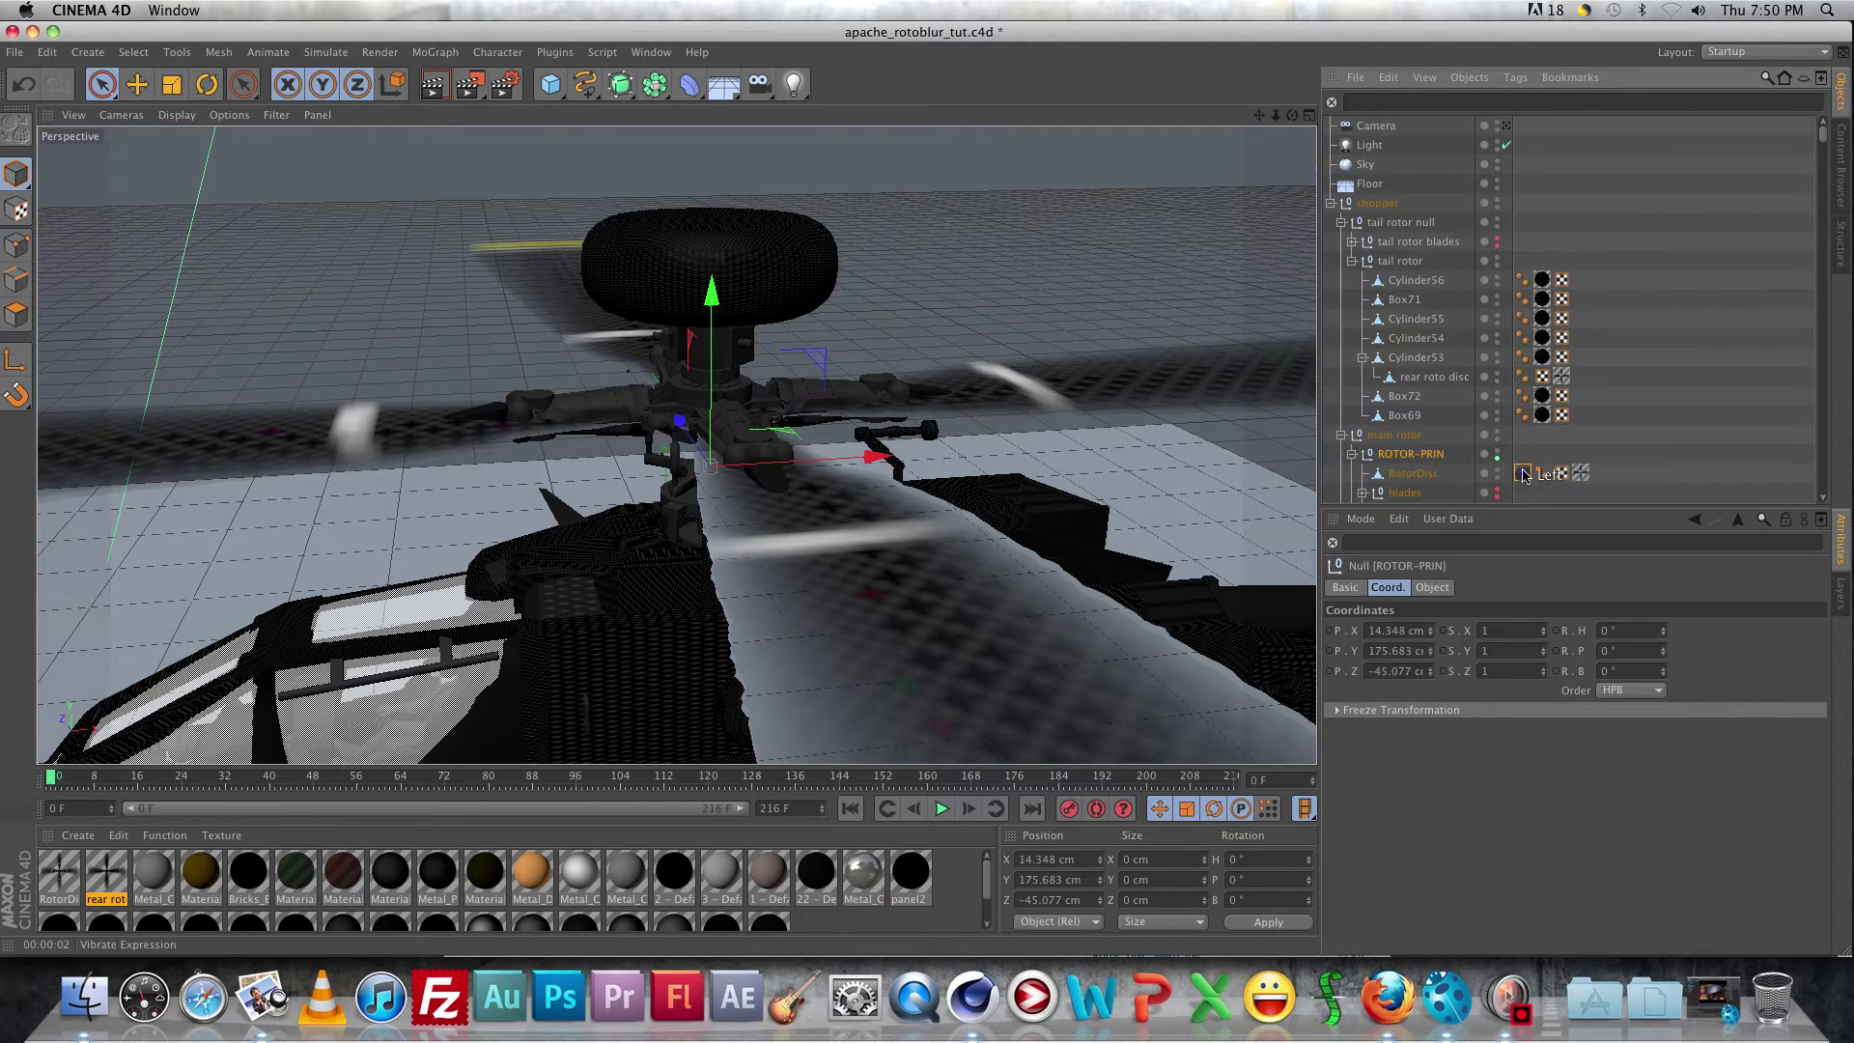
drag(1523, 475, 1434, 456)
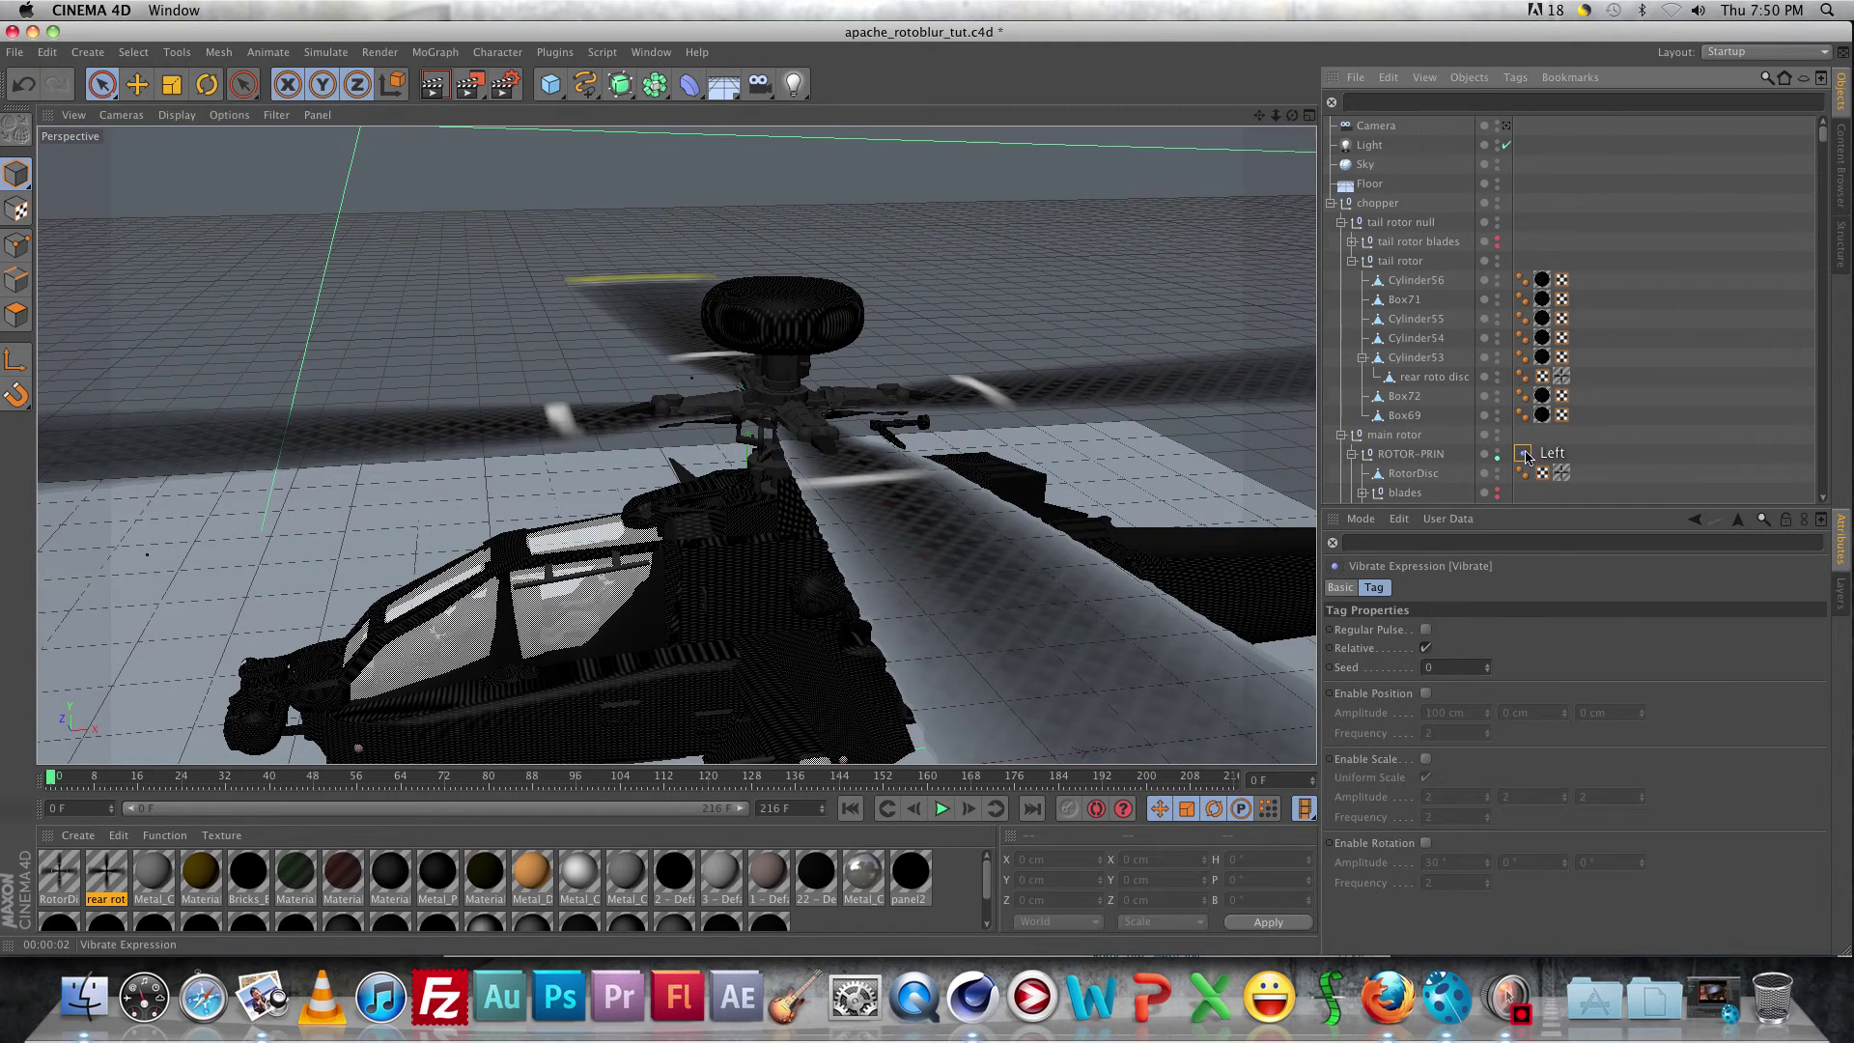
Turn on Regular Pulse and Enable Rotation, turn off Relative, with 350° amplitude and 1.5 frequency.
click(1426, 630)
click(1426, 648)
click(1425, 843)
double_click(1440, 862)
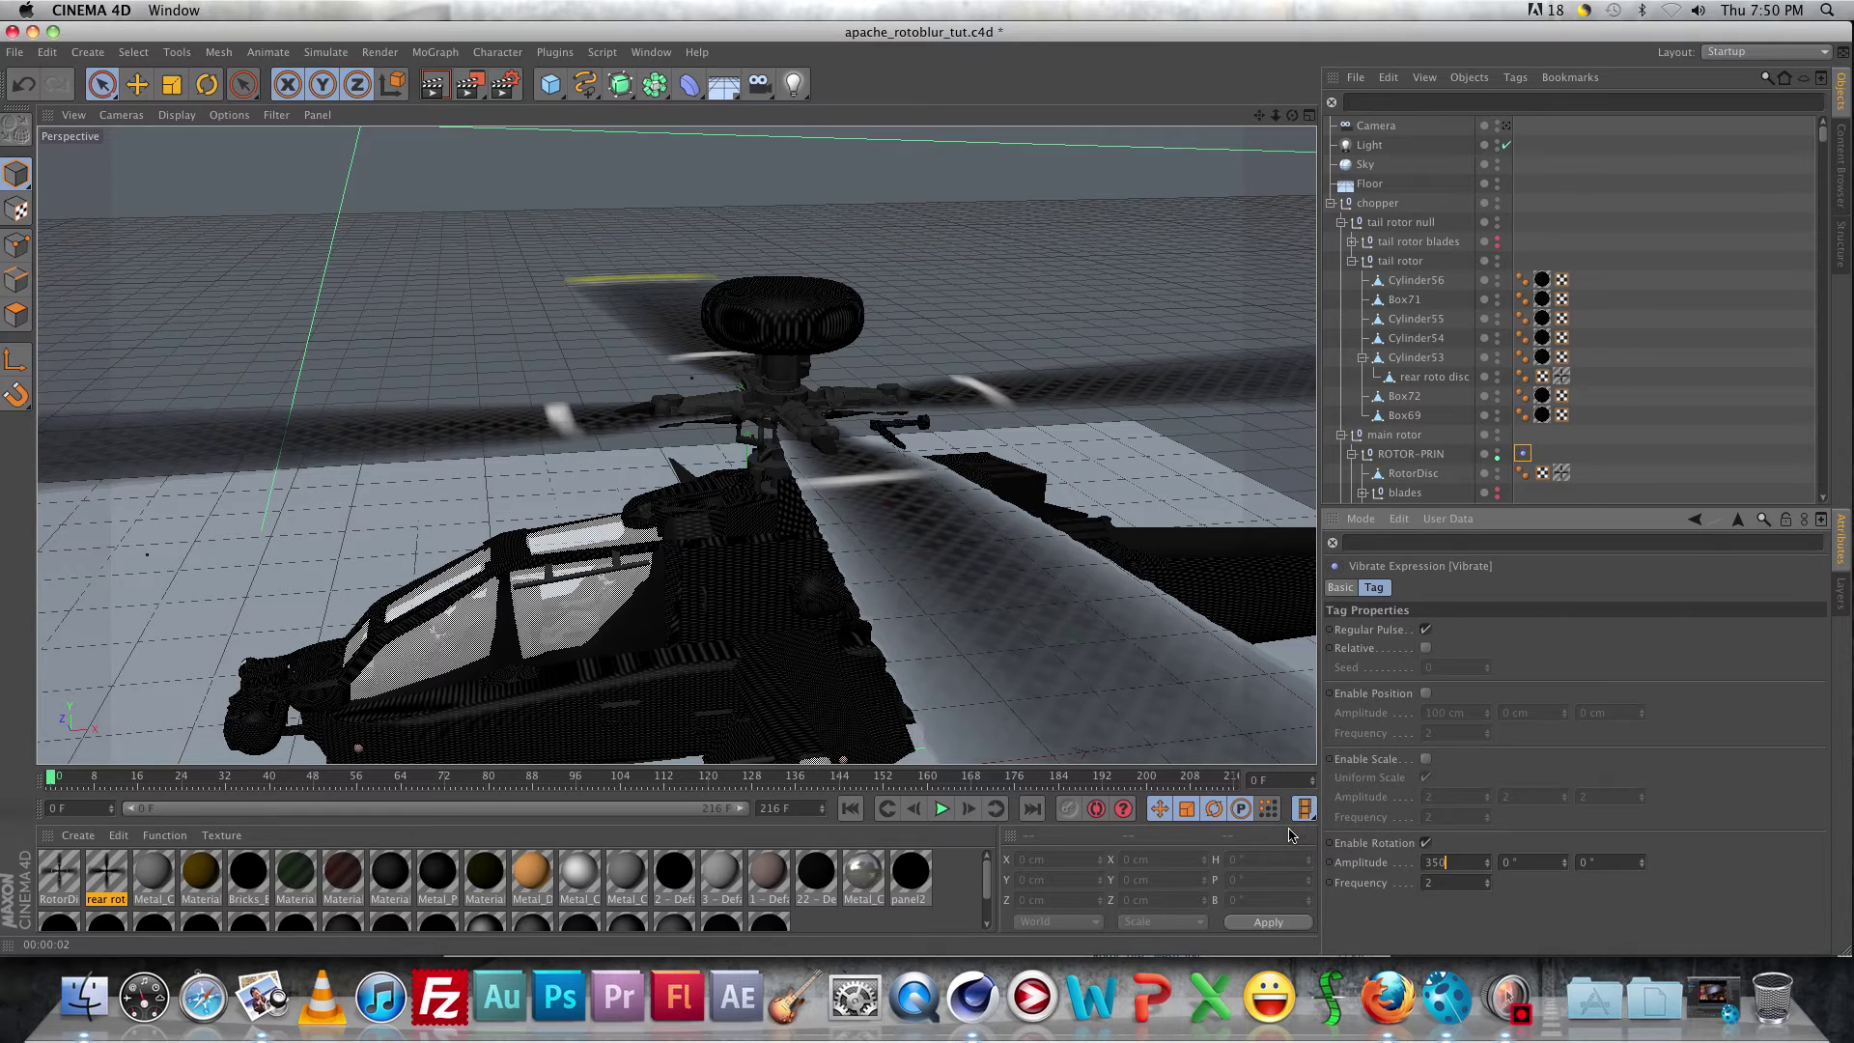
key(Tab)
click(1430, 884)
Confirm the project frame rate is 24 in Project Settings, then reselect the ROTOR-PRIN Vibrate tag.
key(super+d)
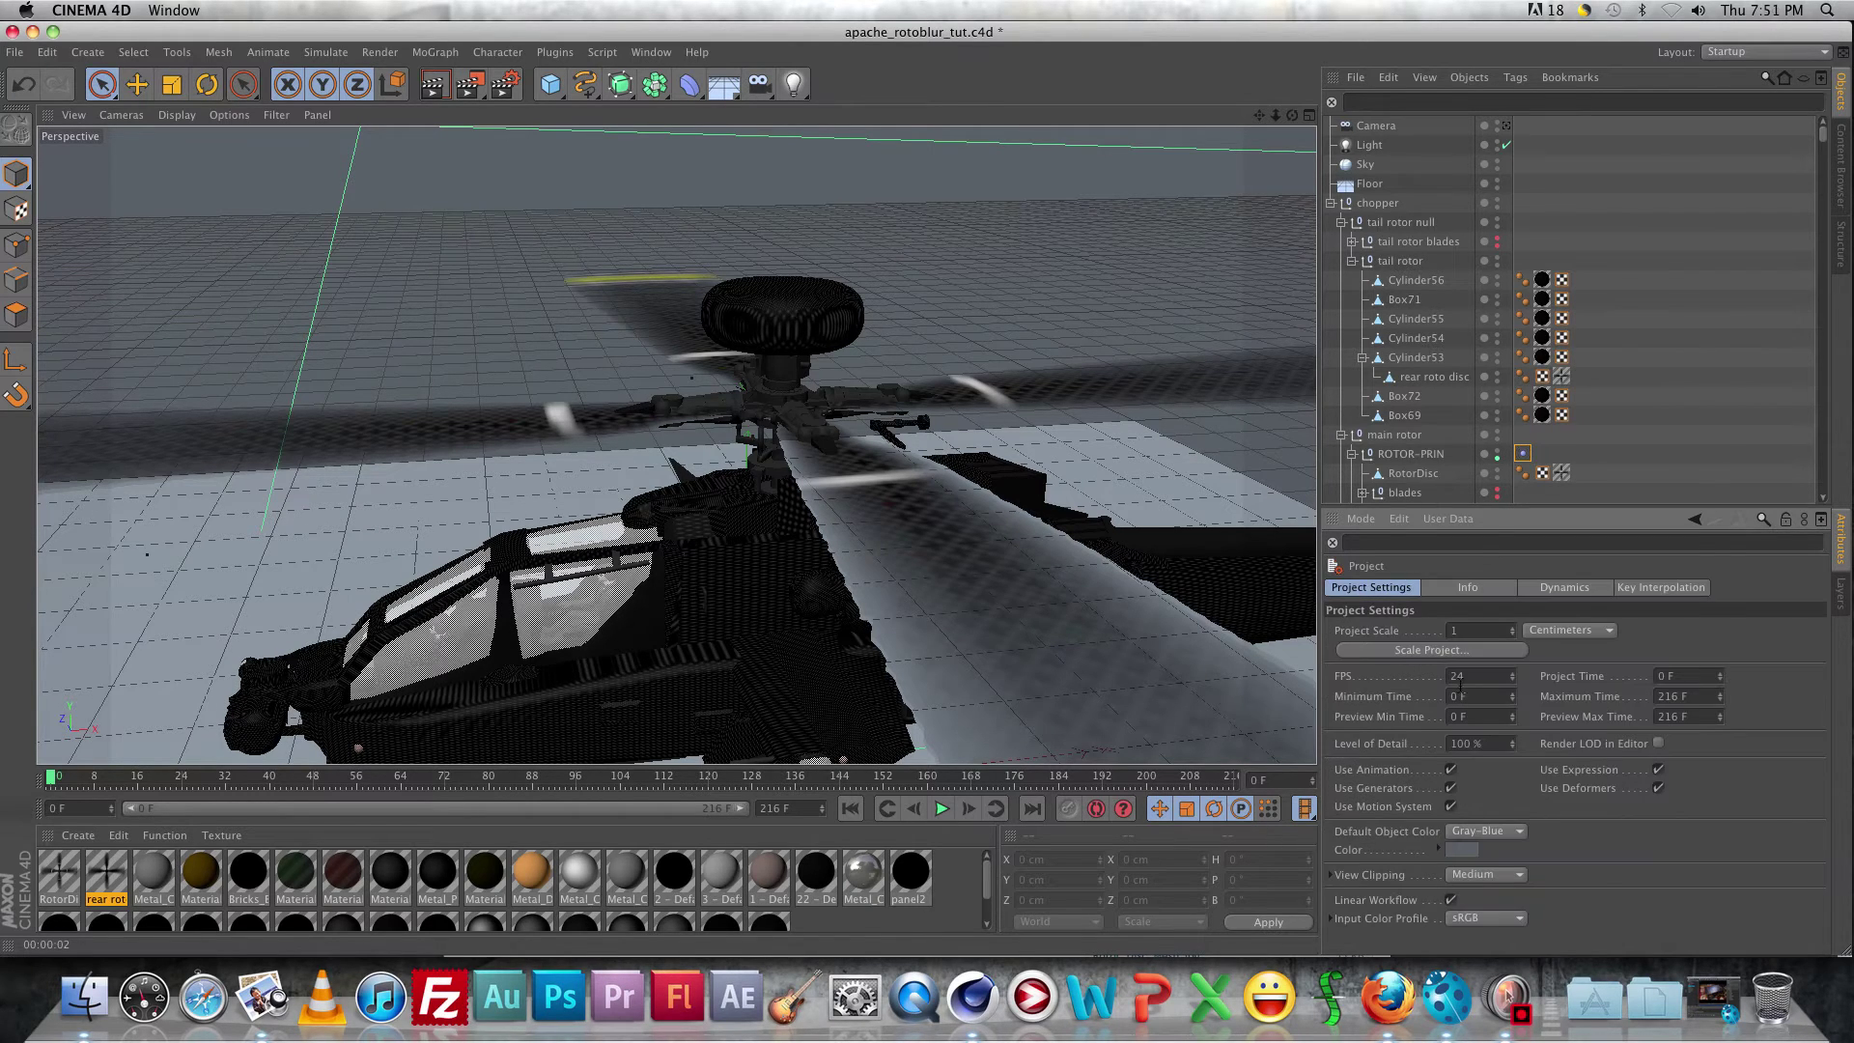
double_click(1477, 676)
click(1523, 454)
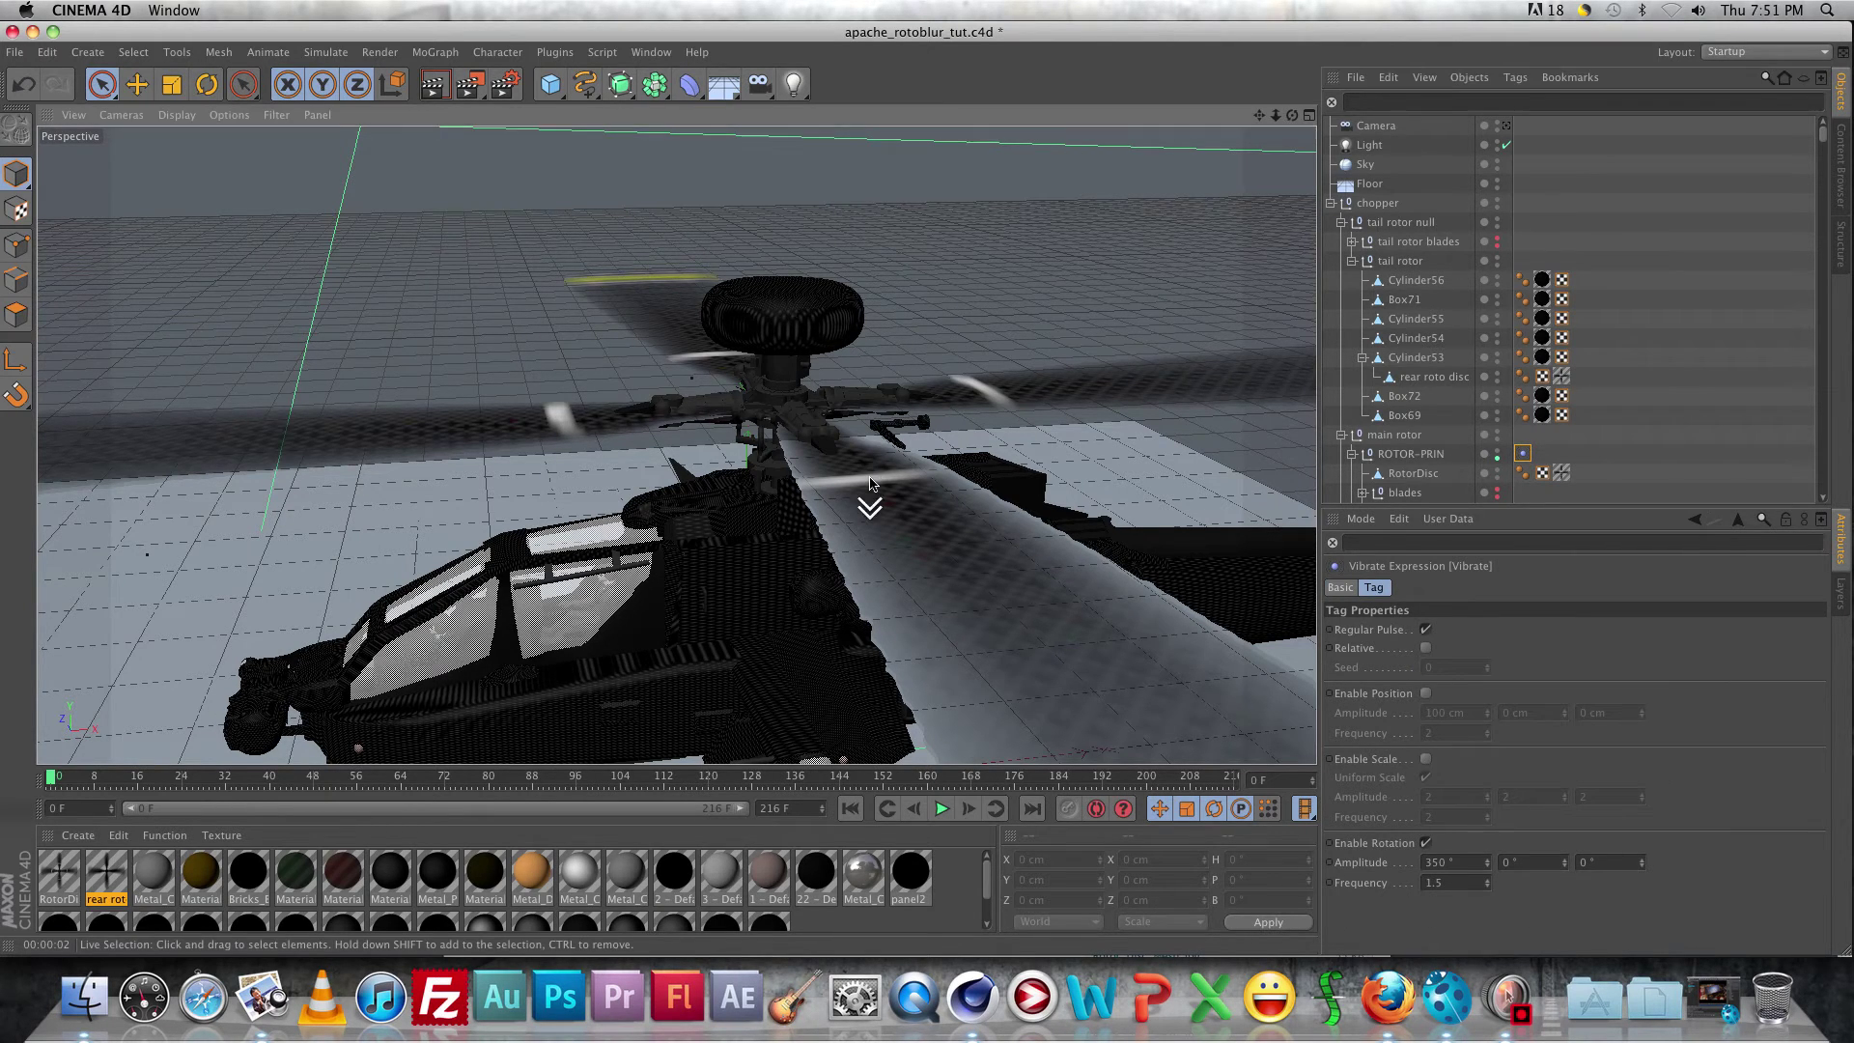
alt+drag(869, 505, 1081, 454)
click(1069, 458)
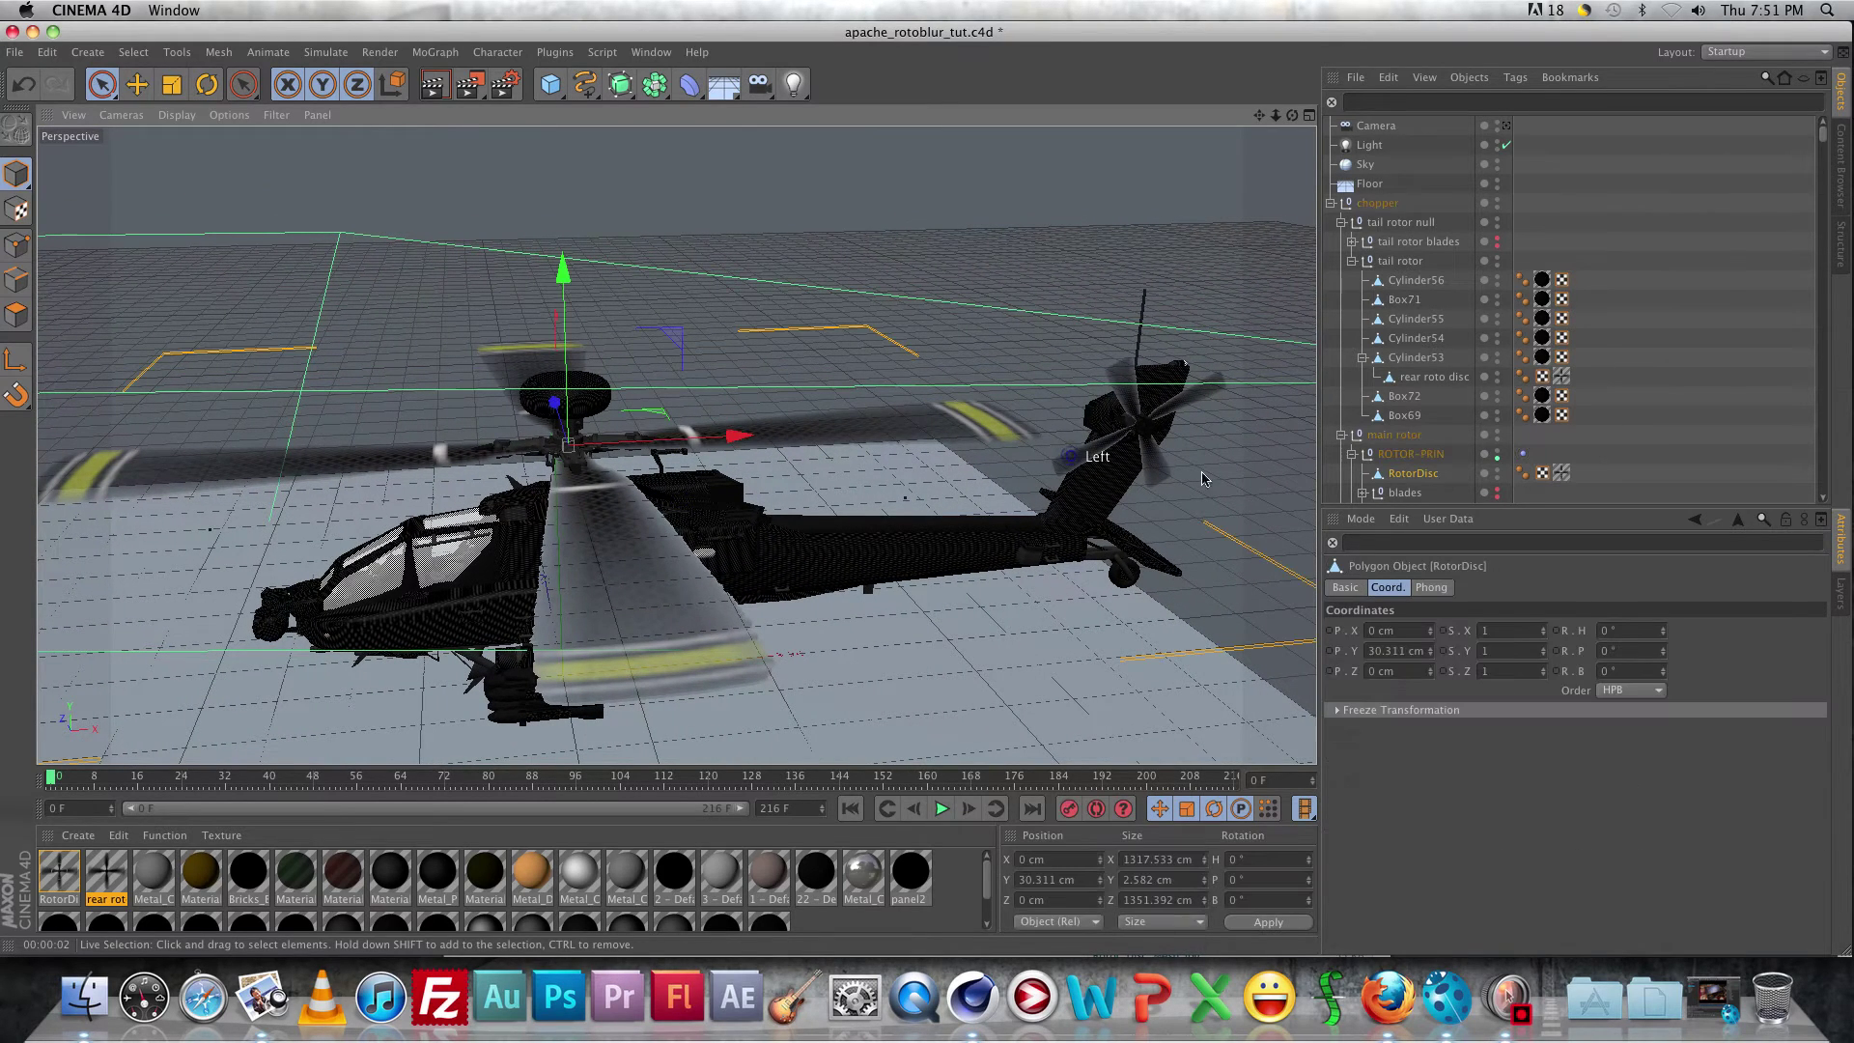
click(1523, 455)
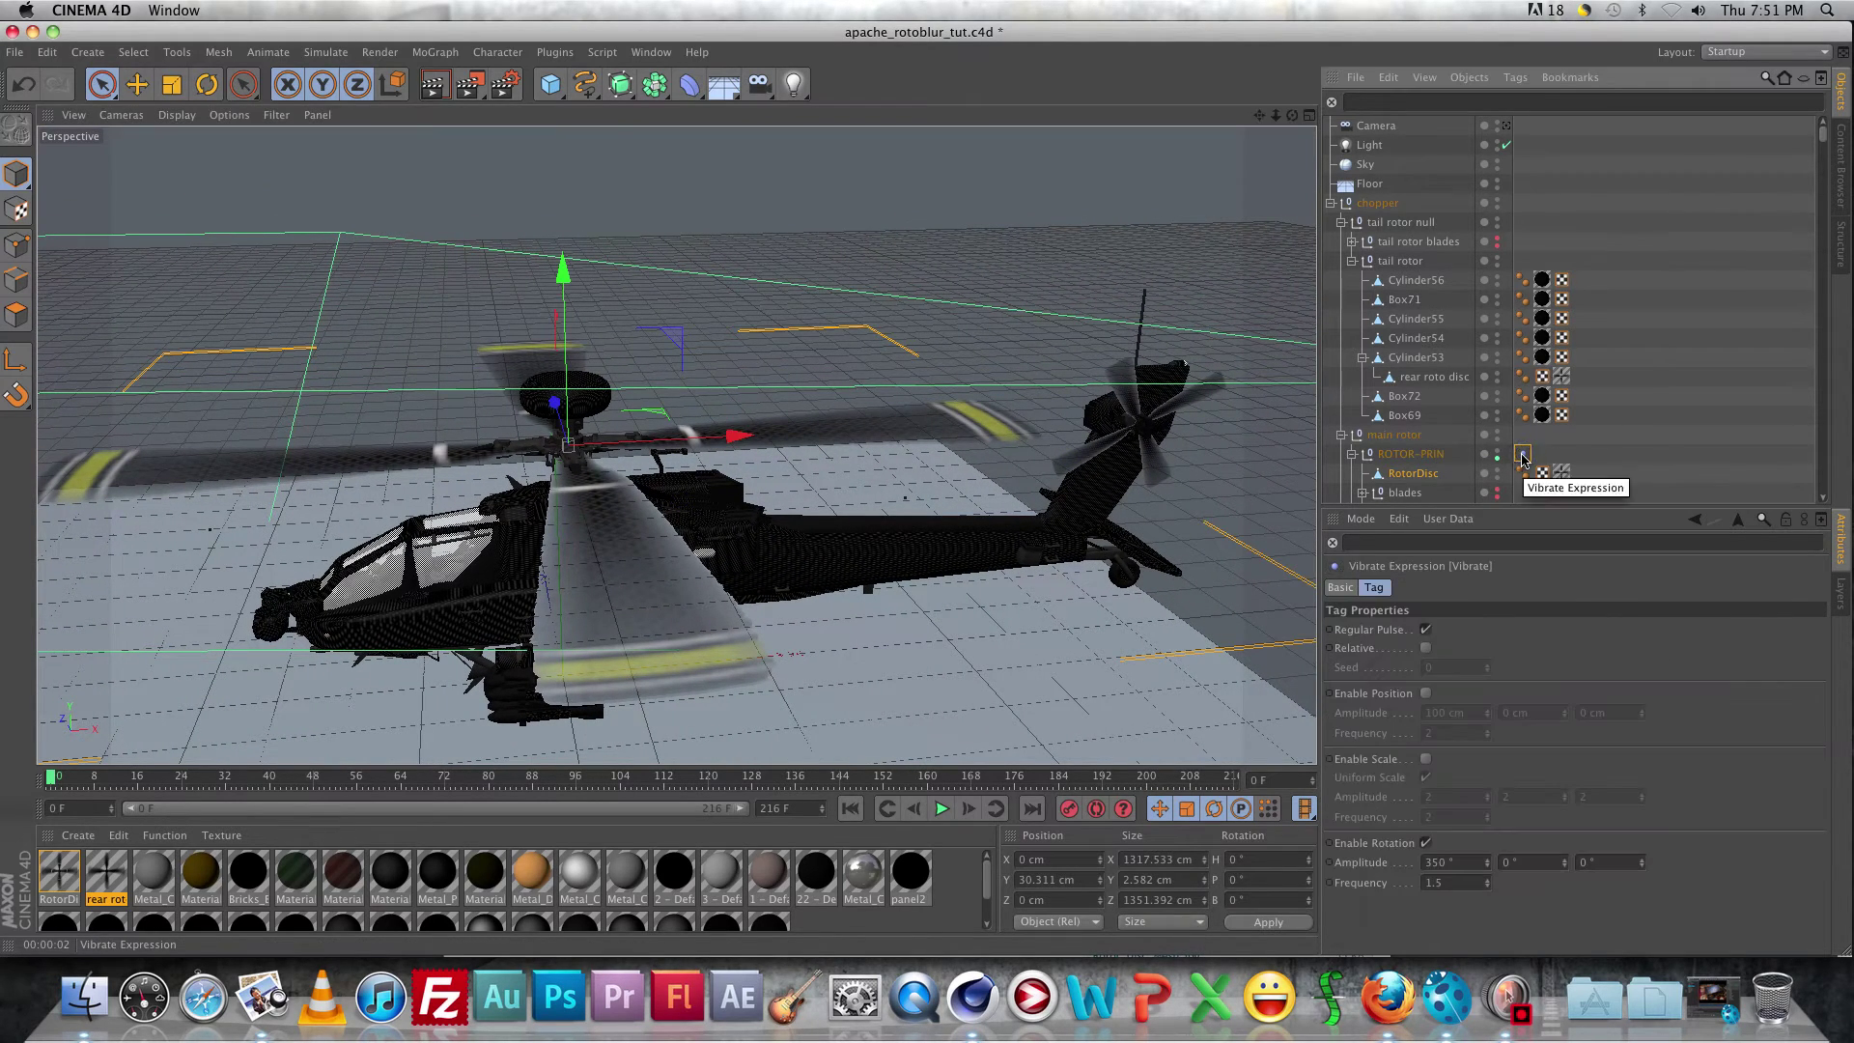
Copy the Vibrate tag onto the rear roto disc, scrub the timeline, and render frame 20.
ctrl+drag(1522, 454, 1441, 383)
click(1437, 377)
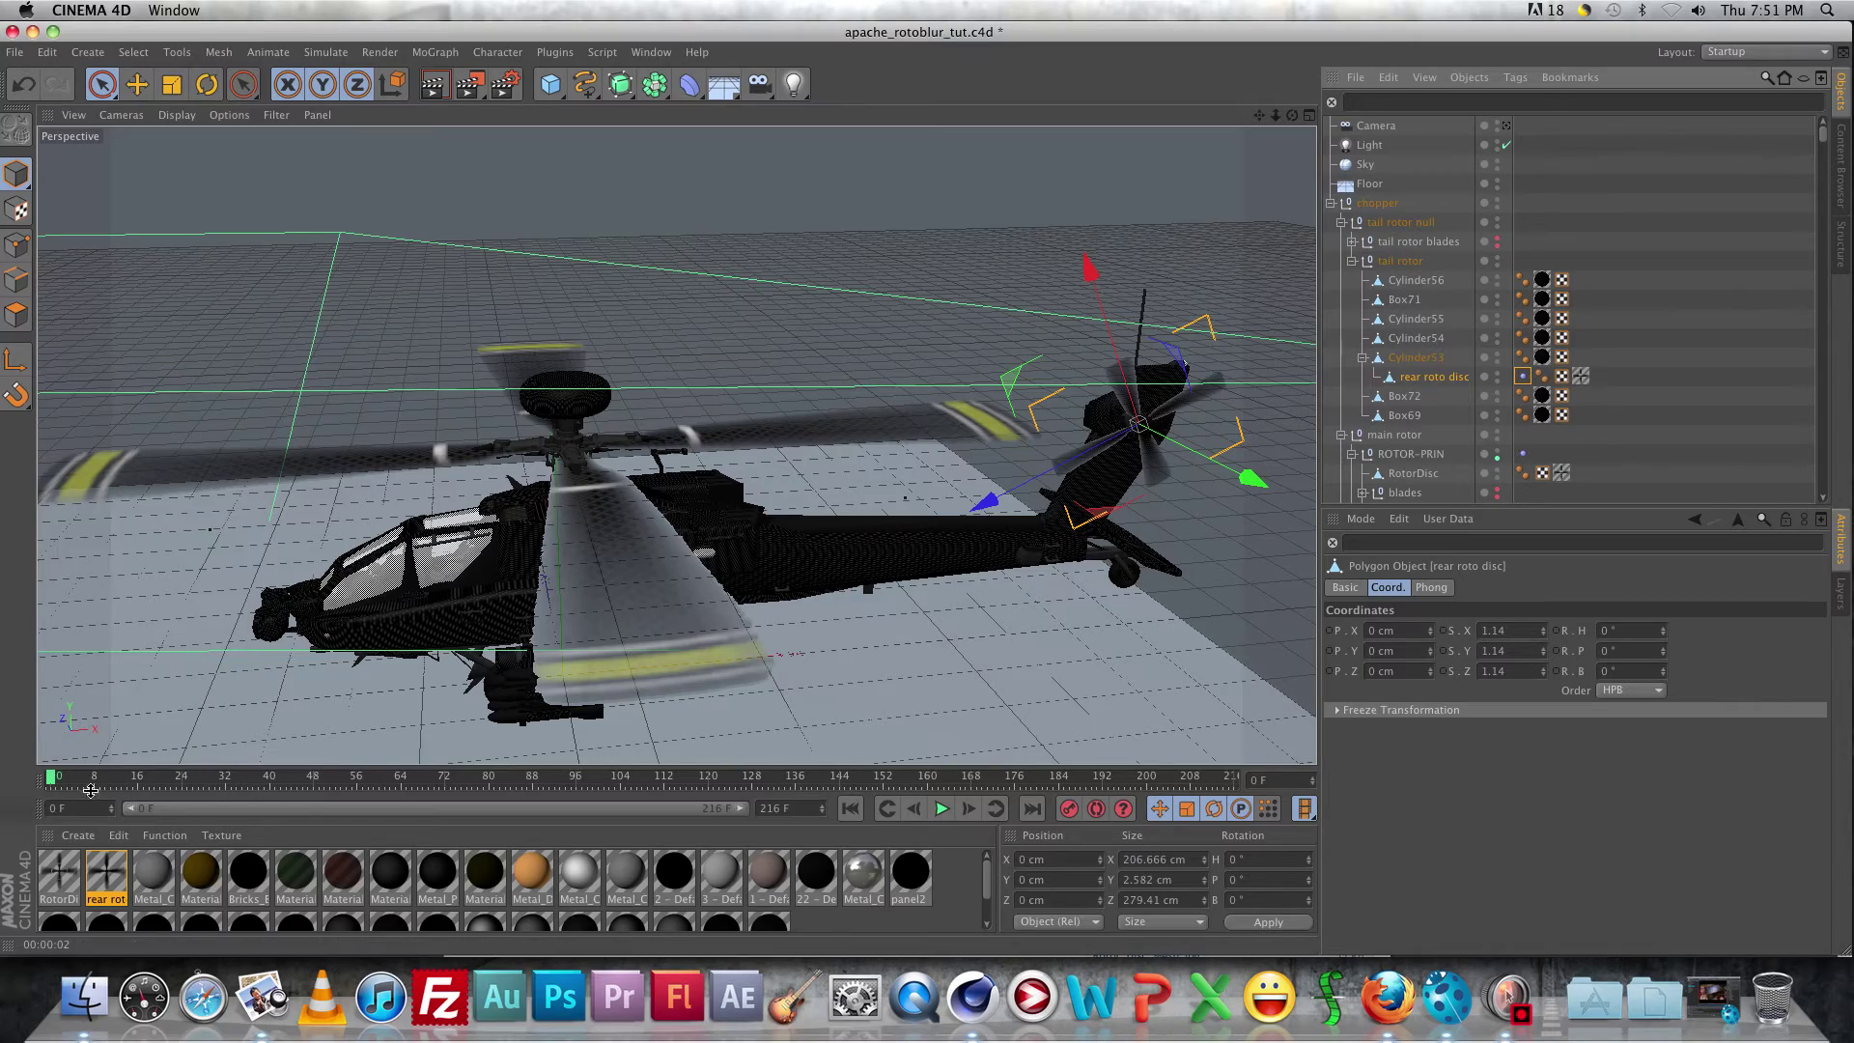
drag(51, 784, 160, 775)
key(shift+r)
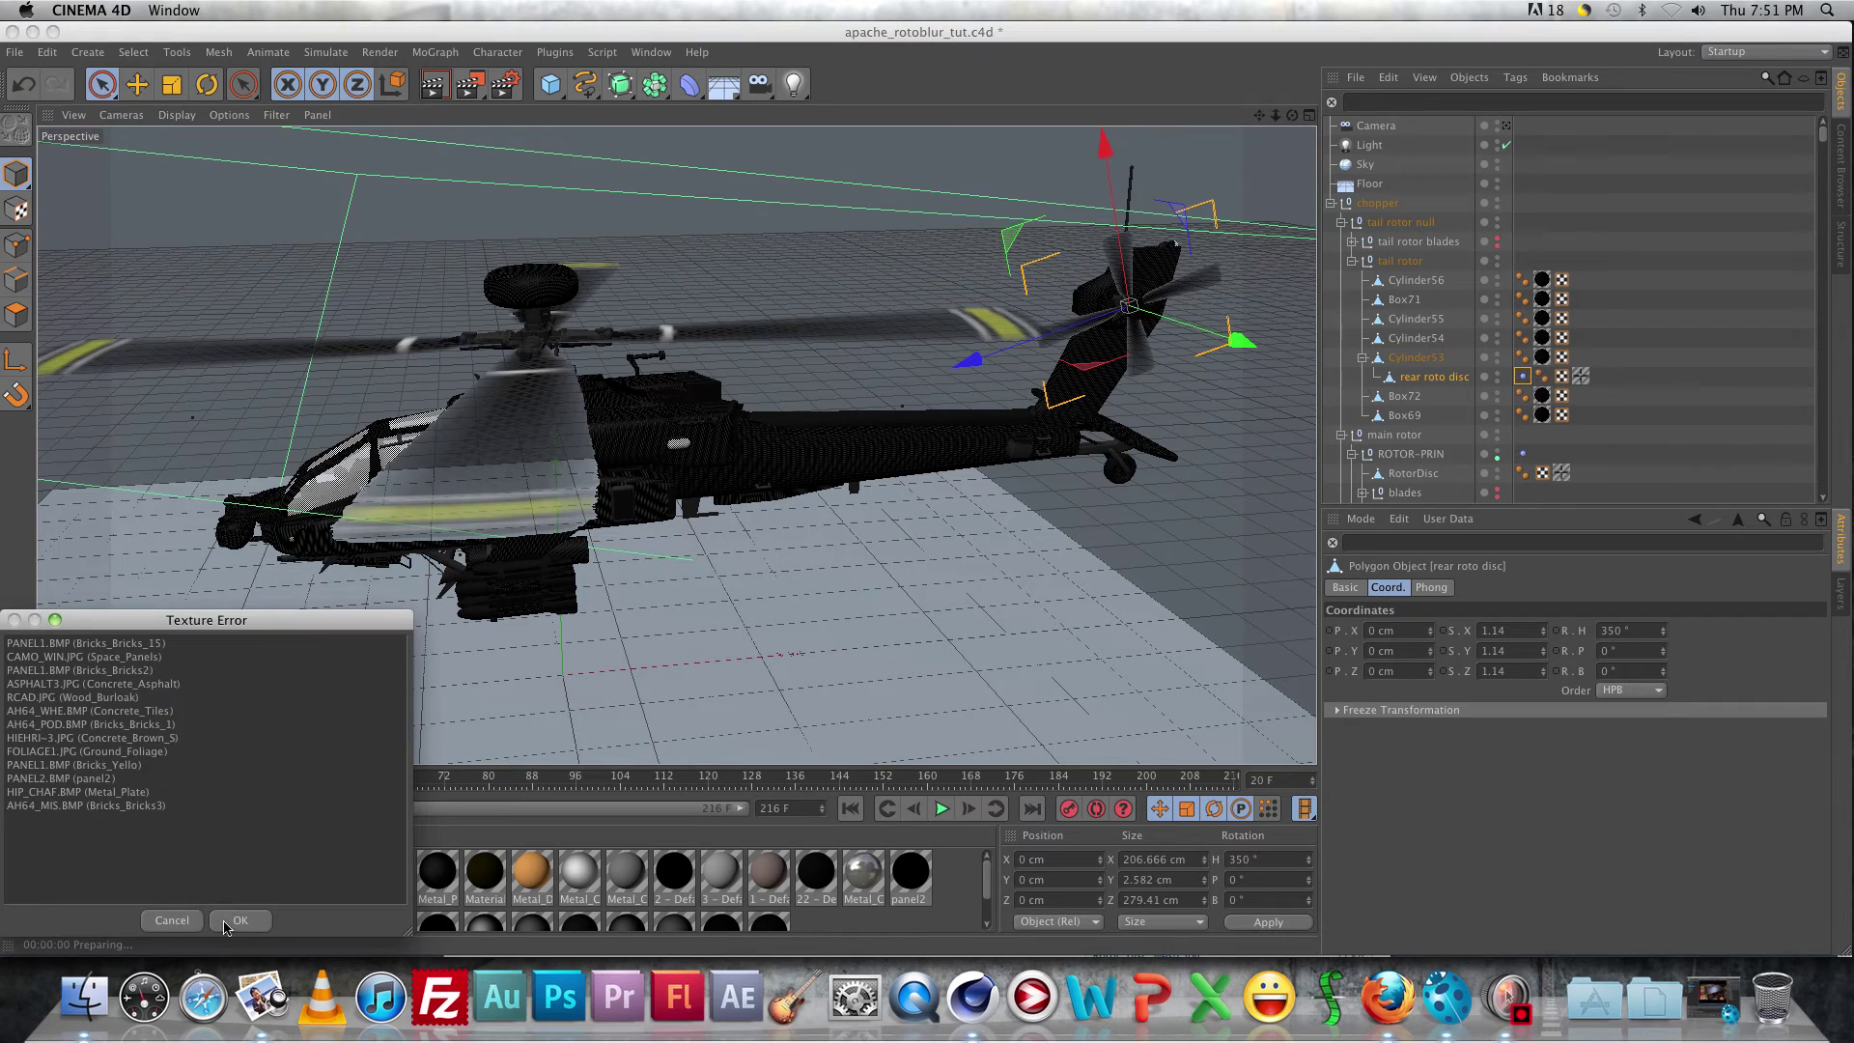
click(232, 921)
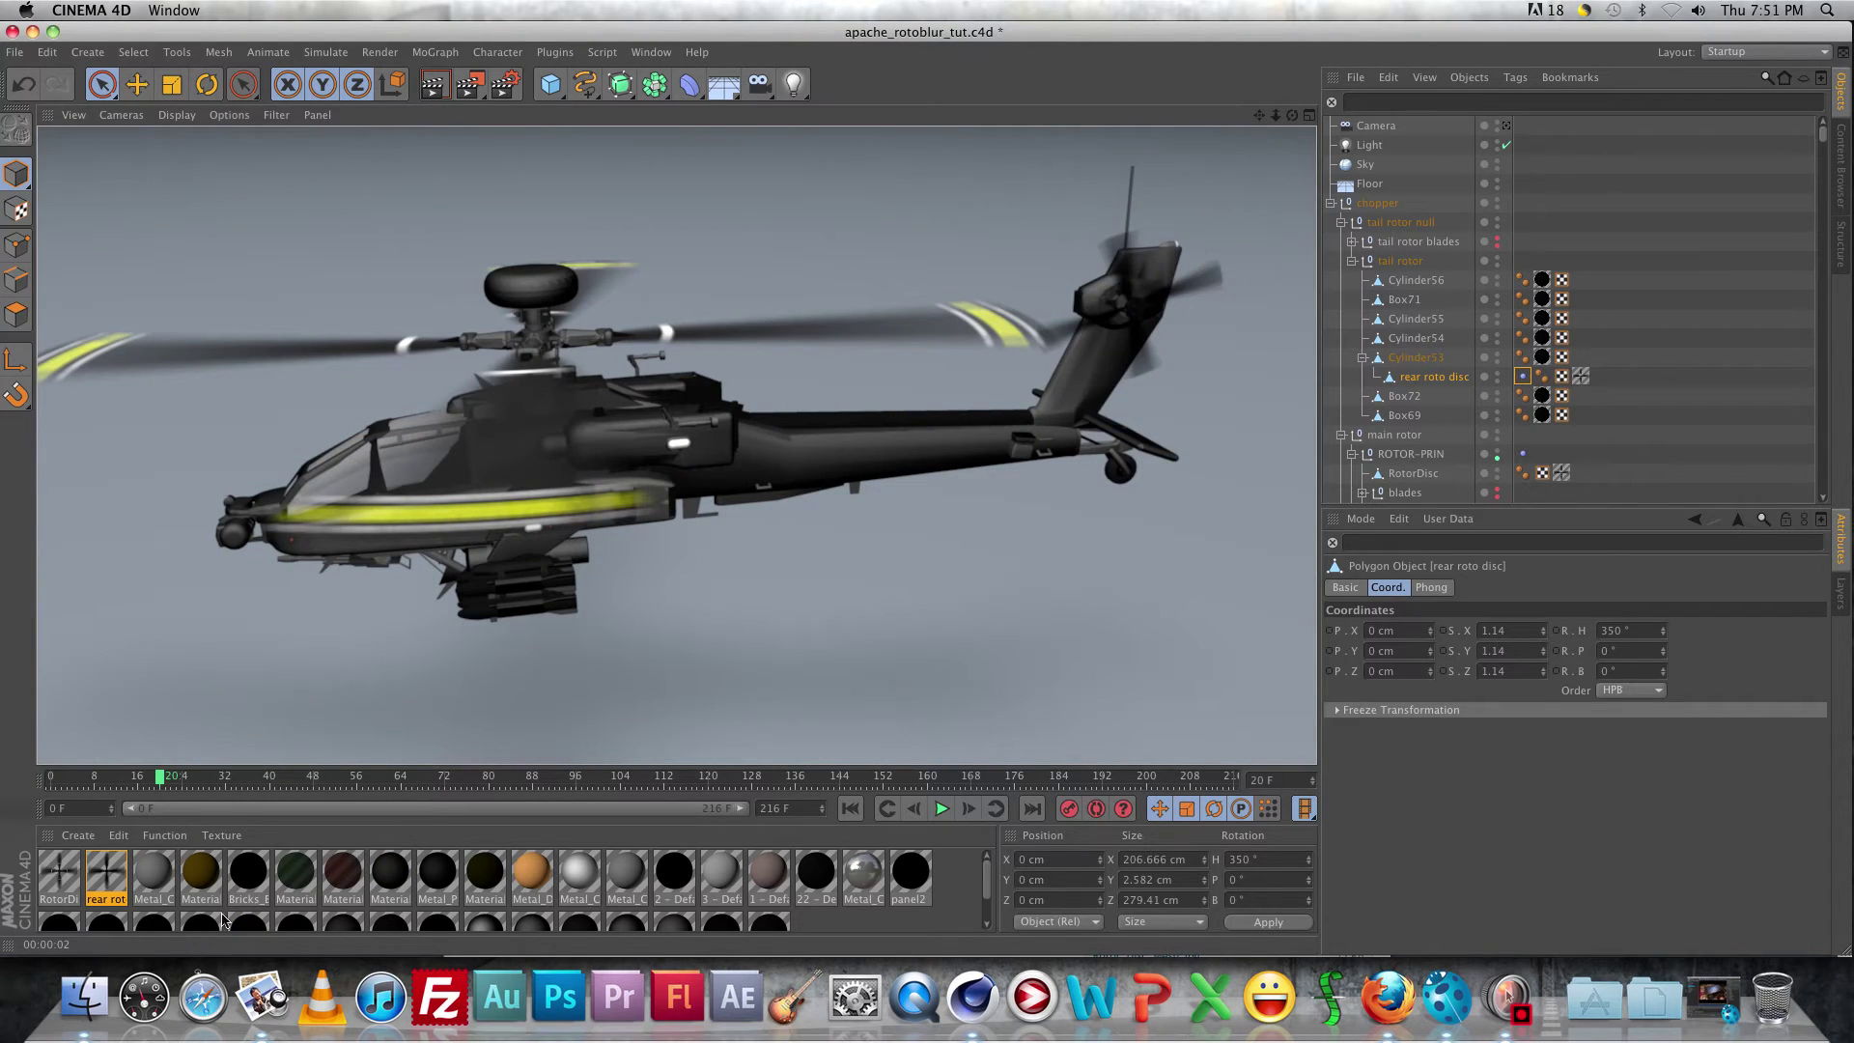
Close the render, orbit to a side view, and add a Compositing tag to the rear roto disc.
click(1130, 372)
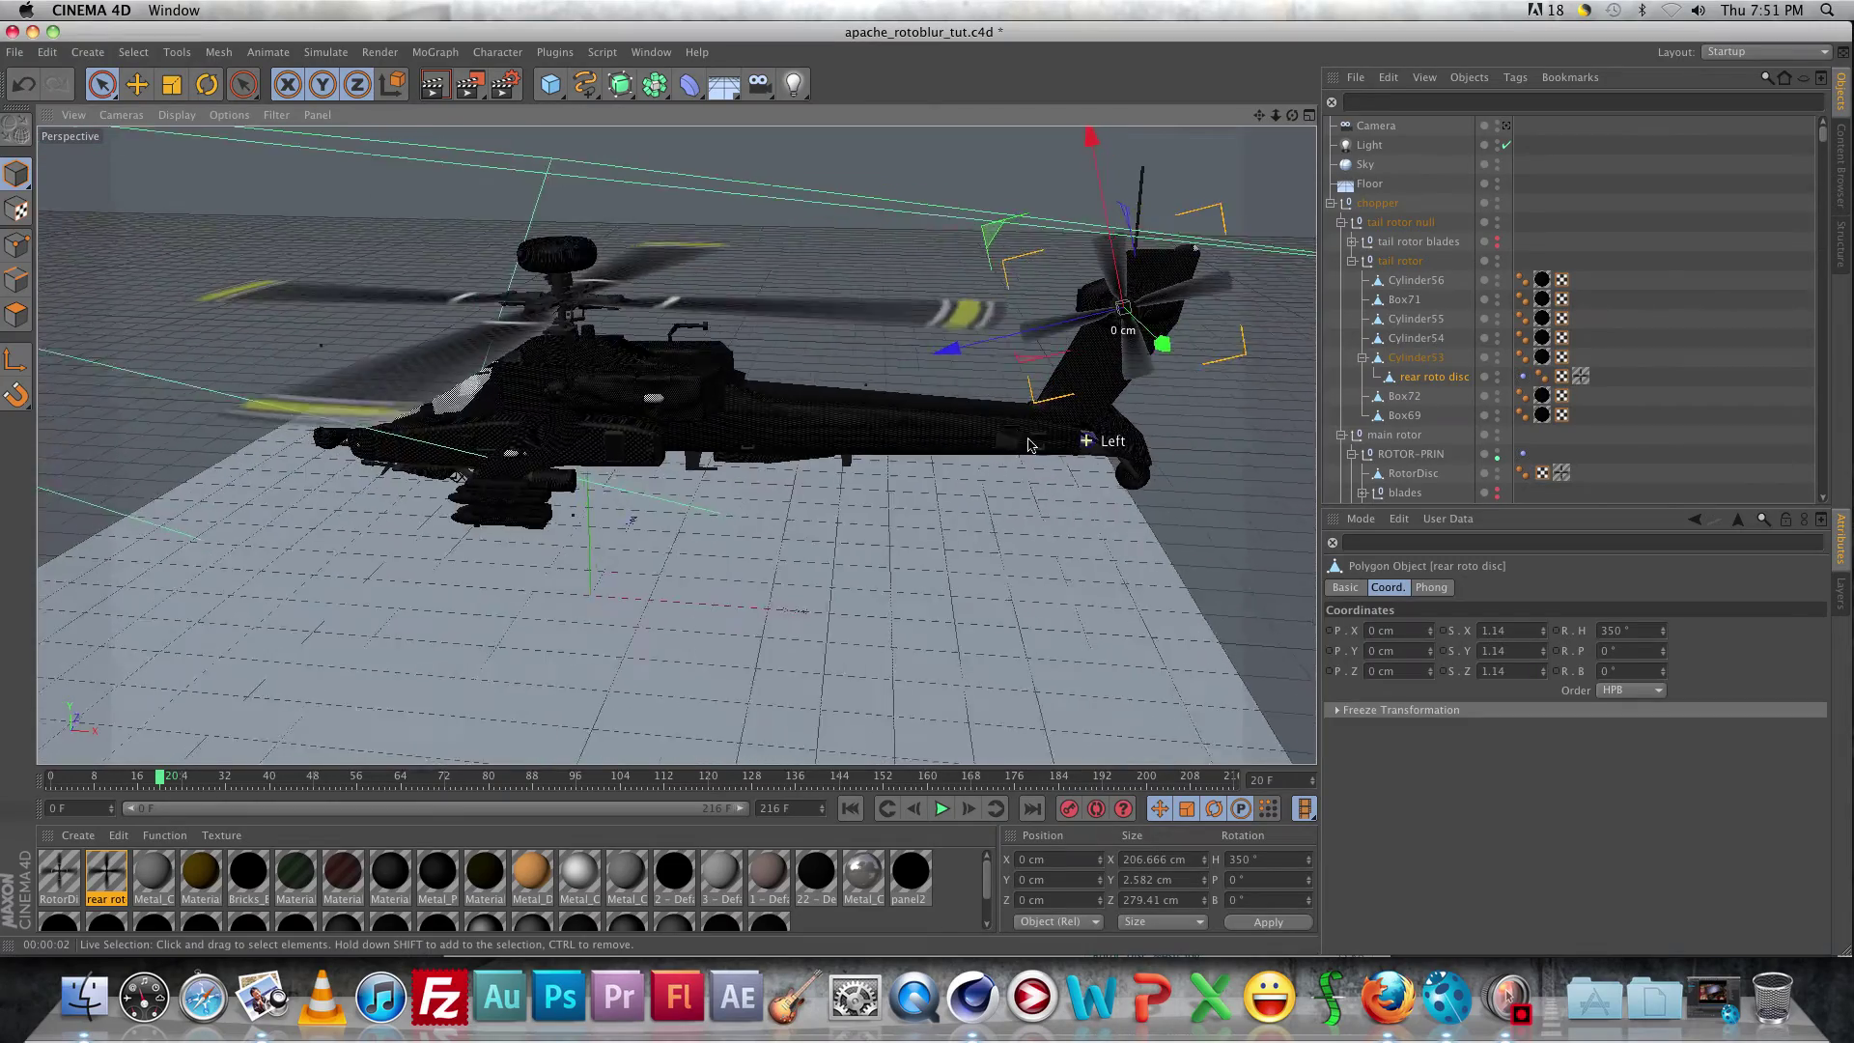
alt+drag(1028, 444, 1048, 482)
mouse_move(779, 513)
alt+mouse_down()
mouse_move(778, 391)
mouse_move(807, 377)
mouse_move(864, 425)
mouse_move(842, 504)
alt+mouse_up()
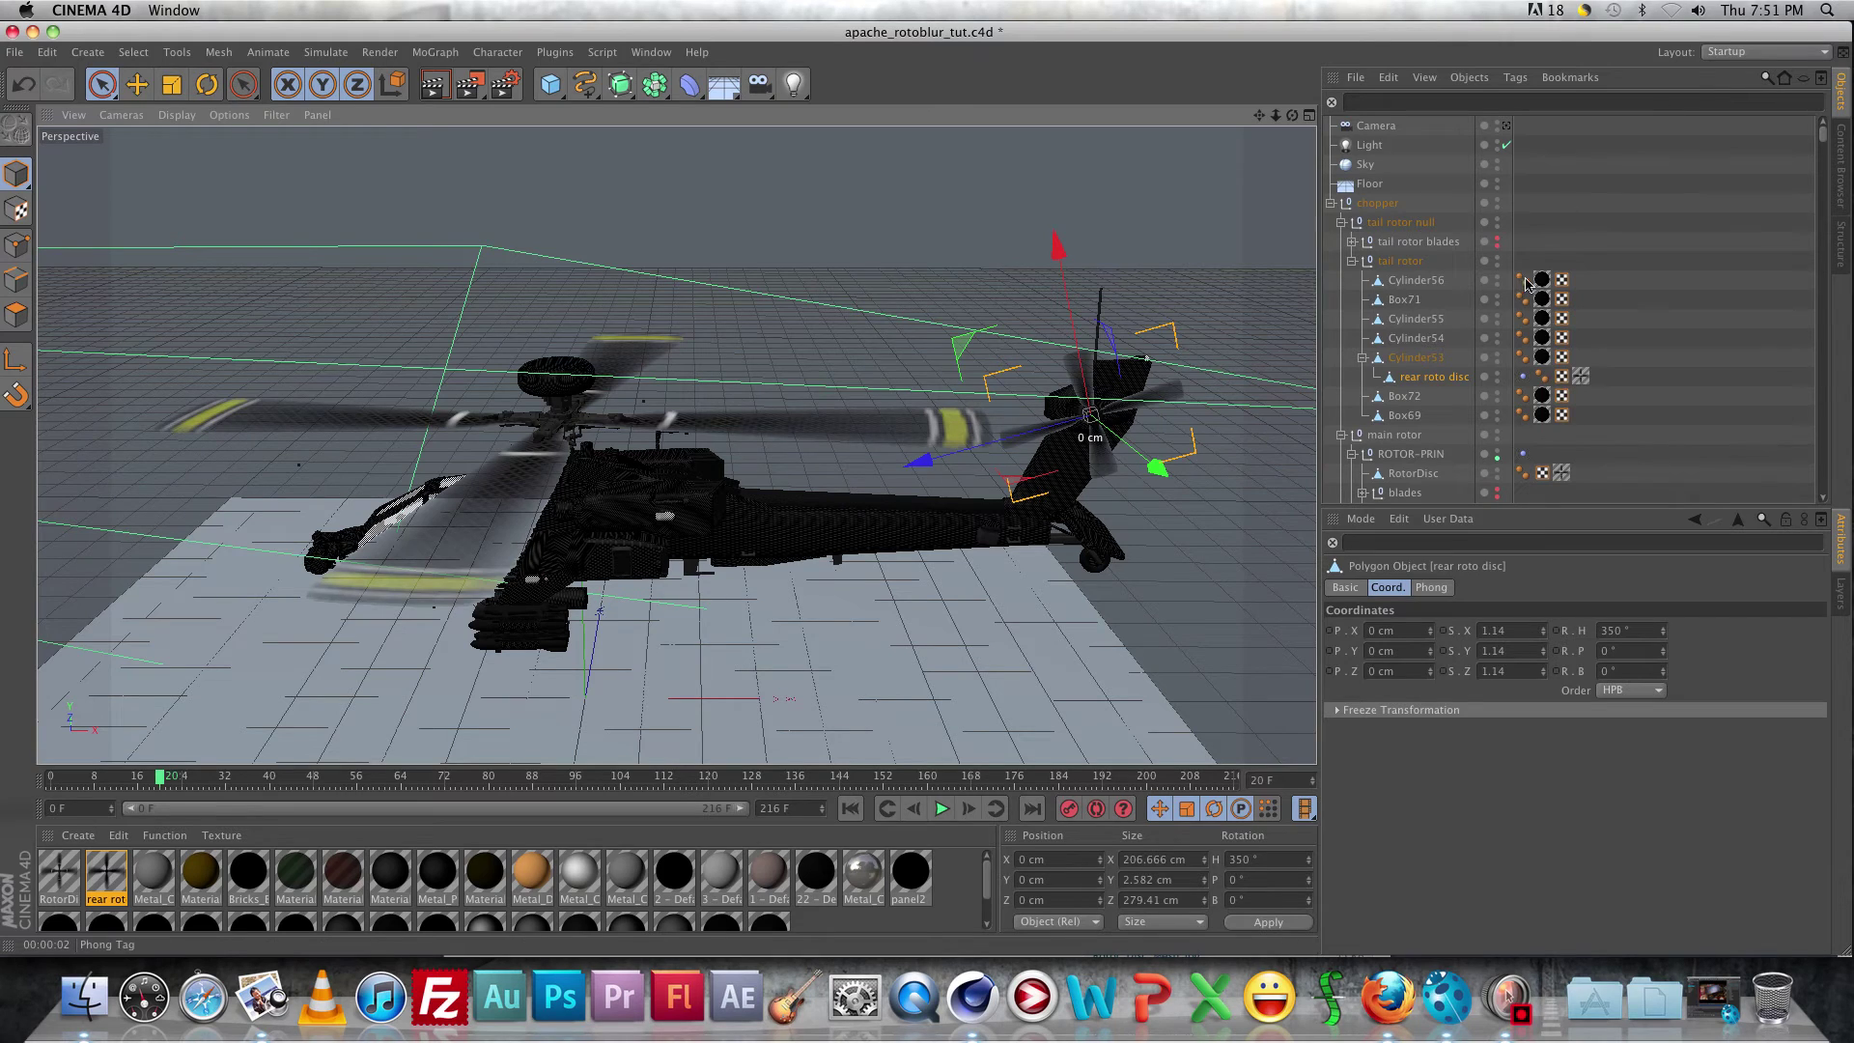
click(1439, 379)
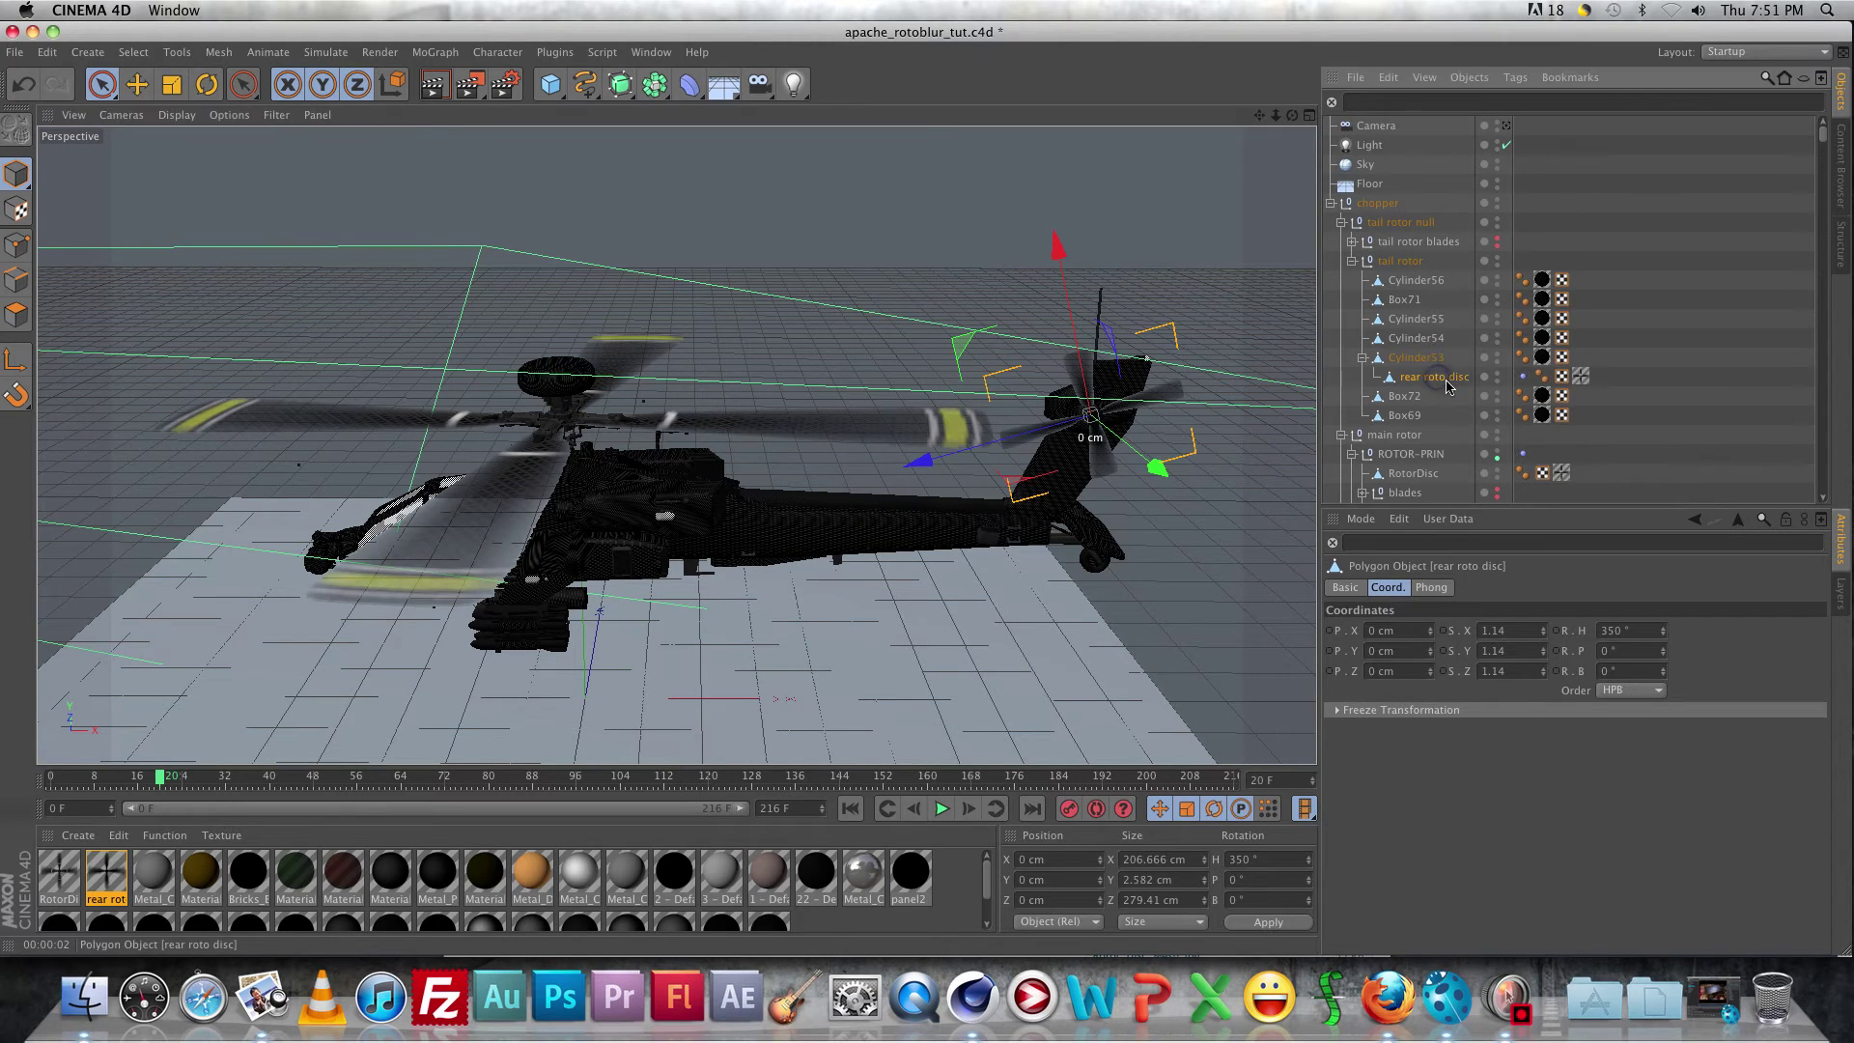
click(1516, 78)
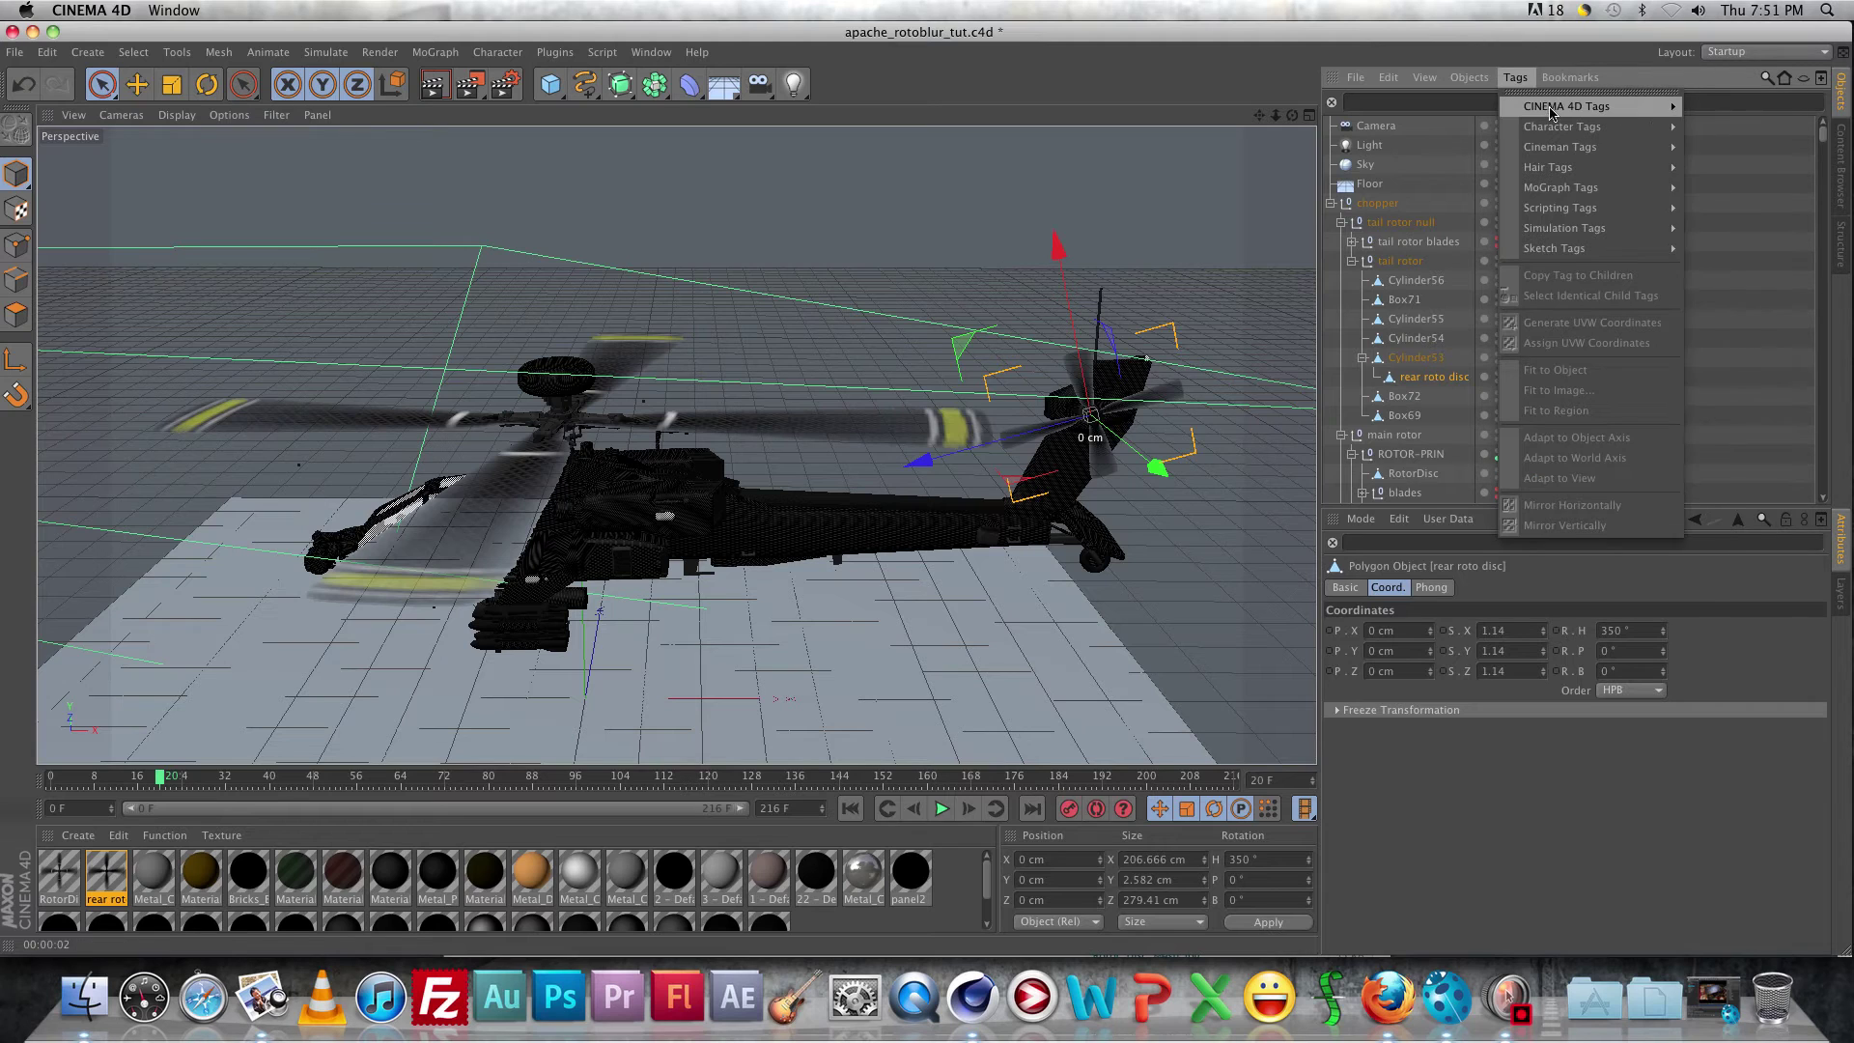
click(1752, 188)
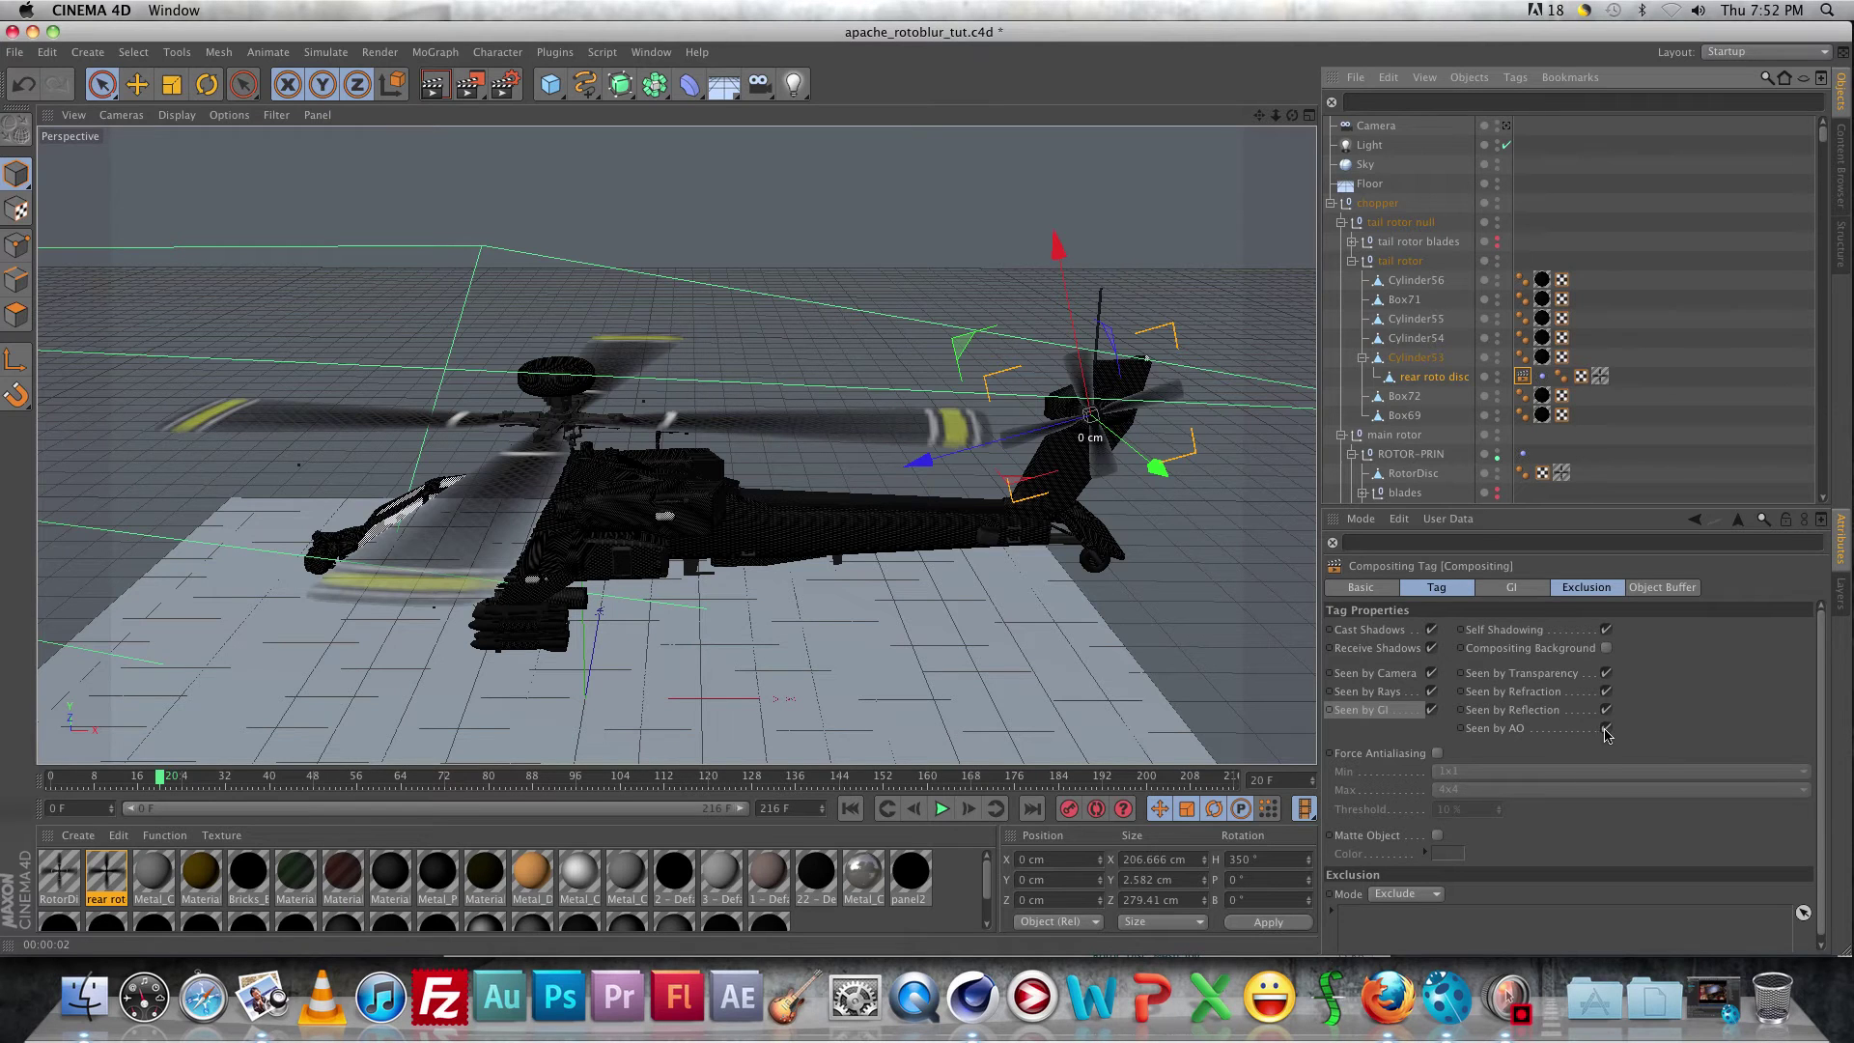
click(33, 33)
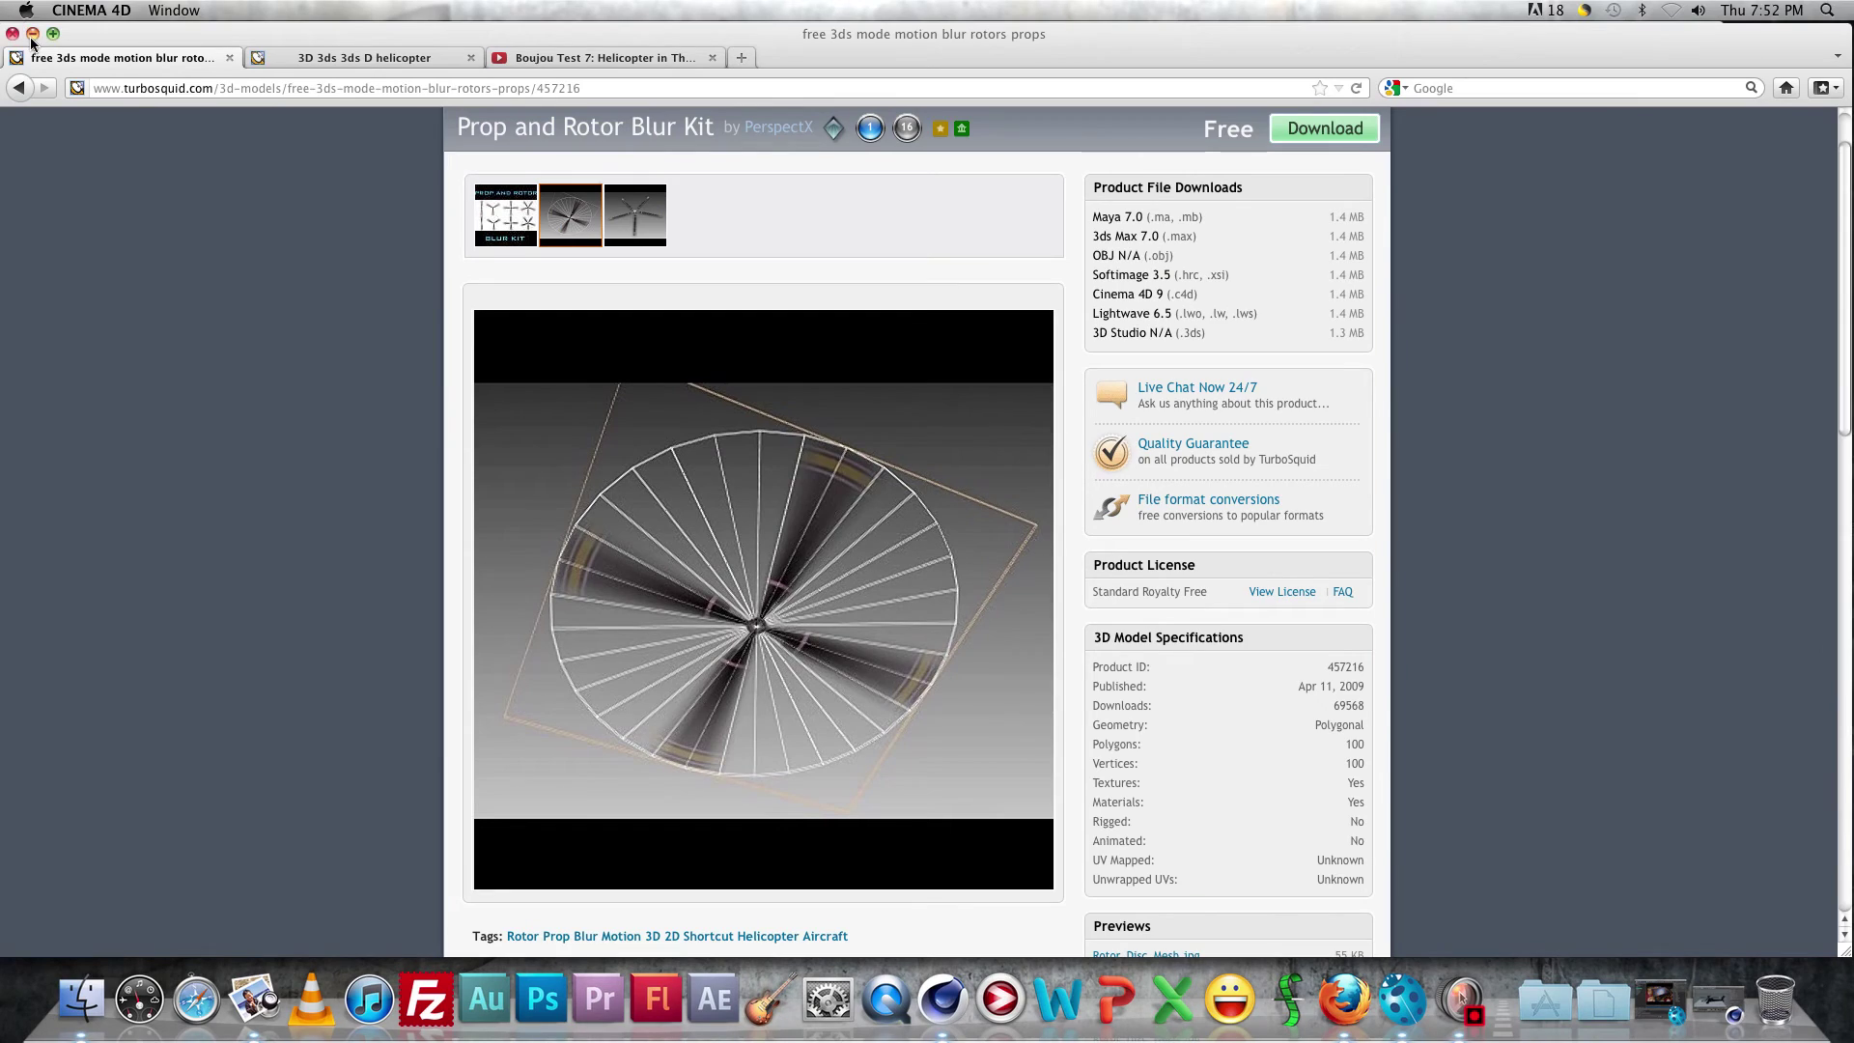
Minimize the browser and screenshot windows to view copter_r13_ao0025.tif, then return to Cinema 4D.
click(33, 35)
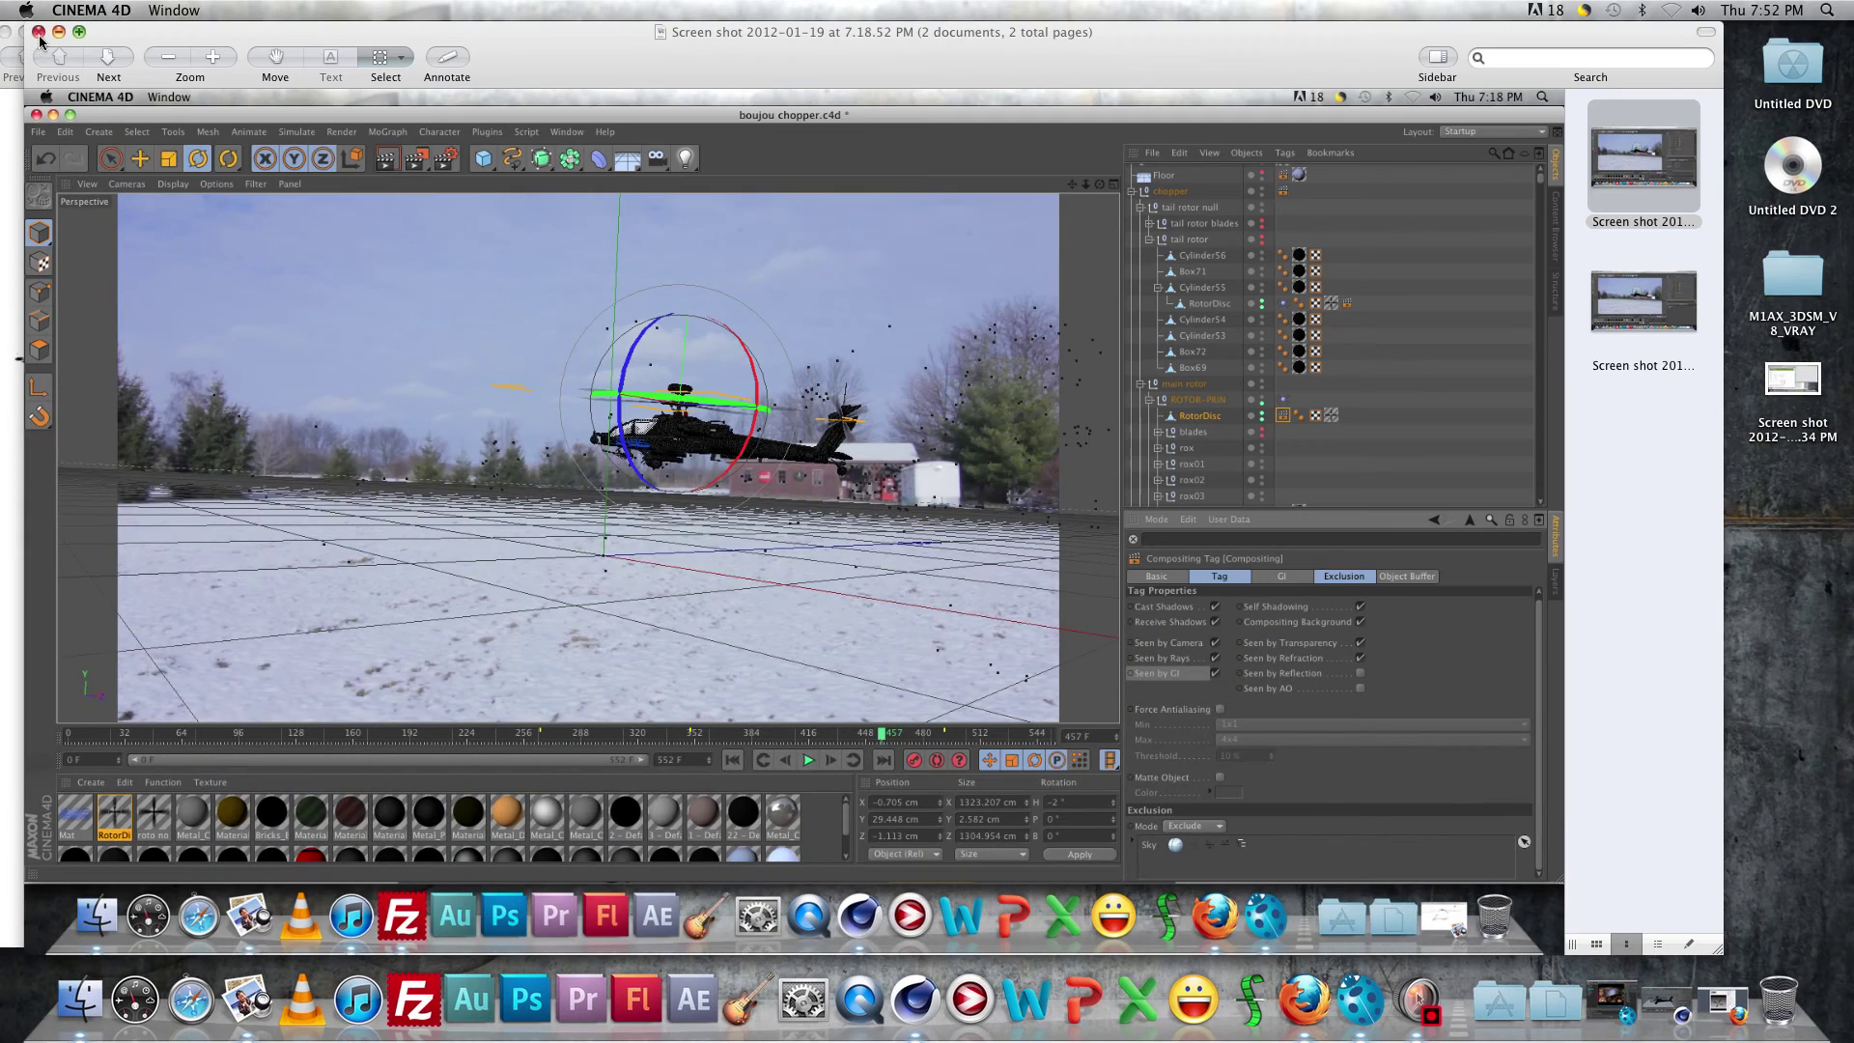
click(59, 33)
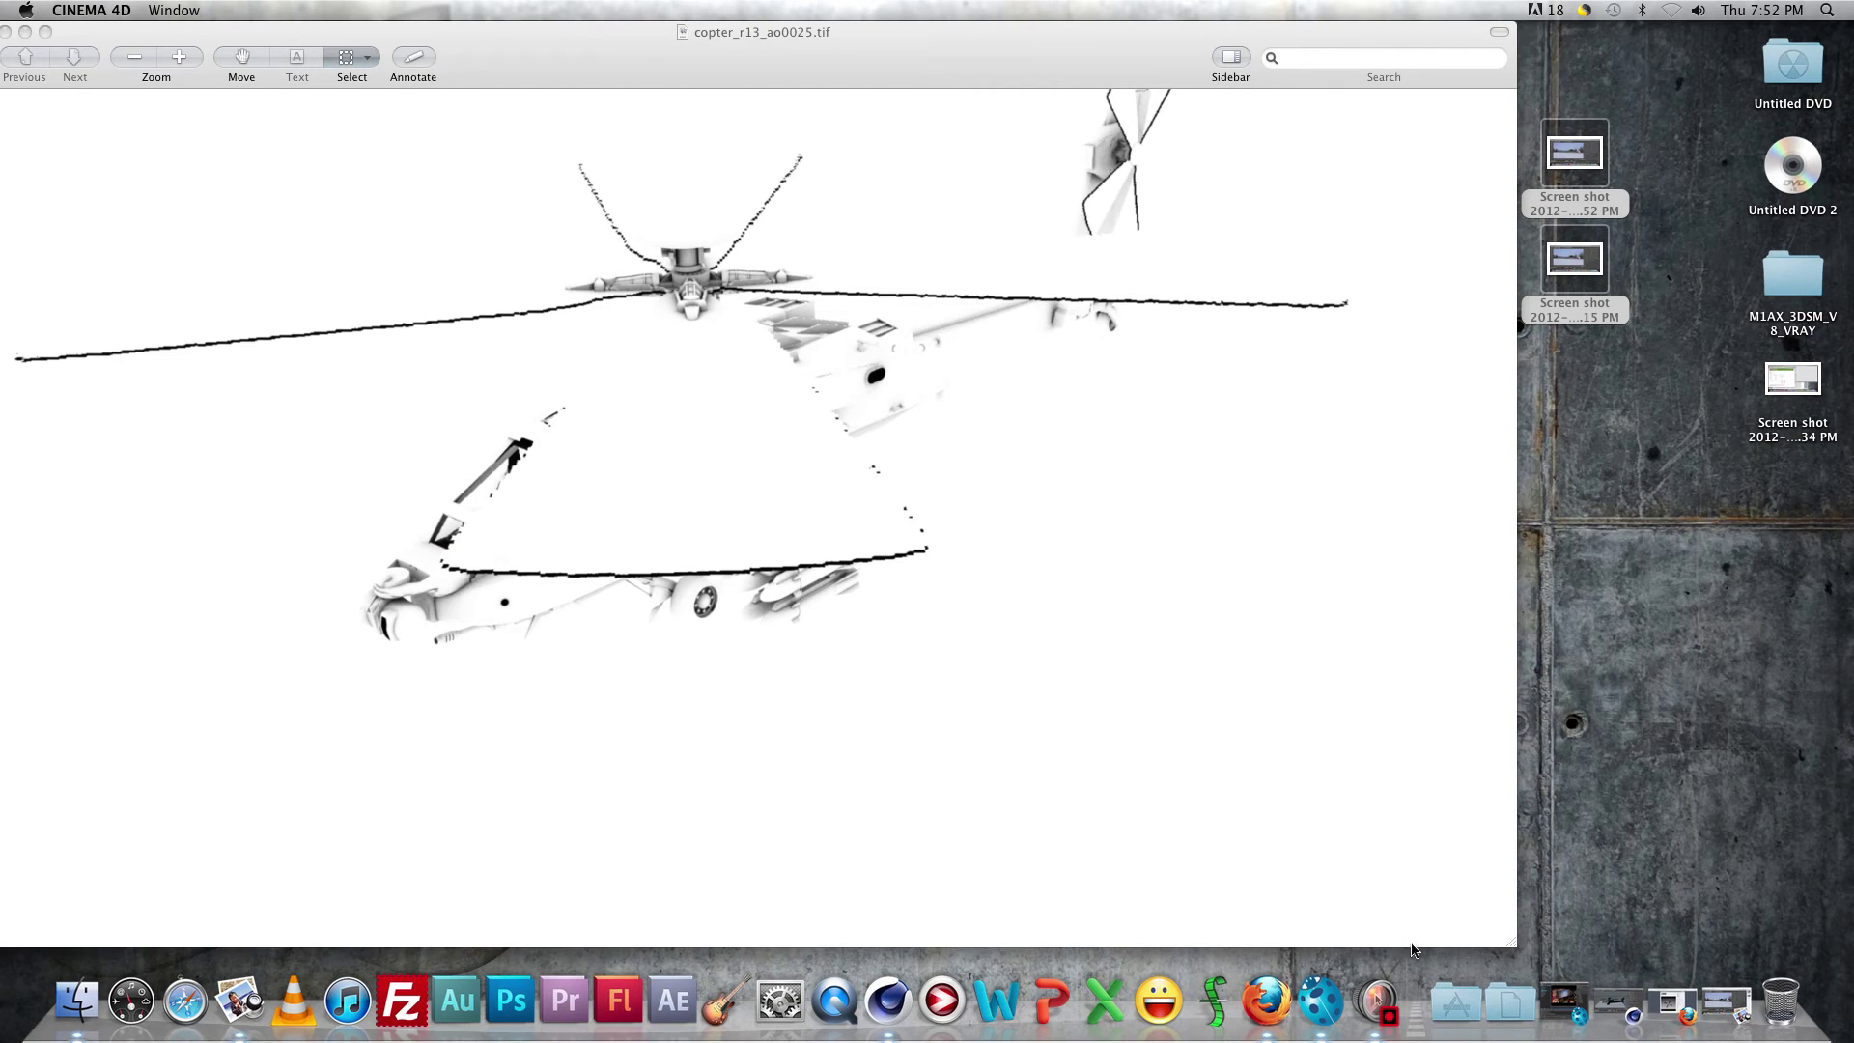
click(1613, 1010)
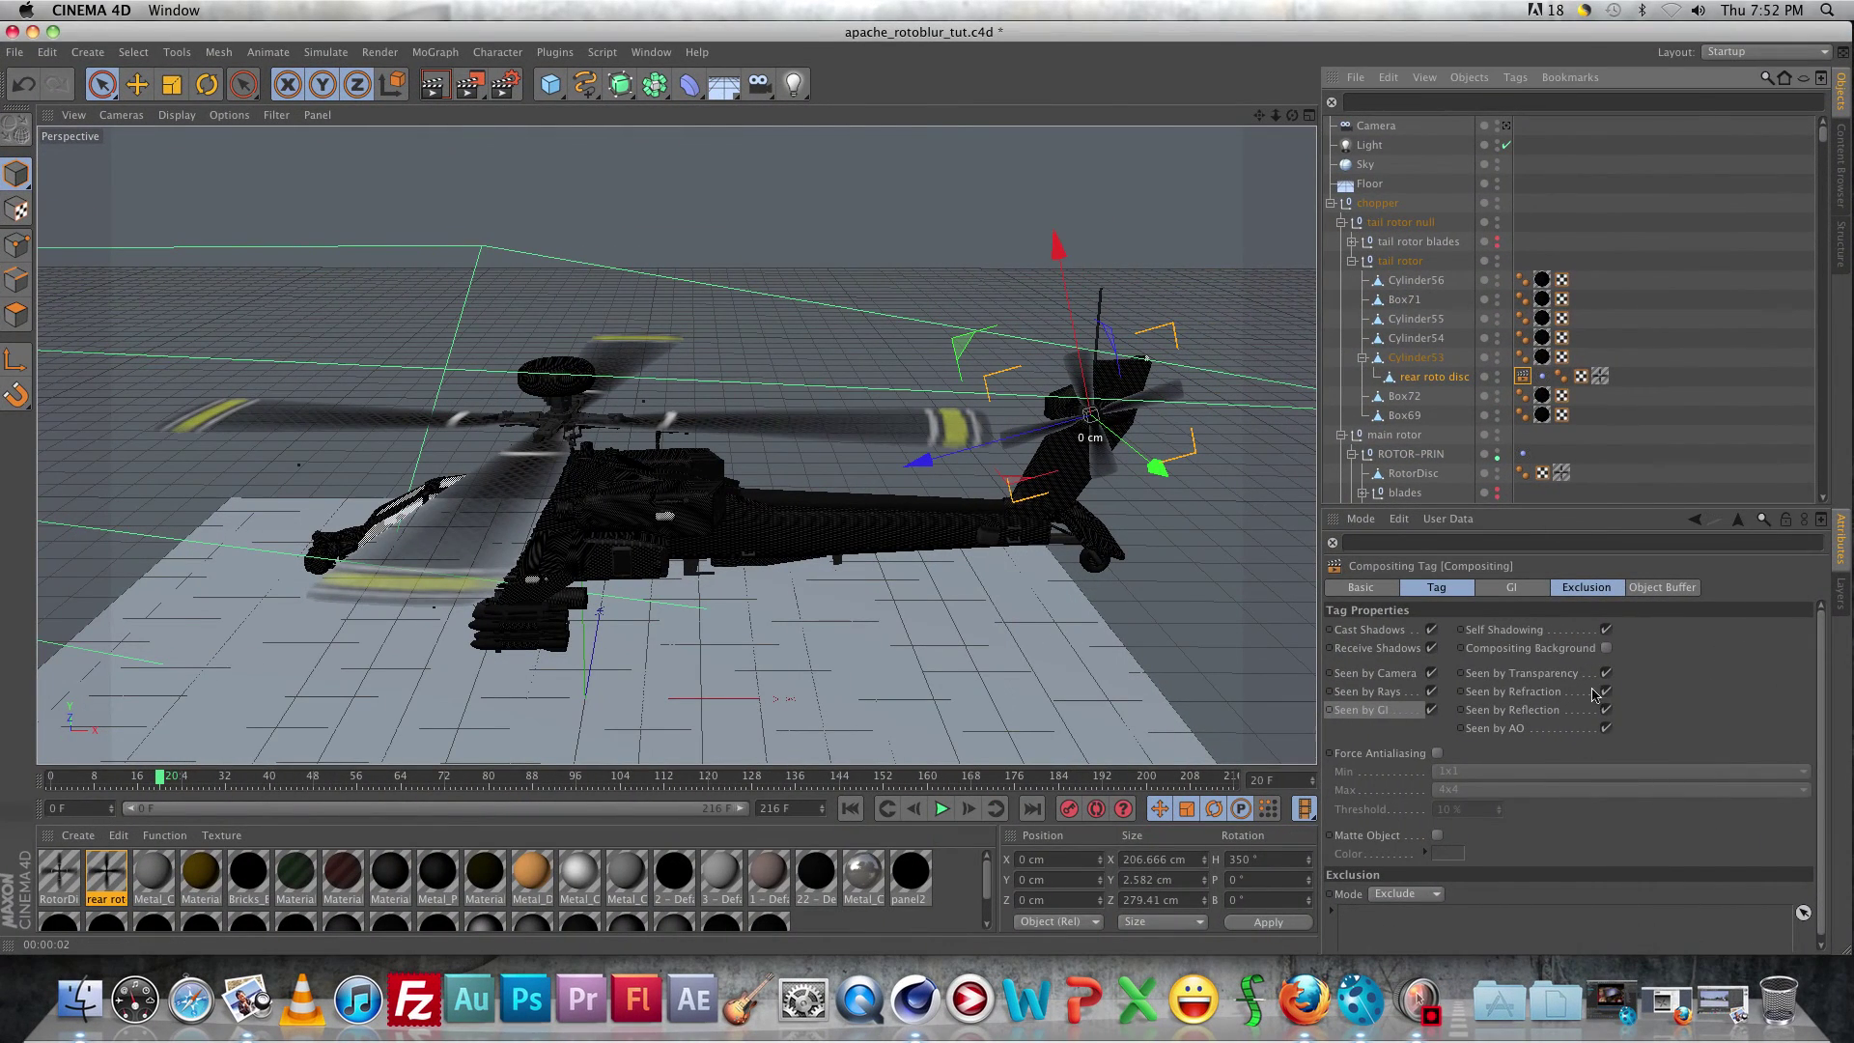
Uncheck Seen by AO in the rear roto disc's Compositing tag and switch back to Preview.
click(1606, 729)
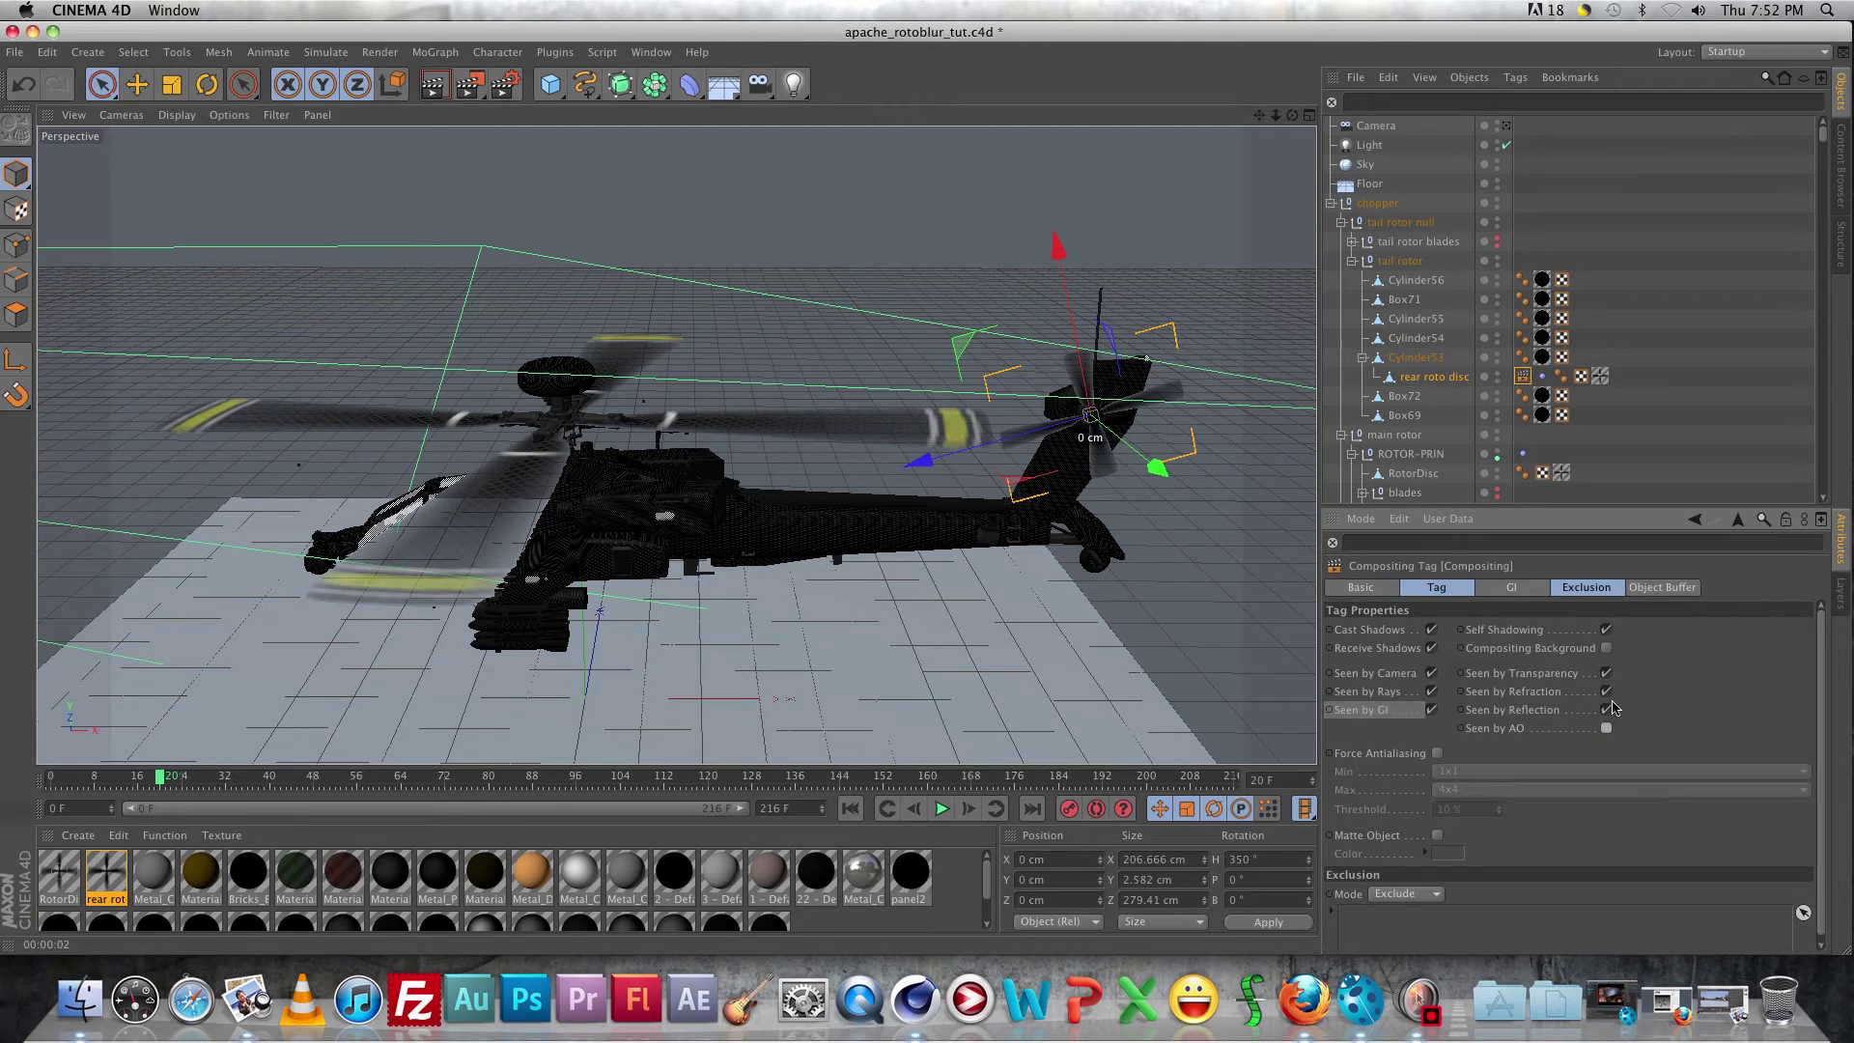
click(246, 999)
Restore the Screen shot 2012-01-19 window showing the boujou chopper.c4d RotorDisc Compositing settings.
click(1725, 1011)
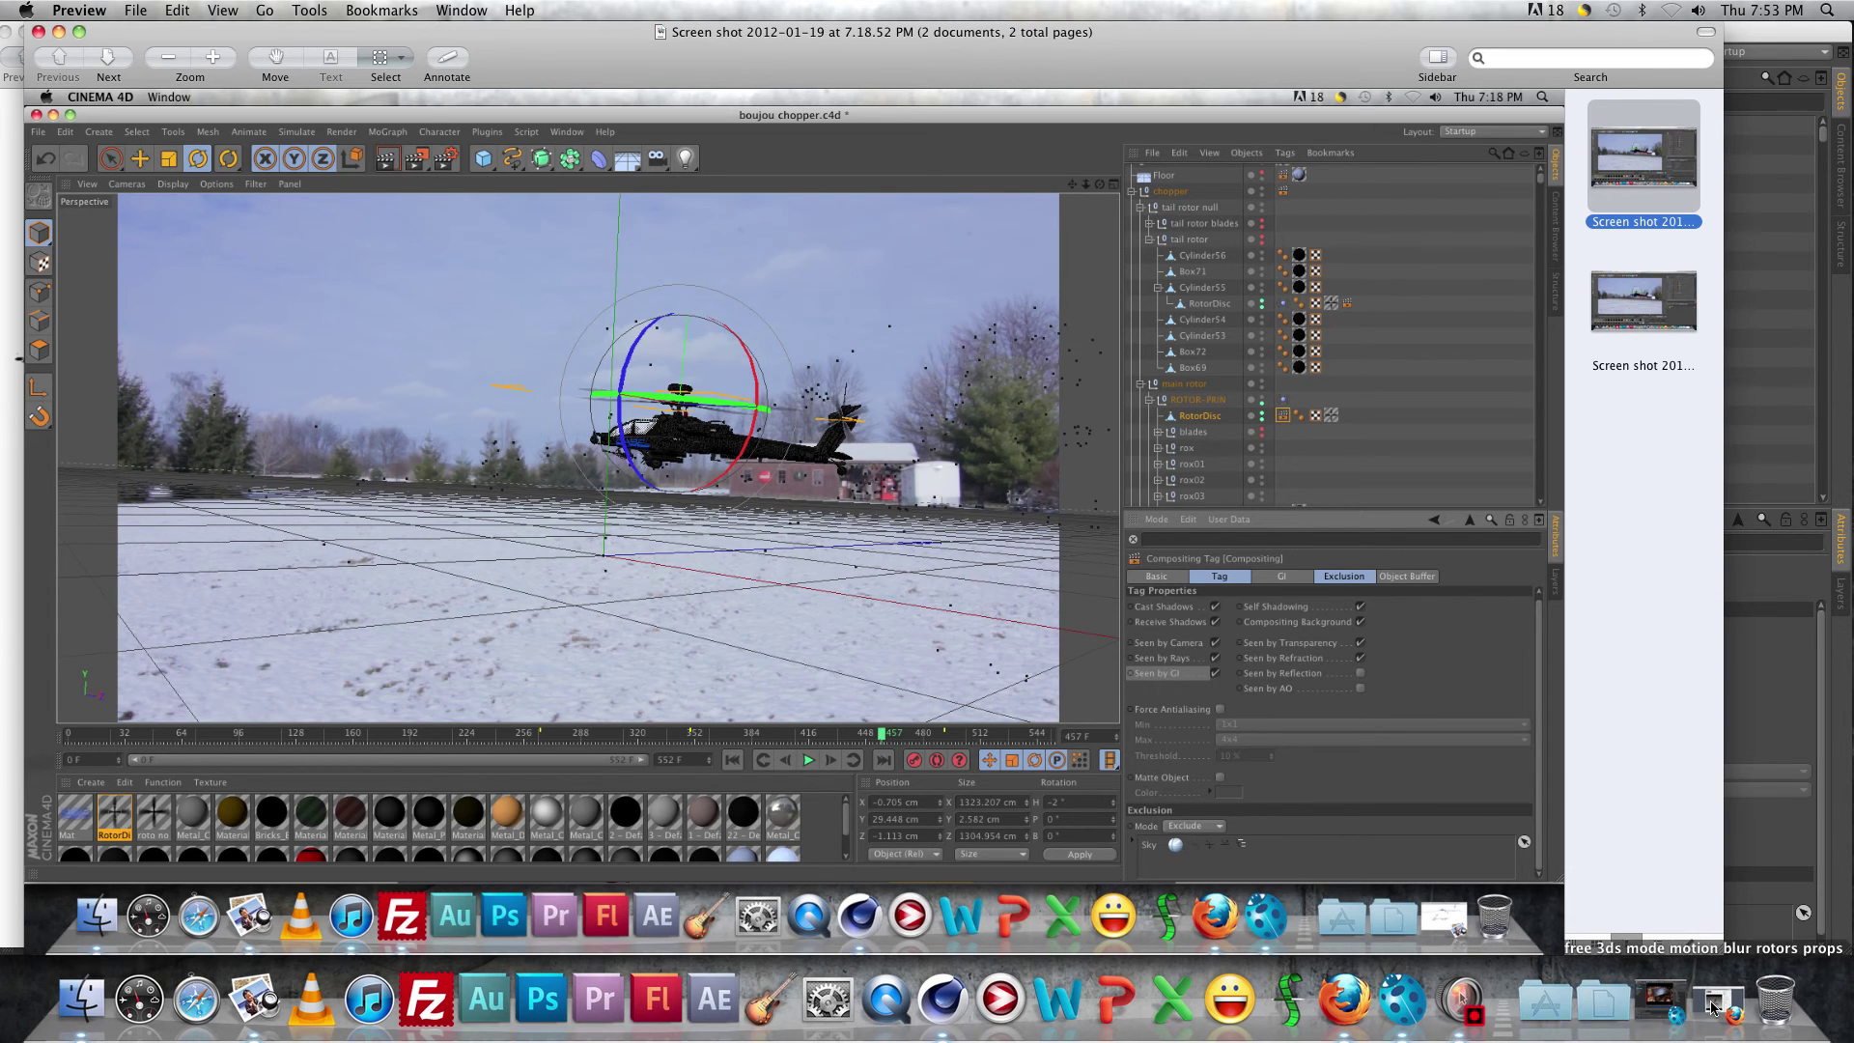
Uncheck Seen by Reflection, drag Sky into Exclusion, enable Compositing Background, then copy the tag to RotorDisc.
click(942, 1000)
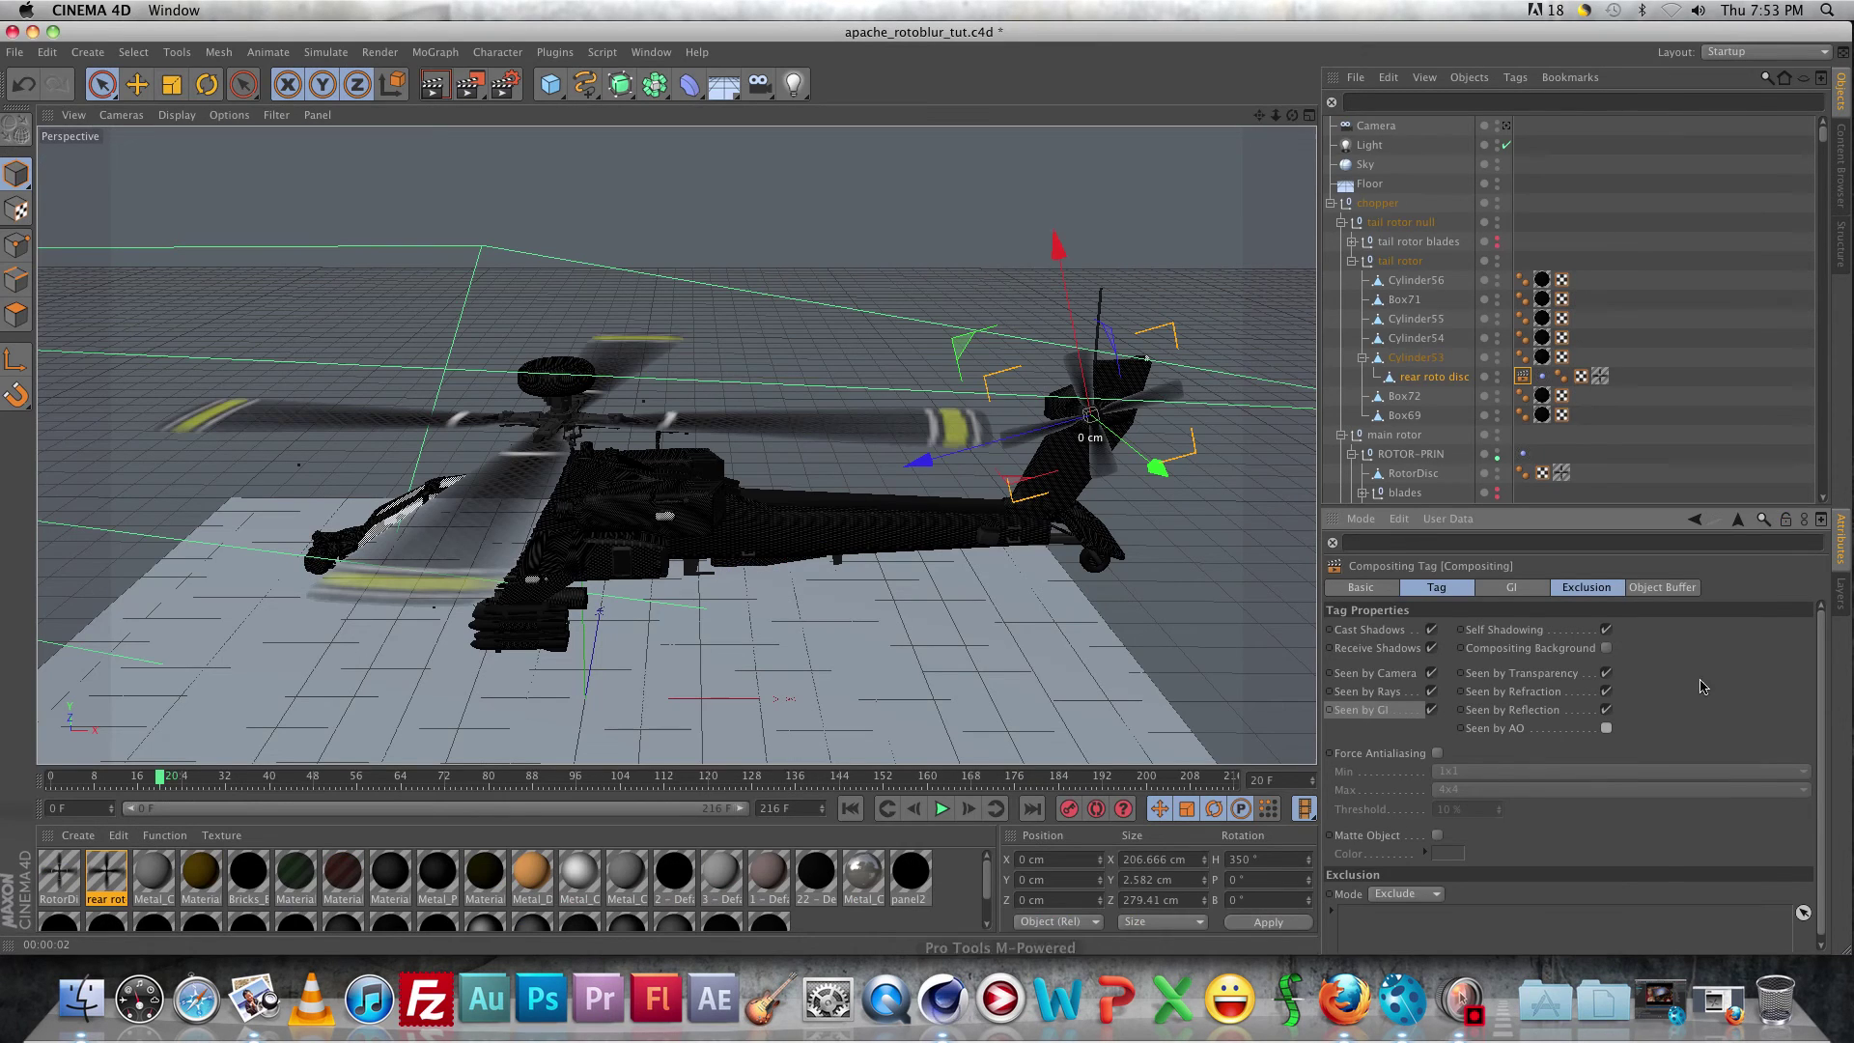
click(1606, 710)
click(1359, 167)
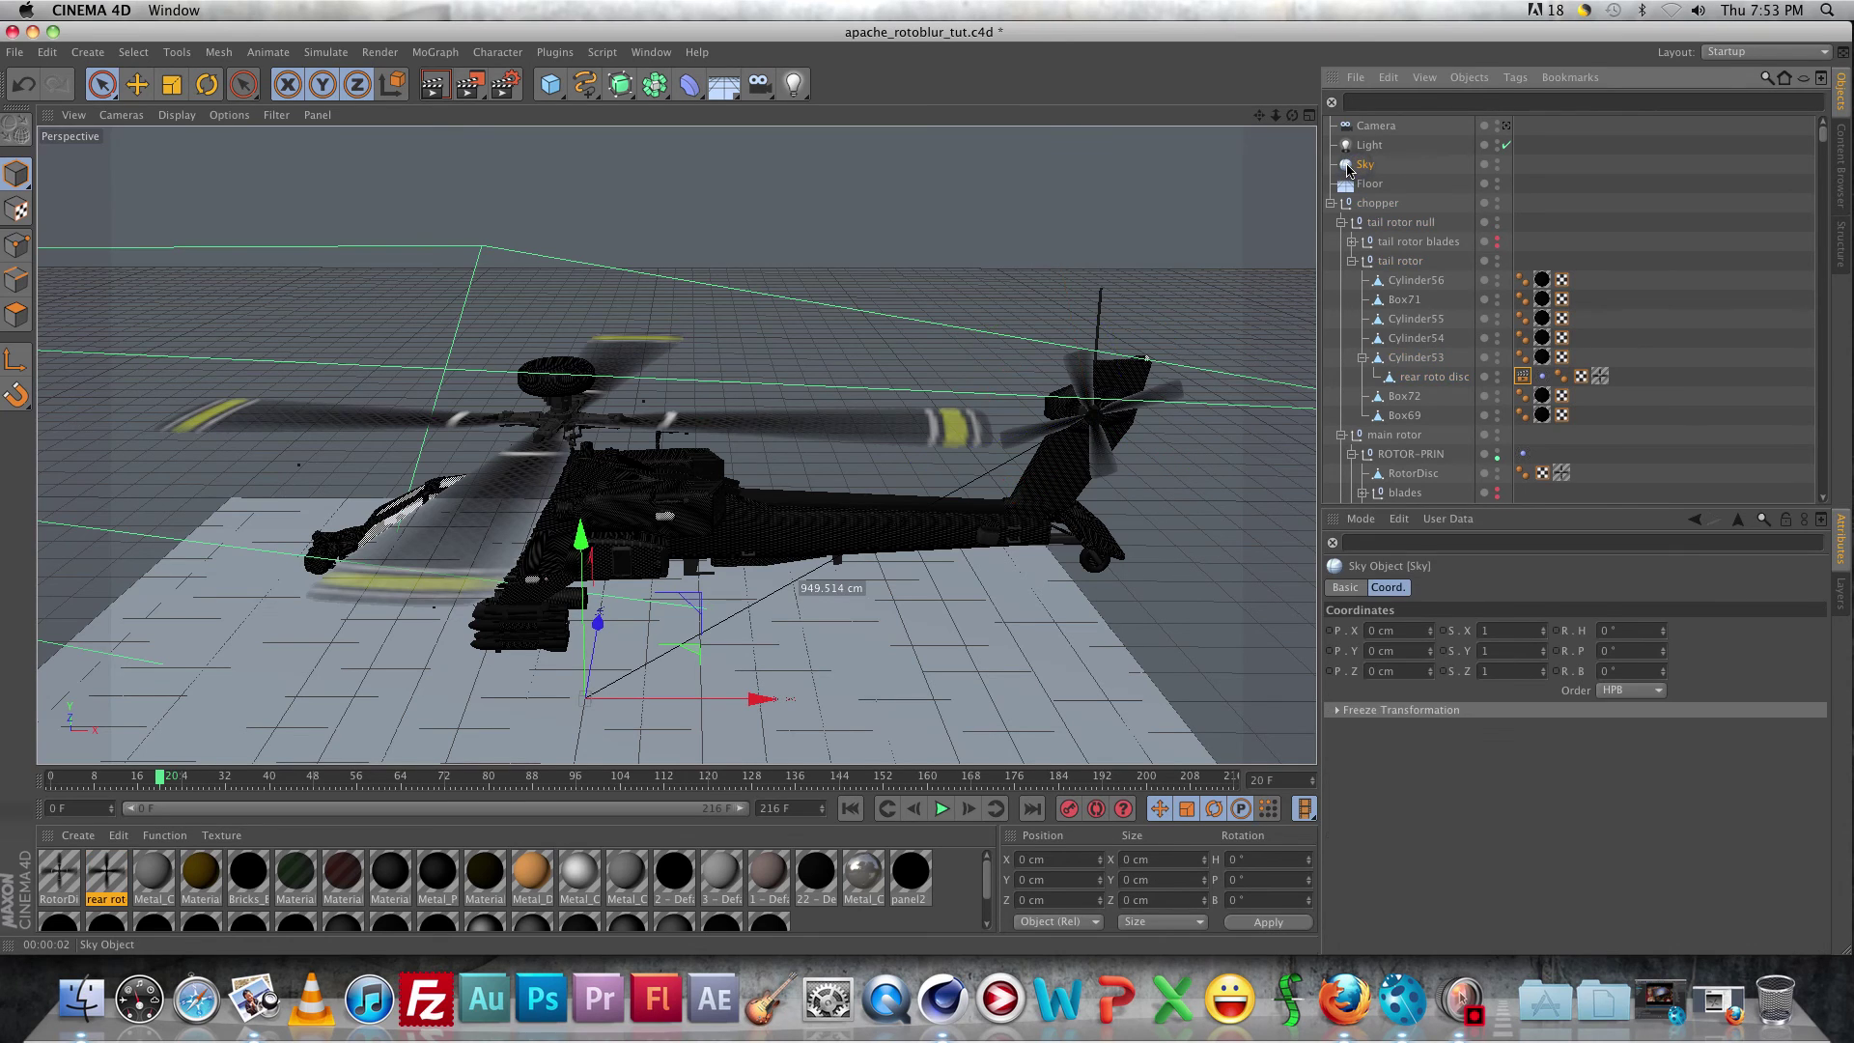
click(1523, 376)
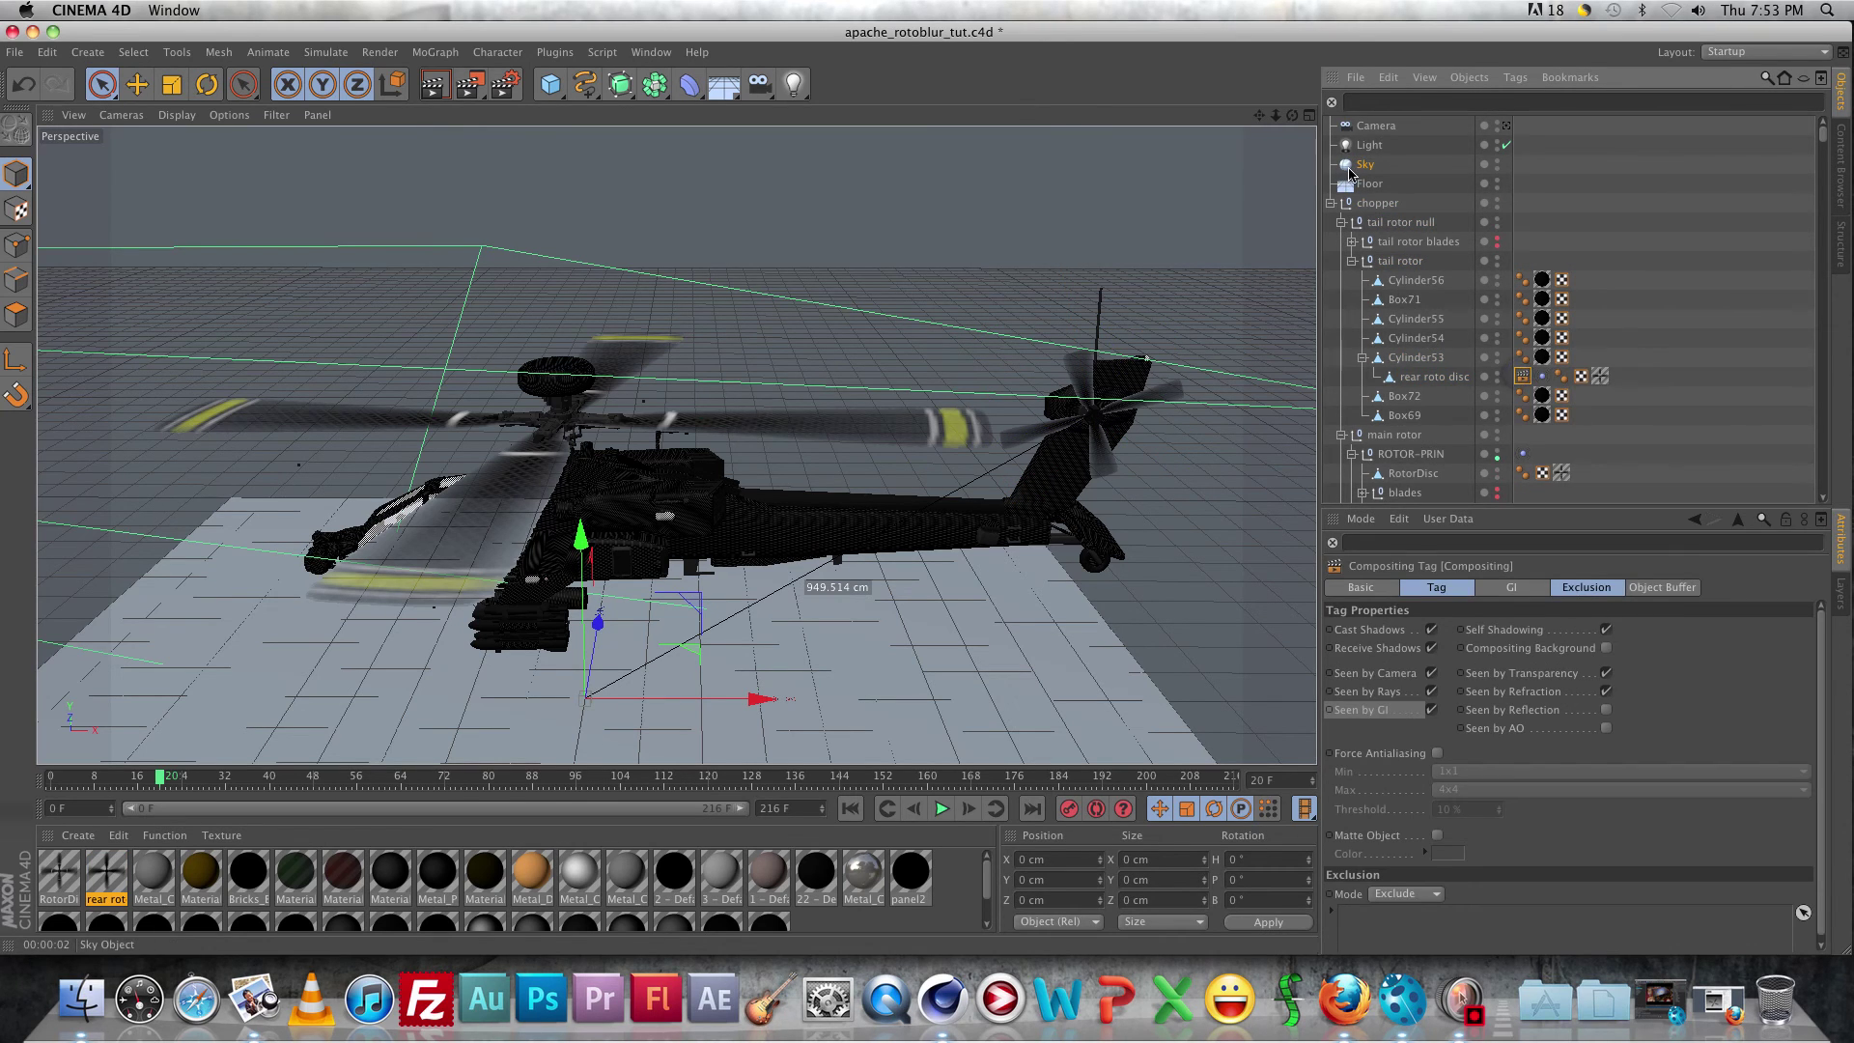
drag(1356, 169, 1434, 917)
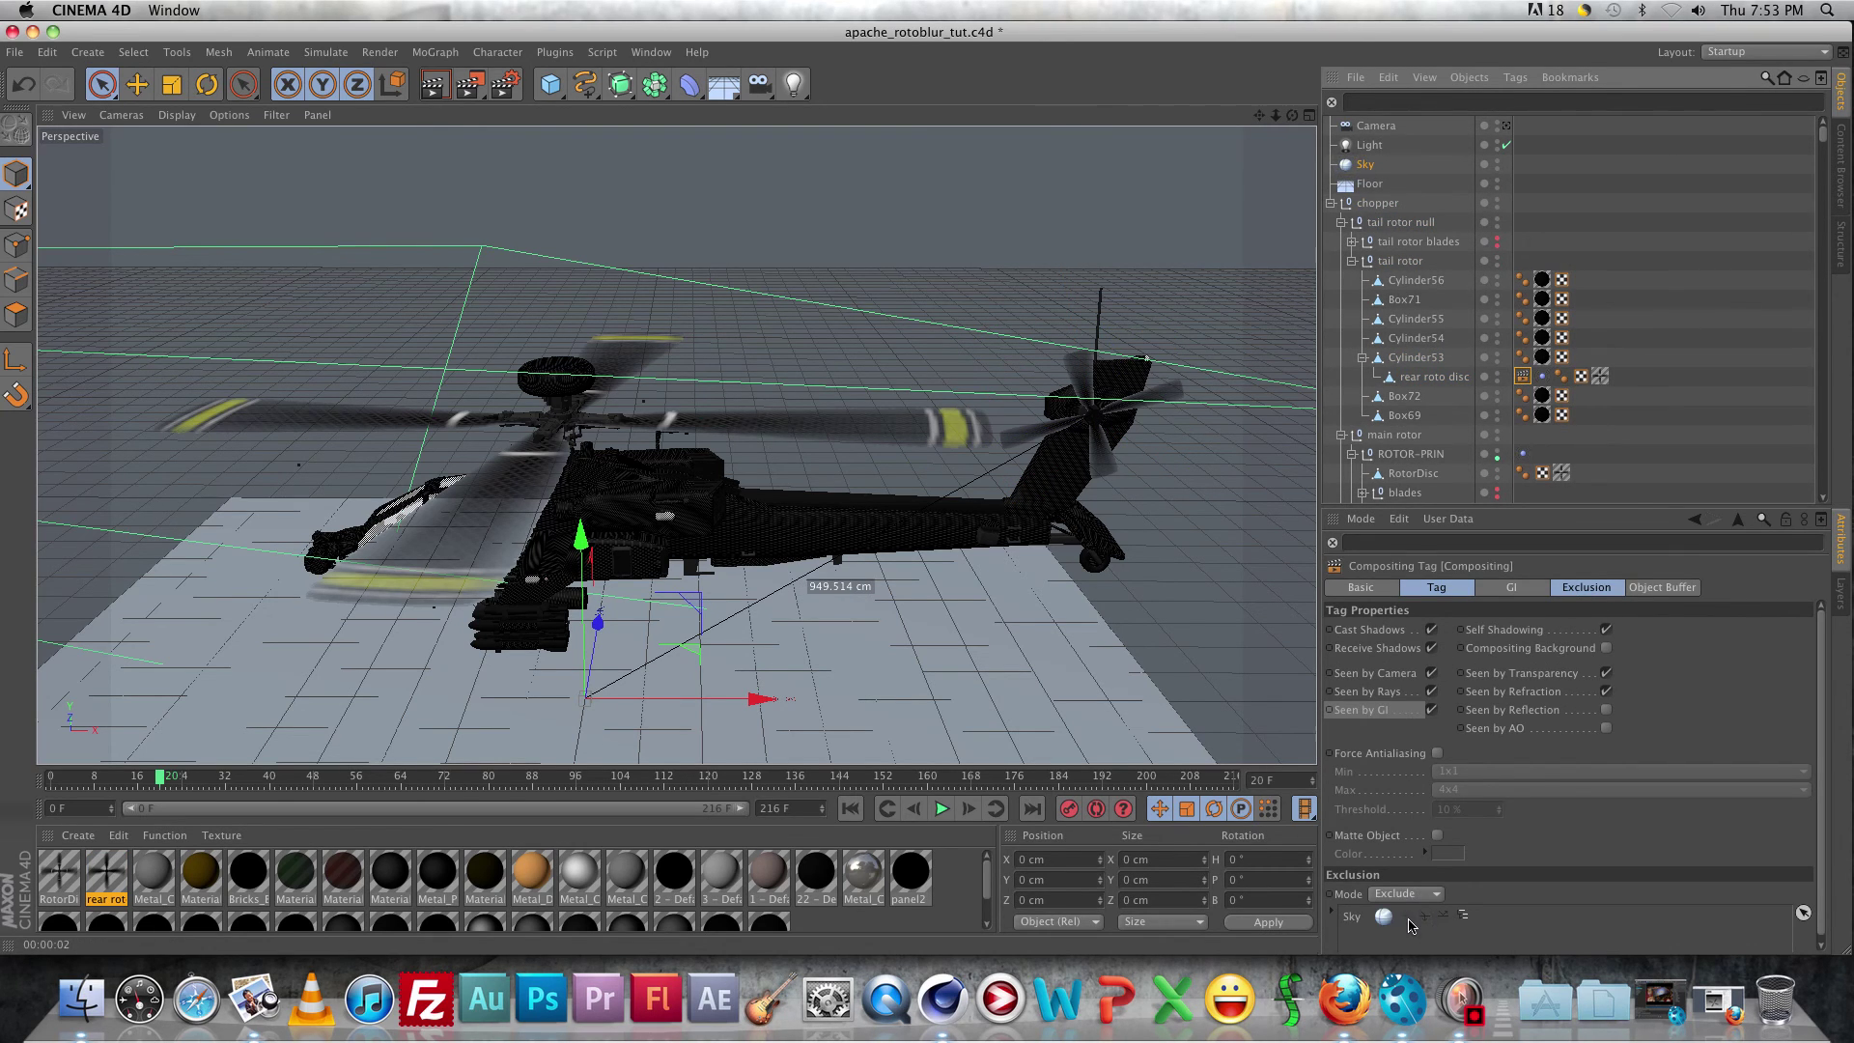
click(1606, 649)
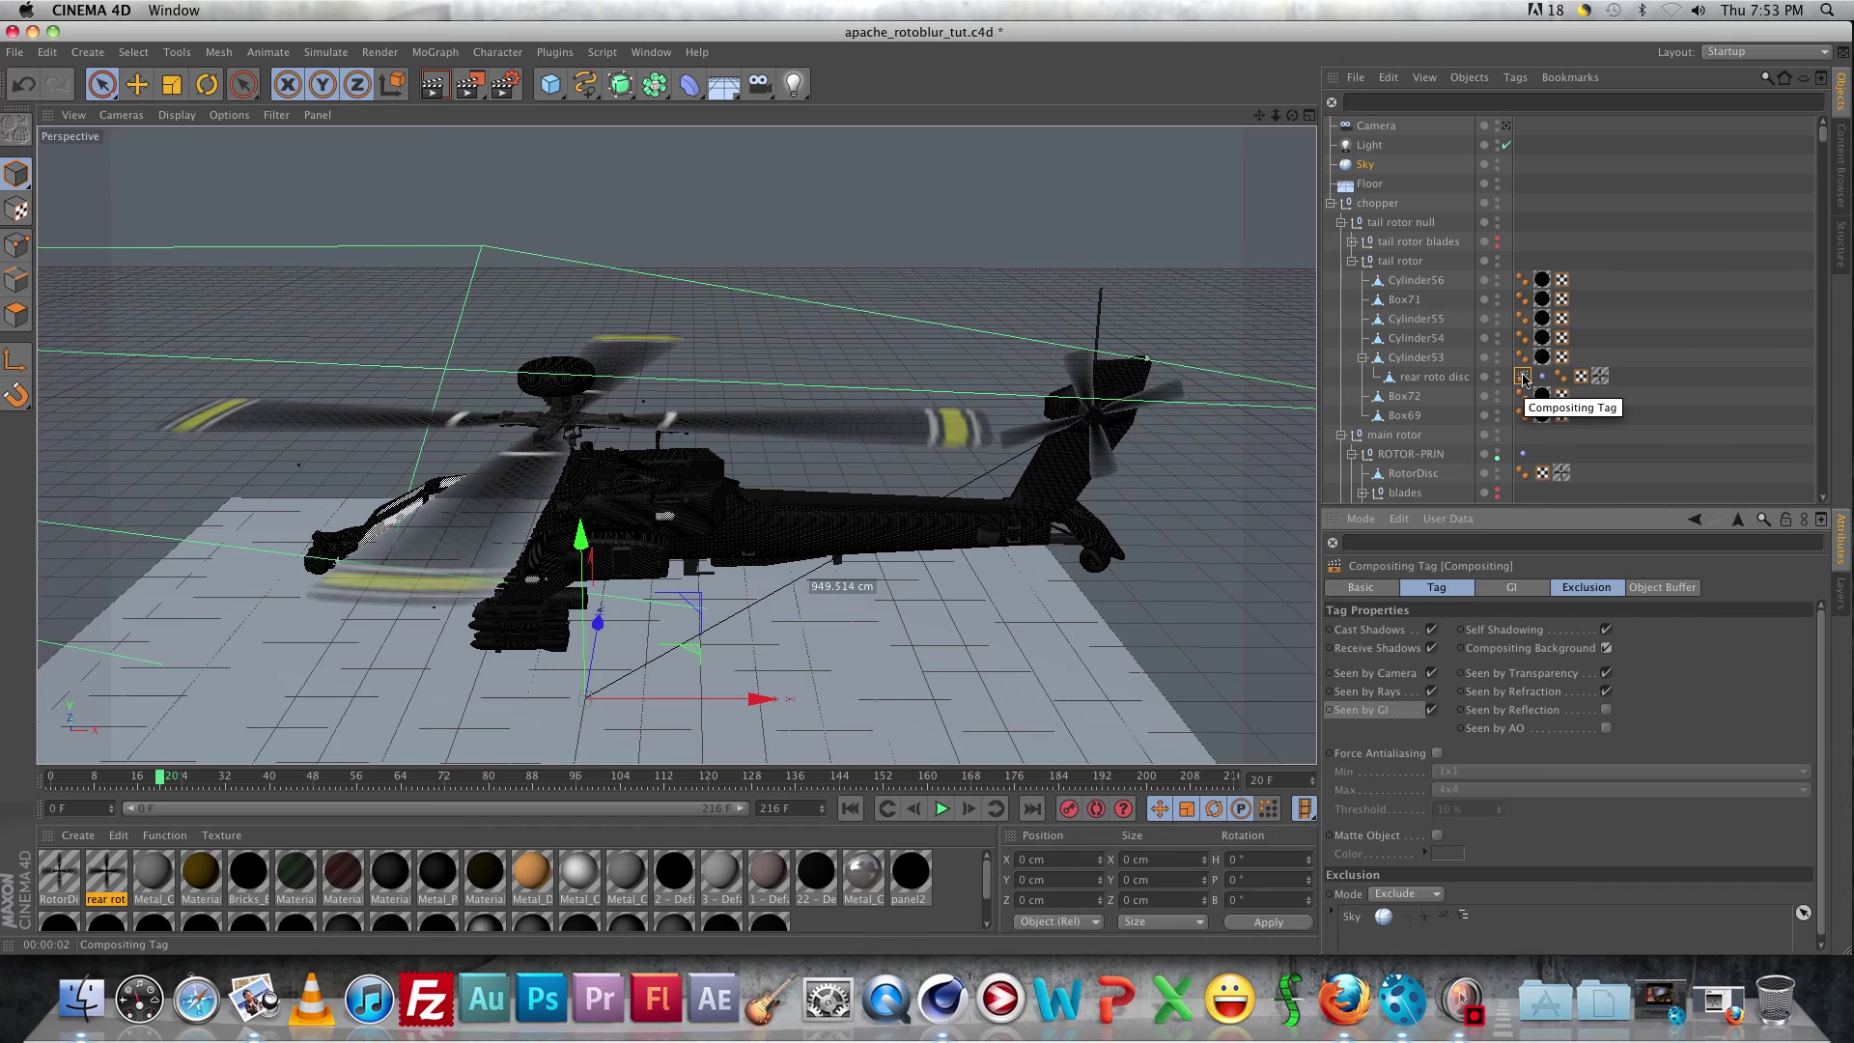
drag(1522, 375, 1584, 474)
click(1608, 479)
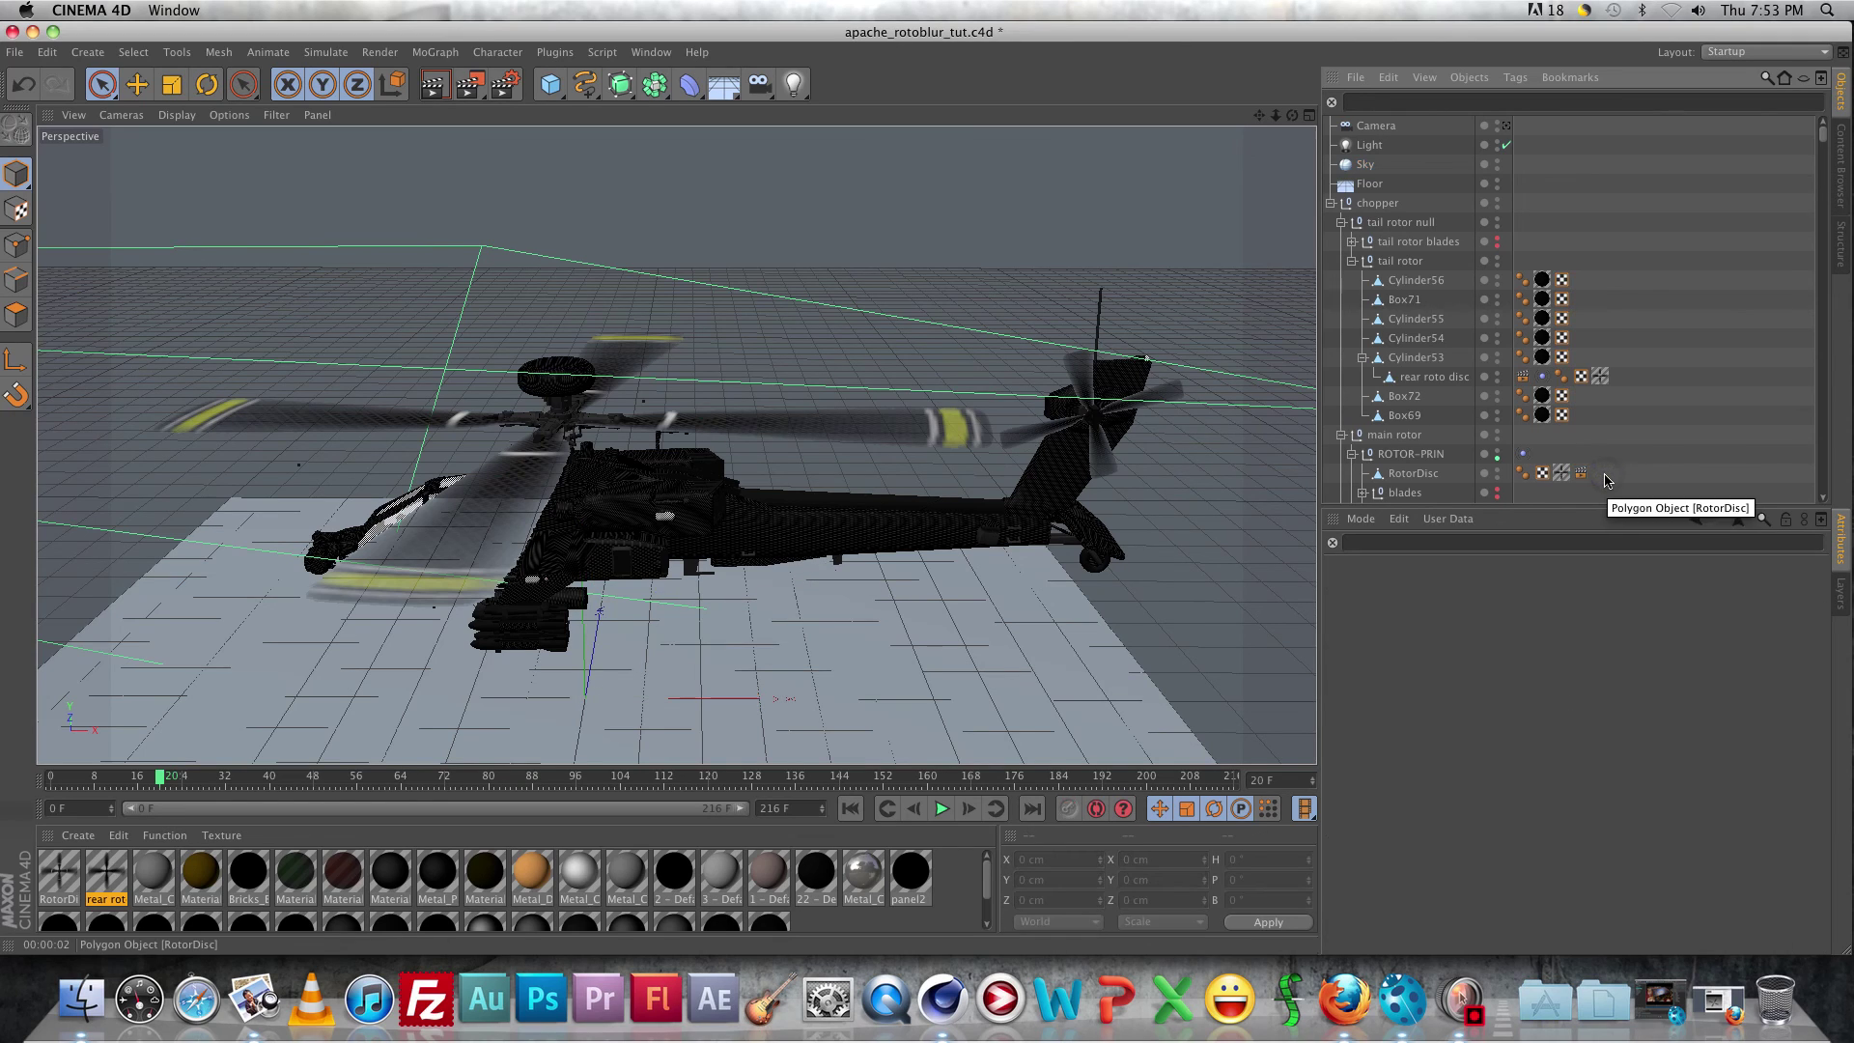